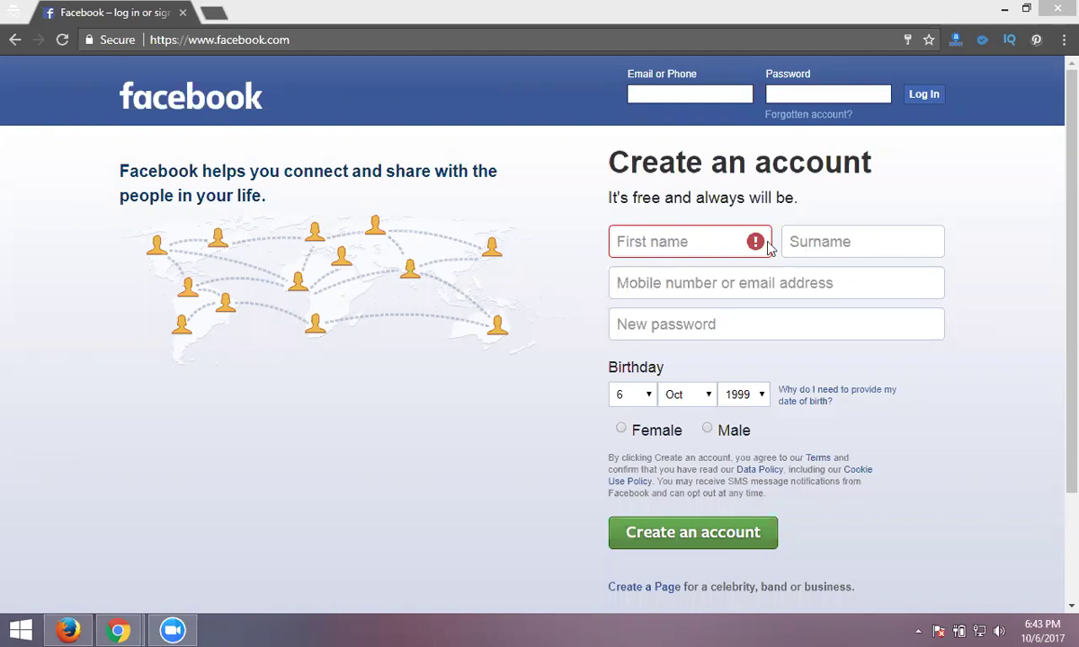
- Enter the first name, surname, mobile number and a new password in the sign-up form
left_click(647, 240)
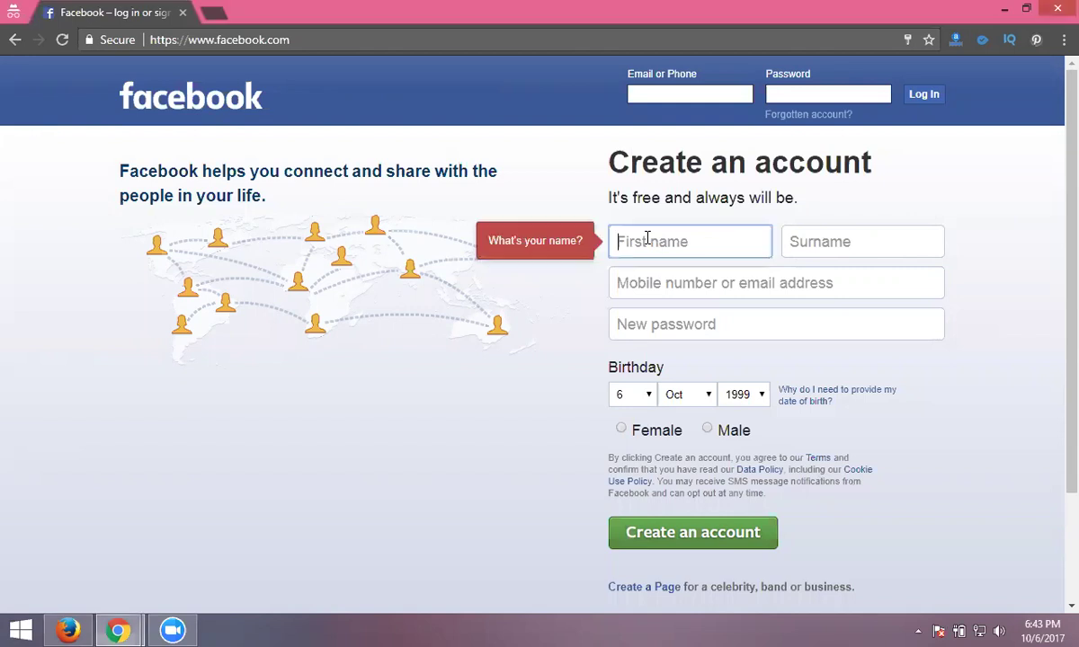
type("rak")
key("Tab")
type("seo")
key("Tab")
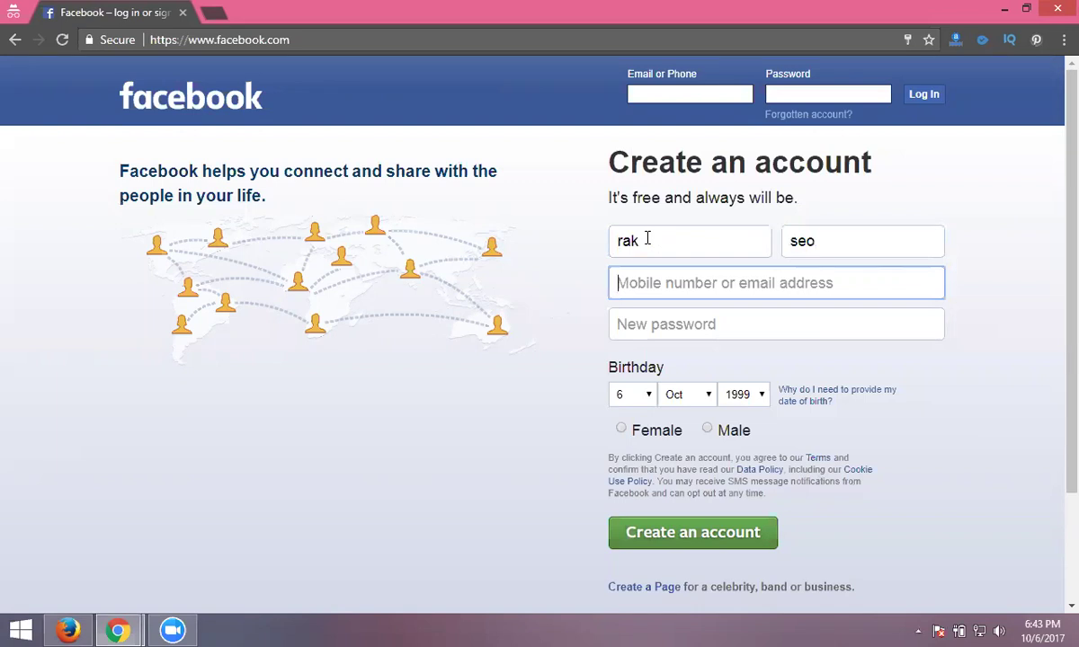
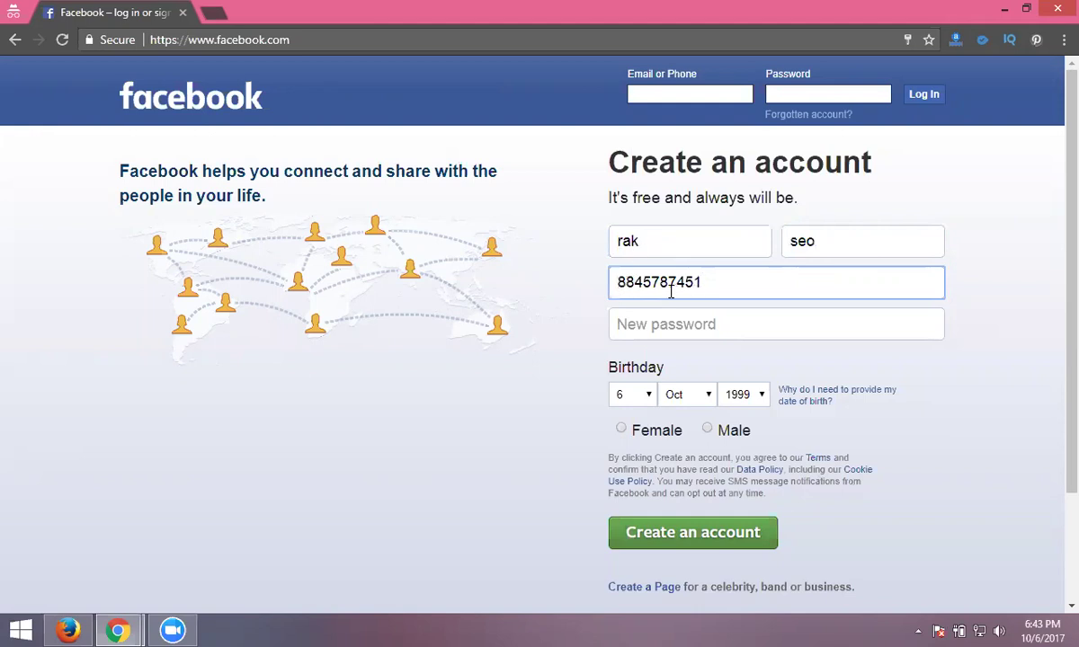
left_click(665, 328)
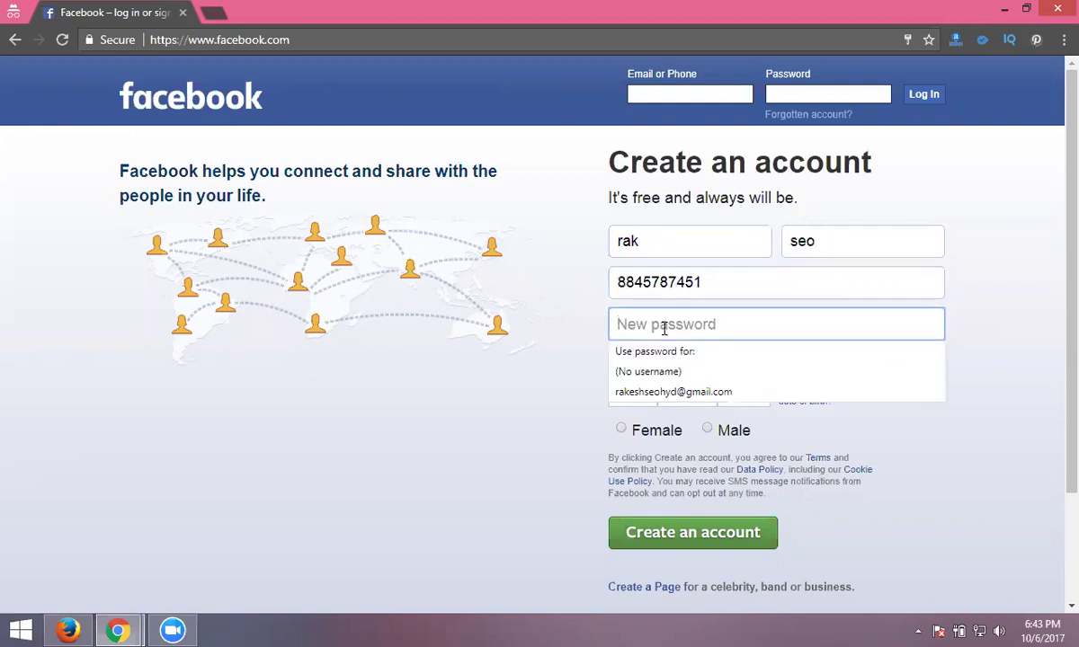
type("***")
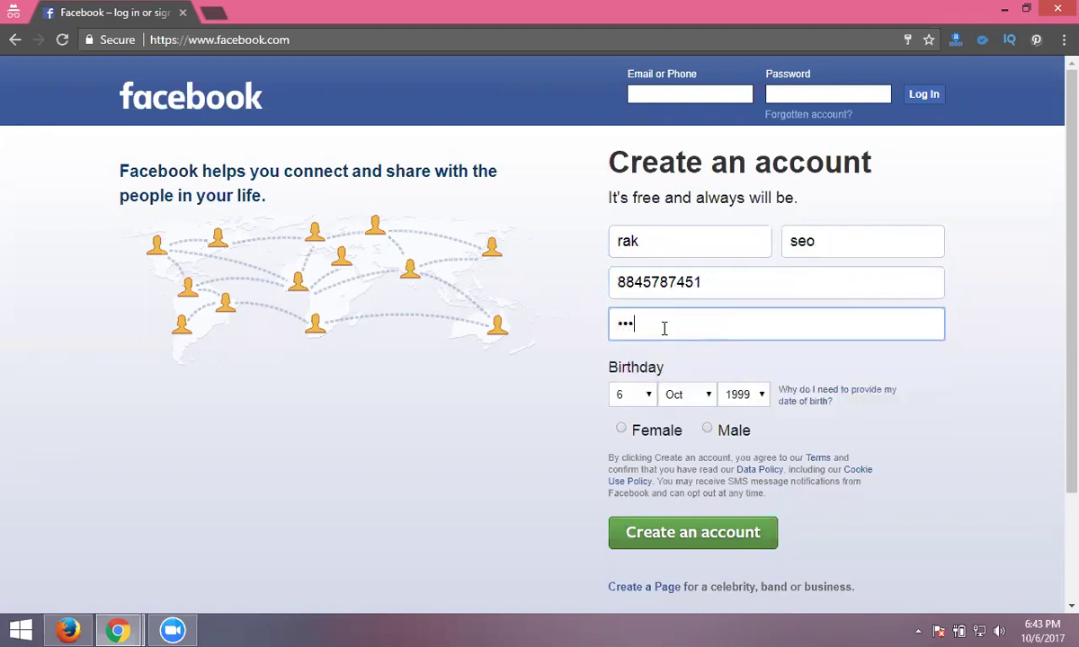
type("*******")
left_click(646, 395)
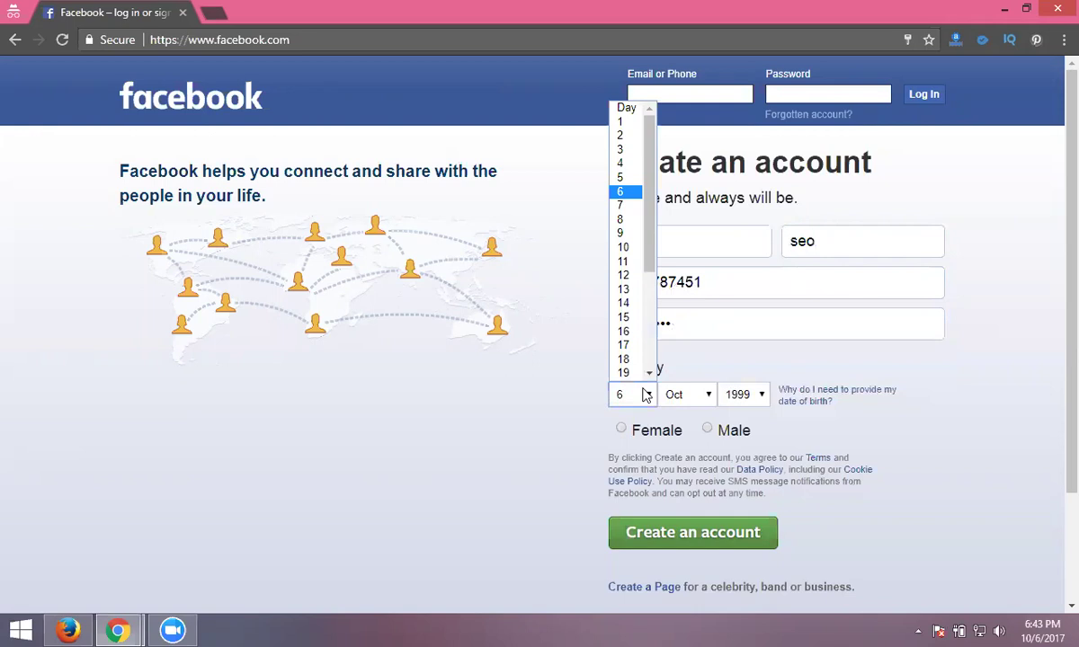
left_click(626, 288)
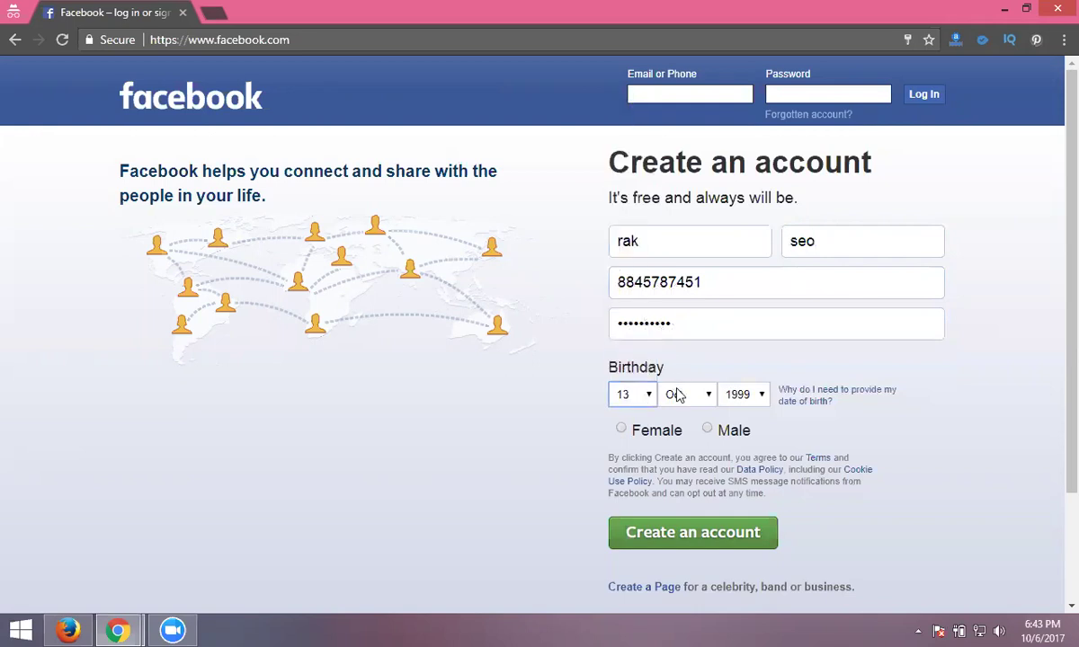
left_click(743, 395)
scroll(744, 310, "down", 8)
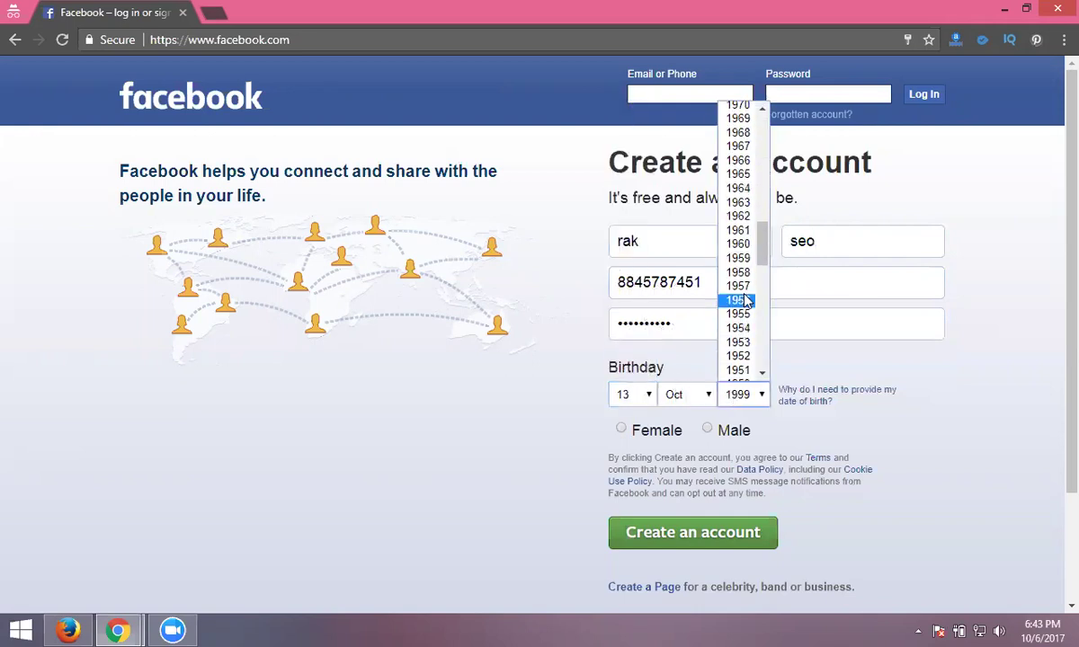
scroll(742, 179, "up", 8)
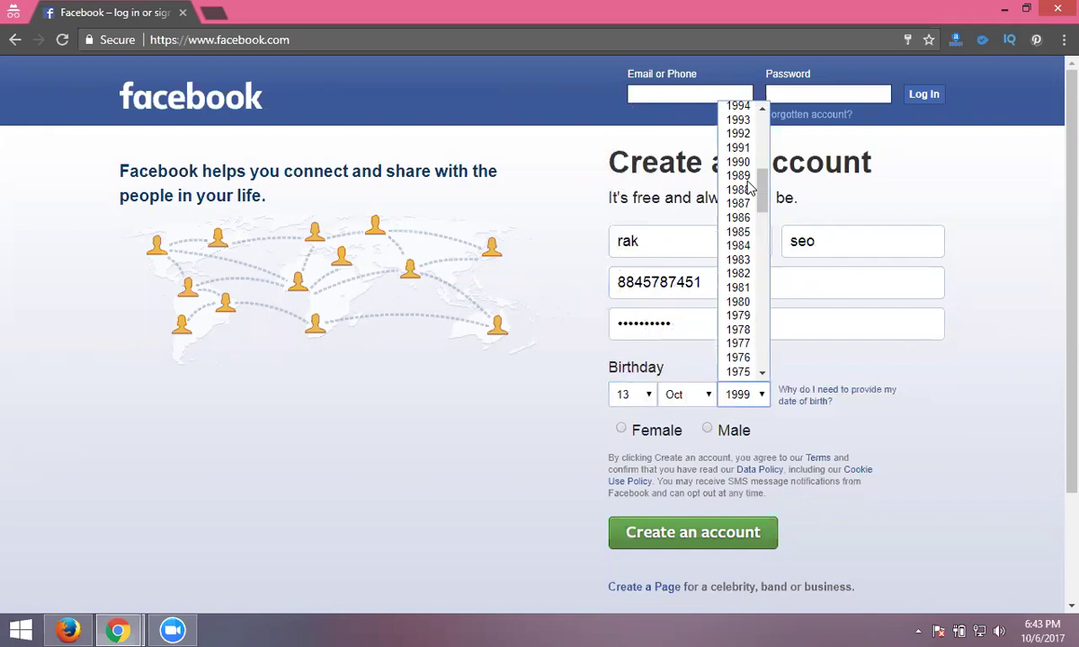
left_click(738, 274)
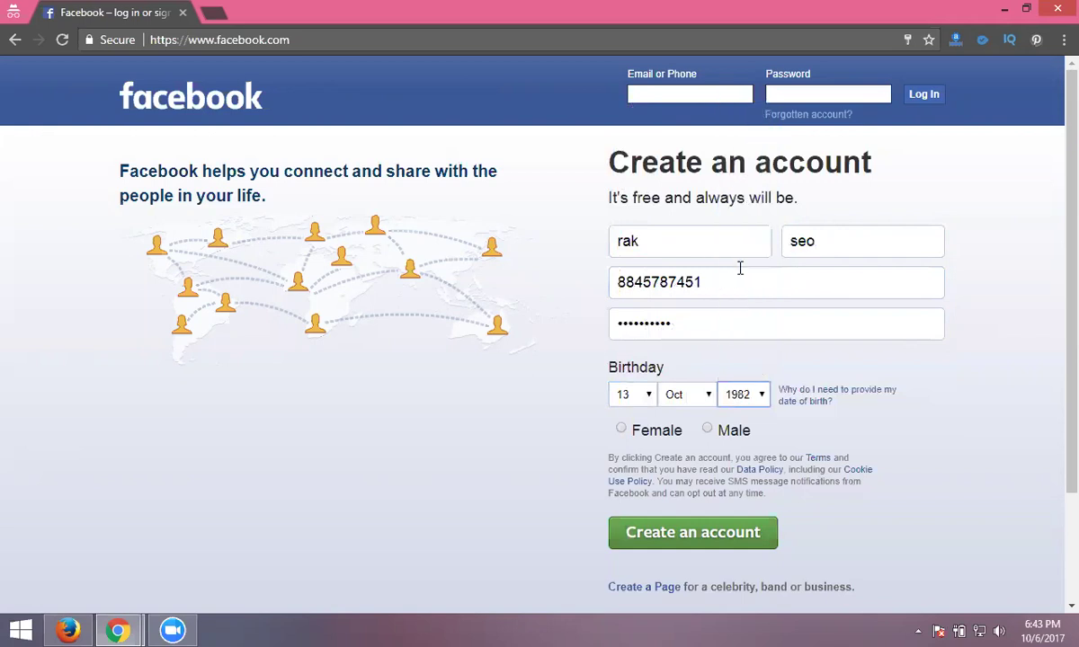
left_click(708, 430)
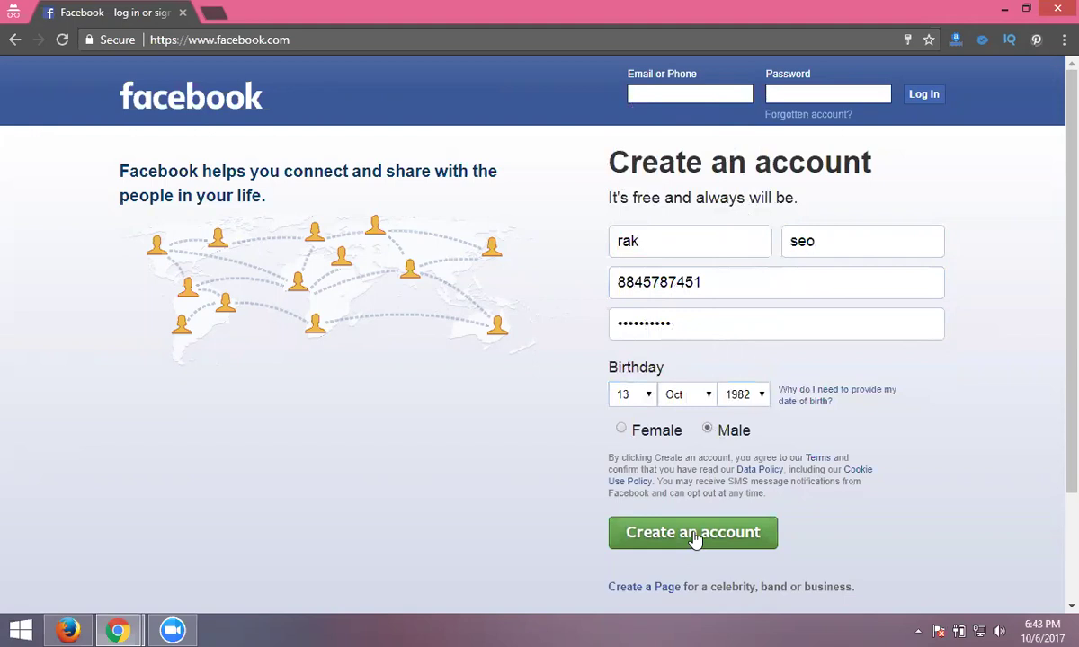
left_click(697, 537)
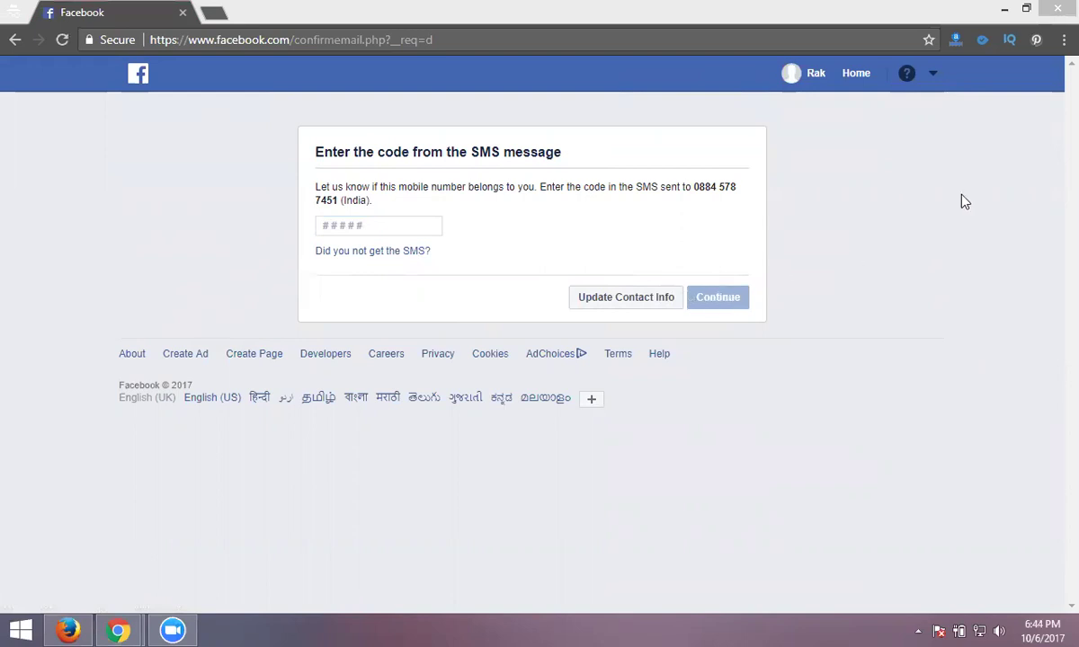
- Try reaching Home from the account menu, which keeps returning to the SMS confirmation page
left_click(932, 73)
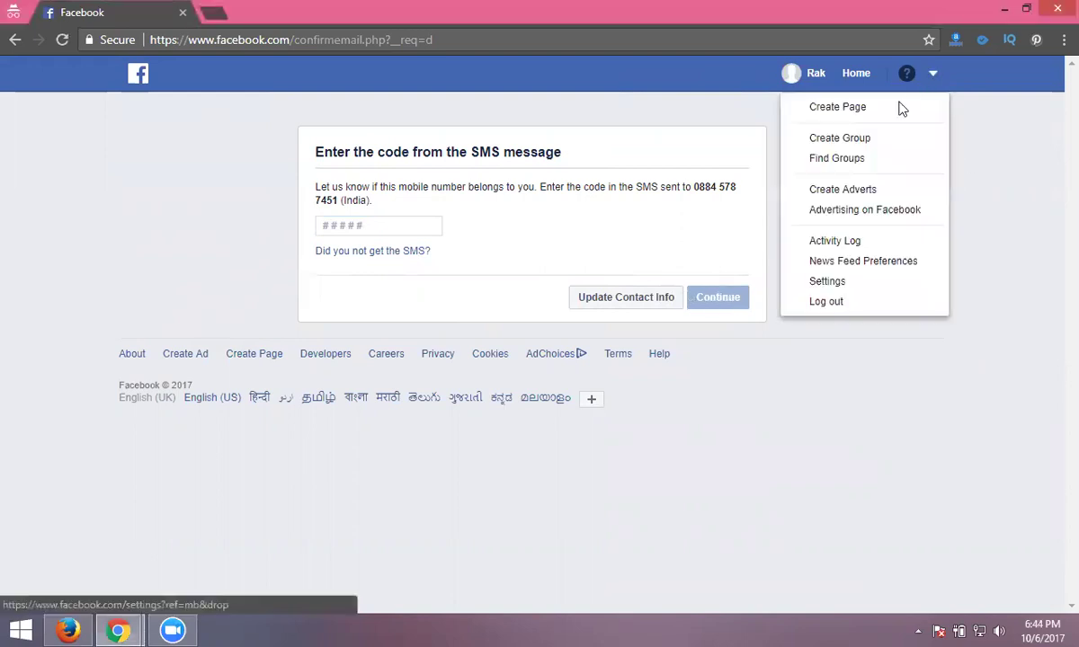
left_click(854, 73)
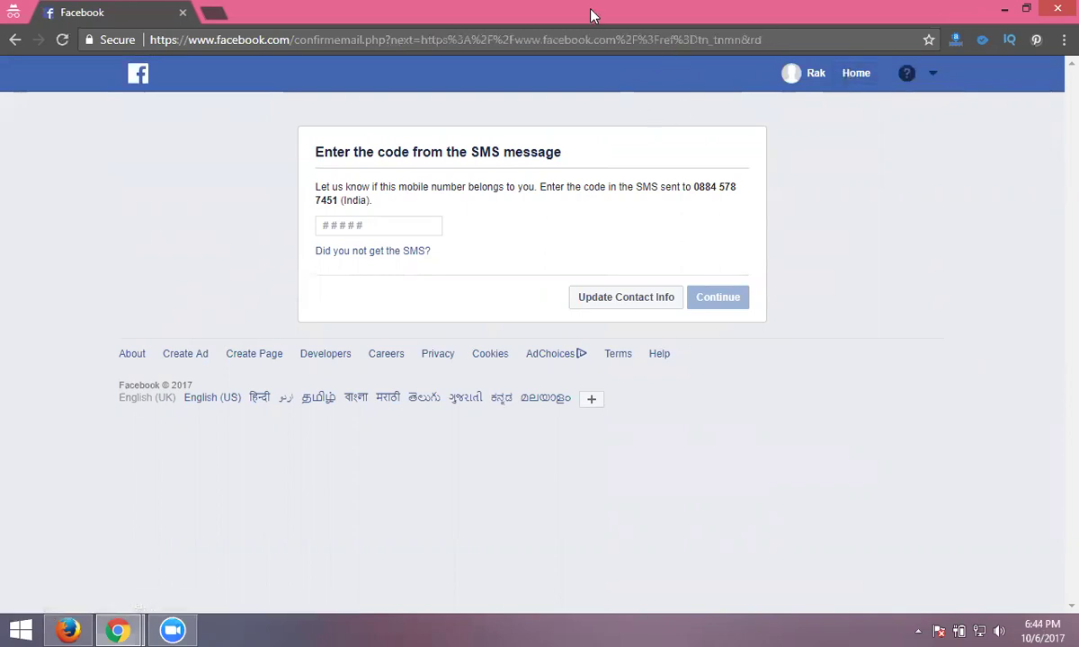
- Clear the mistyped entry in the SMS code field and enter the five-digit verification code
left_click(351, 225)
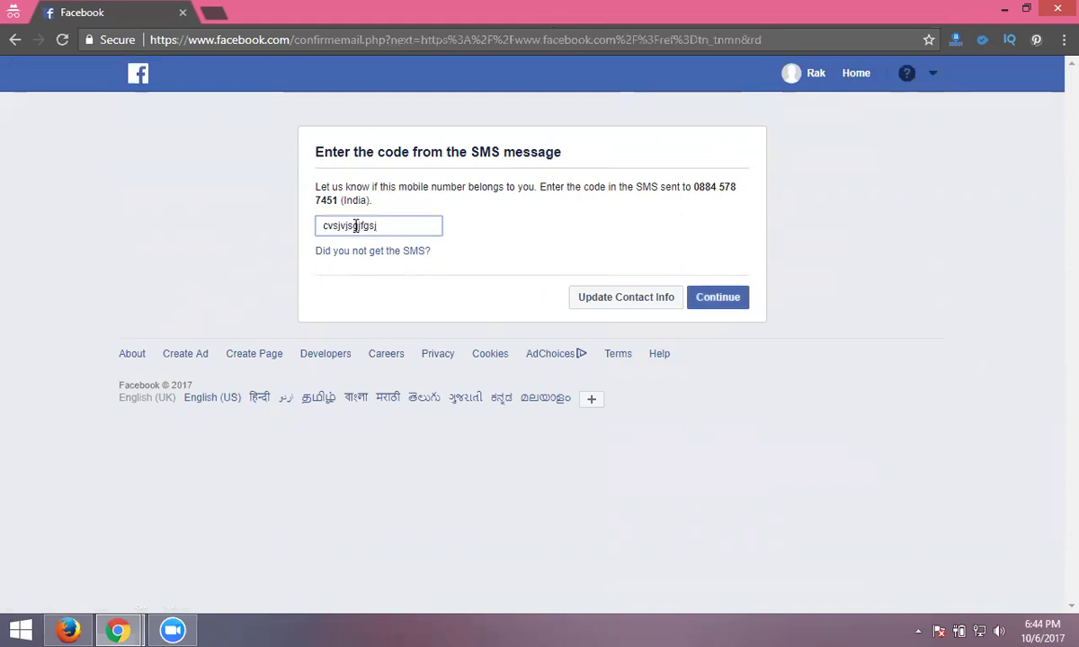
key("BackSpace")
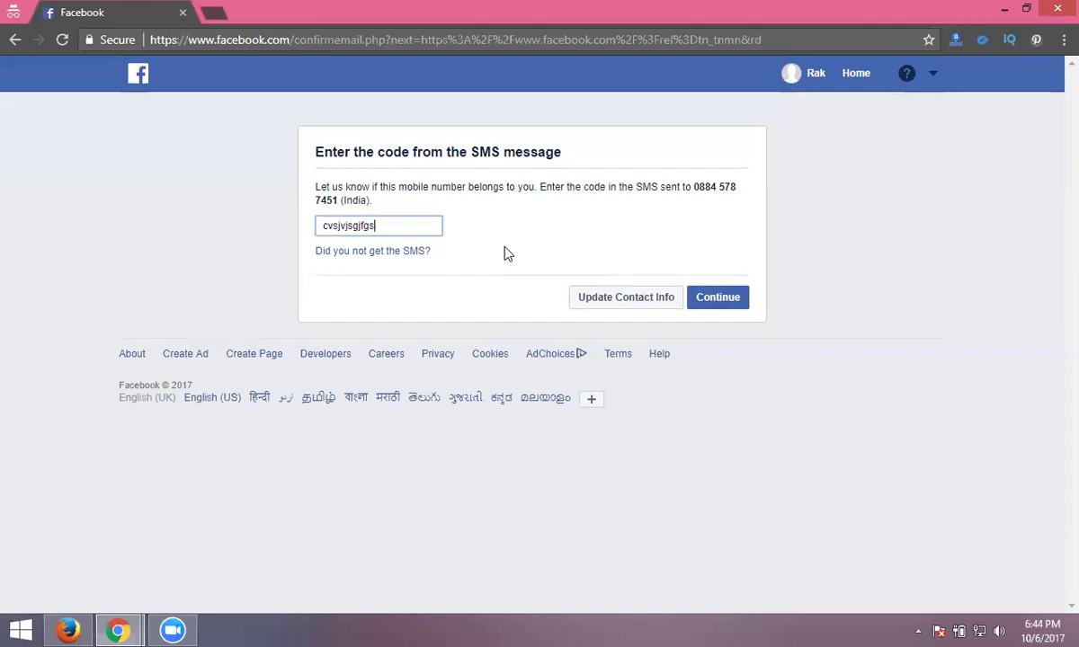
key("ctrl+a")
key("BackSpace")
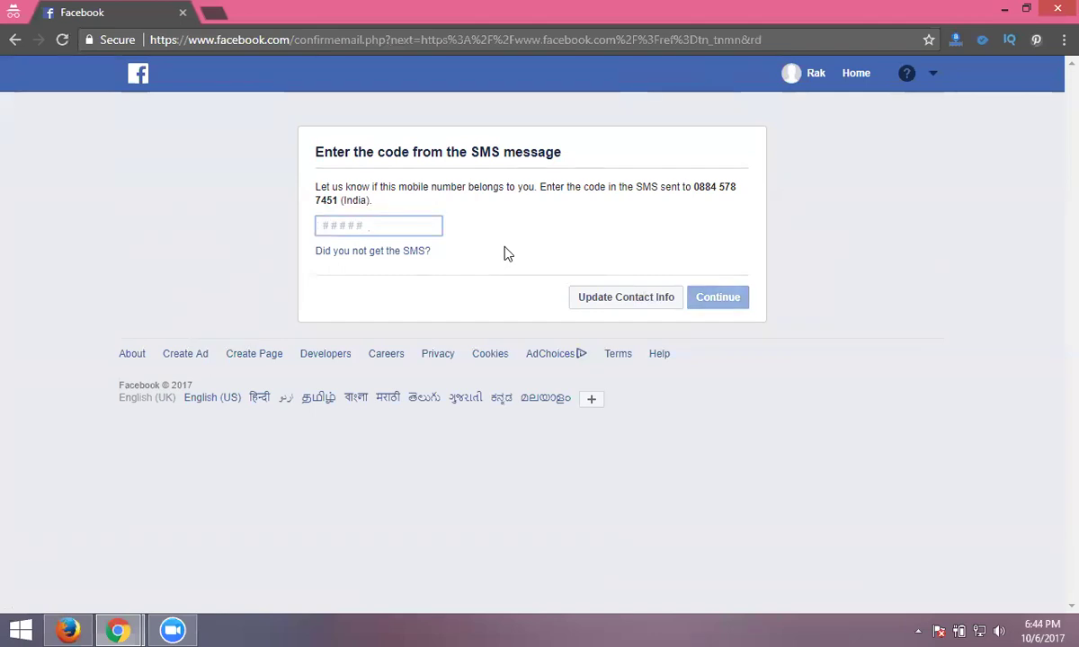
left_click(68, 630)
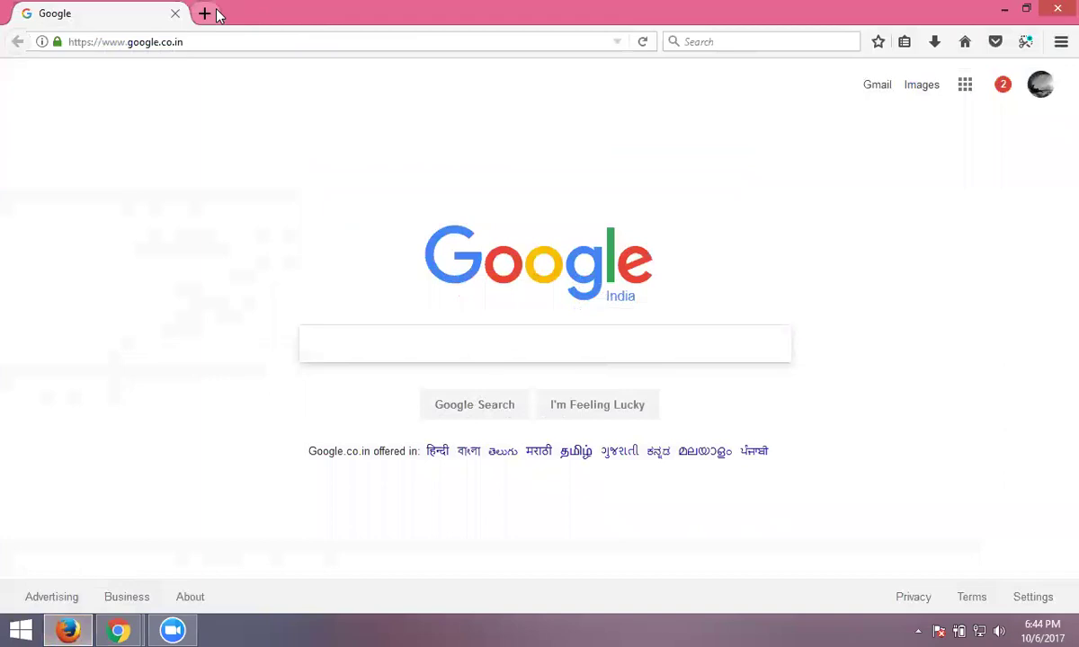
- Load facebook.com in a new Firefox tab, then bring the Chrome confirmation window back to the front
left_click(205, 12)
type("facebook.com/")
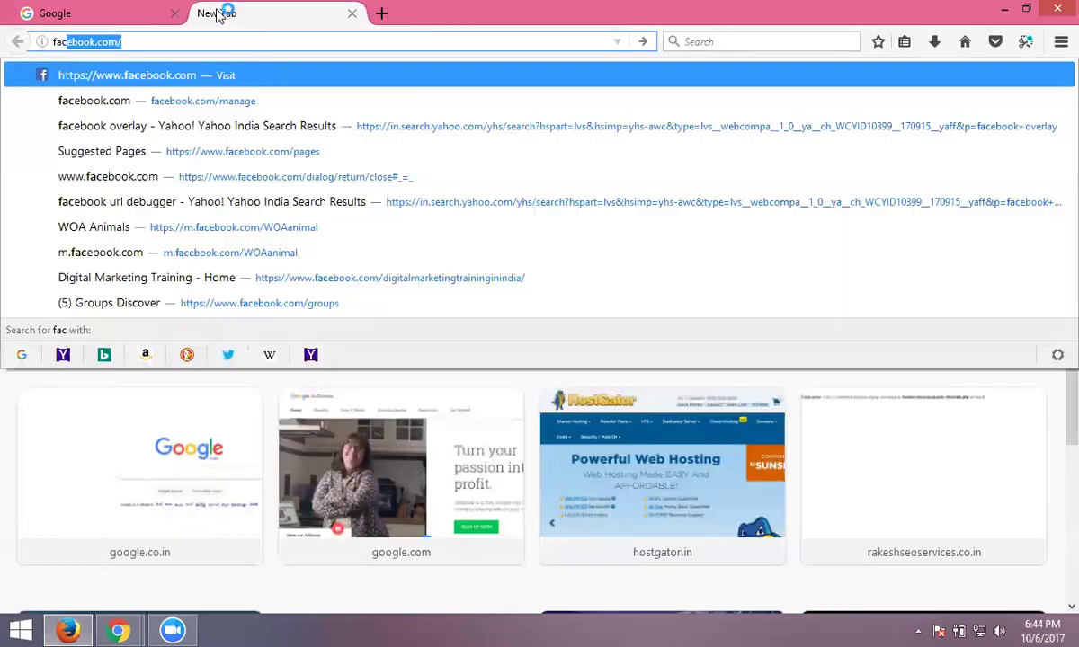
key("Return")
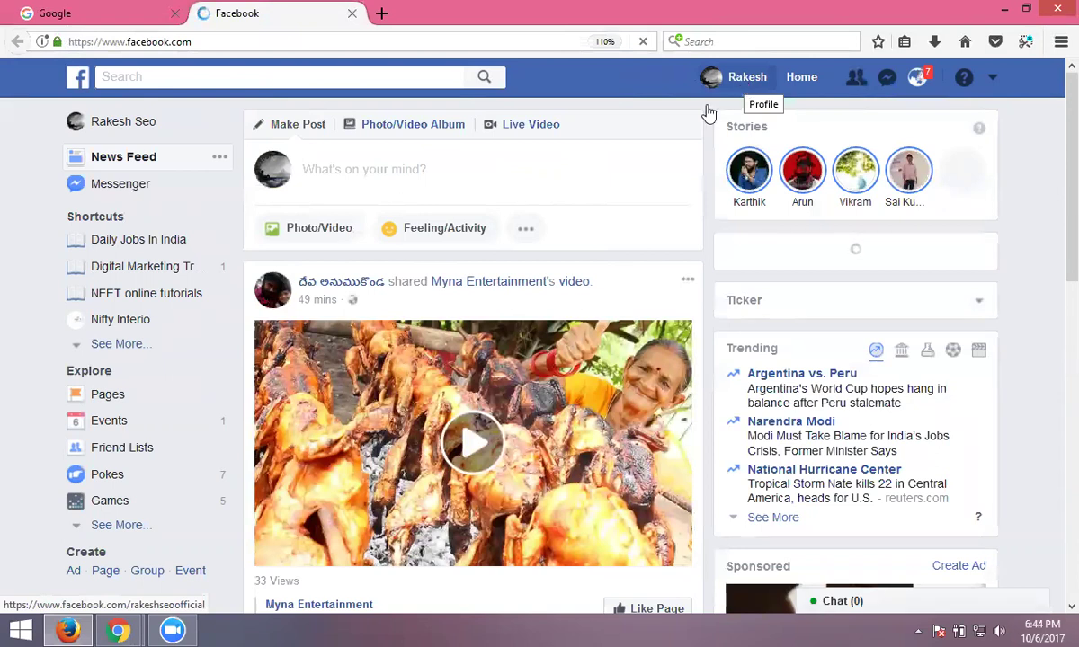
left_click(117, 630)
left_click(289, 526)
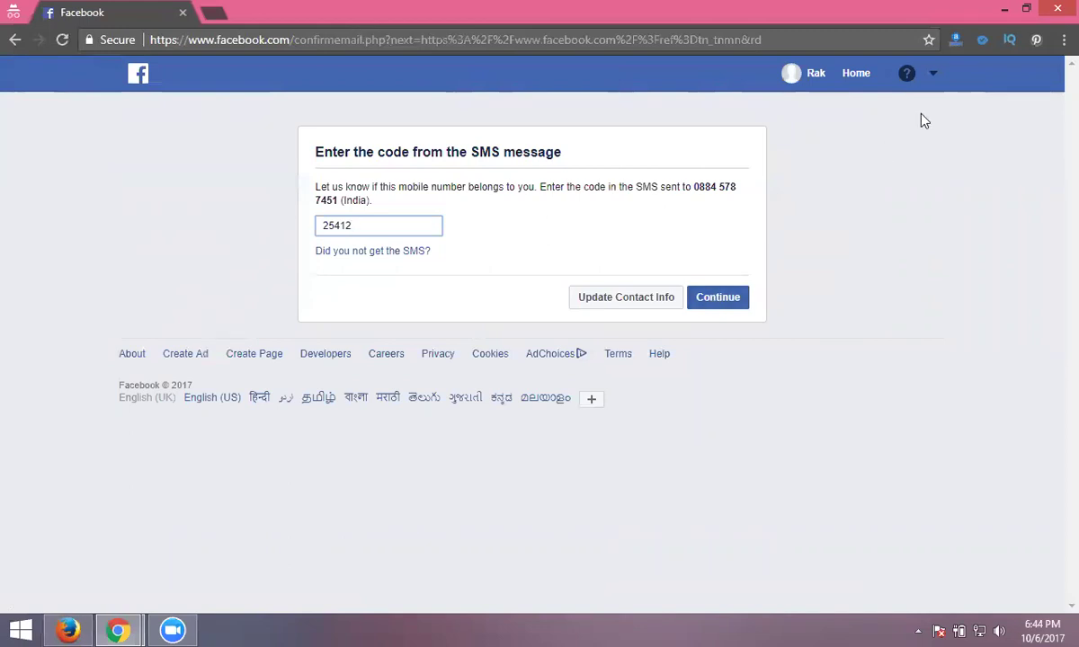
- Log out of the new account in Chrome and return to the Firefox news feed
left_click(933, 75)
left_click(847, 301)
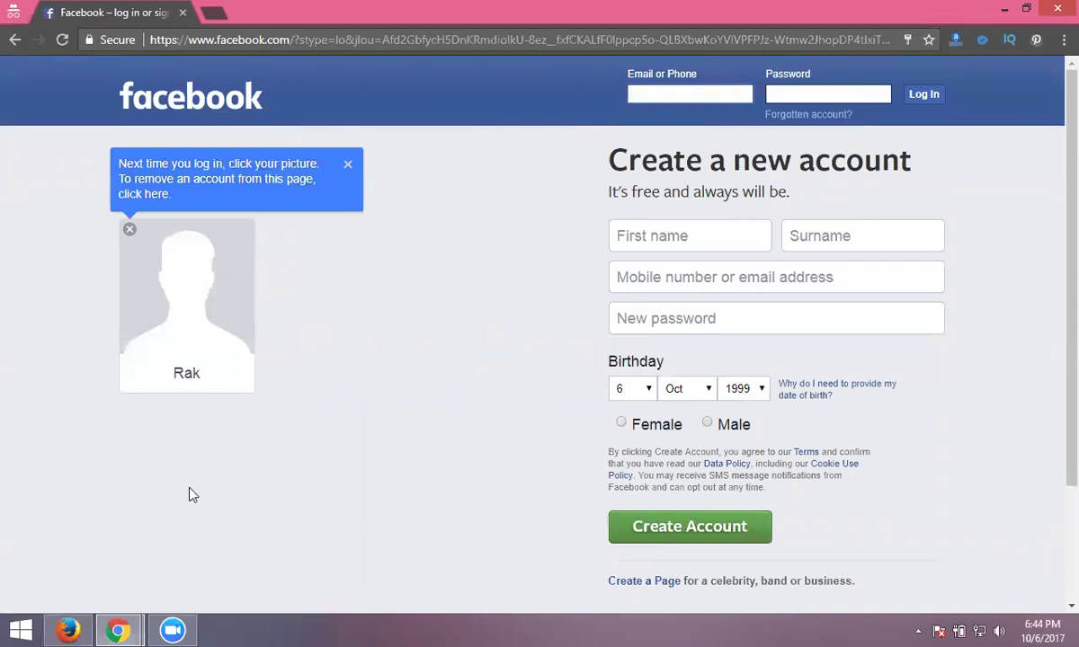
left_click(67, 629)
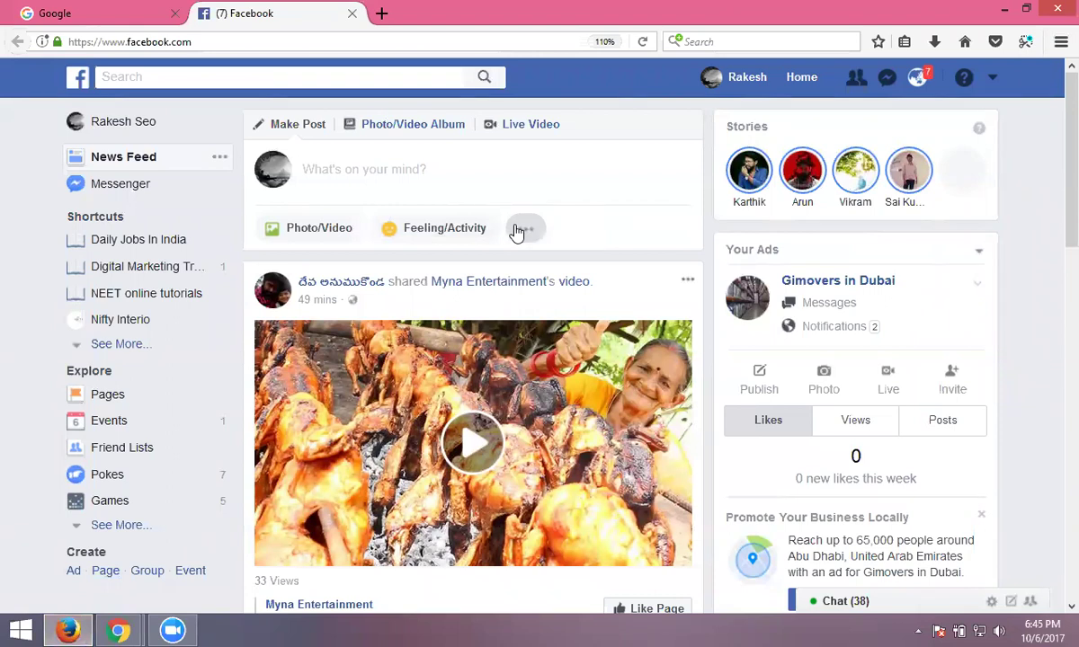
- Visit the profile page, scroll its timeline, then go back to the News Feed via Home
left_click(726, 76)
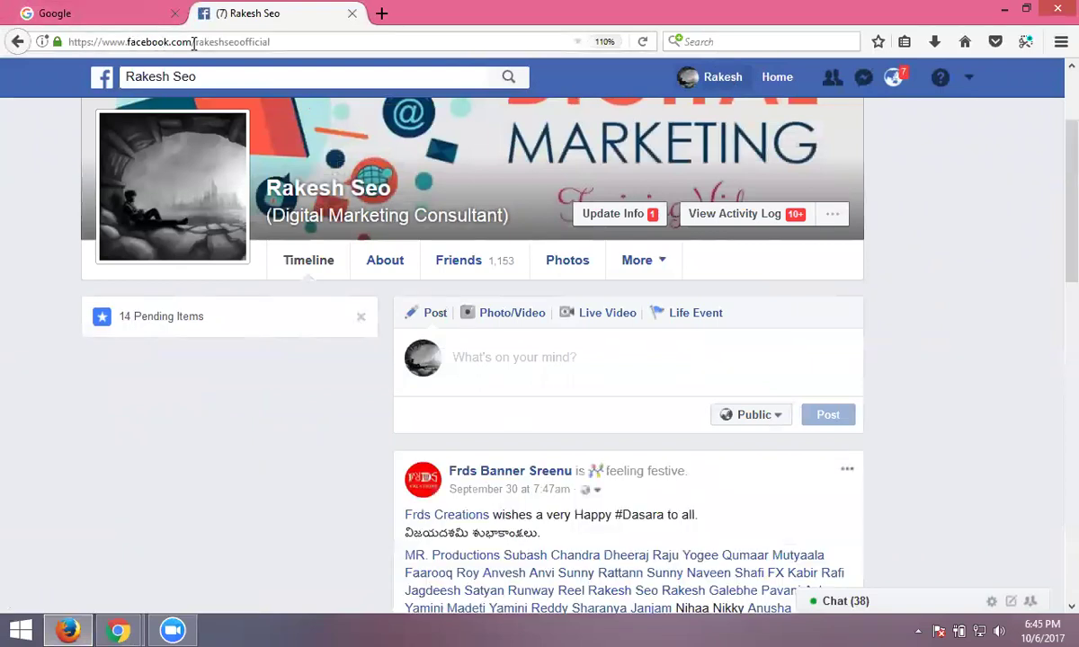
left_click_drag(195, 42, 293, 41)
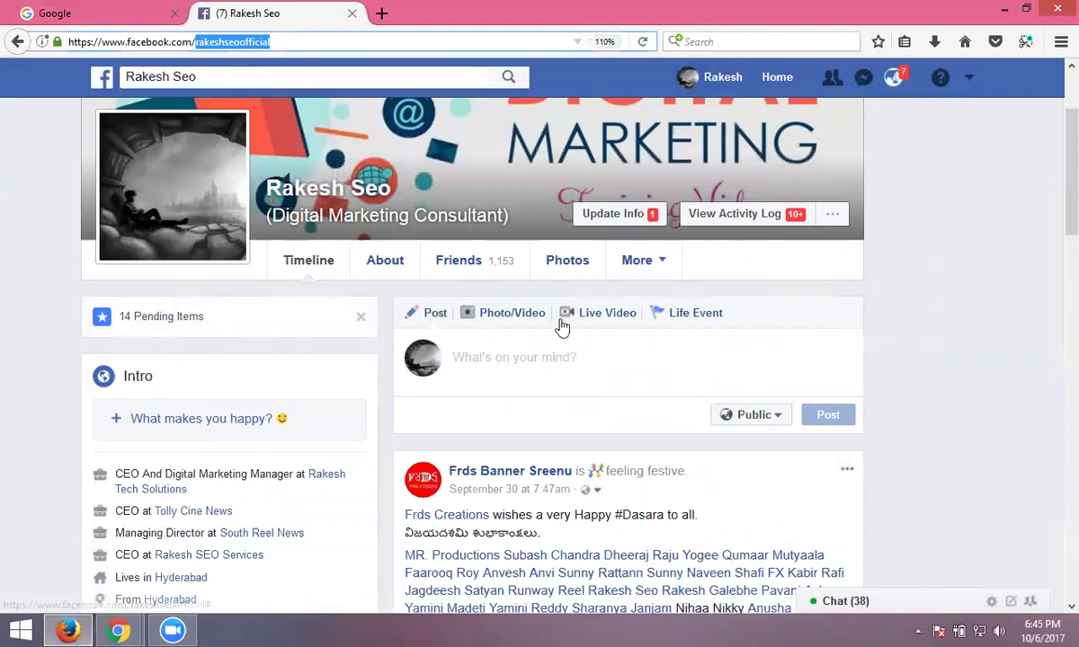
scroll(562, 328, "down", 3)
scroll(99, 269, "up", 5)
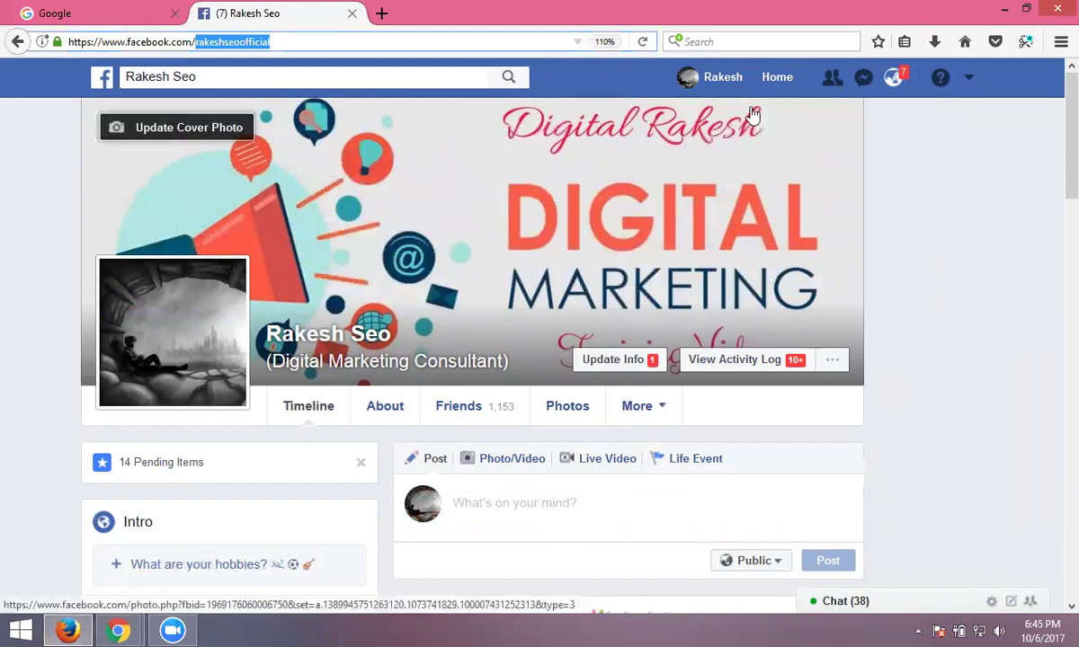
left_click(761, 79)
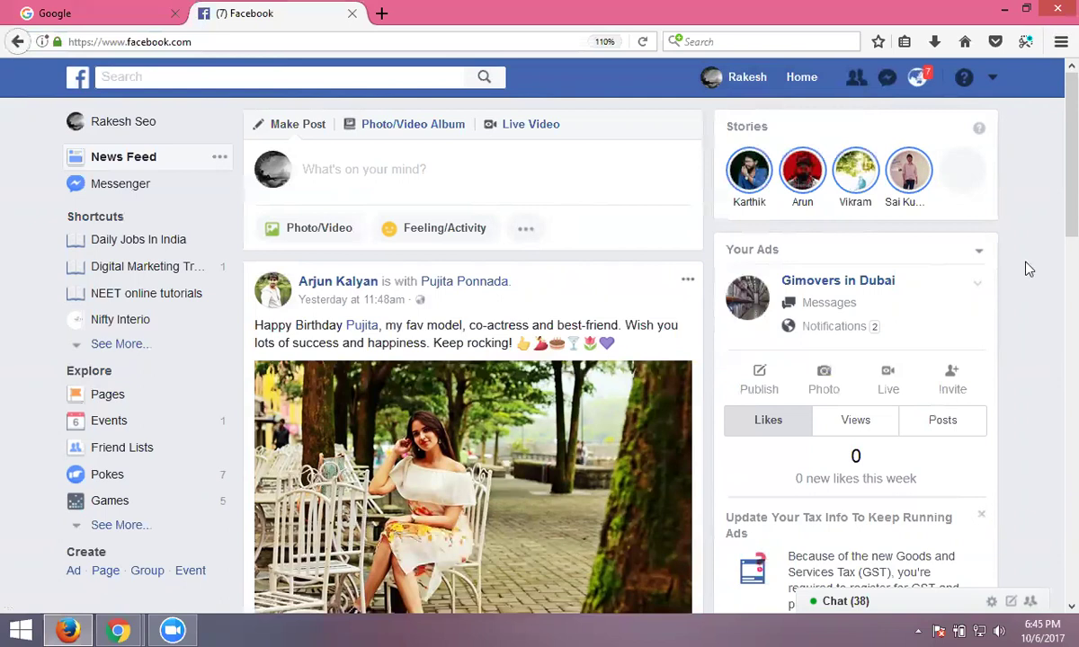
- Open Pages from Explore in a new tab and change its address to facebook.com/pages
left_click(797, 83)
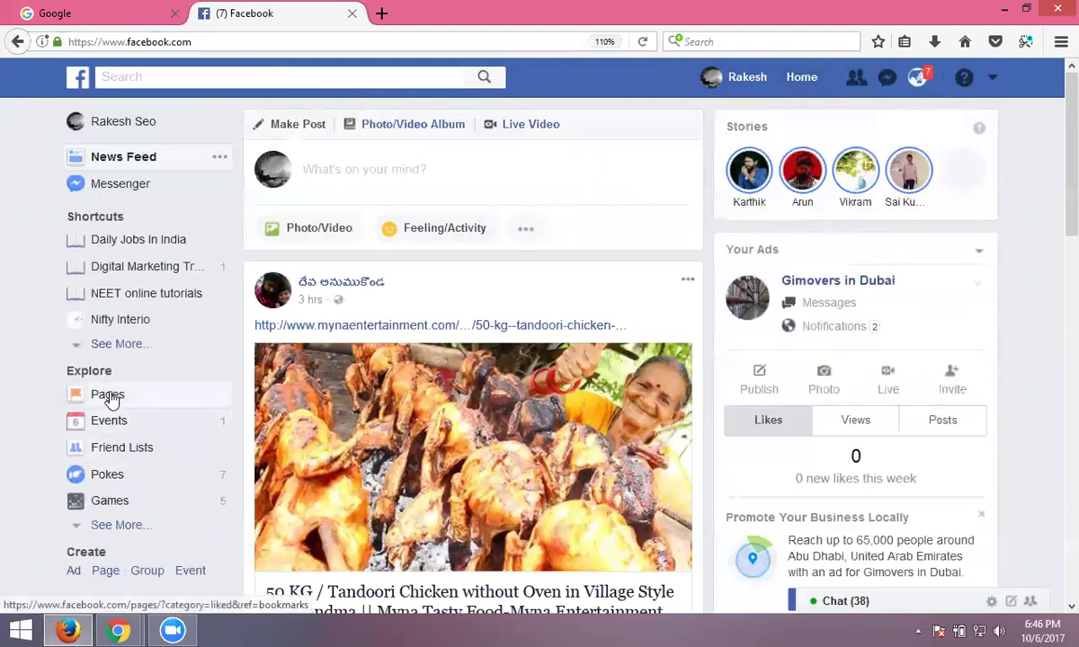
middle_click(108, 398)
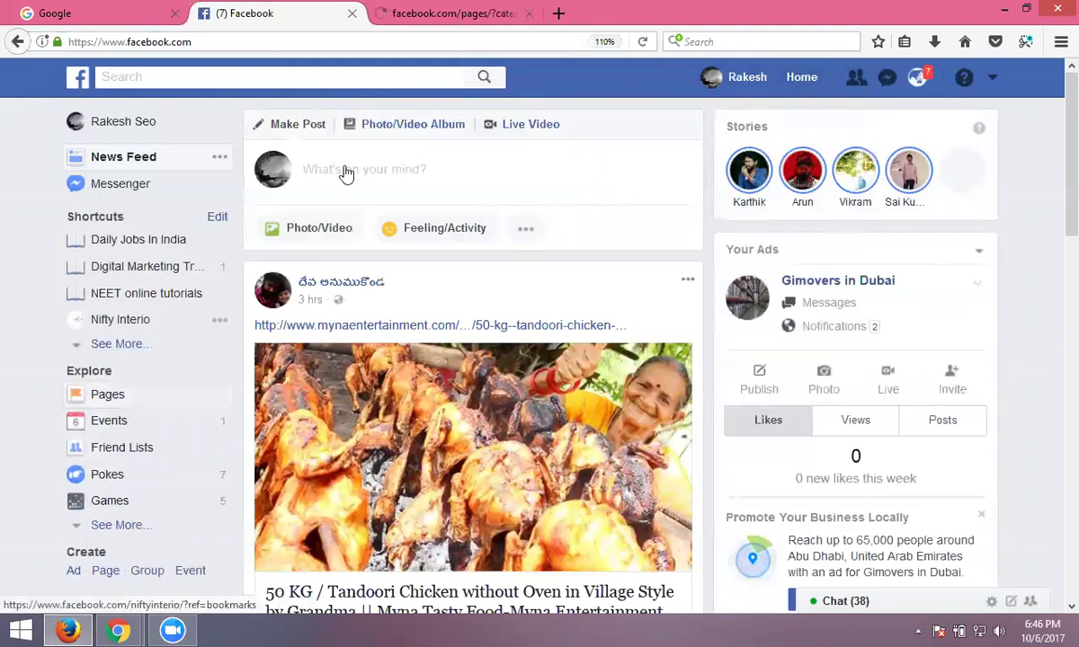
left_click(448, 13)
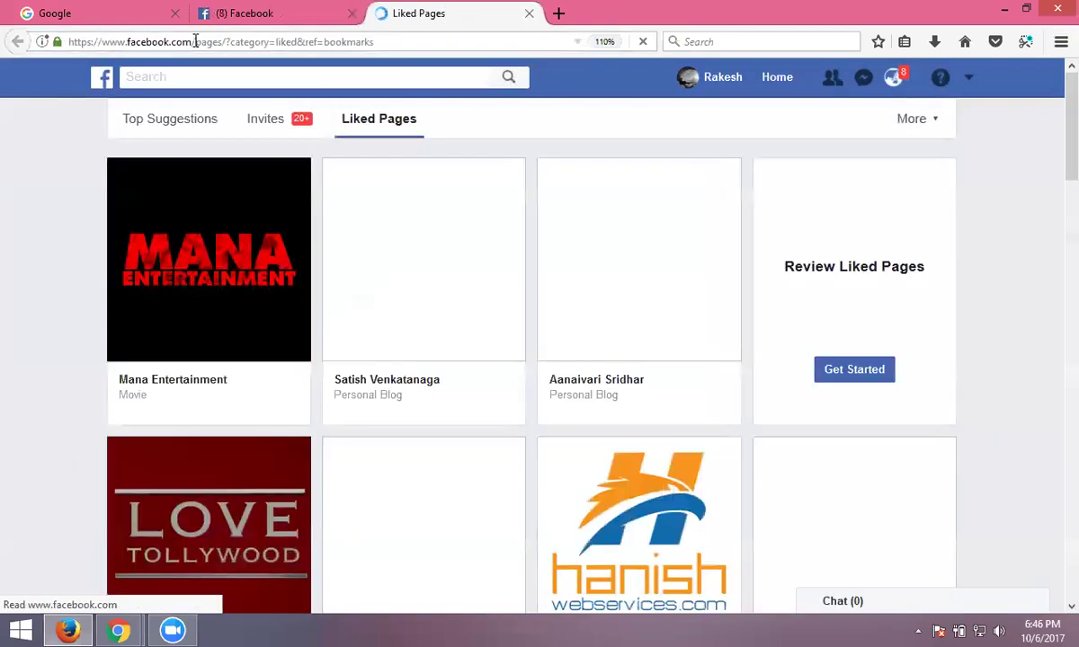
left_click_drag(195, 41, 414, 44)
type("pages")
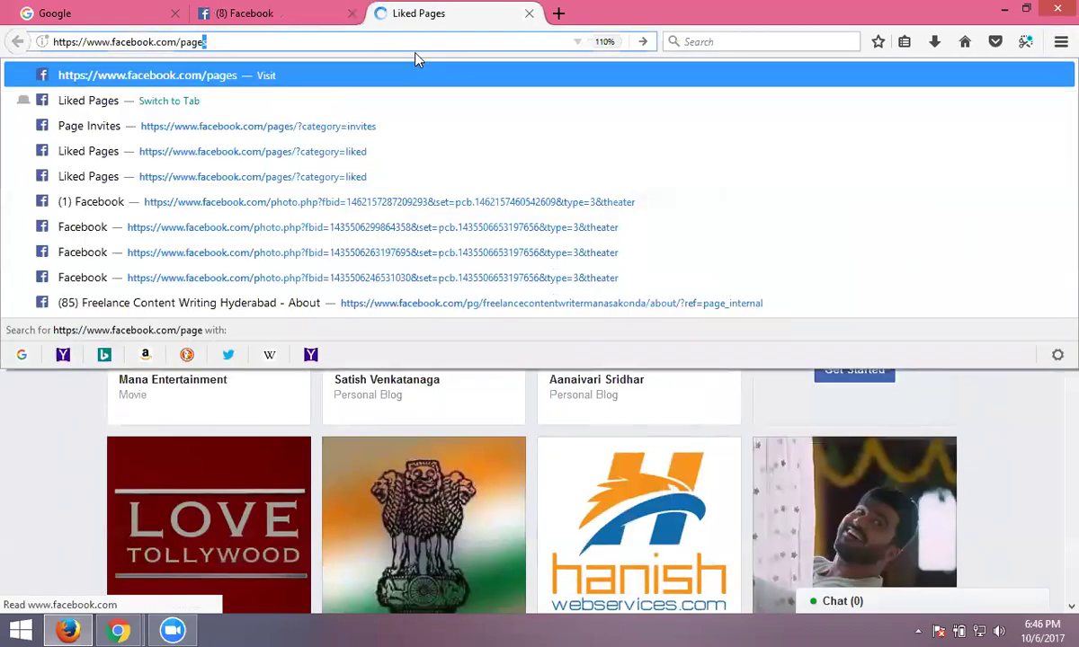
key("Return")
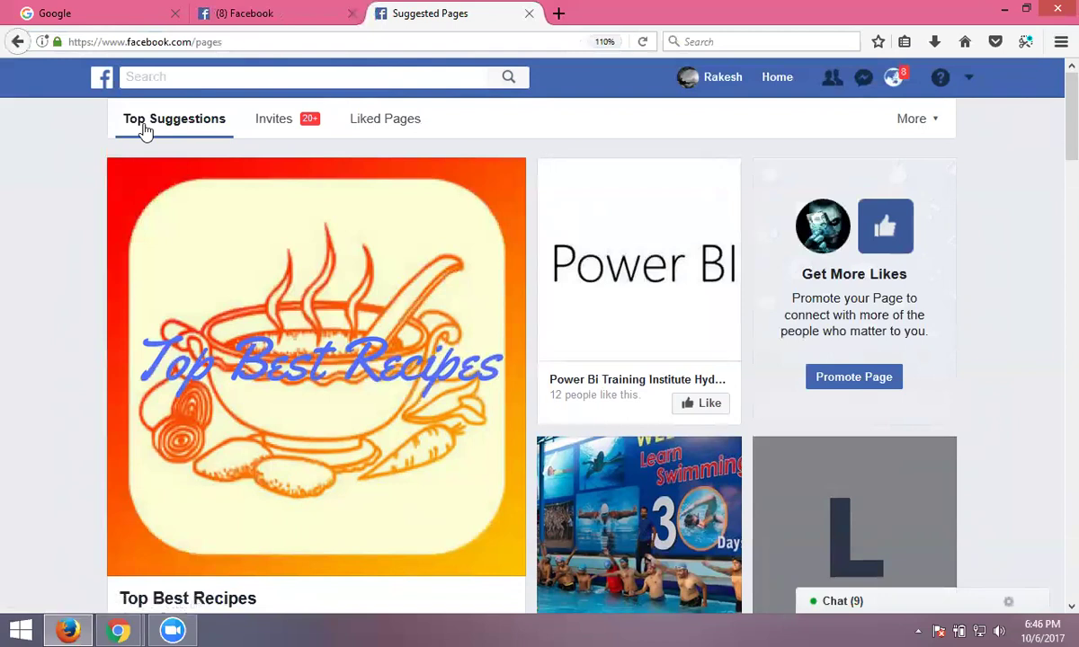
- Check the Invites and Liked Pages tabs, scroll through the liked pages, and open the More menu
left_click(290, 120)
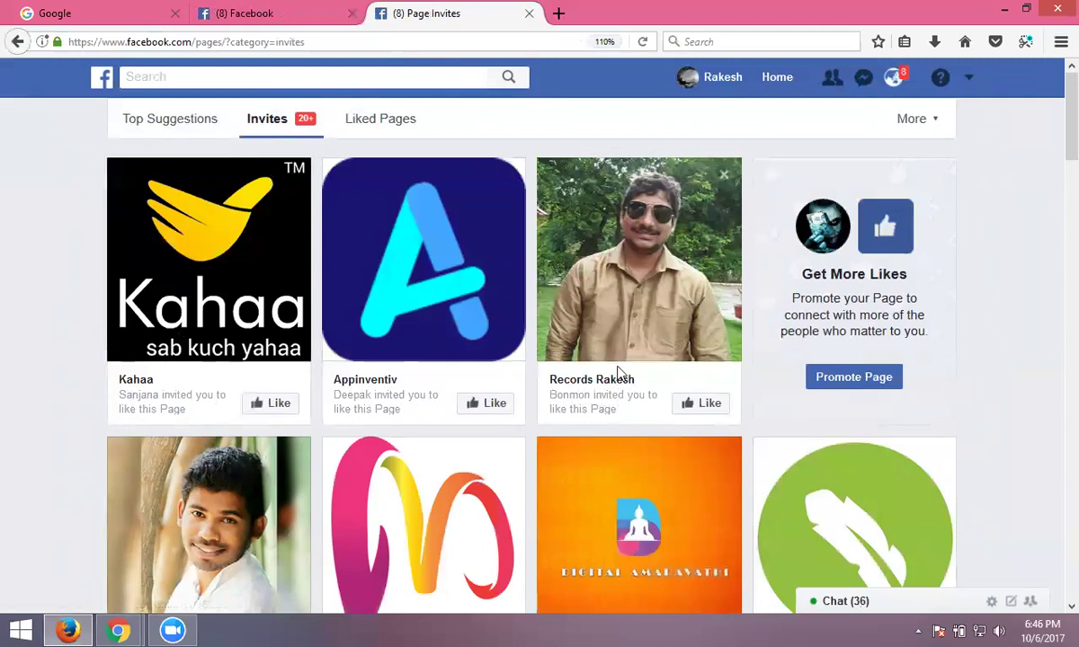
left_click(406, 125)
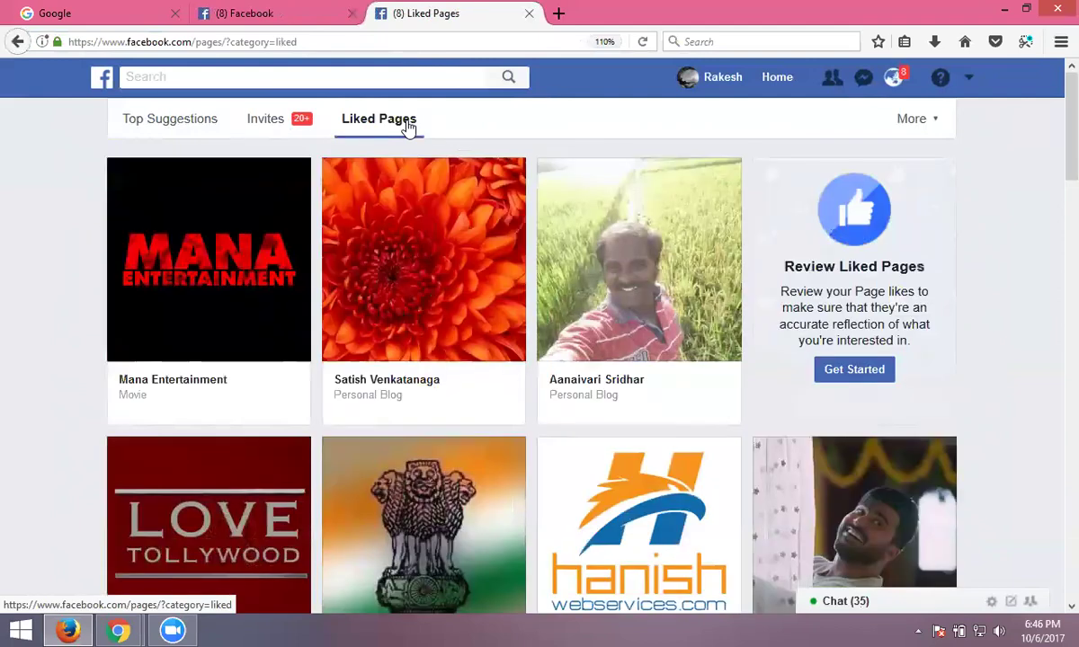
scroll(450, 255, "down", 3)
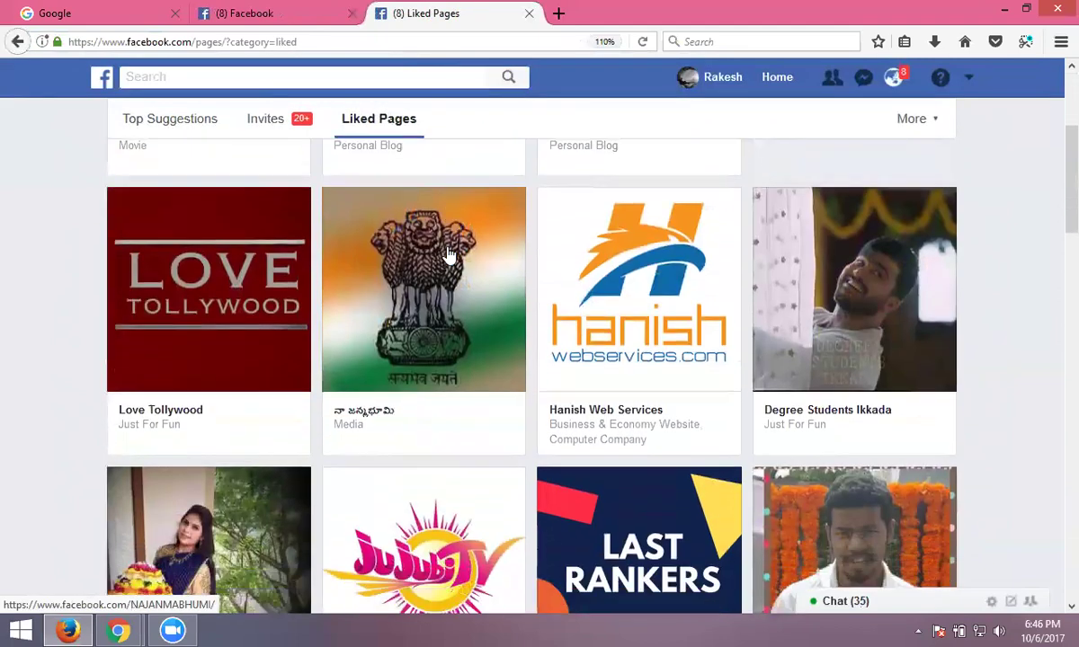
scroll(449, 256, "down", 5)
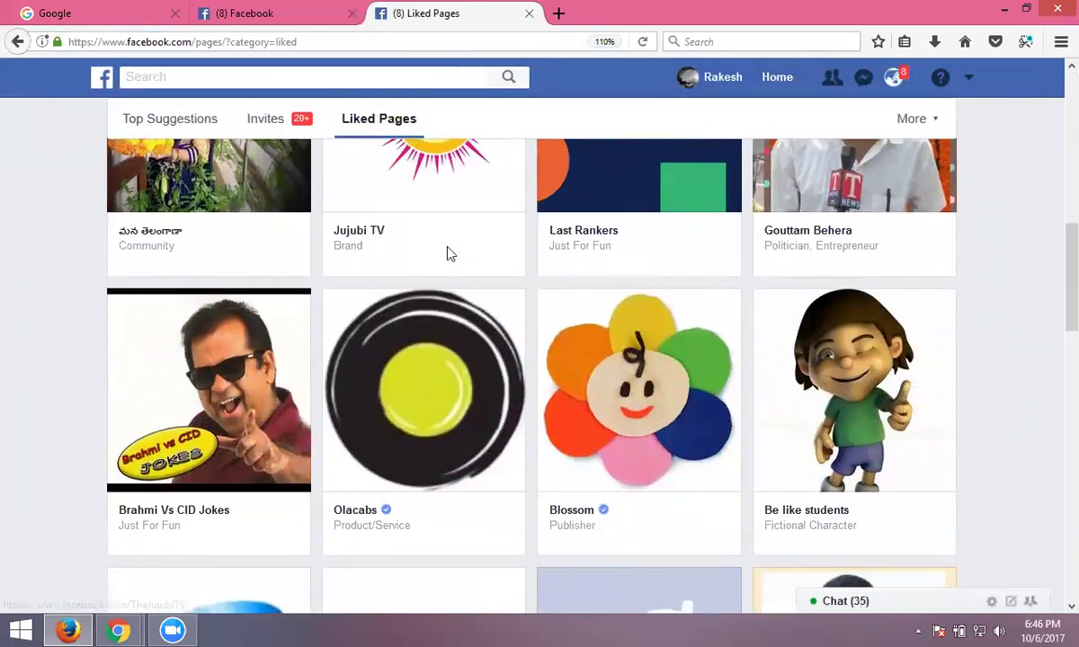
scroll(449, 254, "down", 8)
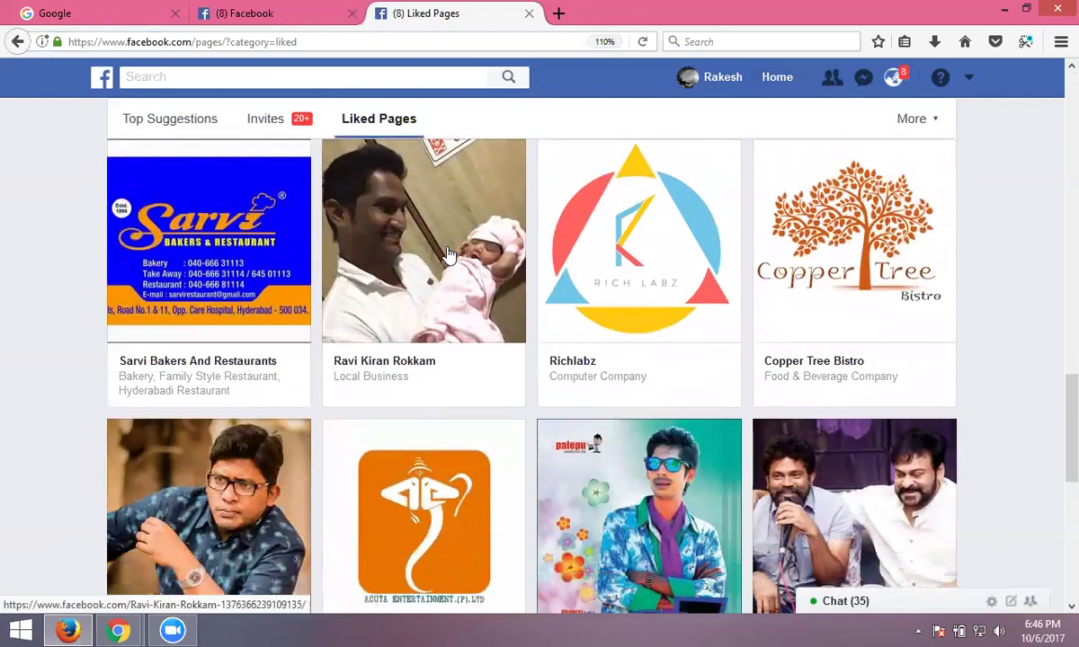
scroll(449, 255, "down", 6)
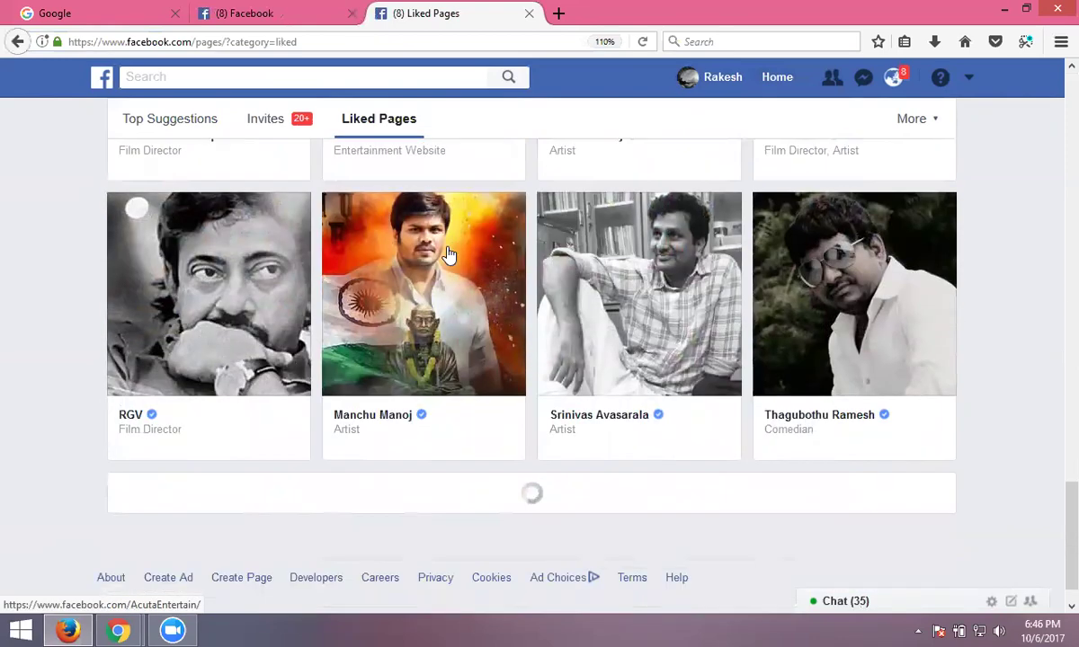
scroll(449, 255, "up", 15)
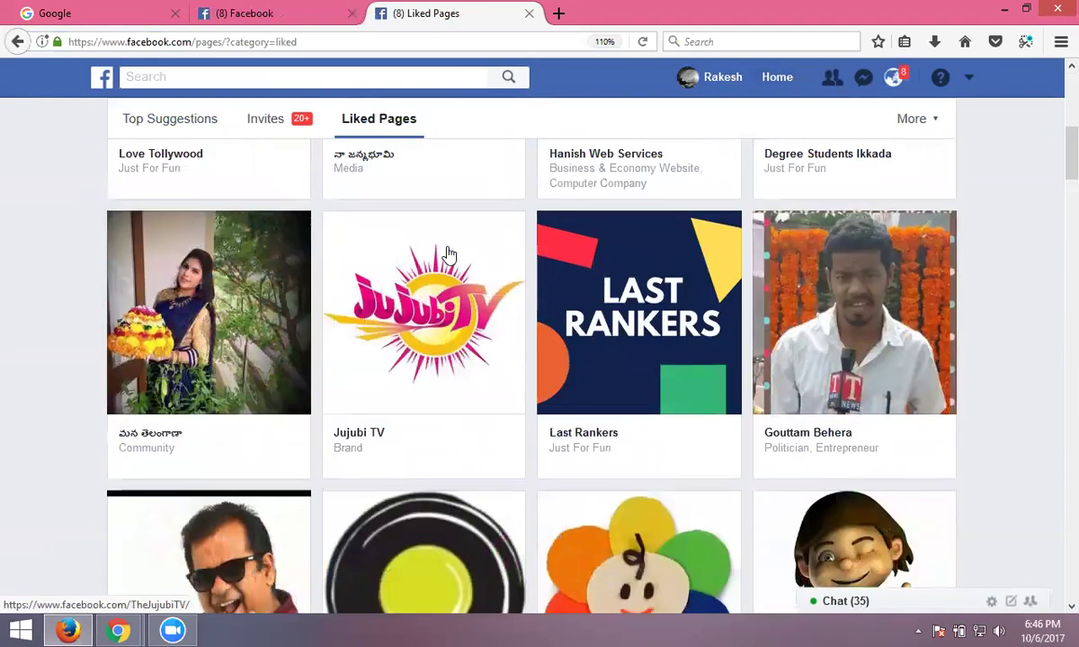
scroll(450, 255, "up", 6)
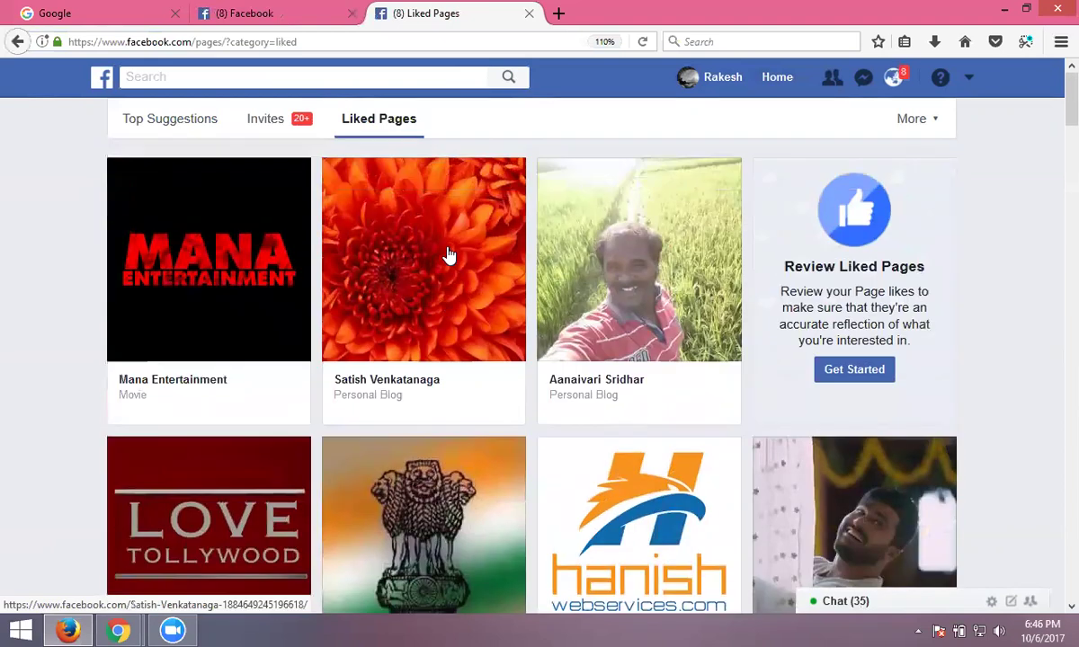
left_click(918, 131)
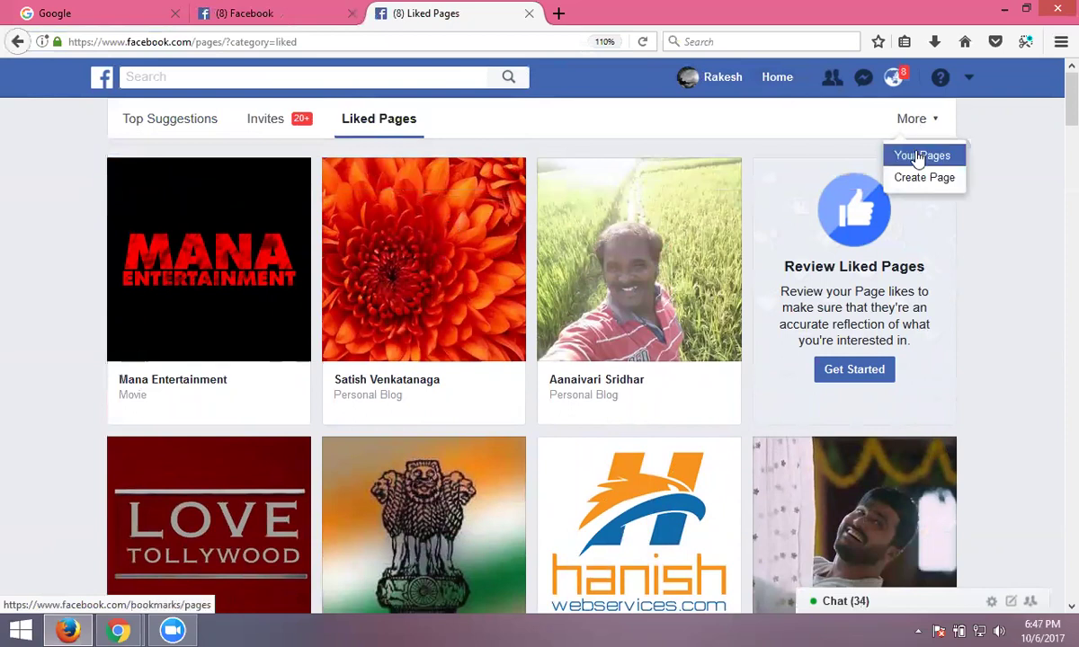
- Choose Your Pages and scroll through pages like Freelance Content Writing Hyderabad and back up
left_click(921, 157)
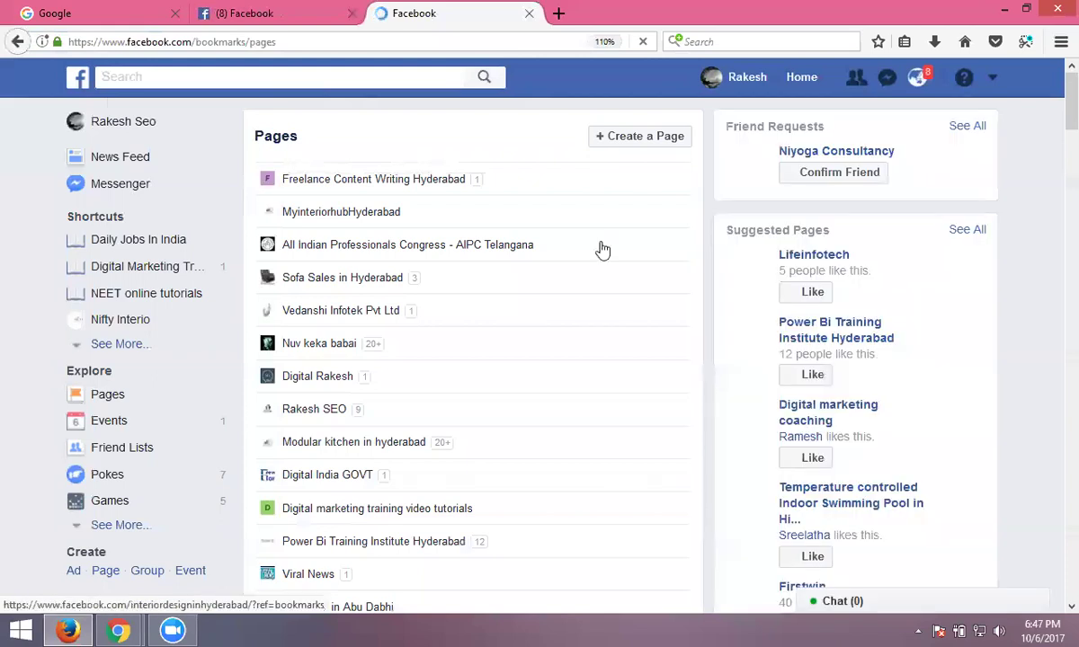
scroll(546, 228, "down", 1)
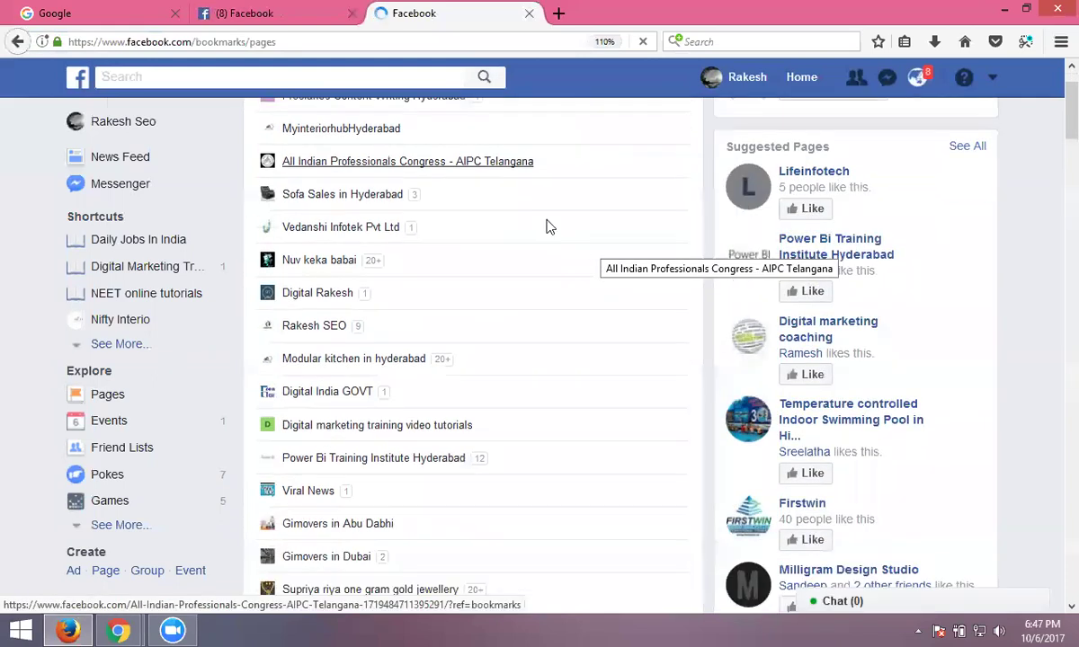
scroll(547, 228, "down", 6)
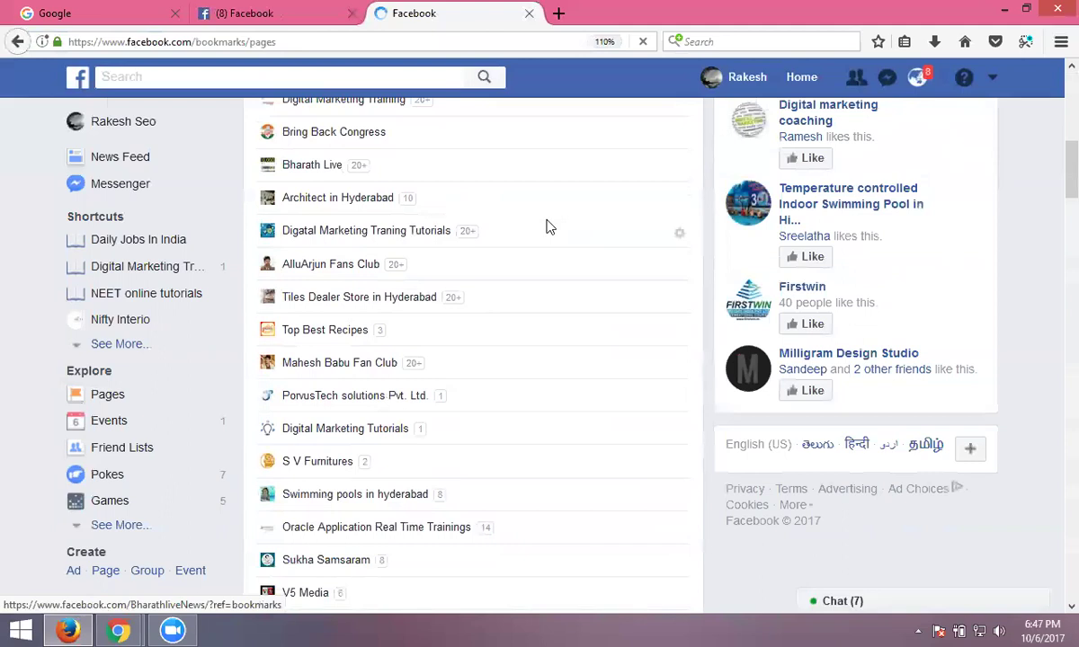
scroll(546, 228, "down", 6)
scroll(548, 228, "down", 7)
scroll(548, 229, "down", 4)
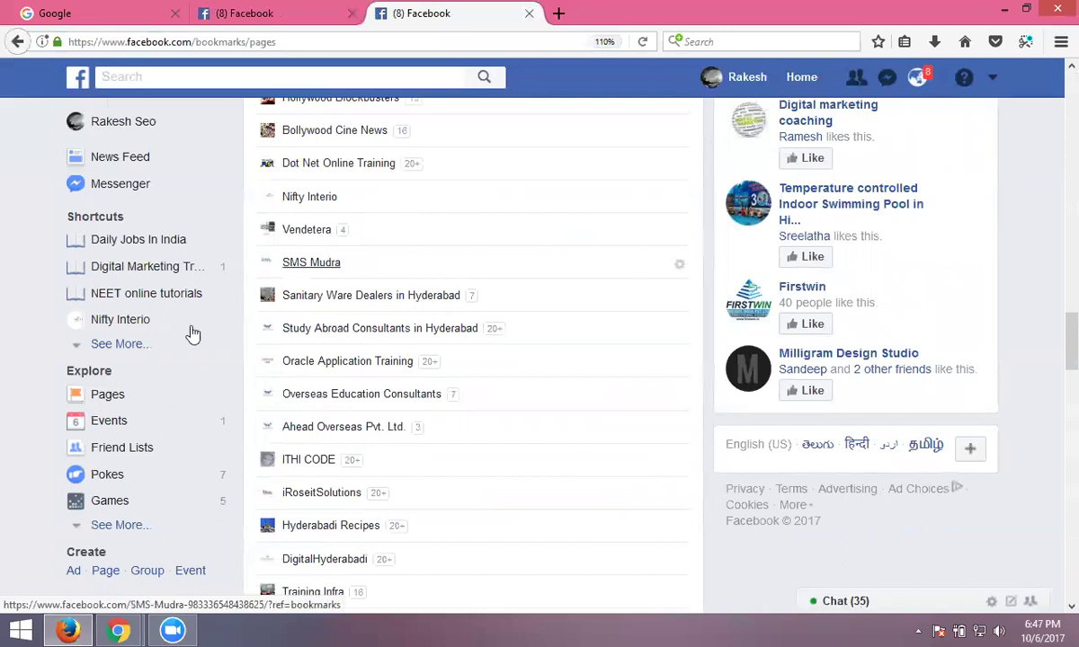
scroll(381, 330, "down", 5)
scroll(381, 330, "up", 15)
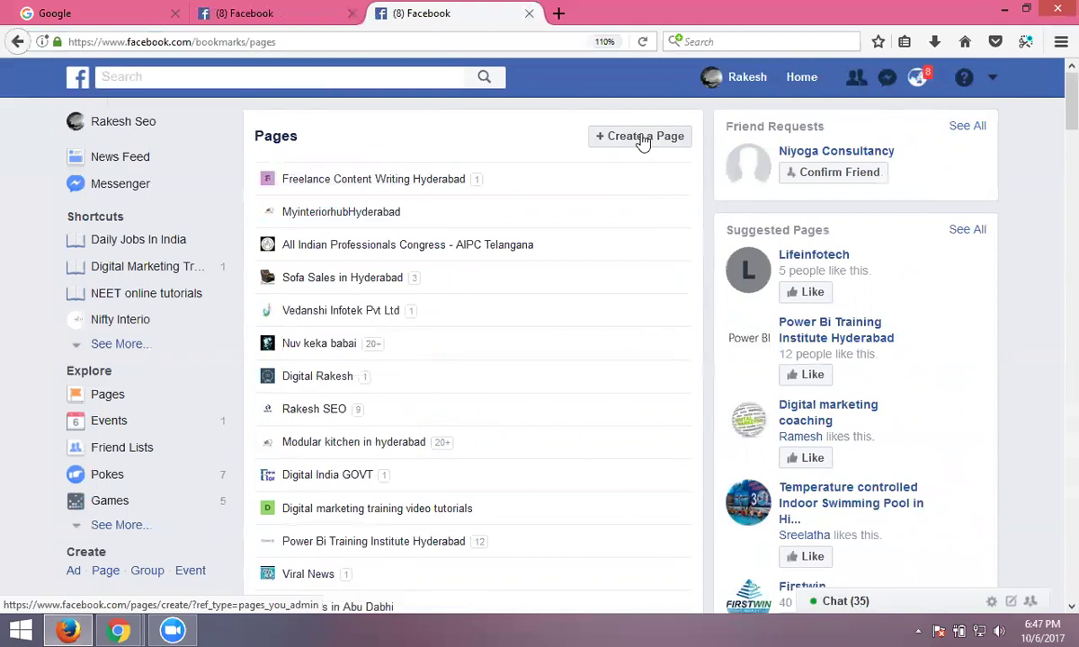
- Choose + Create a Page and scroll through the six category tiles, from Local Business or Place to Brand or Product
left_click(641, 137)
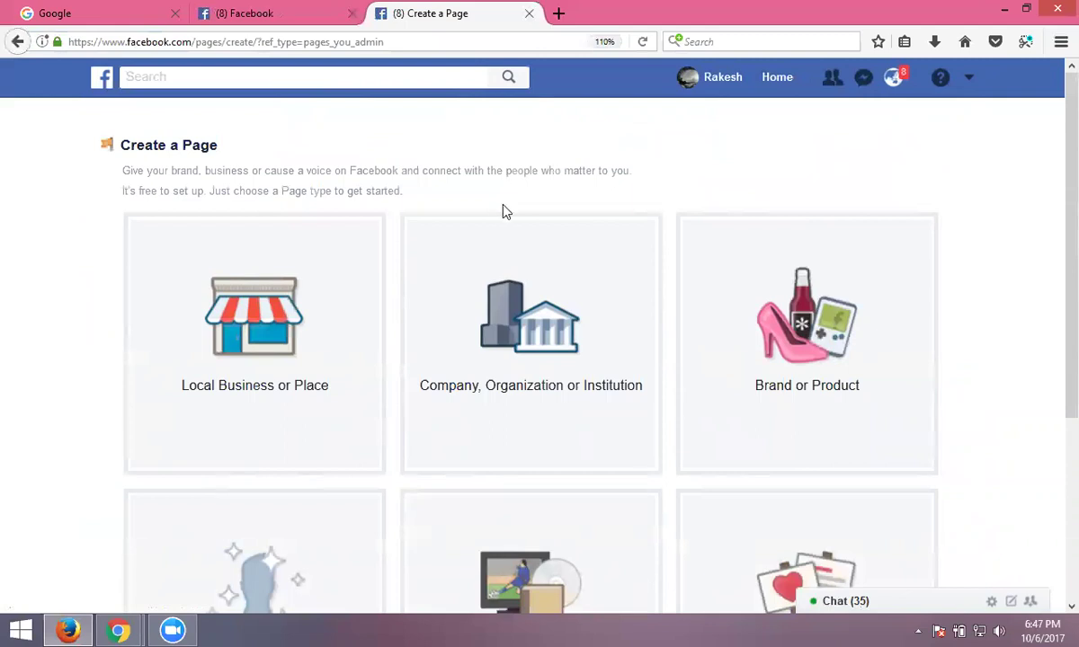
scroll(504, 211, "down", 2)
scroll(504, 212, "down", 2)
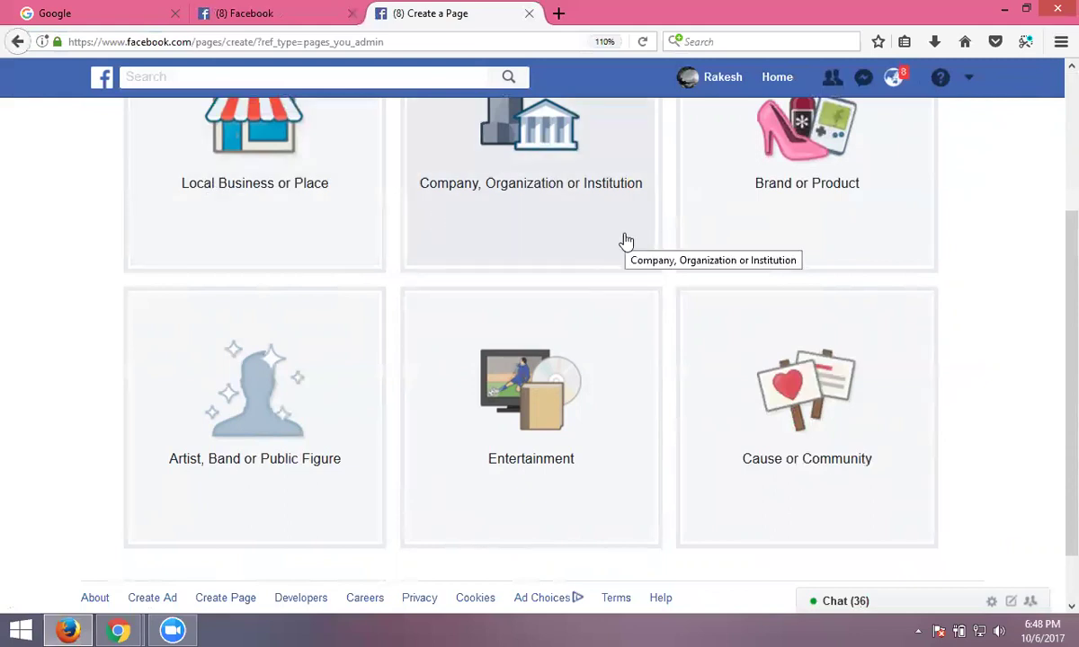
scroll(626, 241, "up", 2)
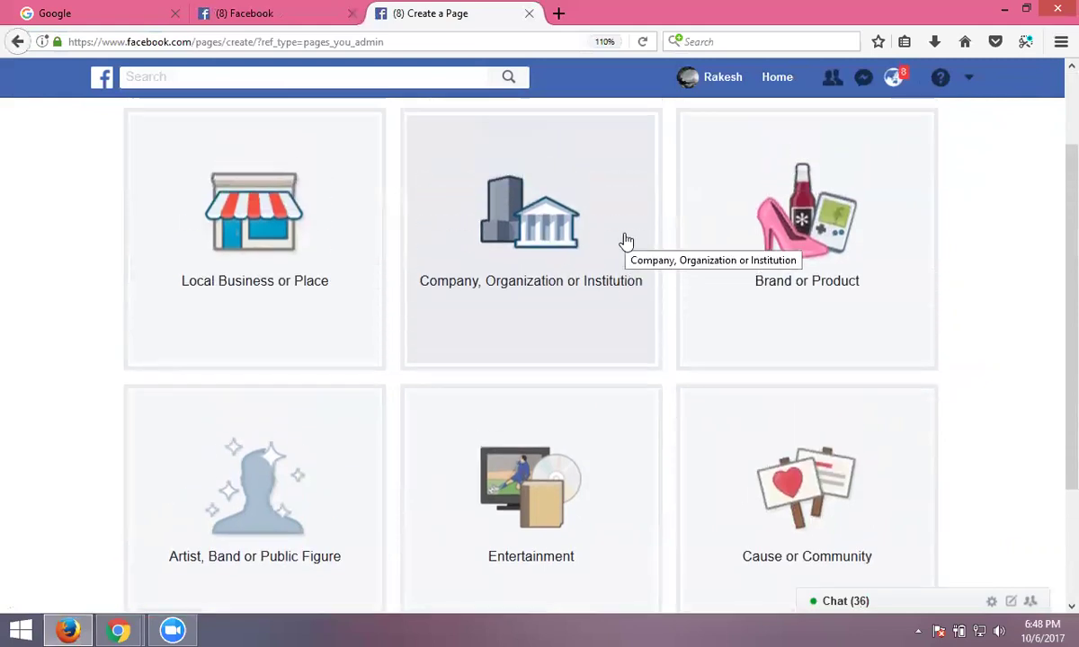
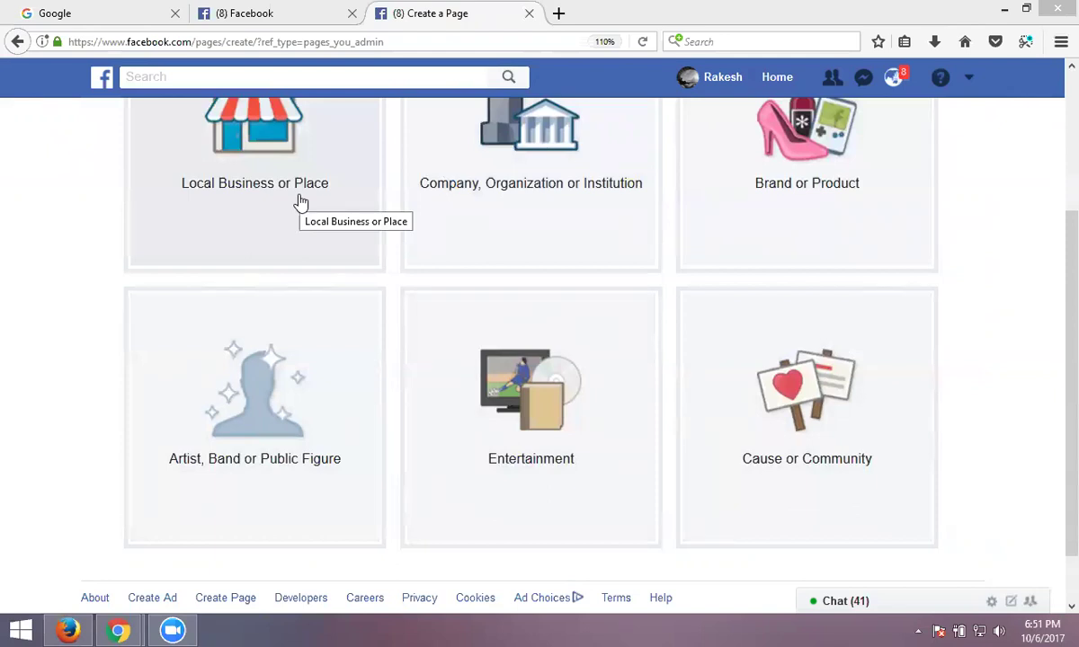
- Start a Local Business or Place page named Hyderabad Information
left_click(301, 202)
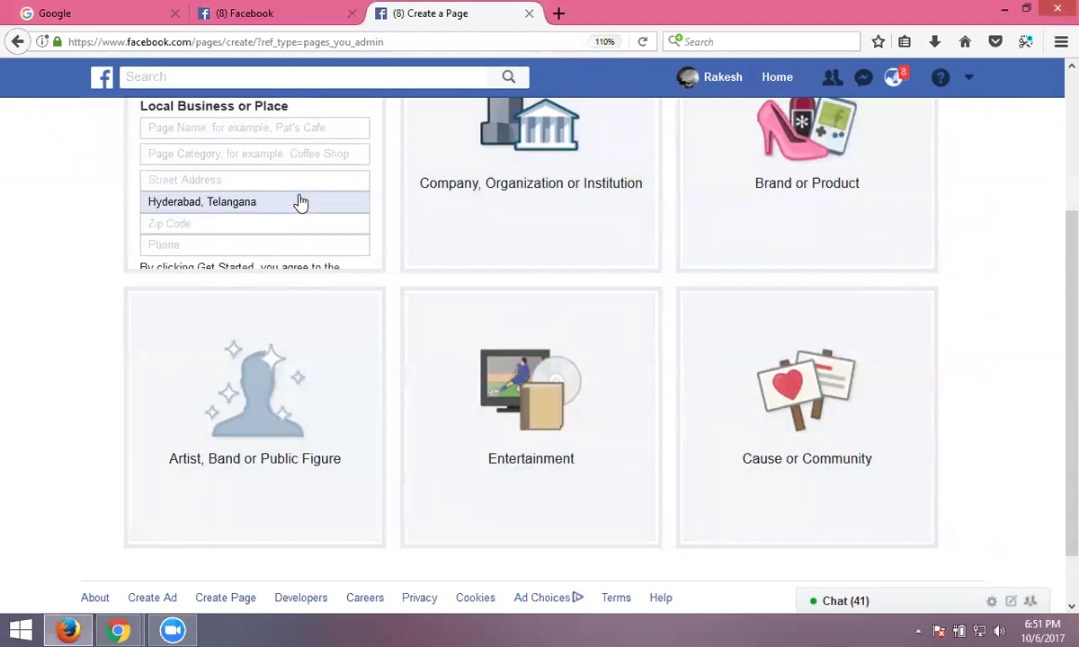
scroll(299, 202, "up", 3)
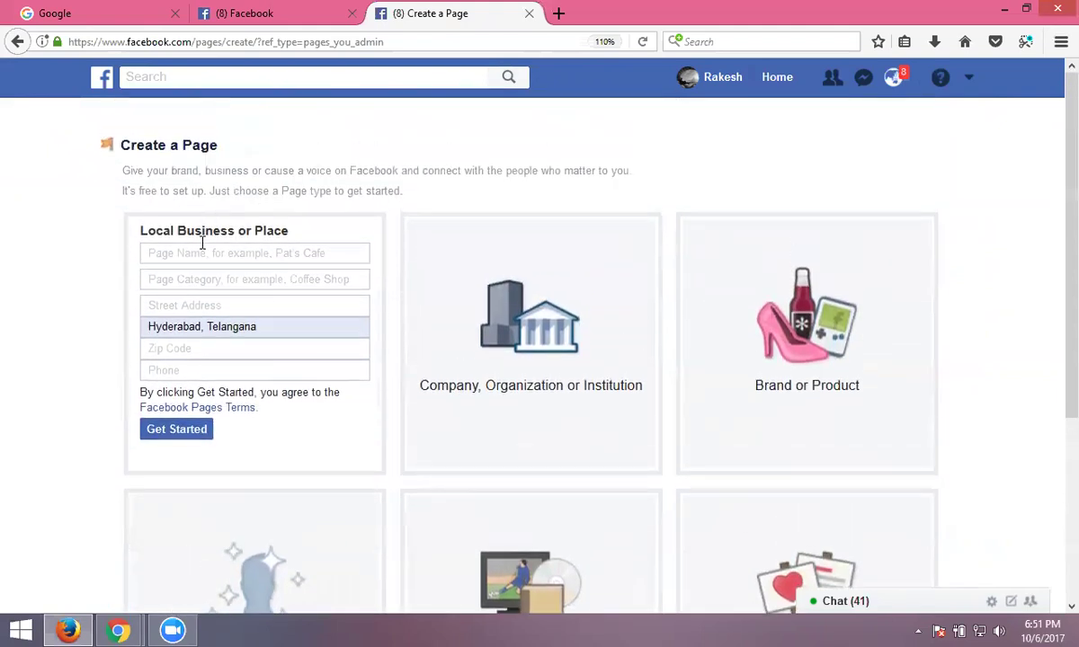
left_click(200, 253)
type("Hyderabad Training Infor")
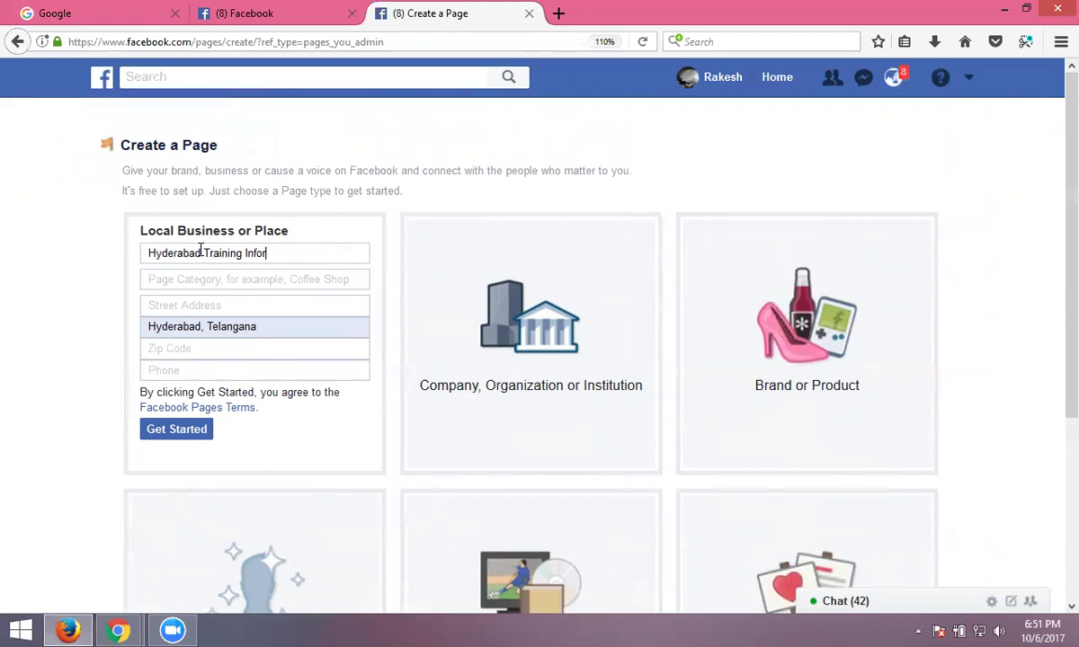
type("mation")
double_click(236, 253)
key("BackSpace")
- Set the page category to Public Service
left_click(184, 281)
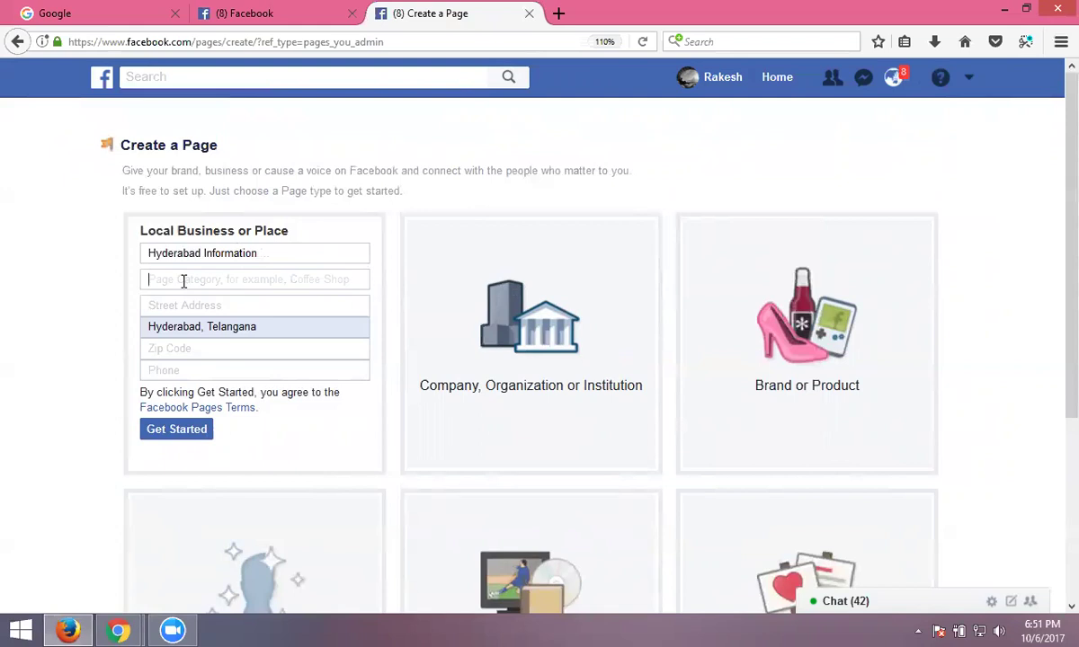
type("infor")
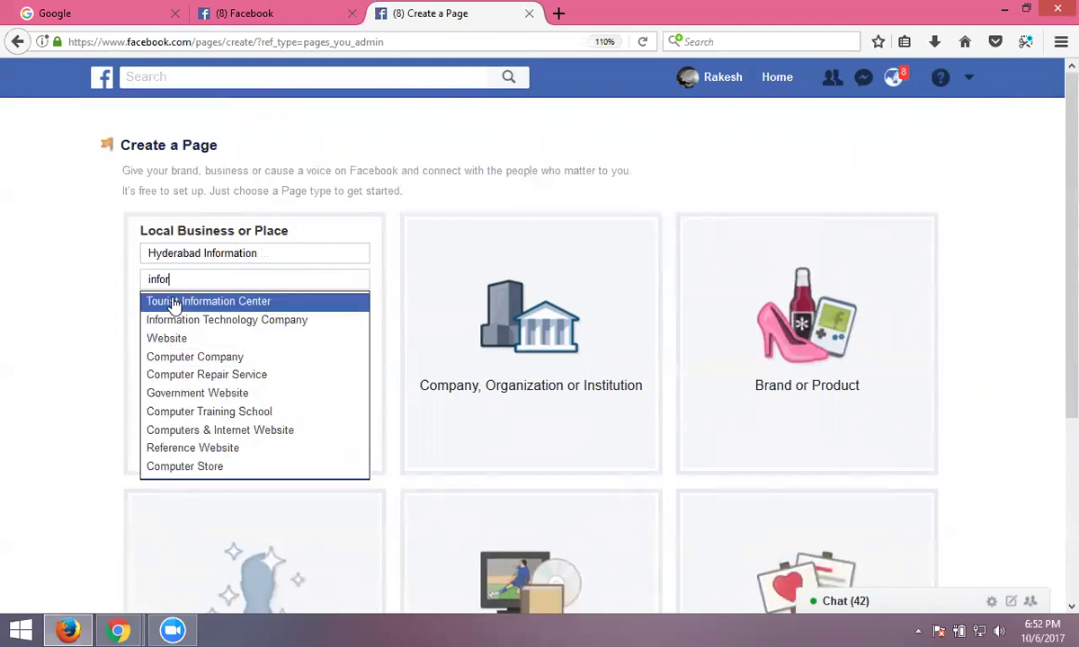
key("BackSpace")
key("BackSpace")
key("BackSpace")
key("BackSpace")
key("BackSpace")
type("services")
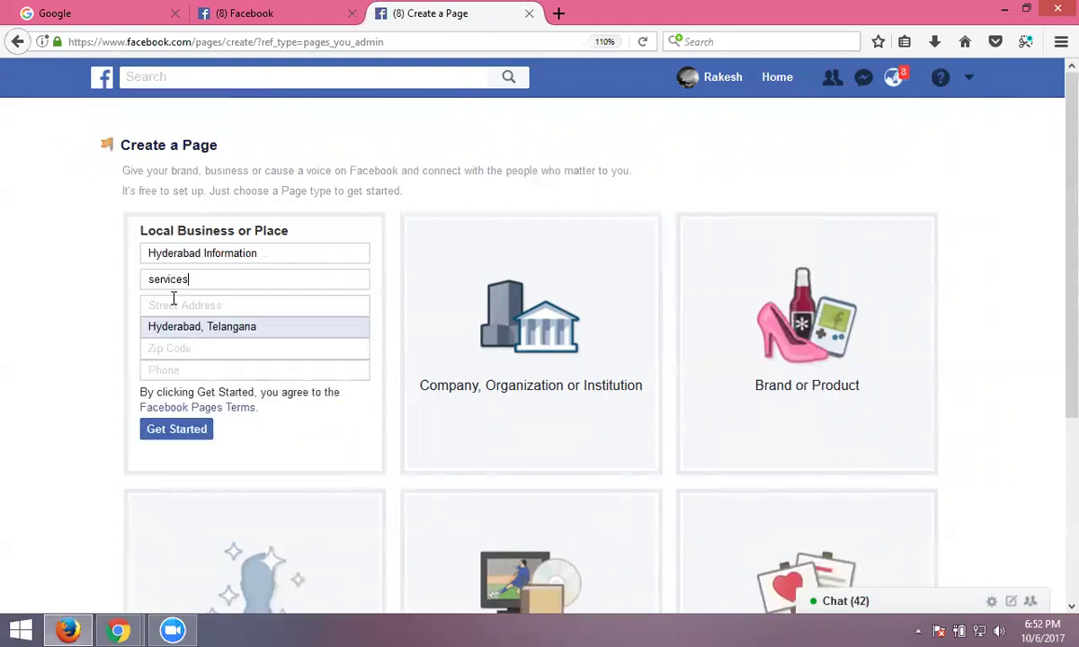
key("BackSpace")
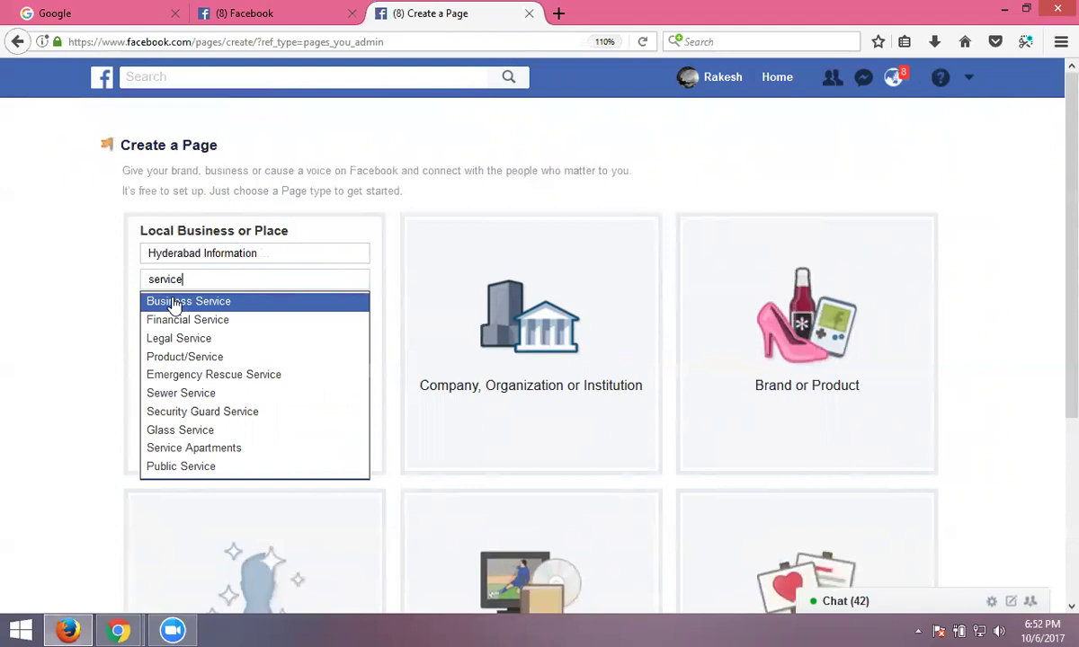
left_click(183, 466)
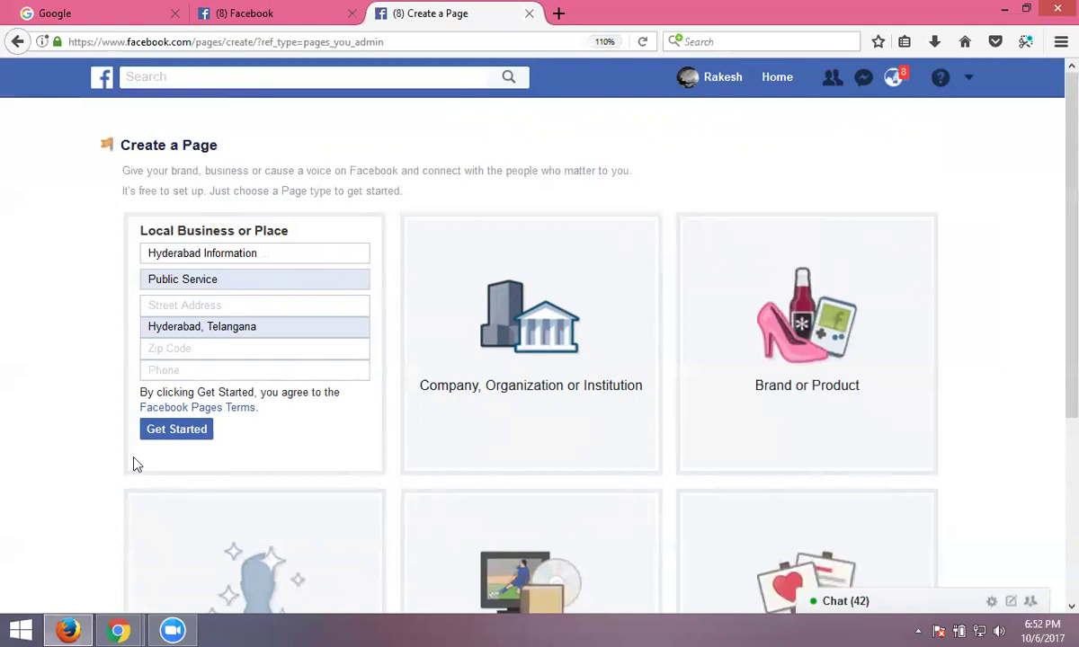
left_click(191, 305)
- Enter street address hyderabad and zip code 500018
type("hyderabad")
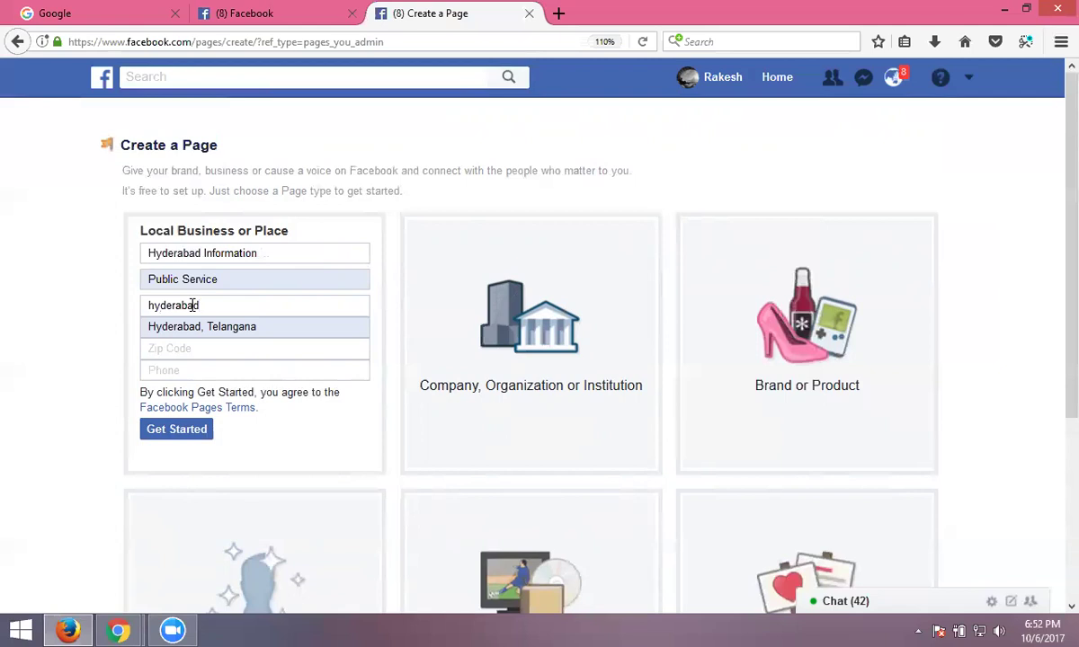
type("500018")
left_click(187, 377)
left_click(179, 429)
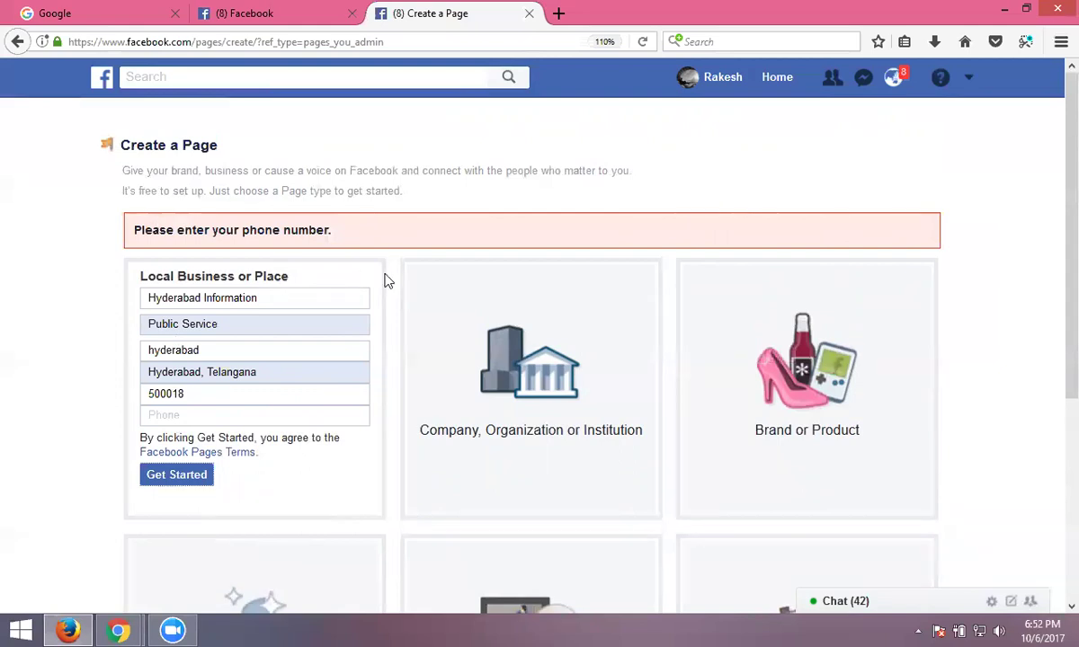
- Add the phone number, create the page, and switch to the Chrome window
left_click(216, 414)
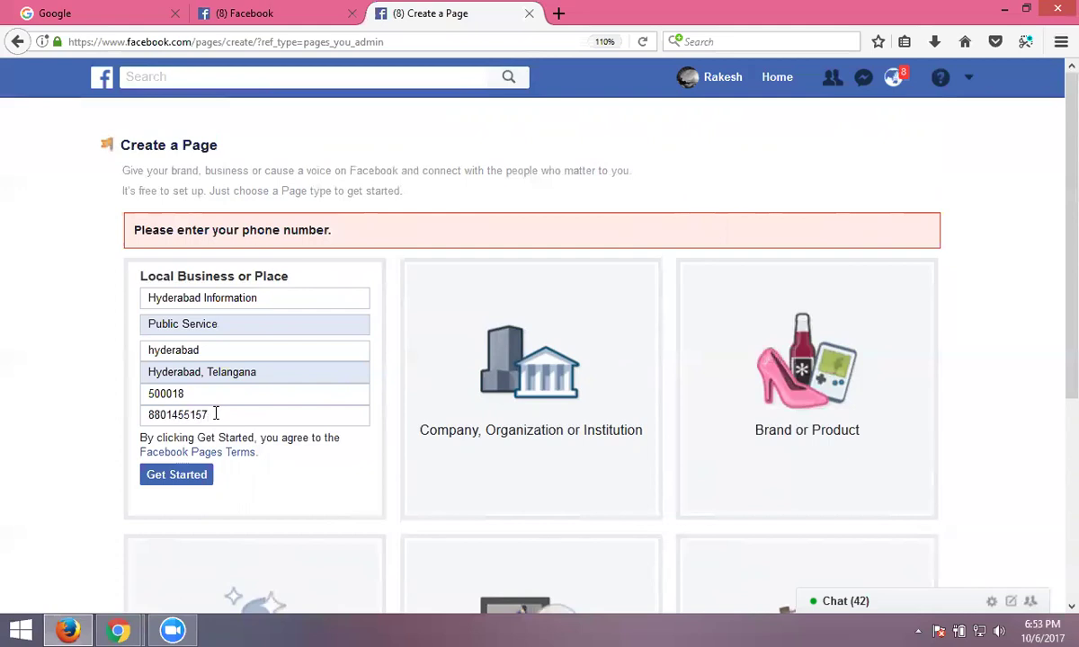
left_click(167, 478)
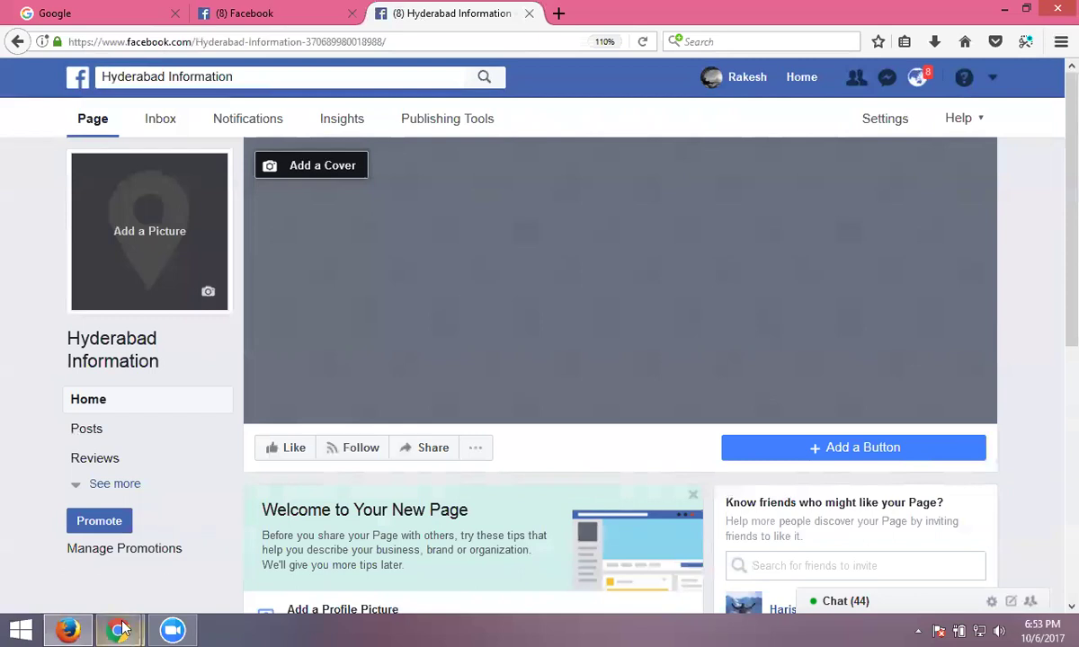
mouse_move(117, 631)
left_click(244, 535)
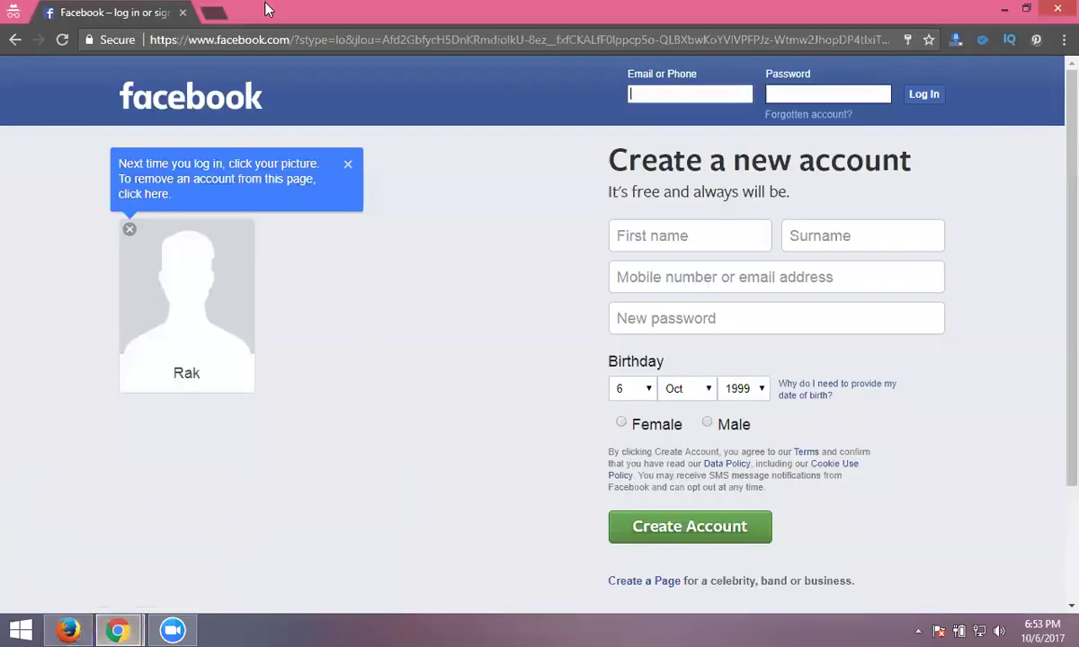
- Go to google.com and search for 'hyderabad informations'
left_click(228, 41)
type("google.com")
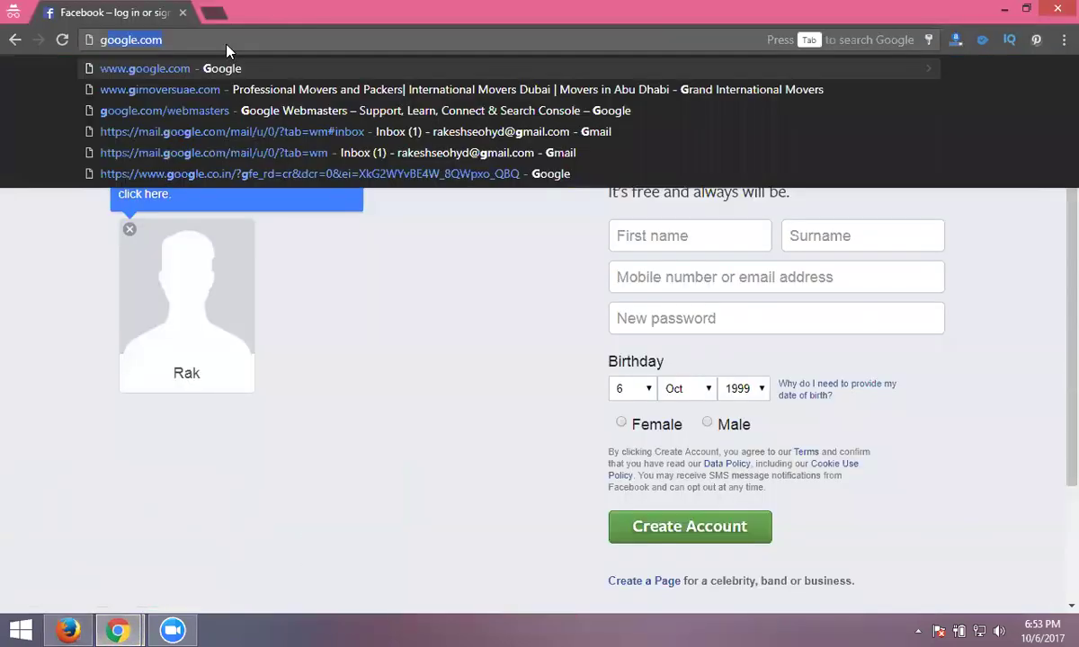
key("Return")
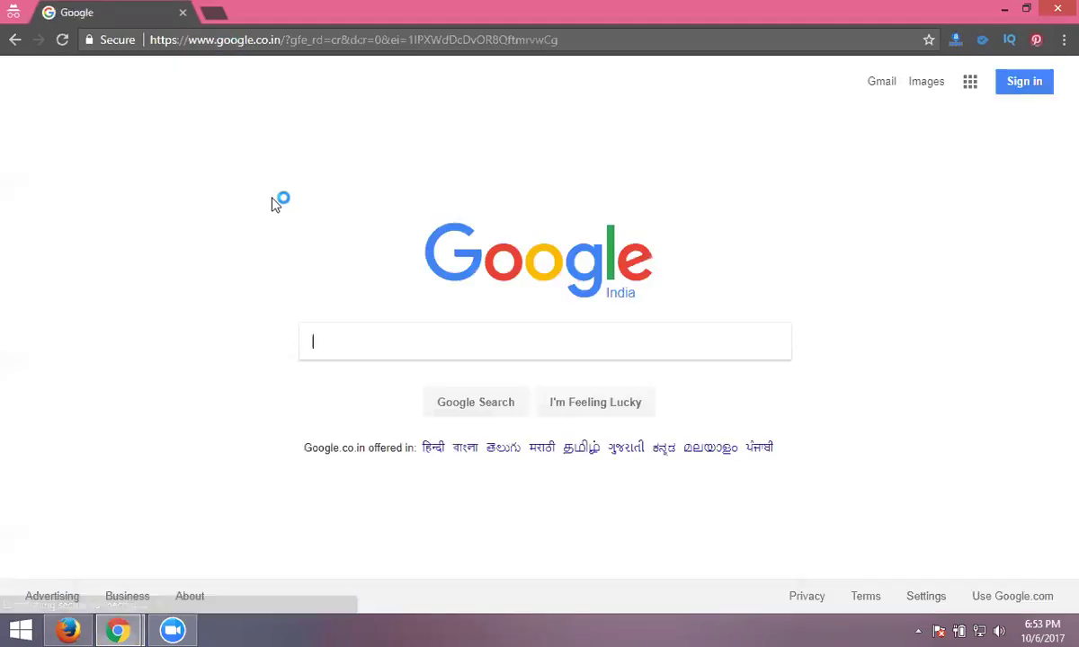
type("hyderab")
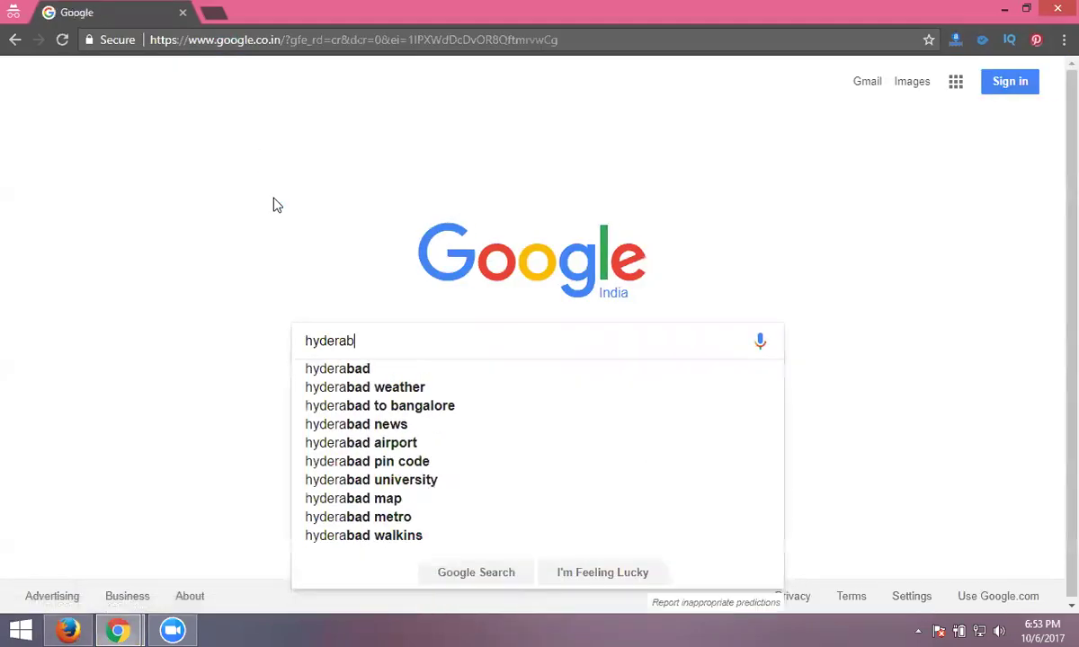
type("ad infor")
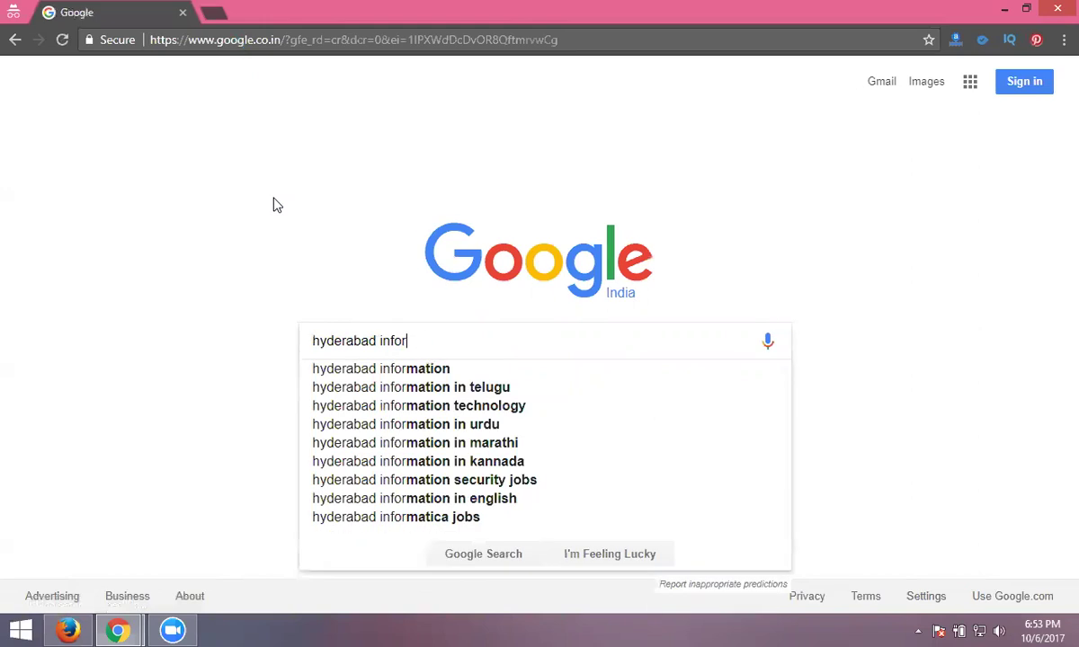
type("mations")
key("Return")
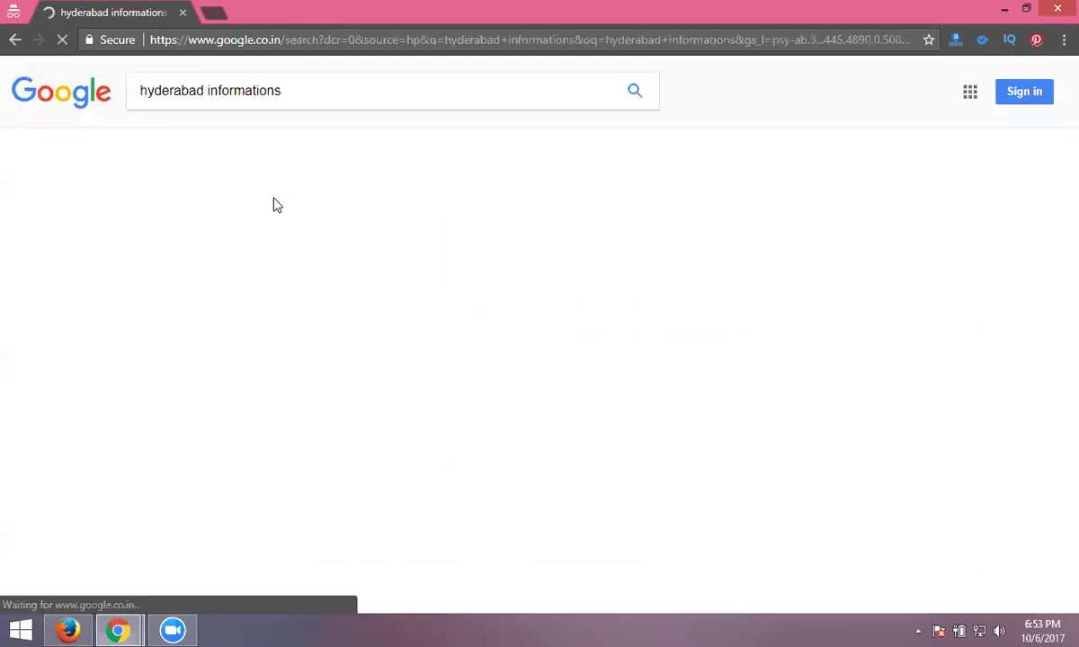
- Switch to image results and preview the staircase image
left_click(252, 142)
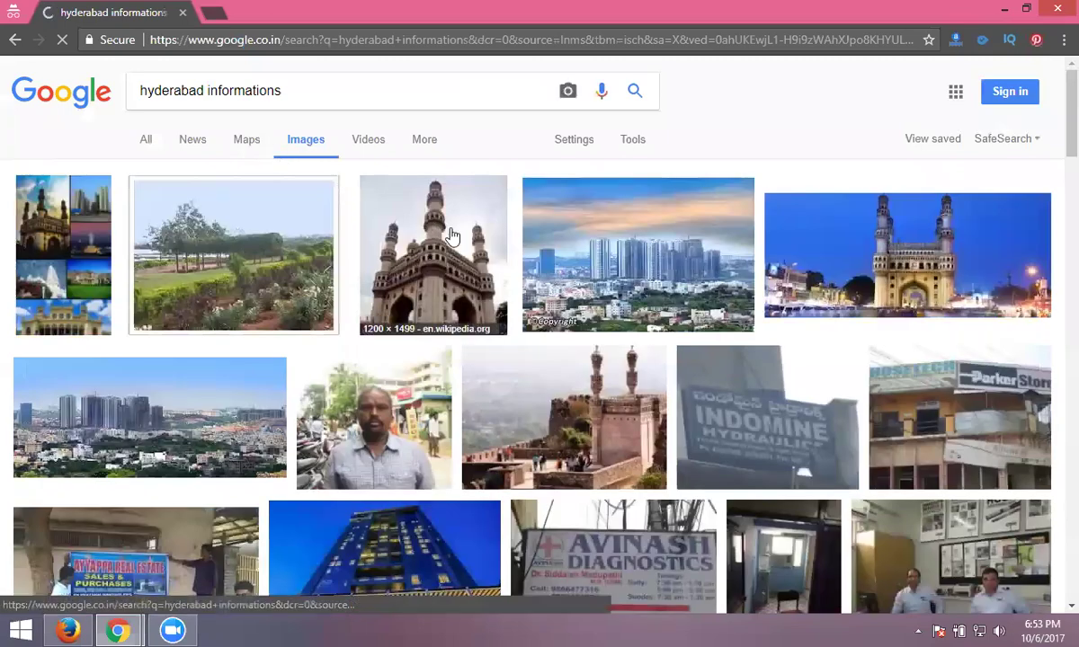
scroll(452, 235, "down", 7)
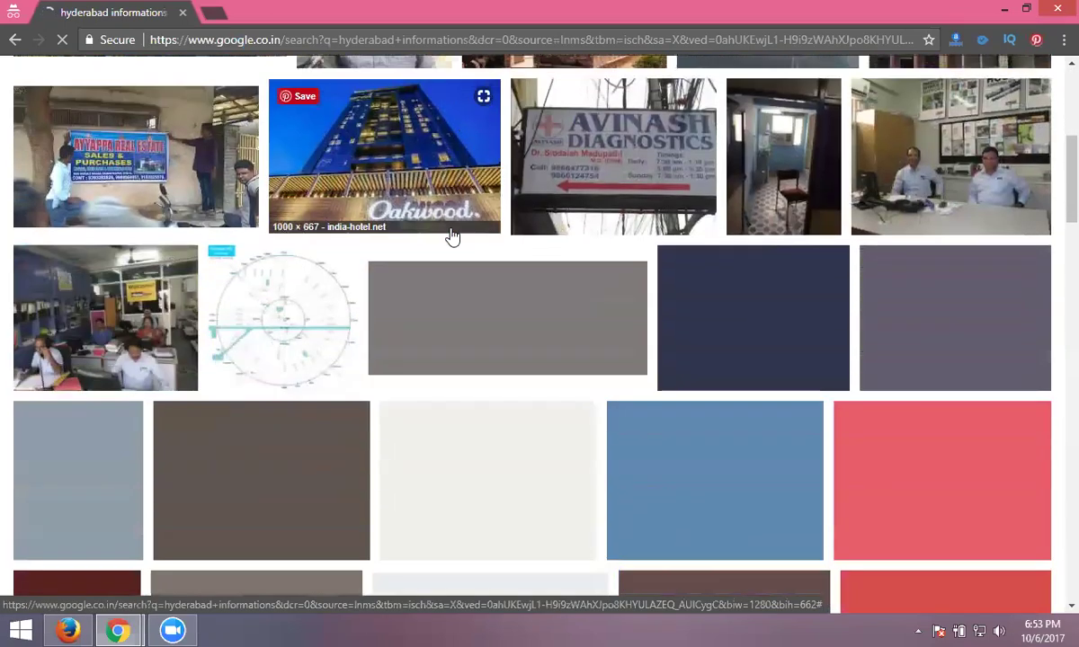
scroll(452, 236, "down", 3)
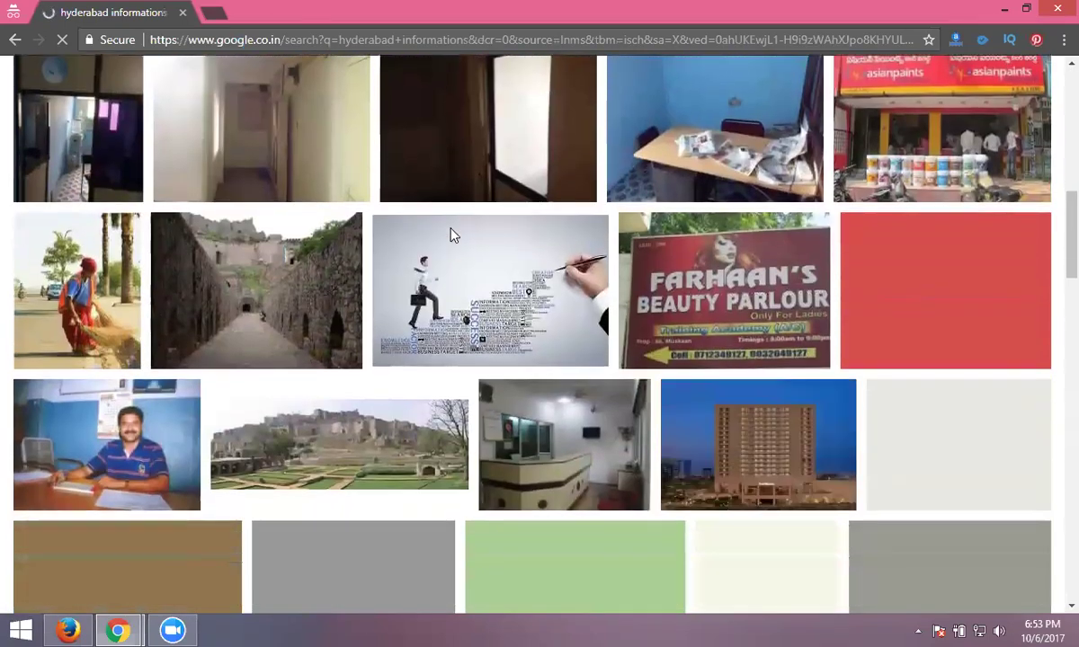
scroll(452, 235, "down", 1)
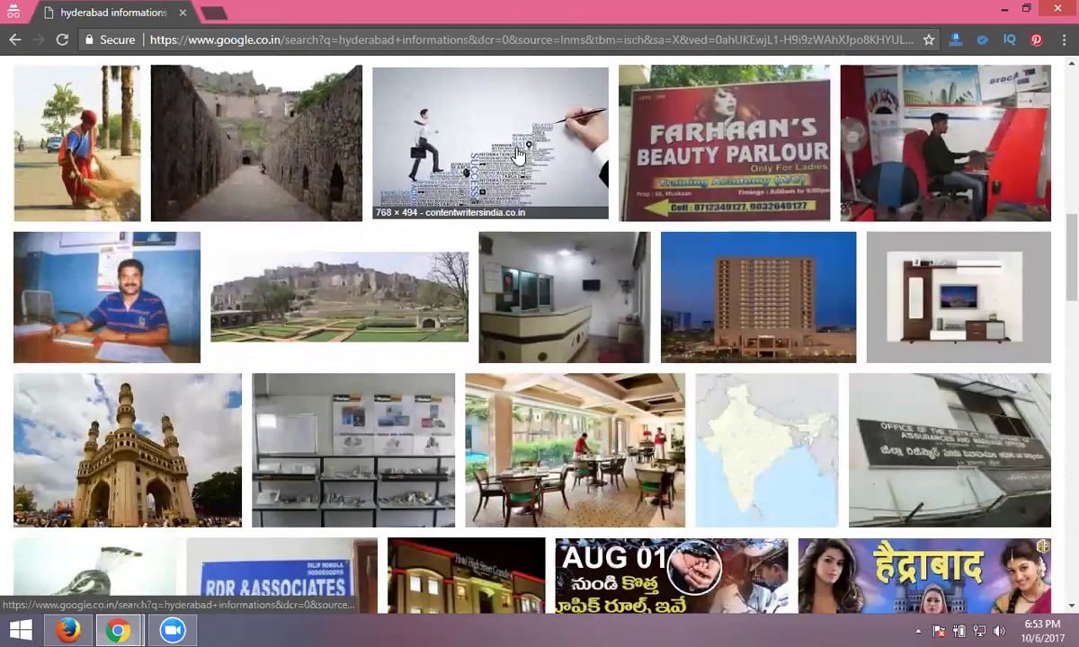
left_click(517, 153)
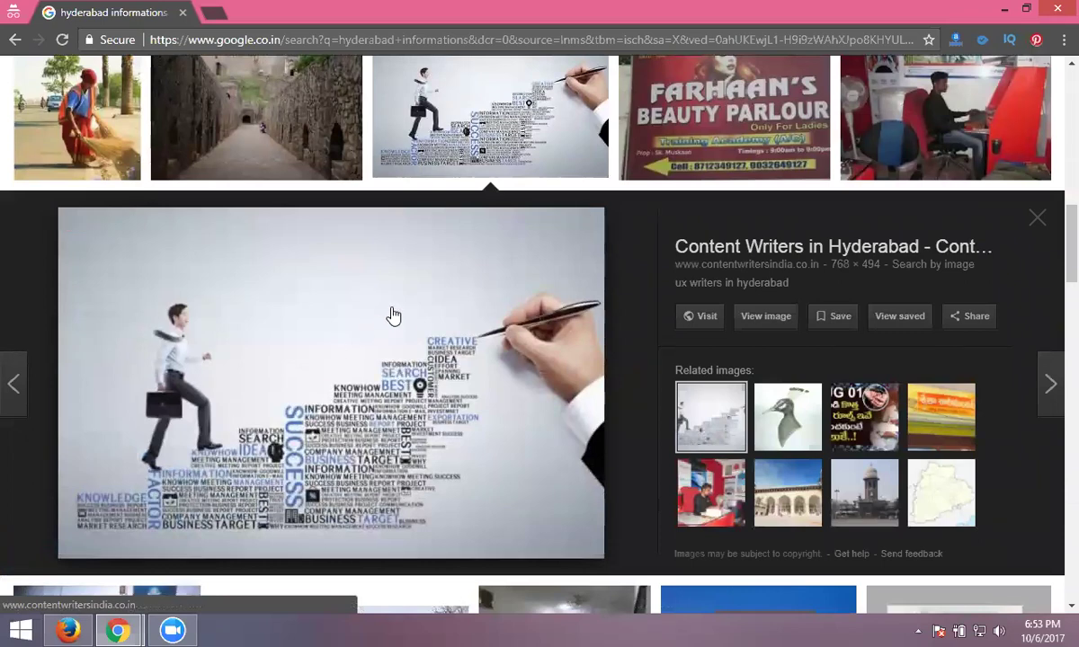
- Narrow the image search to just 'hyderabad'
scroll(393, 315, "up", 11)
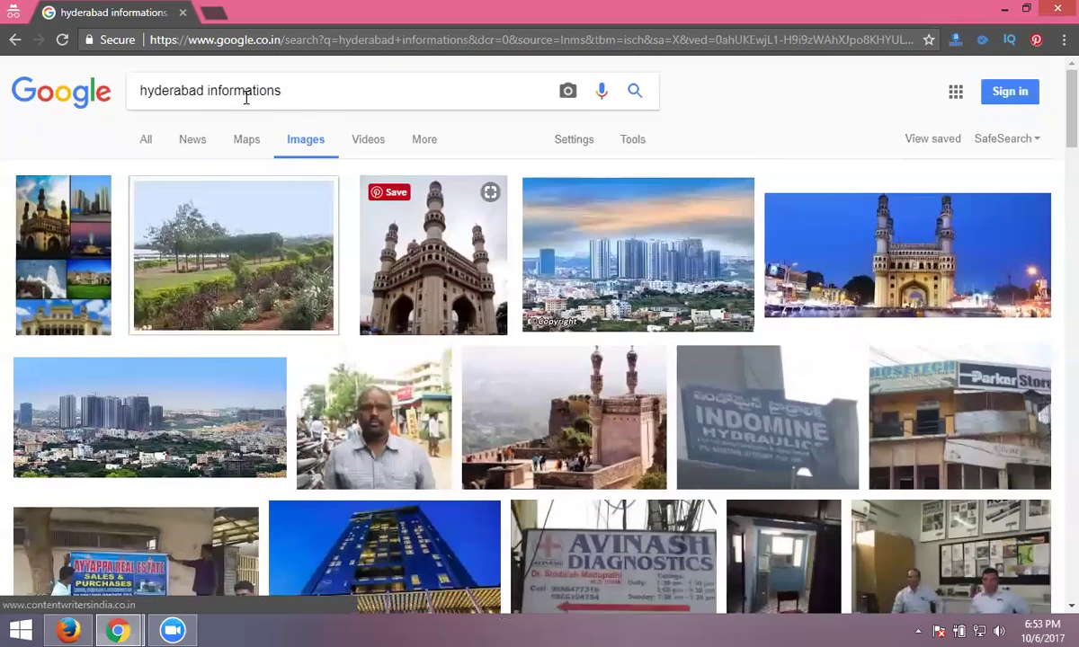
double_click(246, 98)
key("BackSpace")
key("Return")
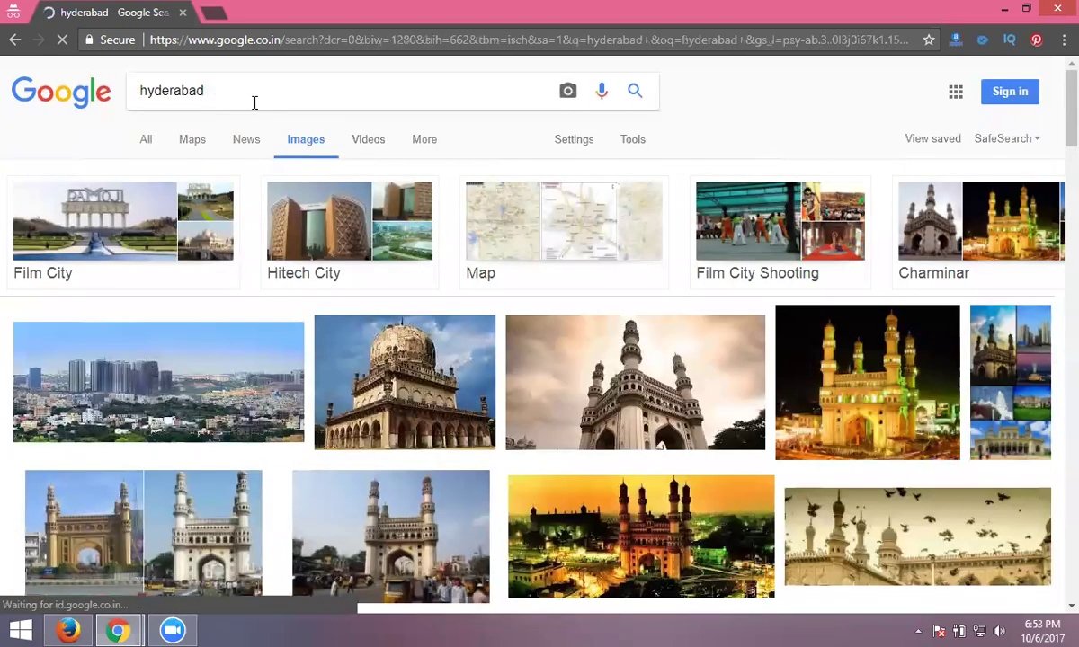
- Browse the hyderabad images, then search for 'hyderabad cyber towers'
scroll(327, 244, "down", 4)
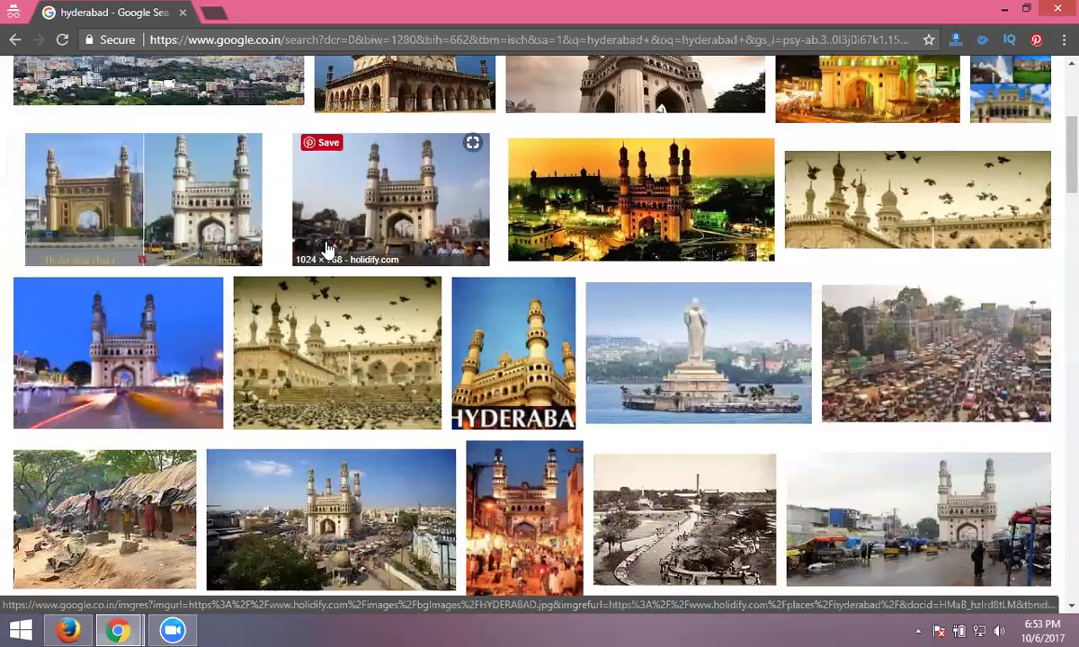
scroll(327, 248, "down", 2)
scroll(330, 249, "down", 2)
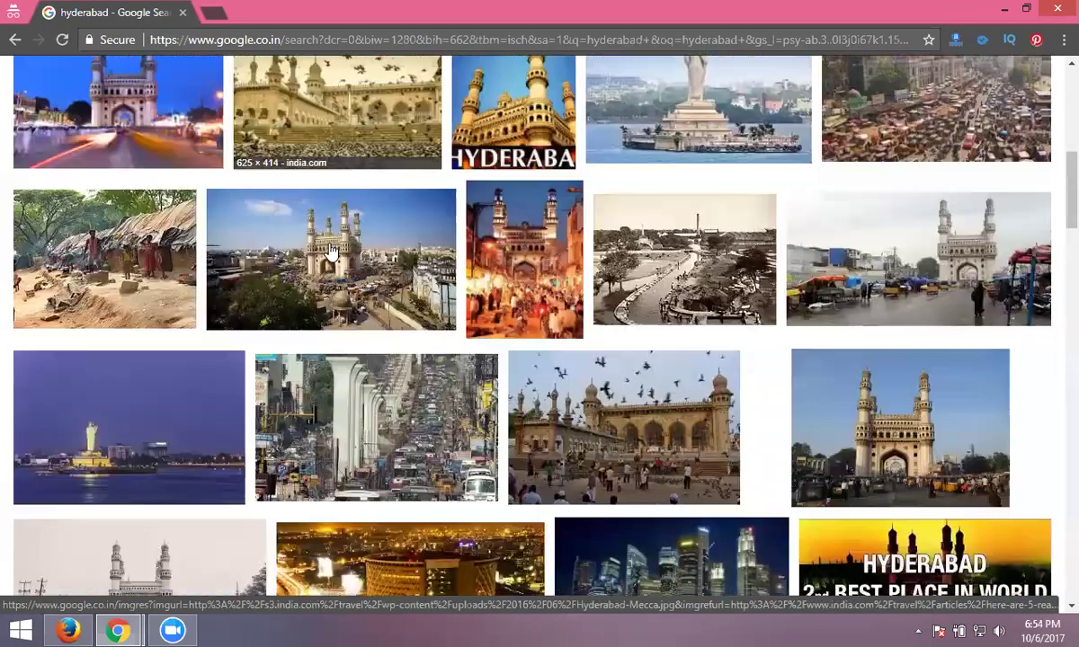
scroll(329, 250, "down", 2)
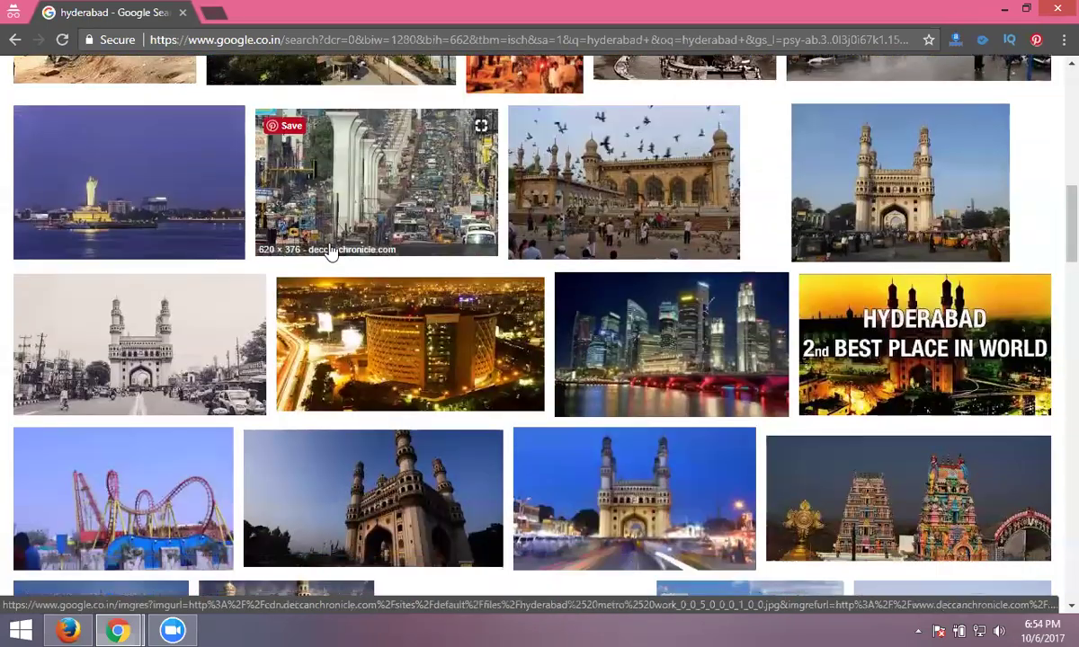
scroll(329, 252, "down", 1)
scroll(329, 251, "down", 1)
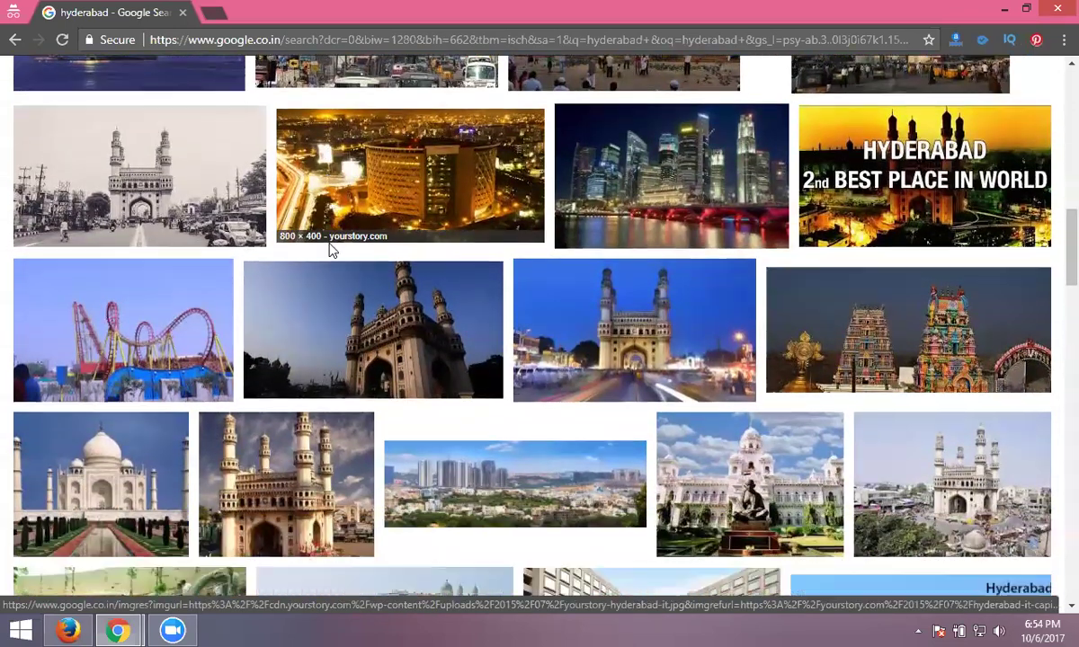
scroll(329, 252, "down", 2)
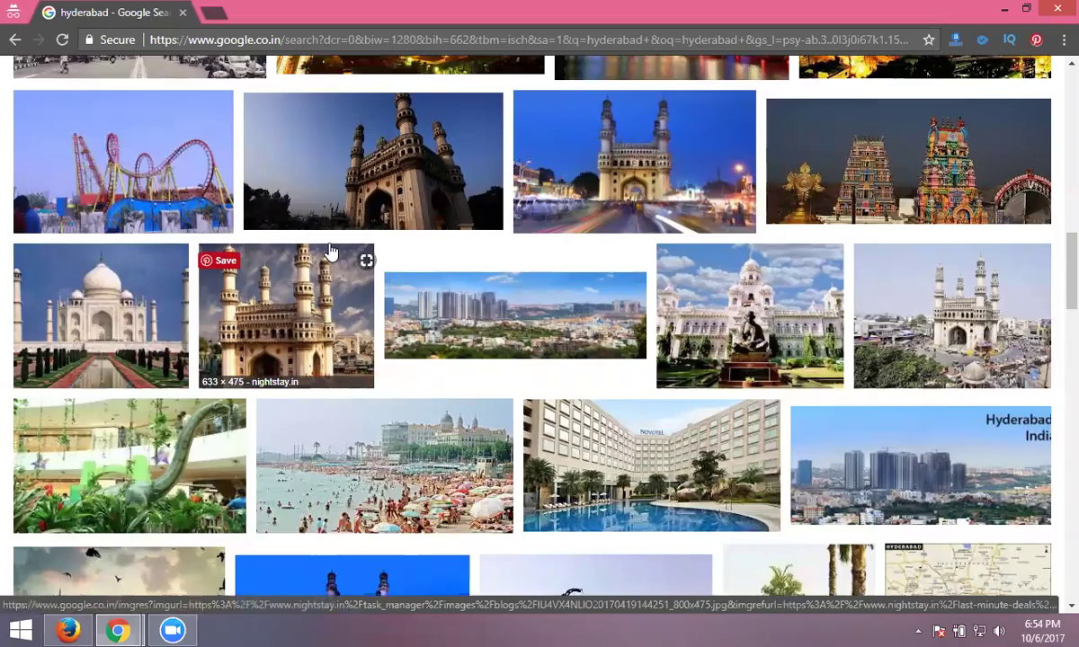
scroll(329, 251, "down", 3)
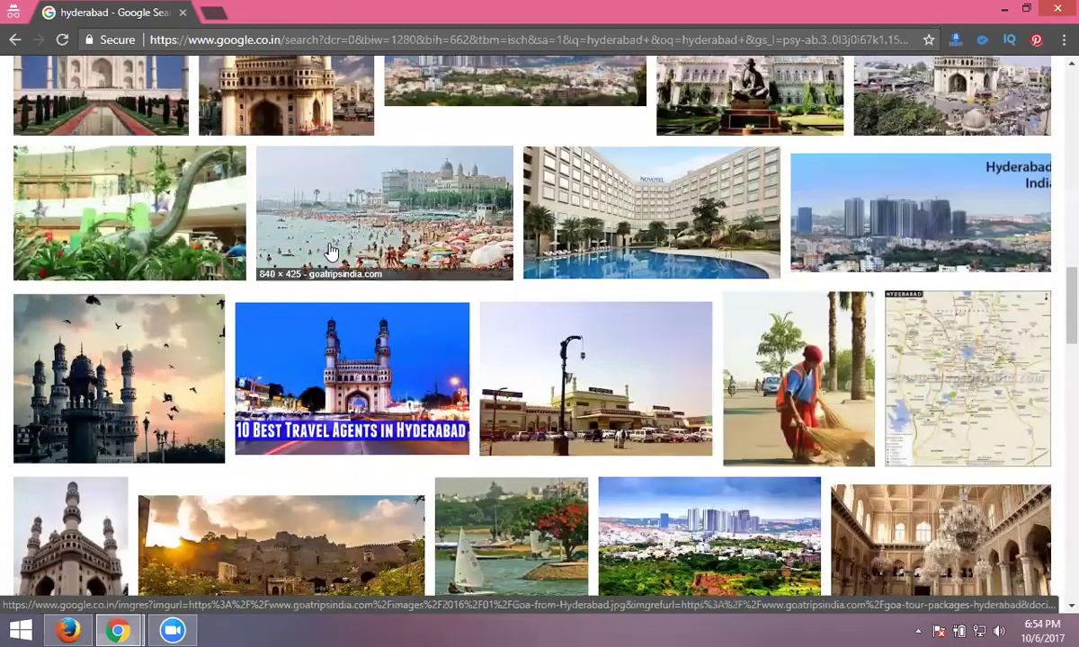
scroll(329, 252, "down", 3)
scroll(329, 252, "up", 1)
scroll(329, 252, "up", 10)
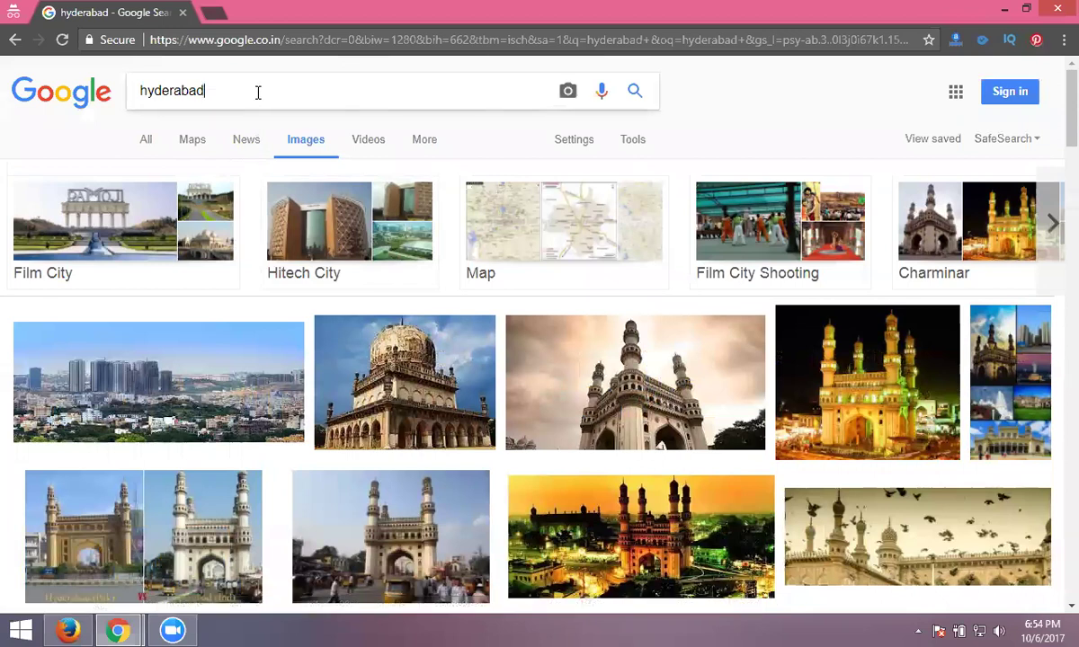
left_click(258, 92)
type("cy")
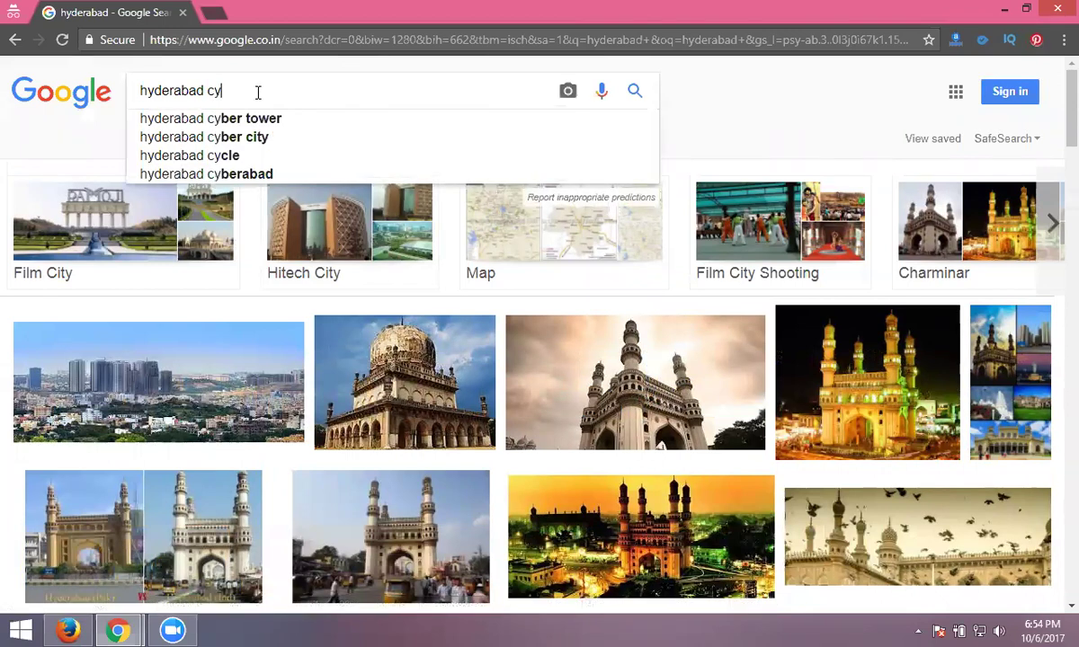
type("ber towers")
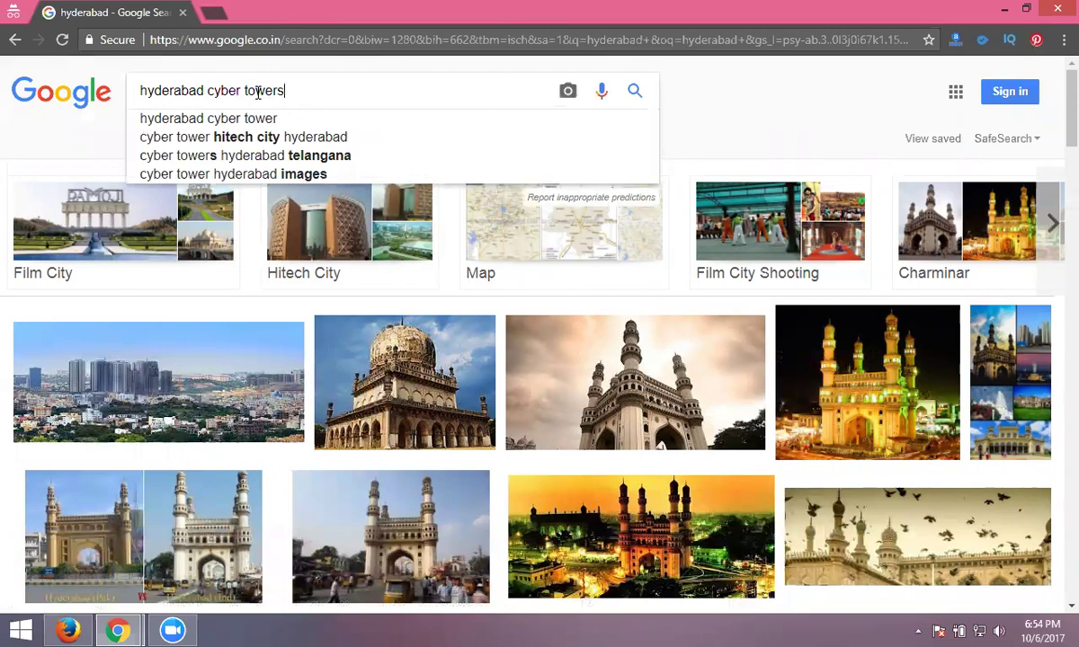
key("Return")
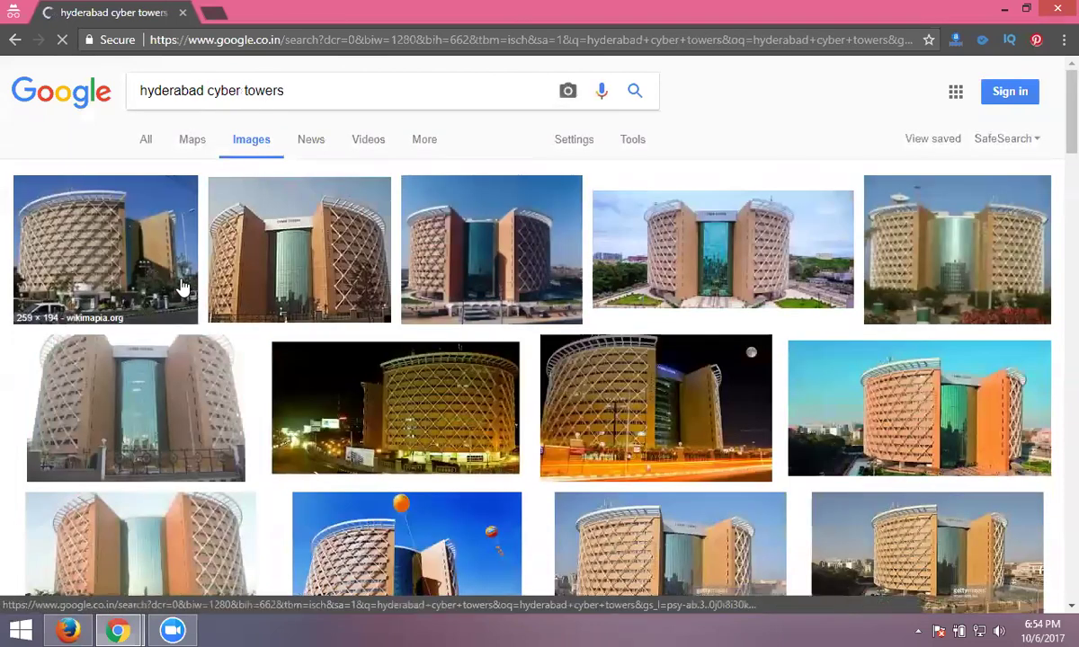
- Save the wide front-view Cyber Towers photo to Local Disk (E:)
left_click(708, 252)
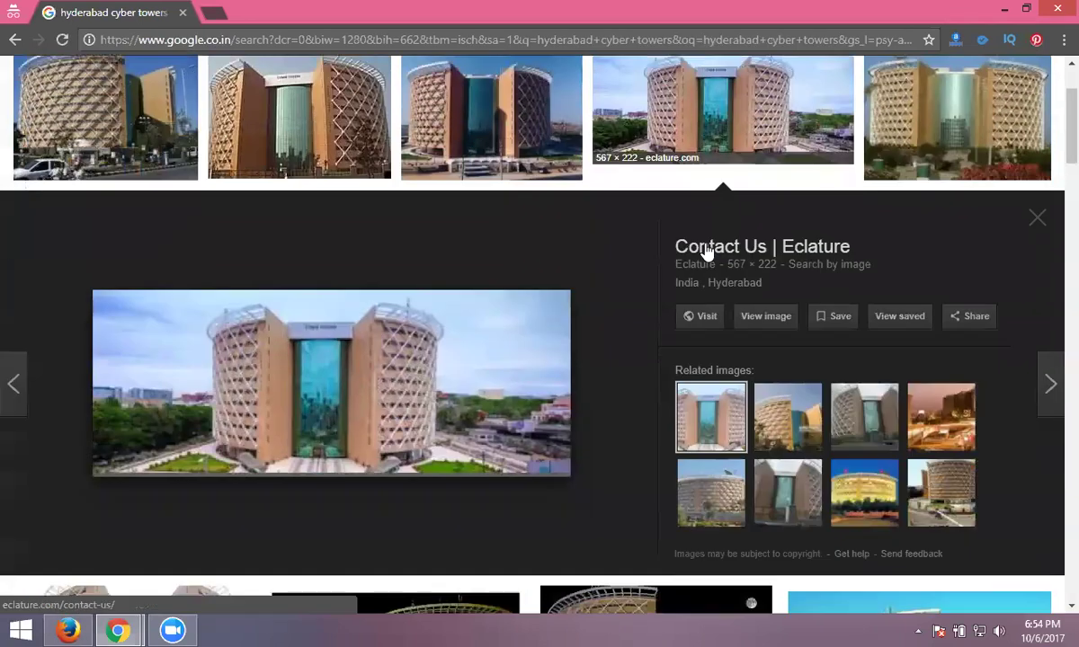
right_click(310, 350)
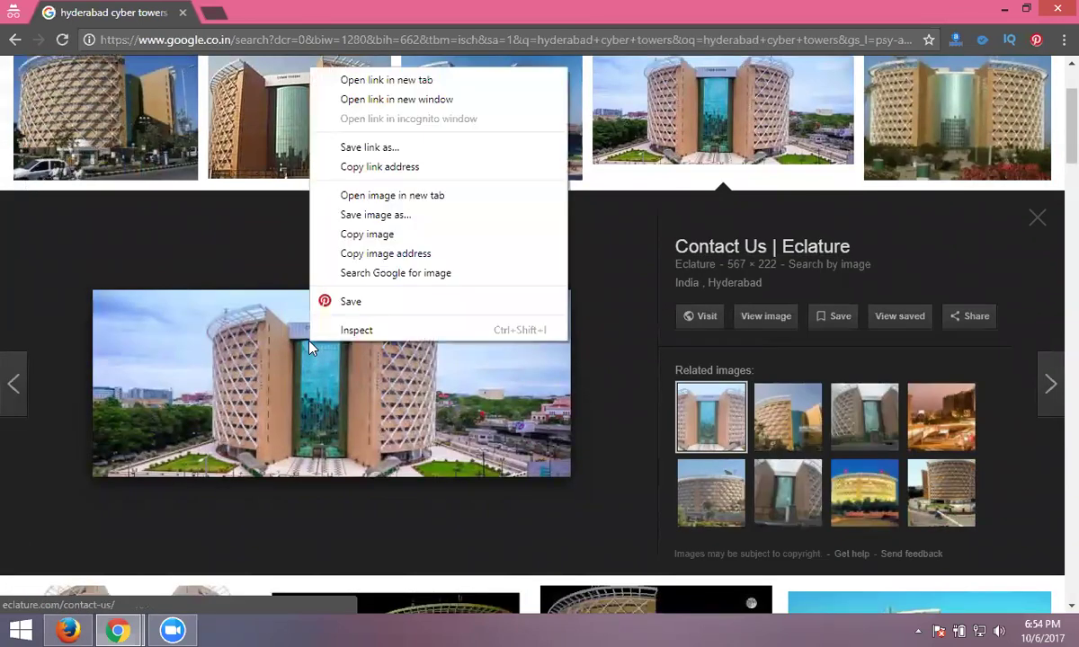
left_click(372, 221)
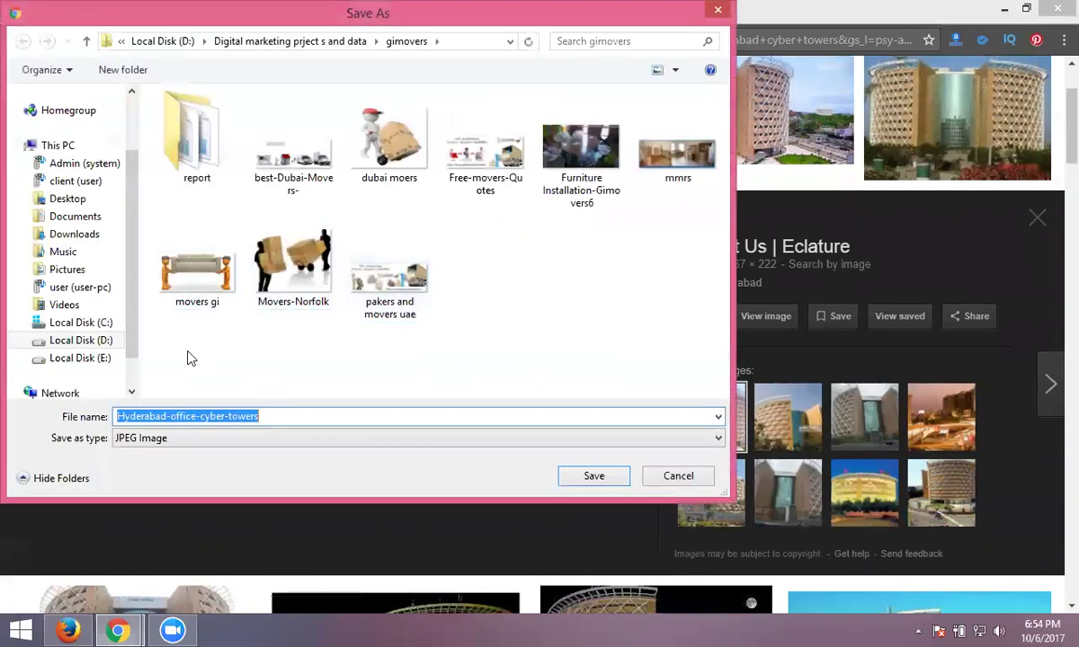
left_click(74, 358)
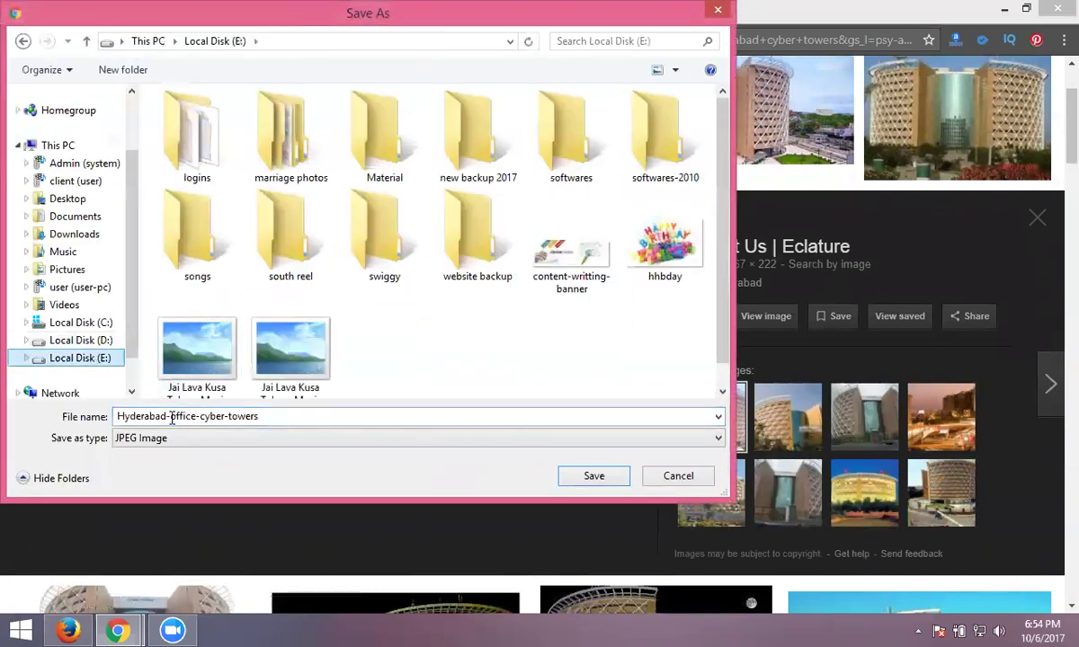
double_click(171, 417)
left_click(333, 412)
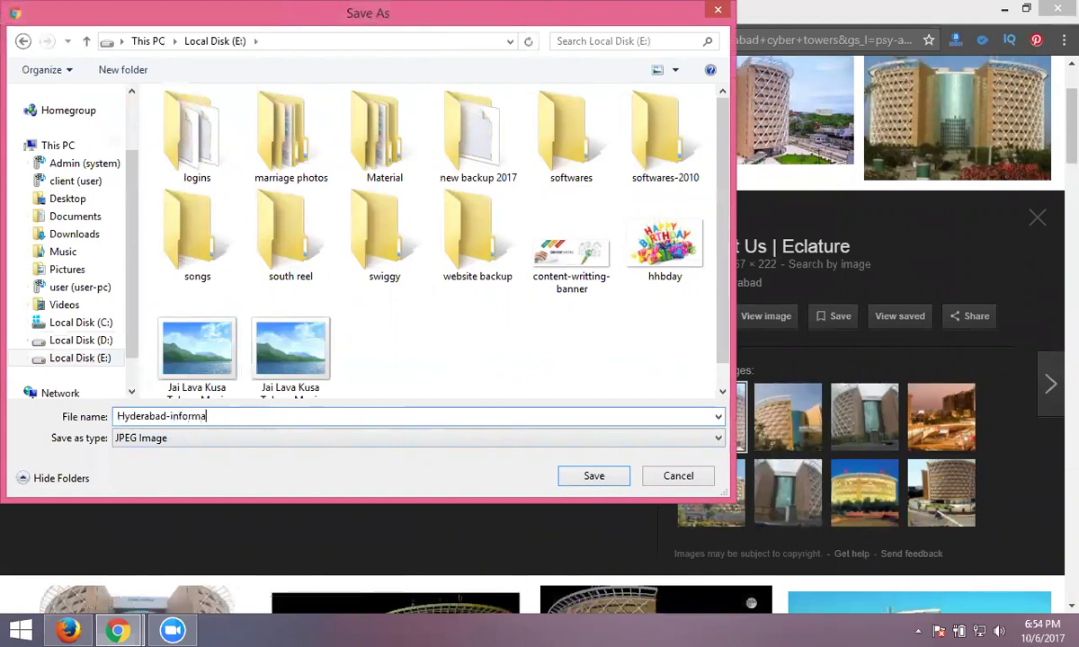
key("Return")
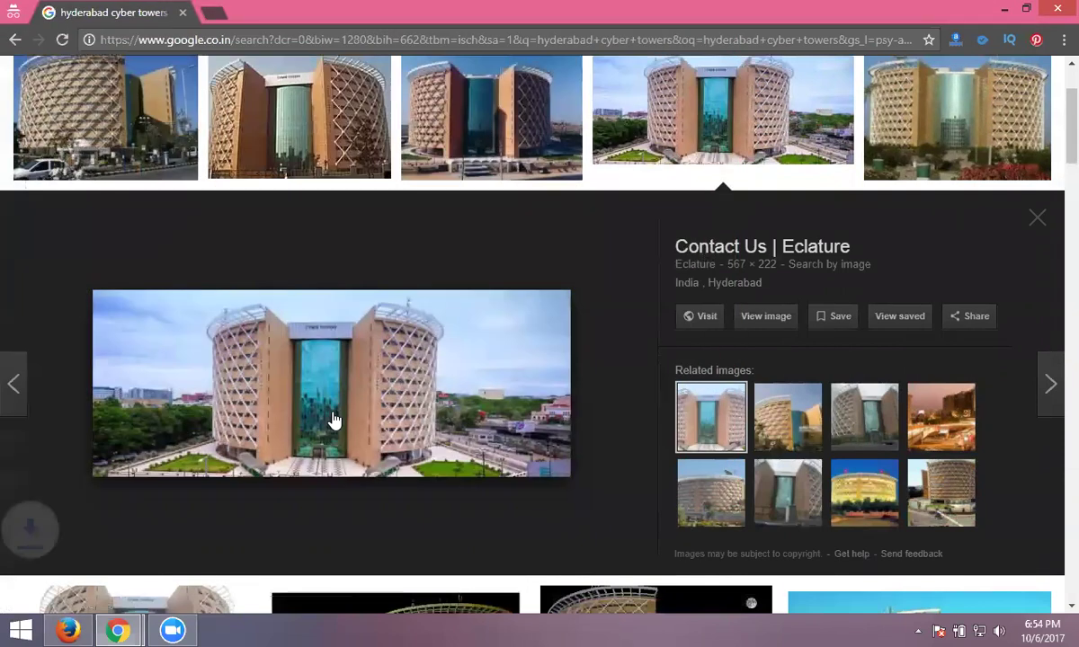
- Open Canva in a new browser tab and open This PC in File Explorer
mouse_move(115, 629)
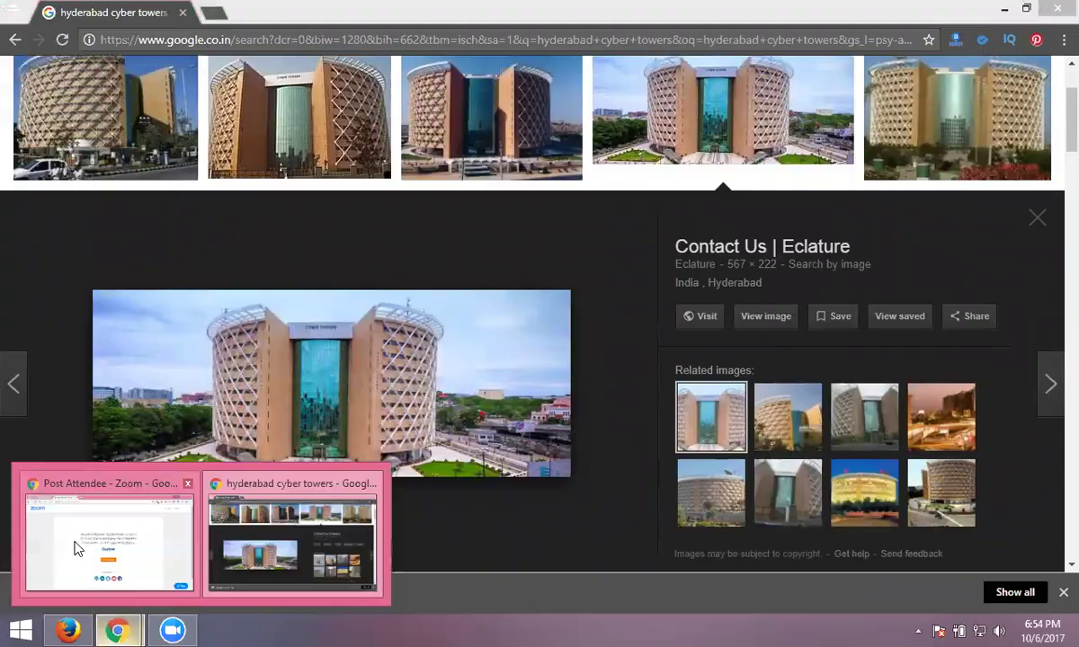
left_click(74, 517)
left_click(352, 13)
type("ca")
key("Return")
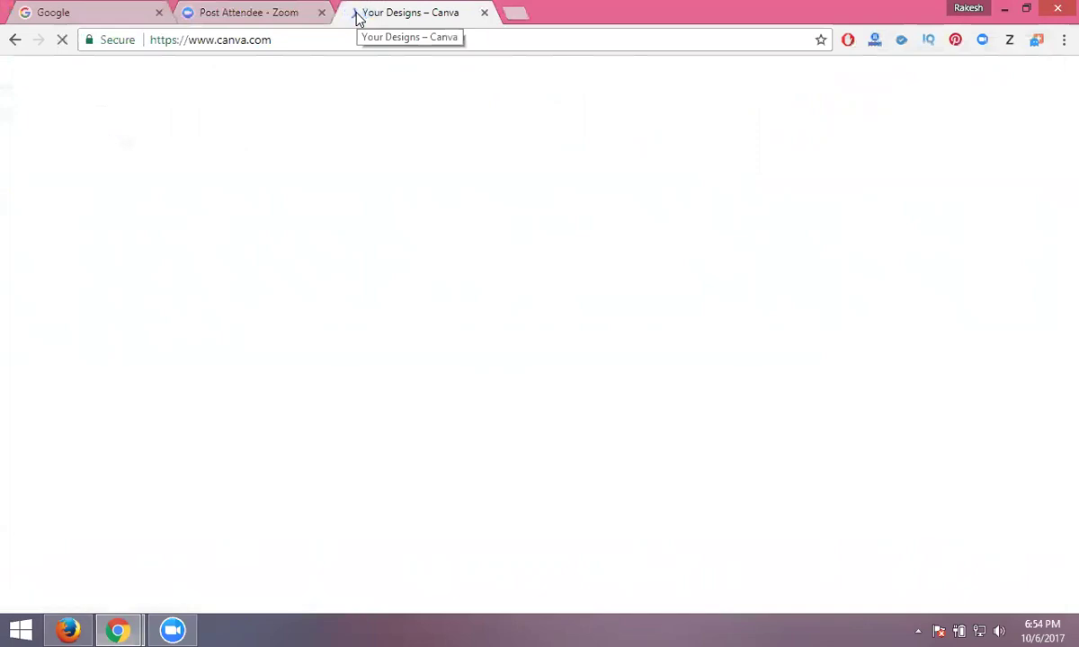
key("super+e")
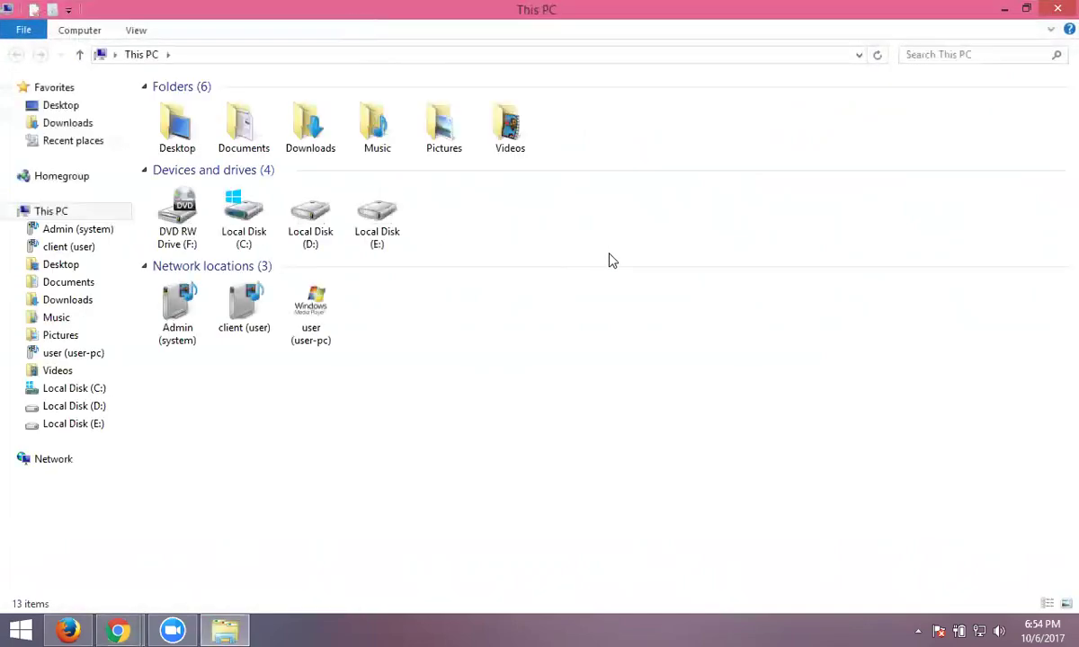
- Check the saved Hyderabad-informations photo on Local Disk (E:), then minimize File Explorer
double_click(373, 209)
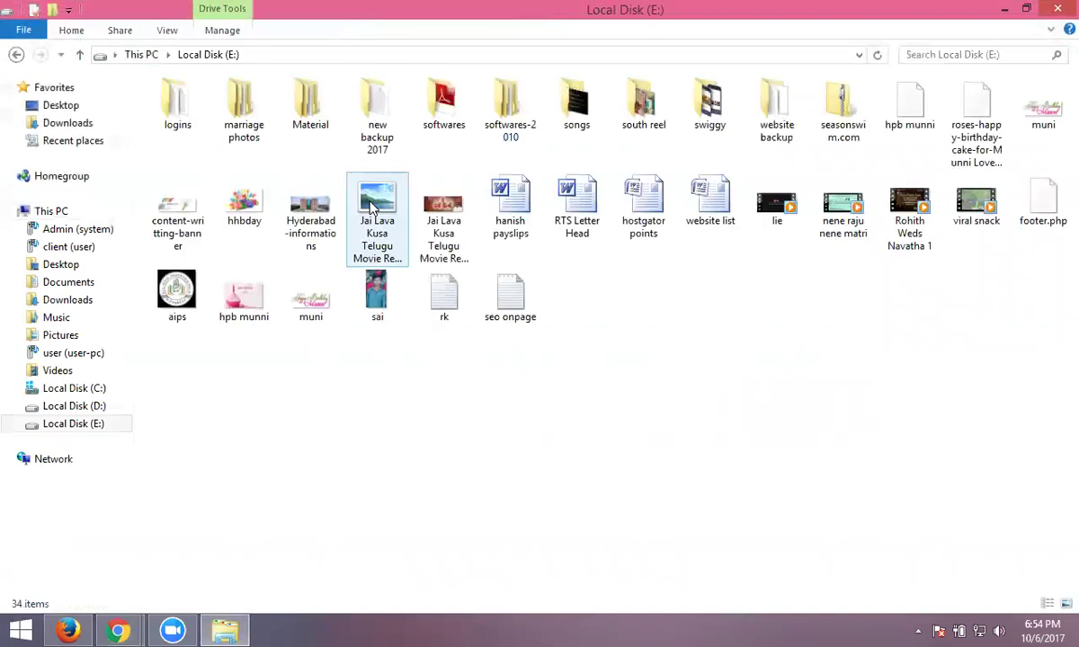
double_click(295, 223)
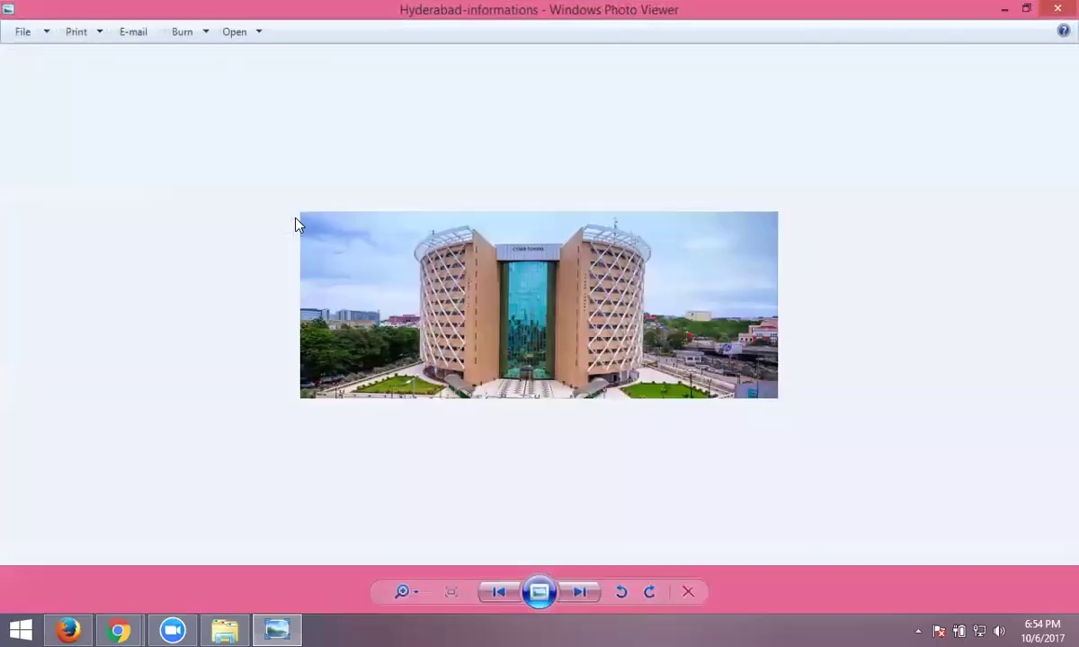
left_click(1054, 10)
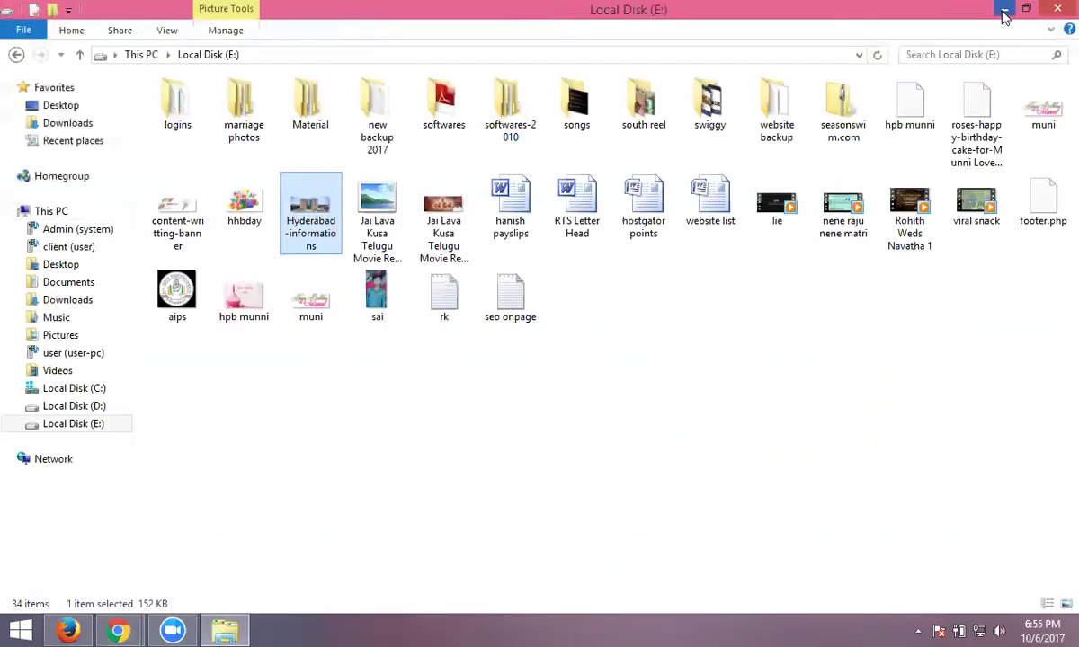
left_click(1004, 12)
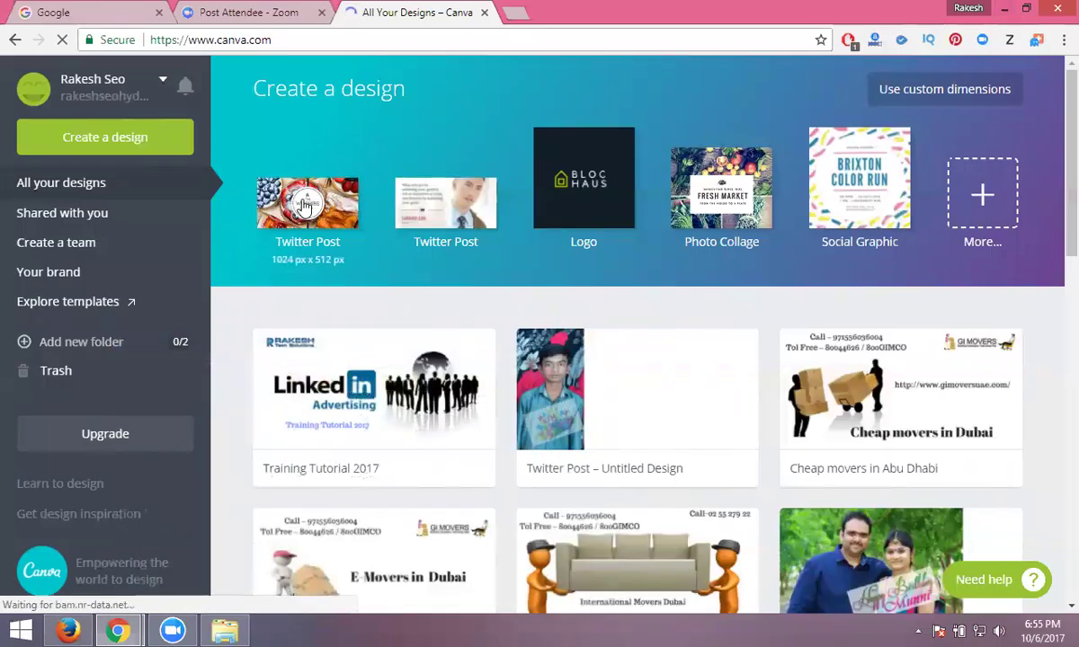
- Start a new Twitter Post design in Canva
left_click(304, 206)
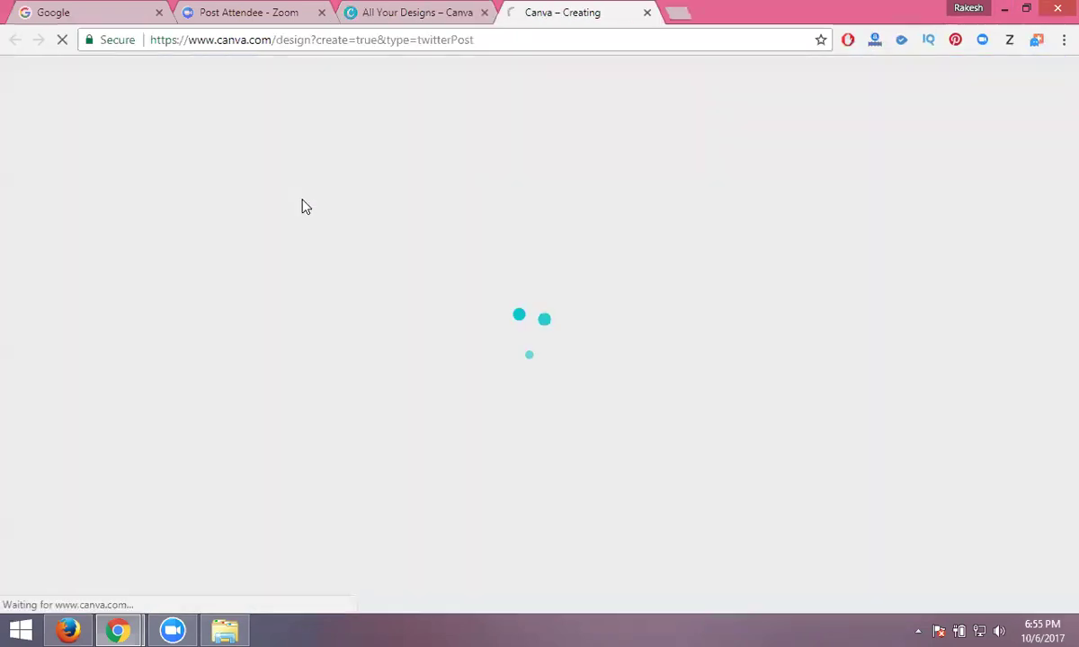
left_click(415, 12)
left_click(118, 147)
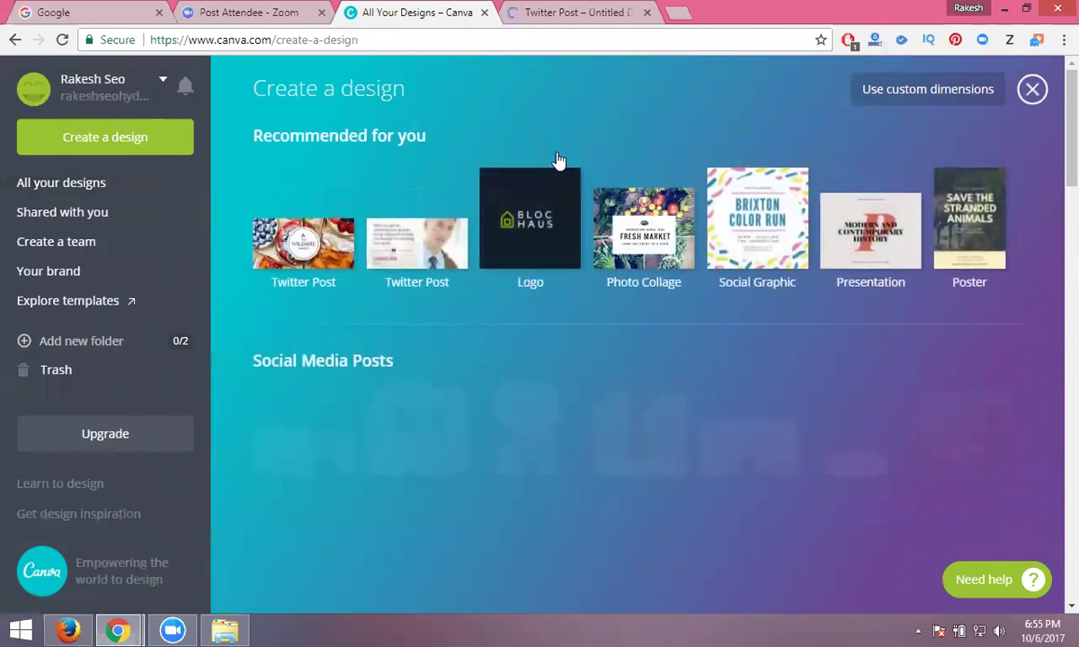
left_click(578, 11)
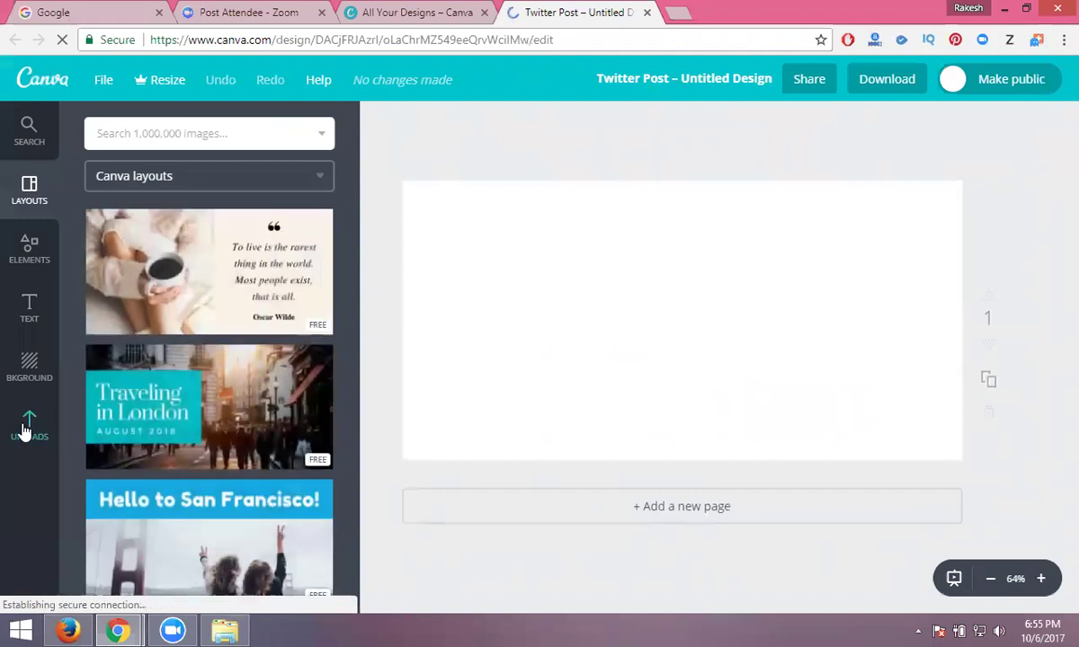
- Upload the Hyderabad-informations photo from Local Disk (E:) into Canva's Uploads panel
left_click(28, 424)
left_click(221, 629)
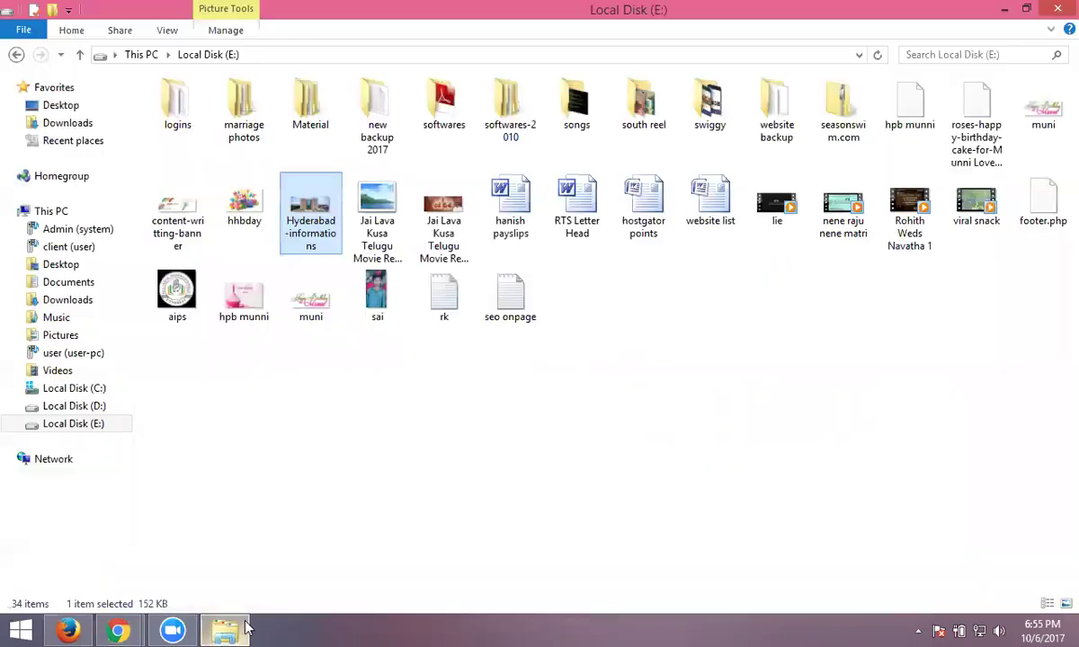
left_click_drag(311, 248, 319, 441)
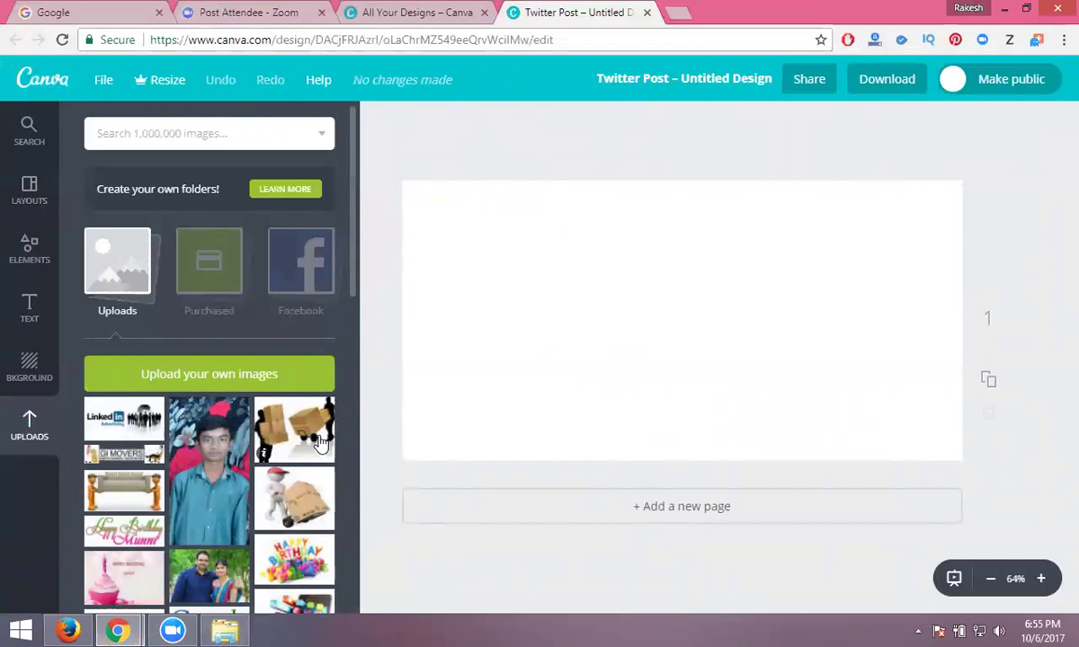
left_click(225, 629)
left_click_drag(299, 218, 143, 493)
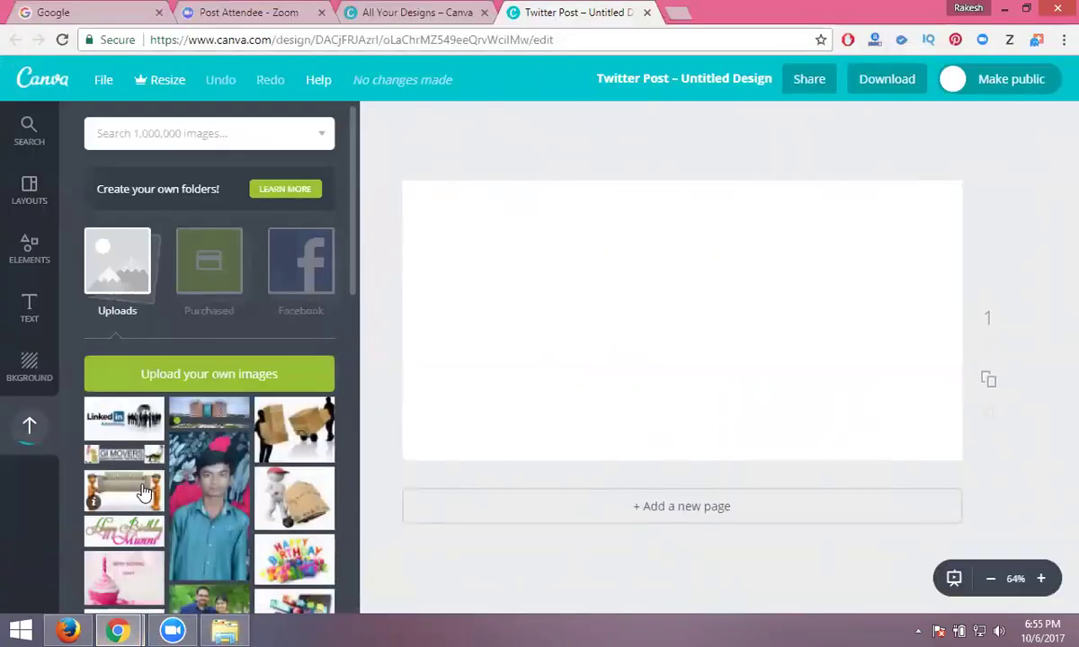
- Place the Cyber Towers photo on the page and stretch it to fill the design
left_click(202, 413)
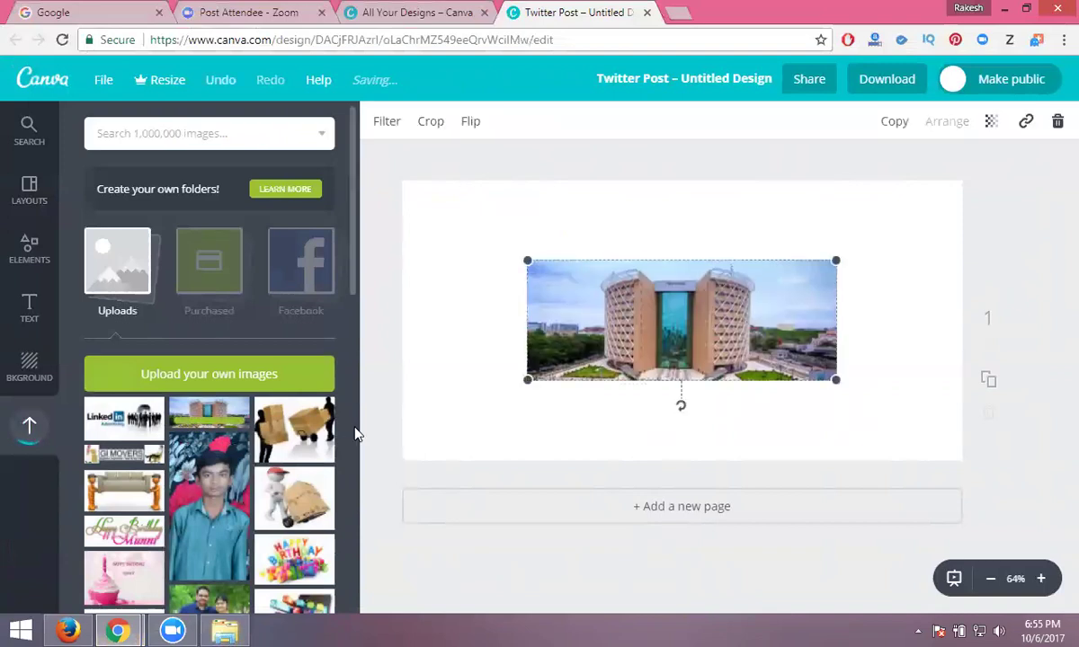
left_click_drag(527, 261, 417, 199)
left_click_drag(446, 297, 435, 261)
left_click_drag(829, 349, 952, 445)
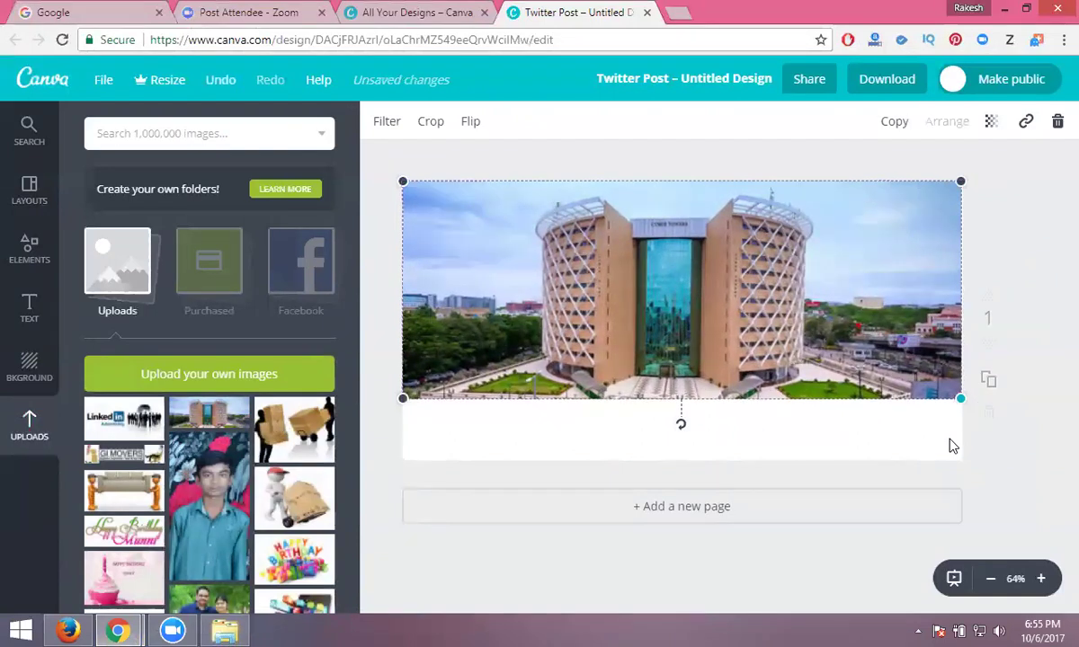
- Add a heading reading 'Hyderabad Information' above the building
left_click(34, 309)
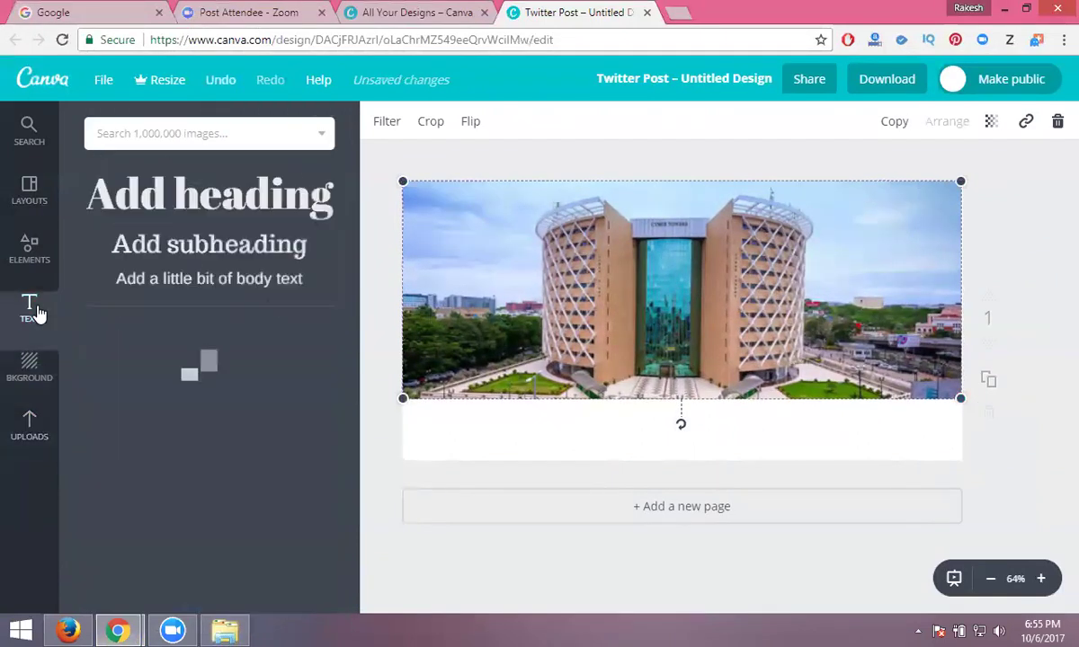
left_click(166, 245)
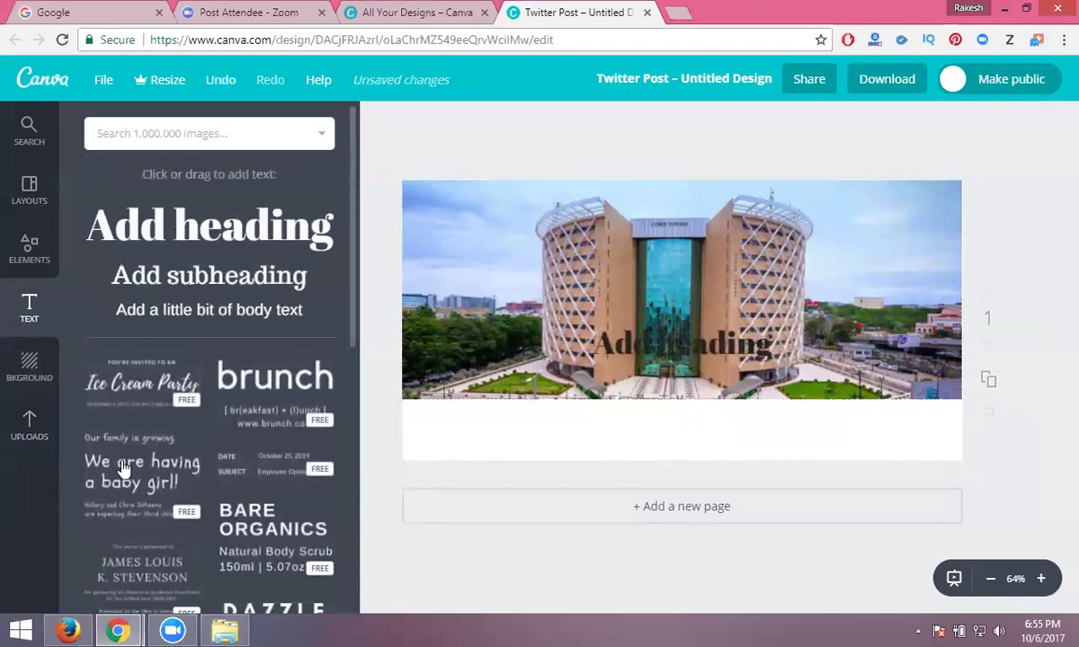
left_click(70, 630)
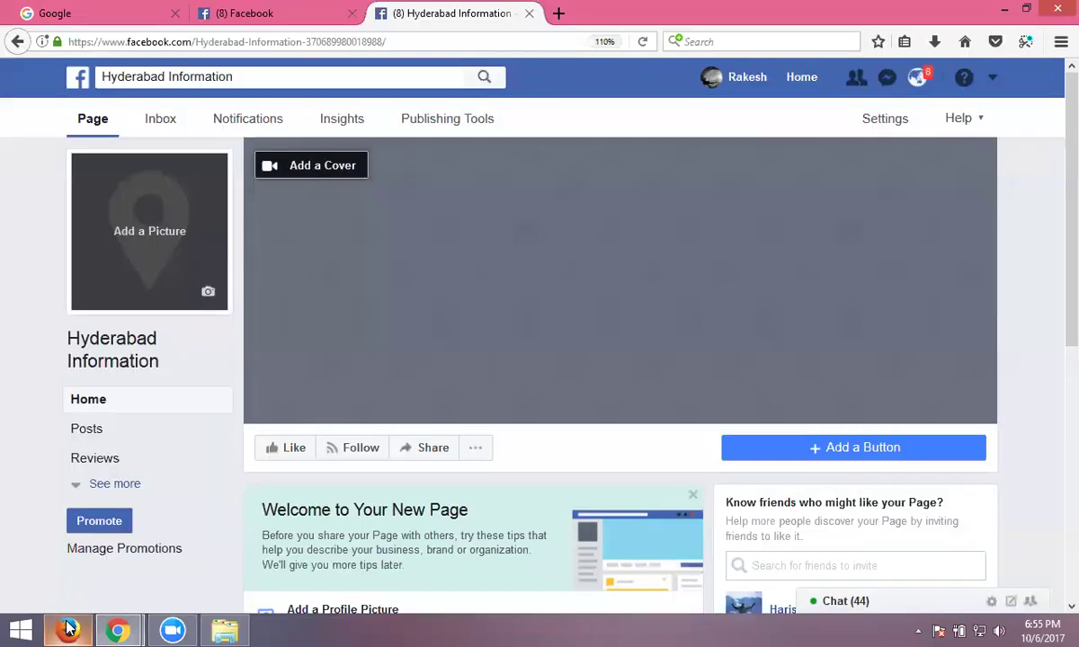
left_click(234, 76)
key("ctrl+c")
key("alt+Tab")
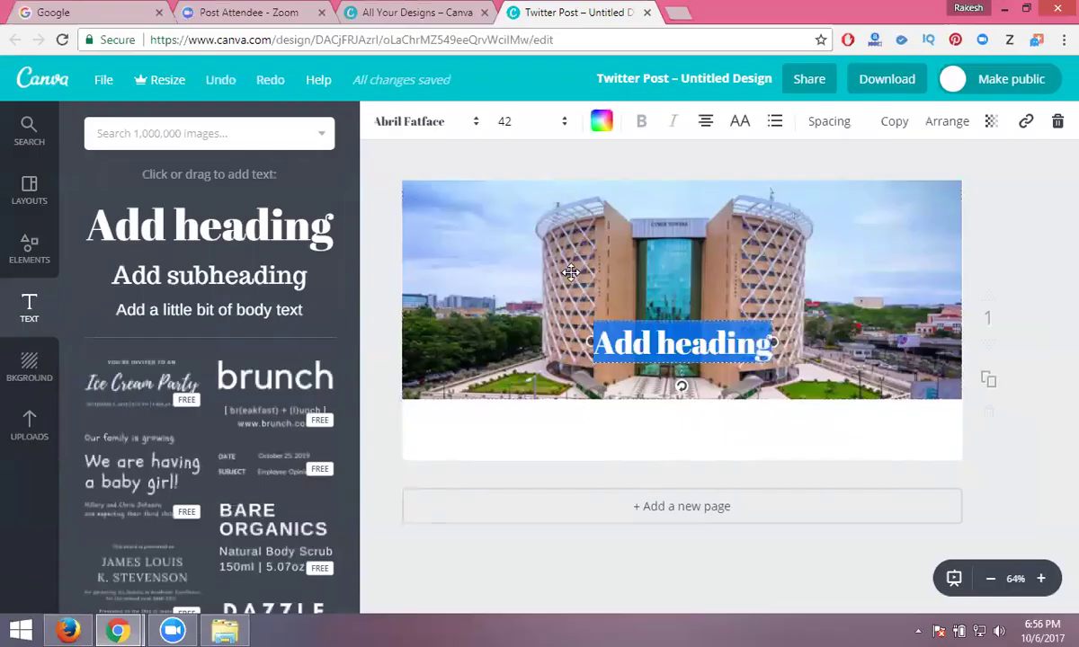
key("ctrl+v")
left_click_drag(662, 297, 663, 228)
- Colour the title text red (ff0921)
key("ctrl+a")
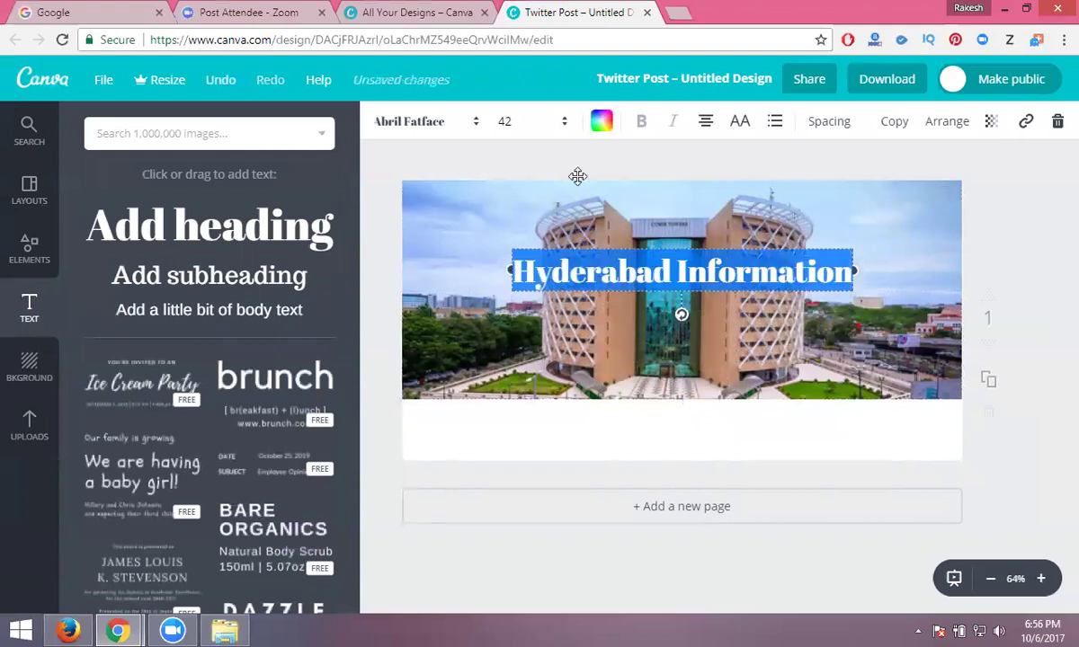
left_click(595, 122)
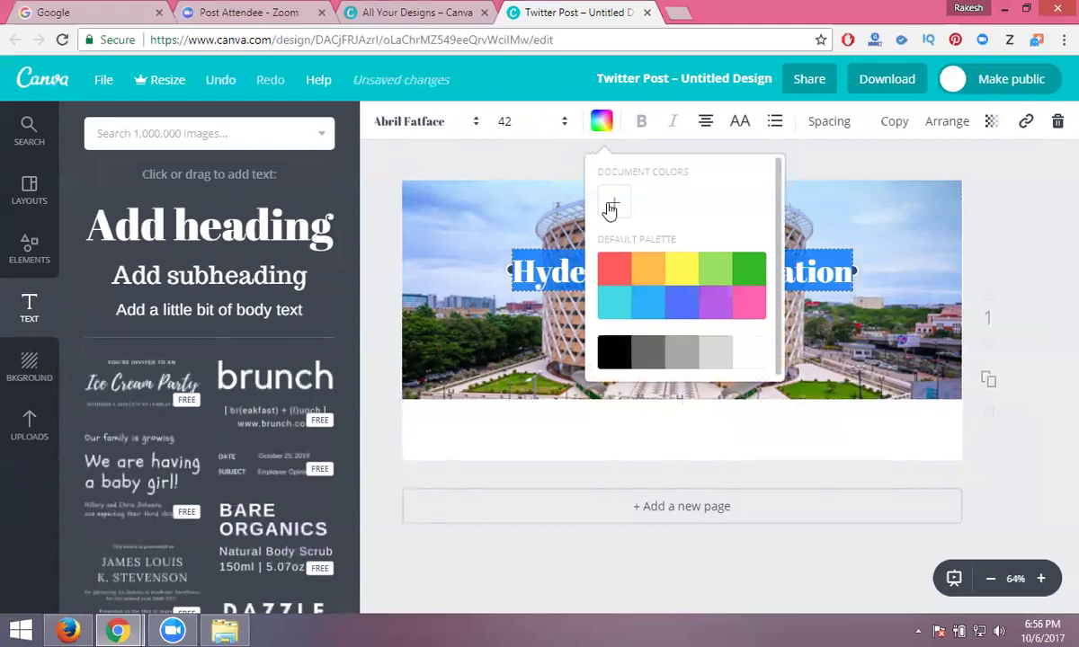
left_click(614, 203)
left_click(783, 289)
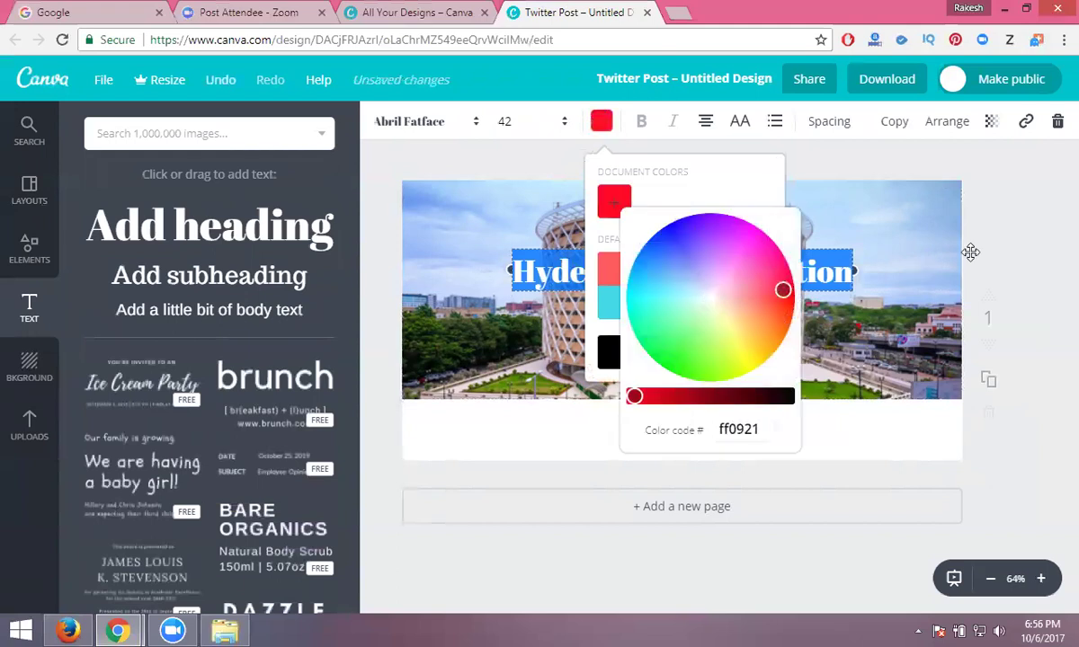
left_click(1009, 241)
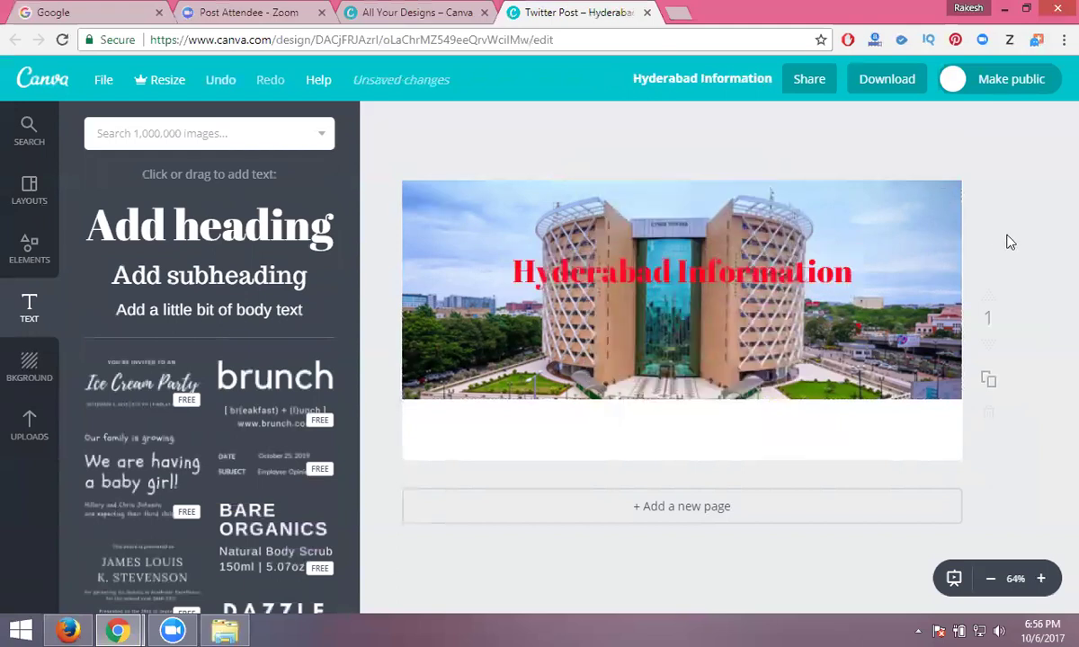
- Download the Hyderabad Information design as a PNG and reveal it in Downloads
left_click(887, 80)
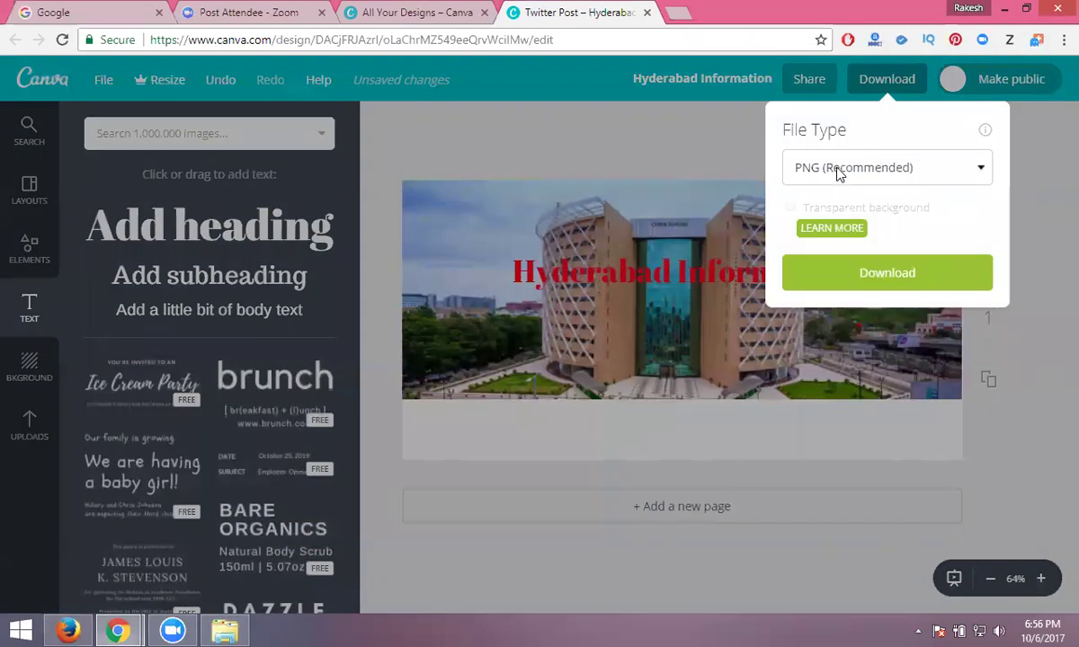
left_click(835, 169)
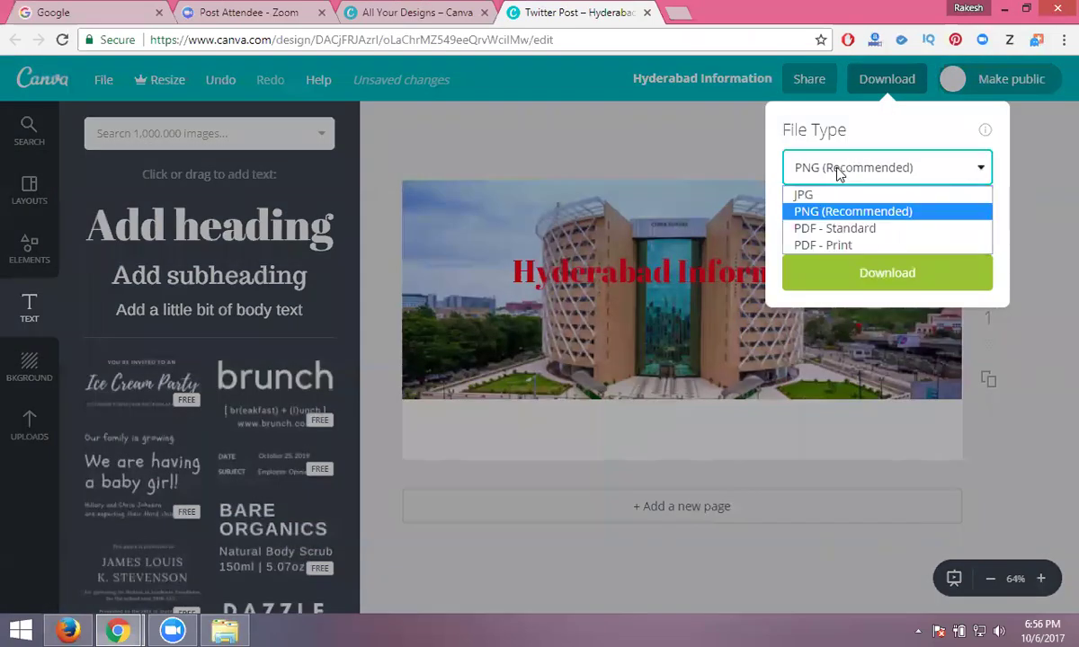
left_click(821, 212)
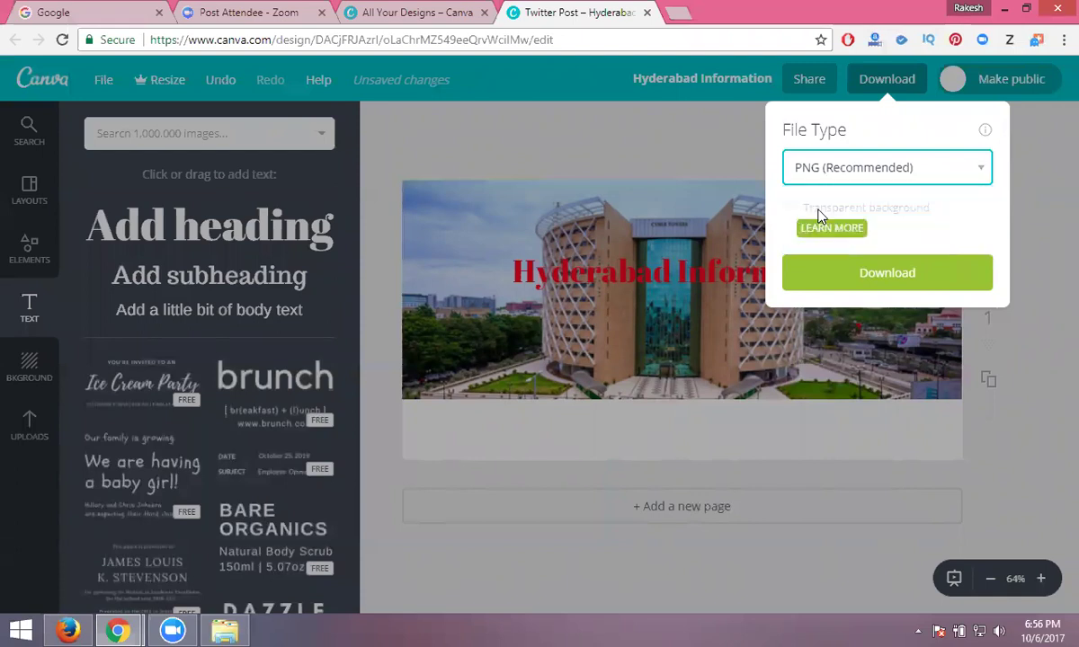
left_click(848, 282)
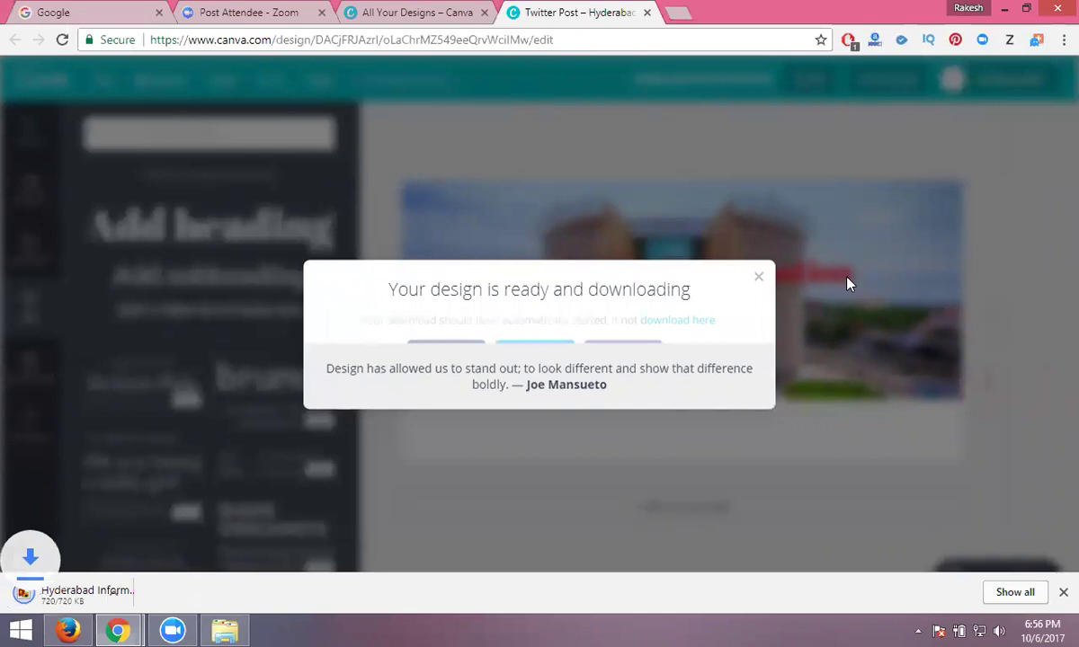
left_click(180, 595)
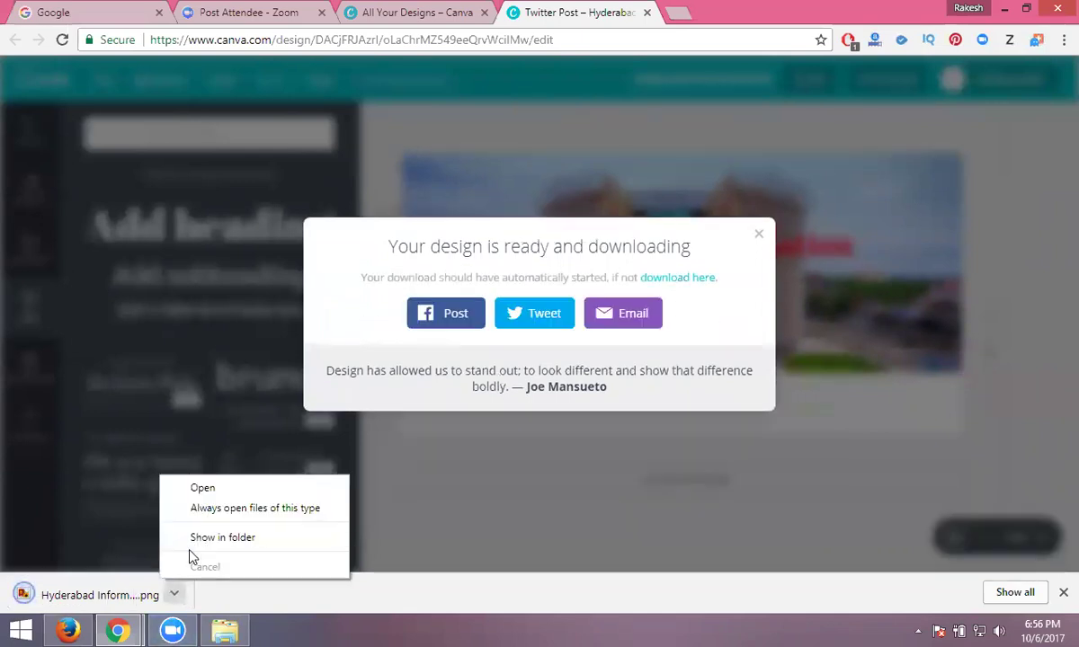
left_click(200, 540)
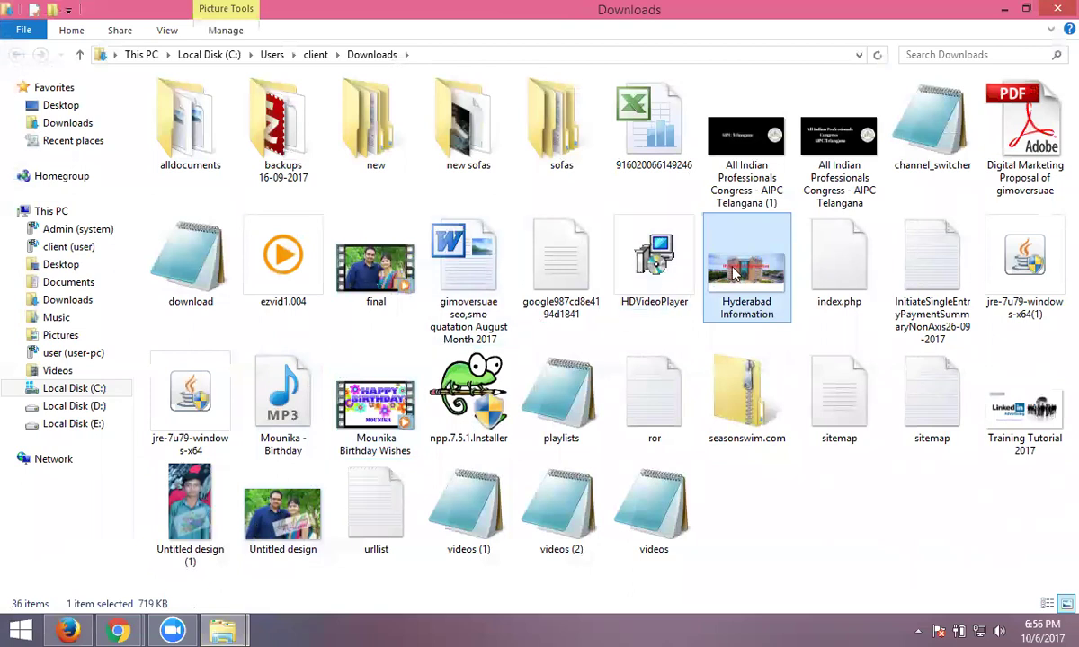
- Crop the image in Paint to 1010 × 398 px, removing the bottom white strip
right_click(715, 274)
left_click(760, 213)
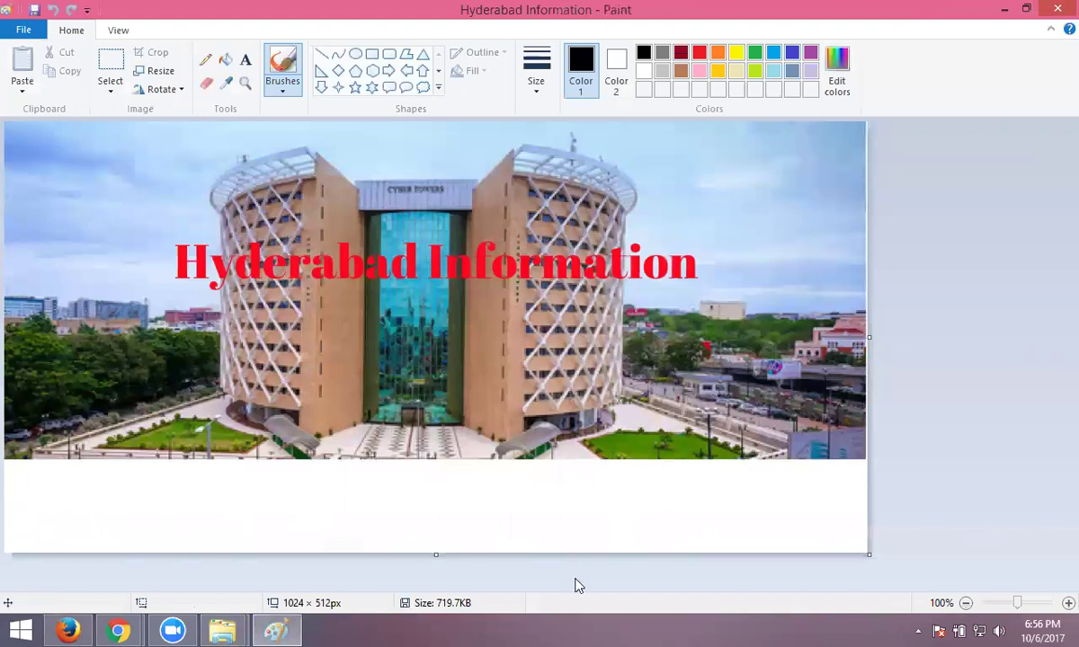
left_click_drag(436, 553, 438, 459)
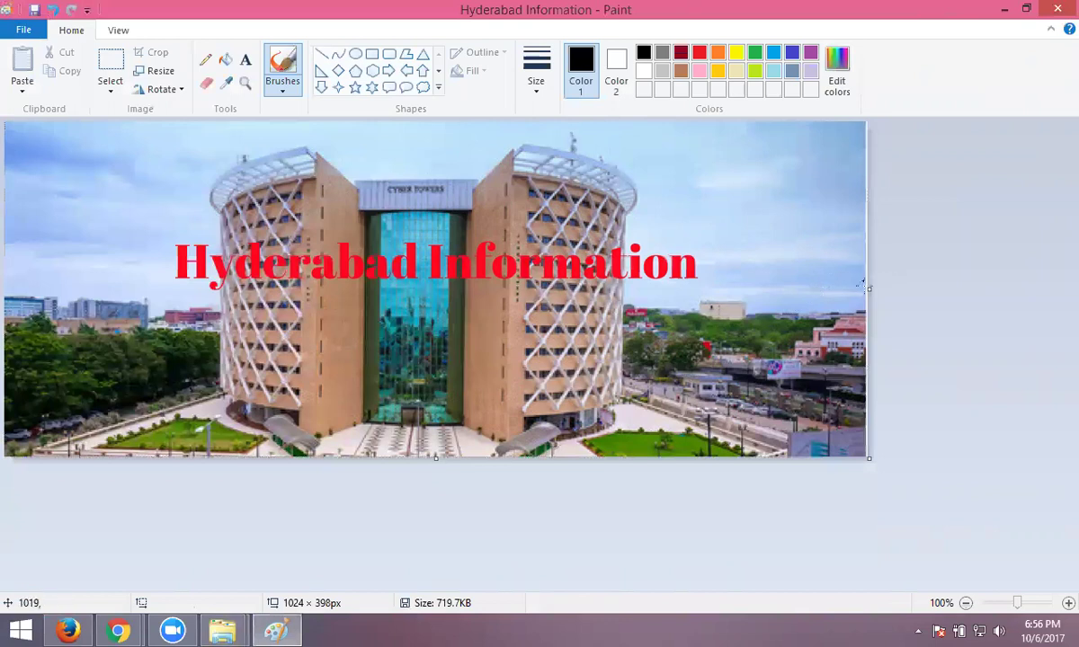
left_click_drag(865, 289, 856, 293)
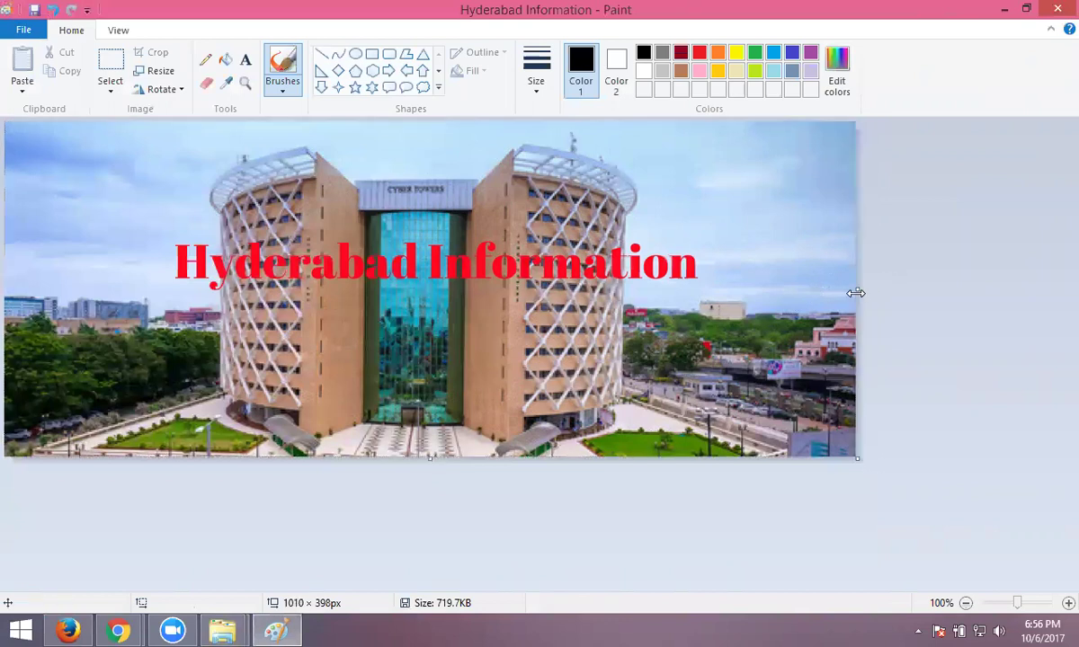
- Minimize Paint and the Downloads folder, returning to the Facebook page in Firefox
left_click(1004, 9)
left_click(1007, 9)
left_click(54, 629)
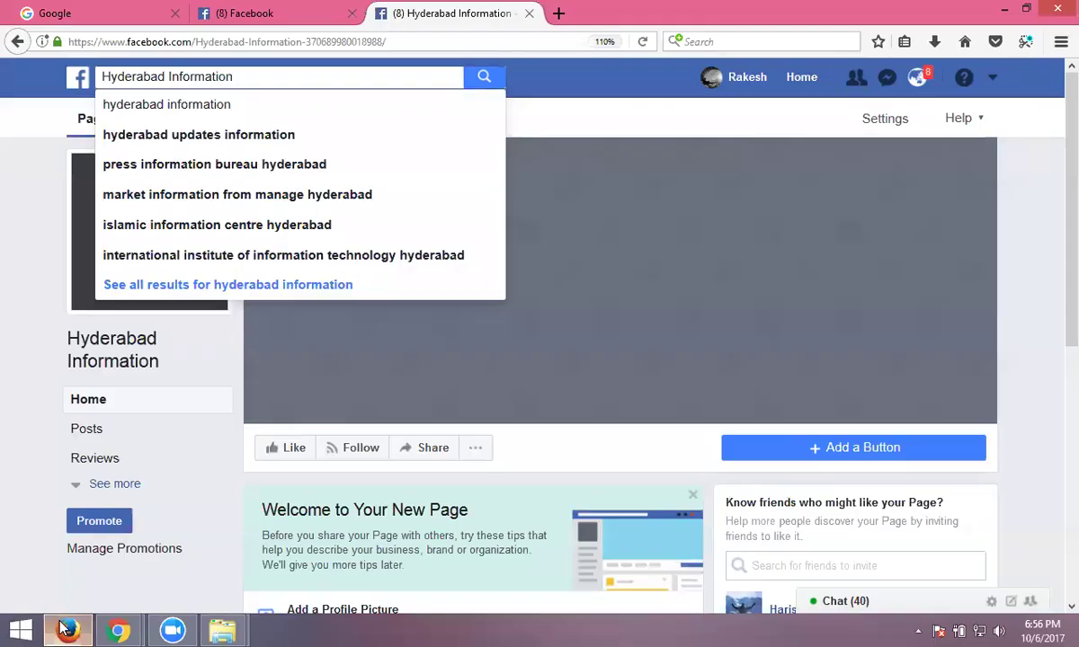
- Upload the Hyderabad Information image from Downloads as the page's cover photo and save it
left_click(1027, 328)
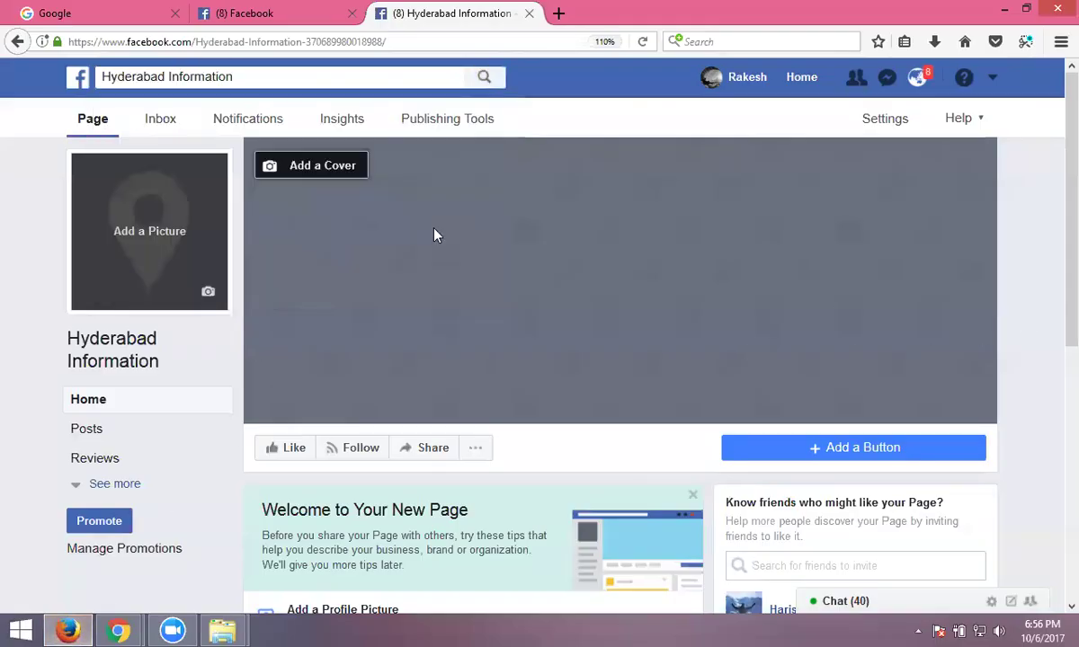
left_click(289, 167)
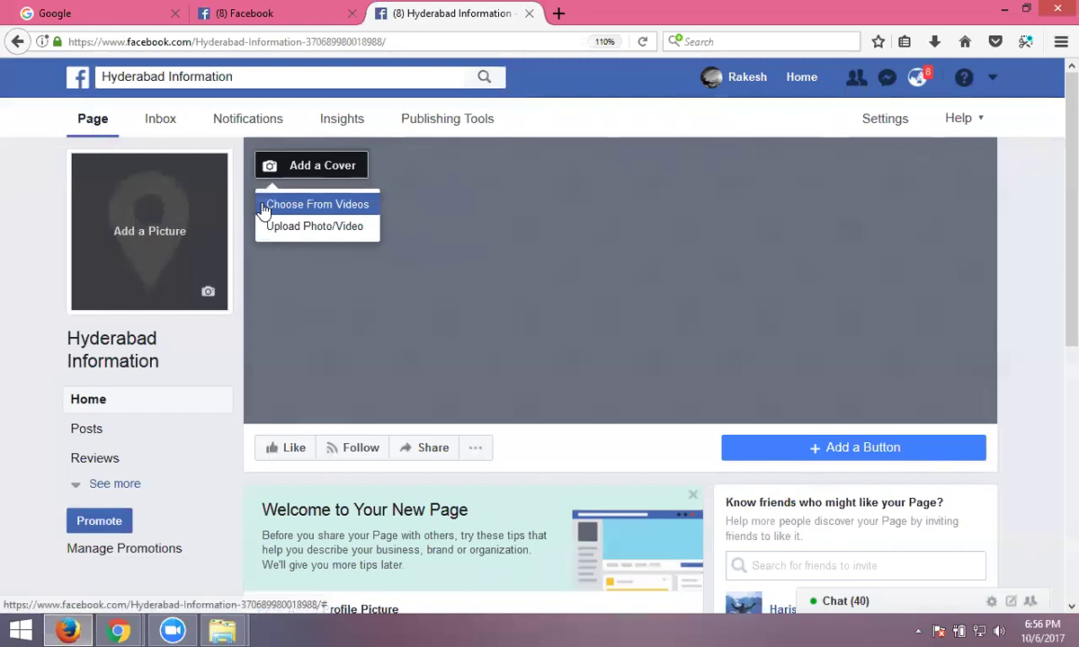
left_click(266, 206)
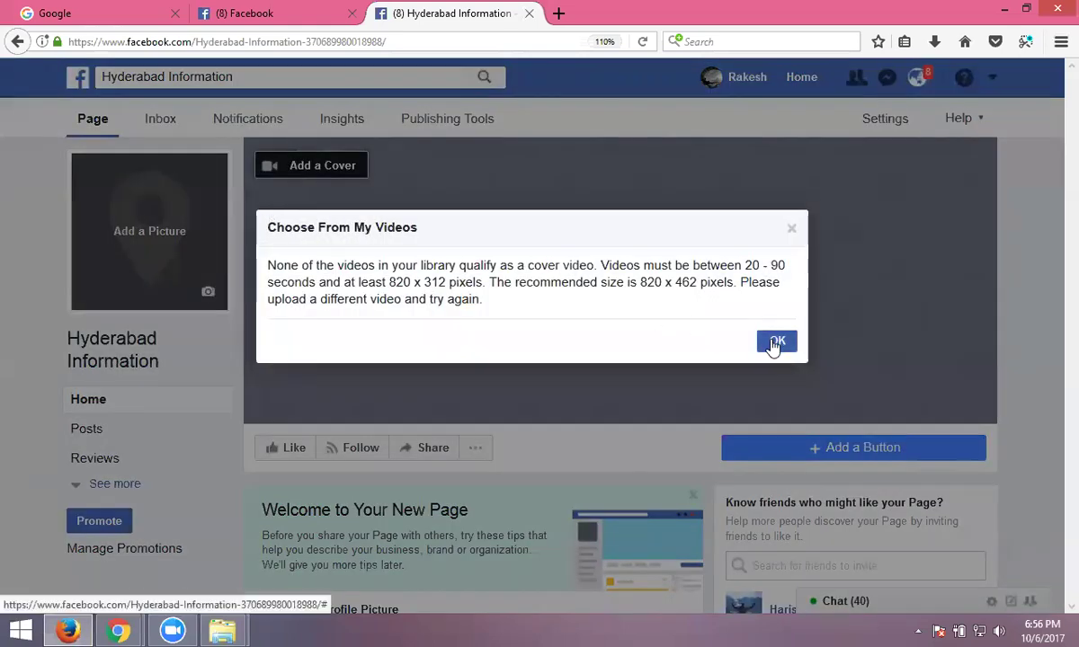
left_click(777, 340)
left_click(310, 165)
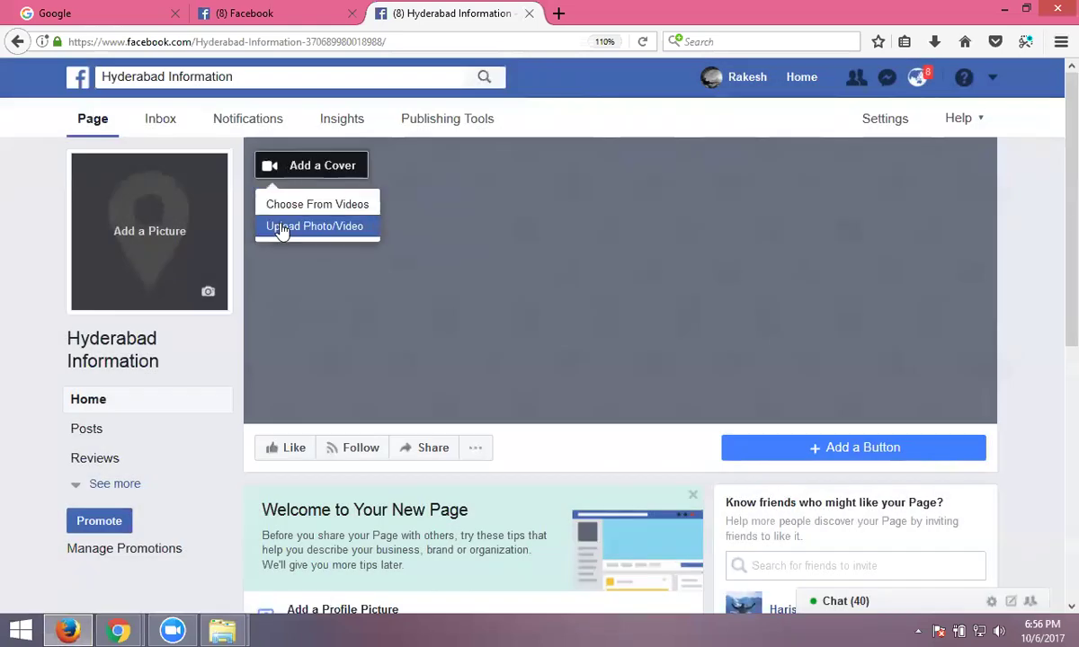
left_click(281, 226)
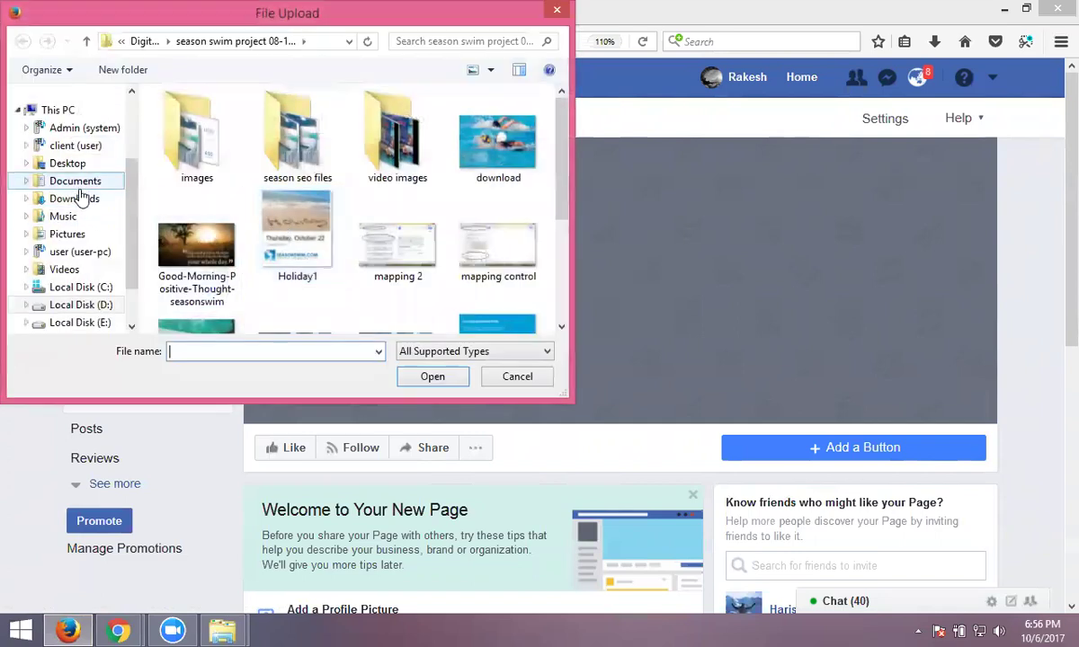
left_click(79, 198)
scroll(225, 267, "down", 1)
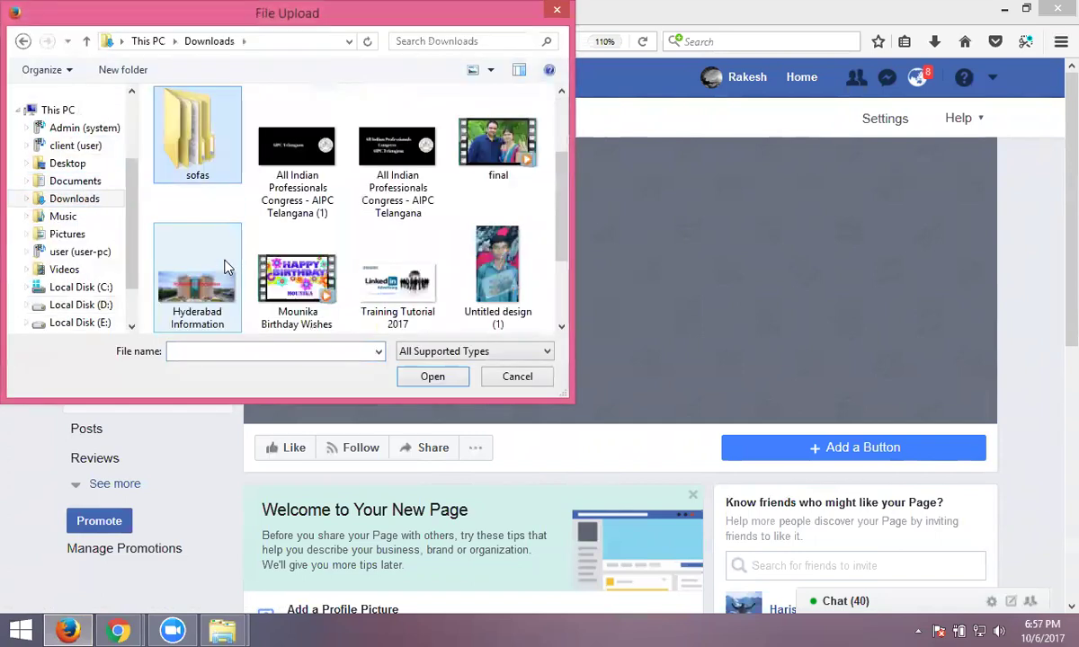
double_click(224, 268)
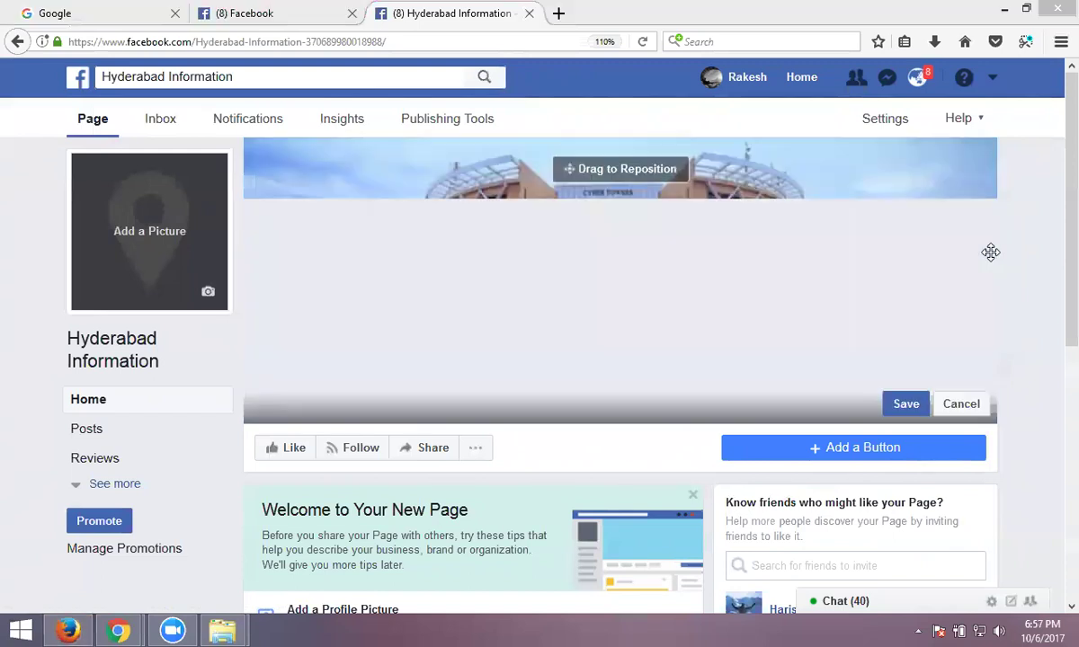
left_click(905, 404)
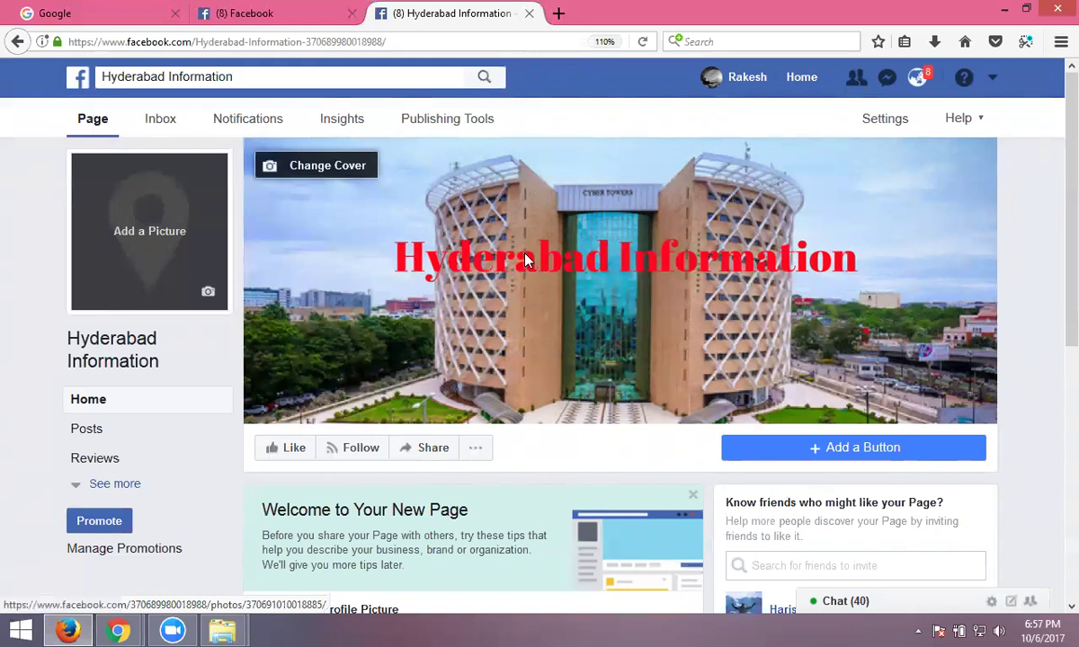
scroll(775, 241, "down", 3)
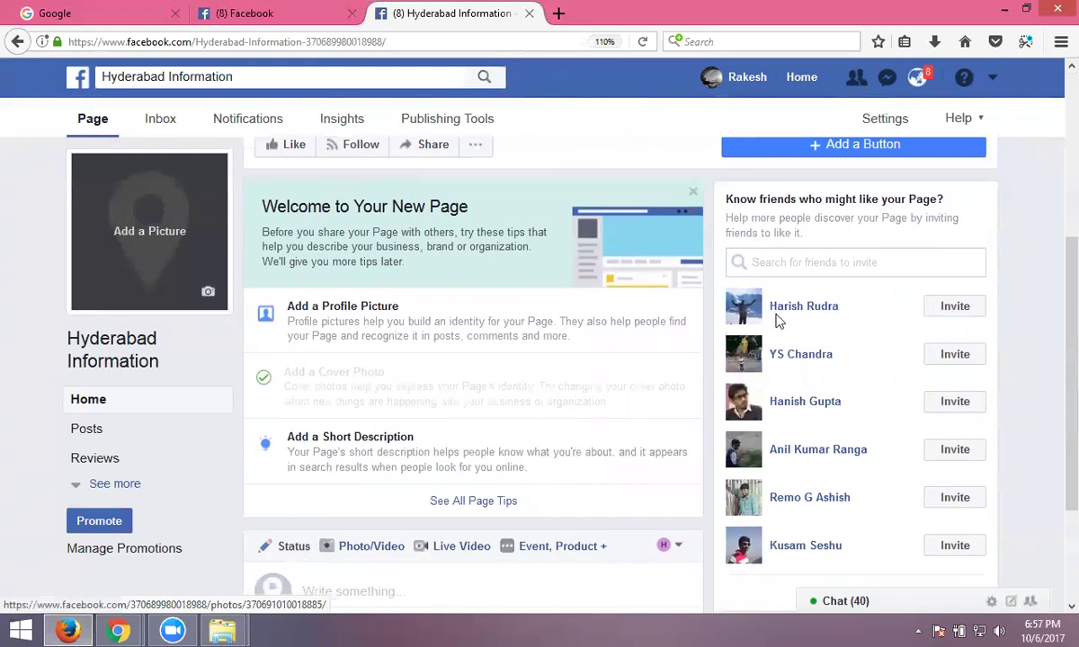
scroll(795, 288, "up", 1)
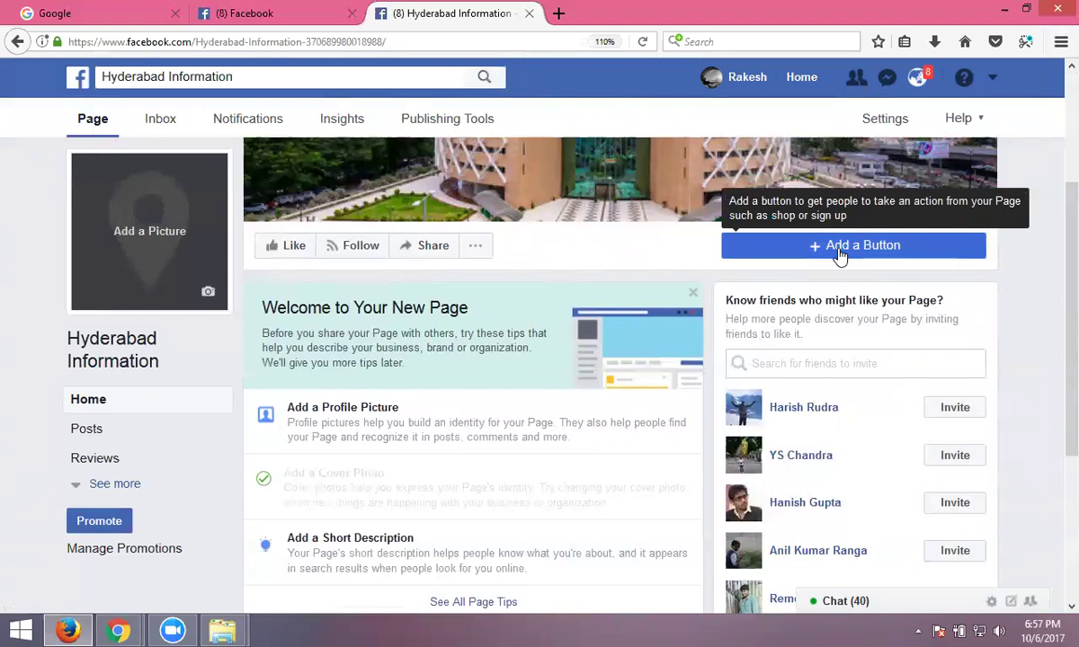
- Choose Send Message as the page's action button after browsing the button categories
left_click(838, 255)
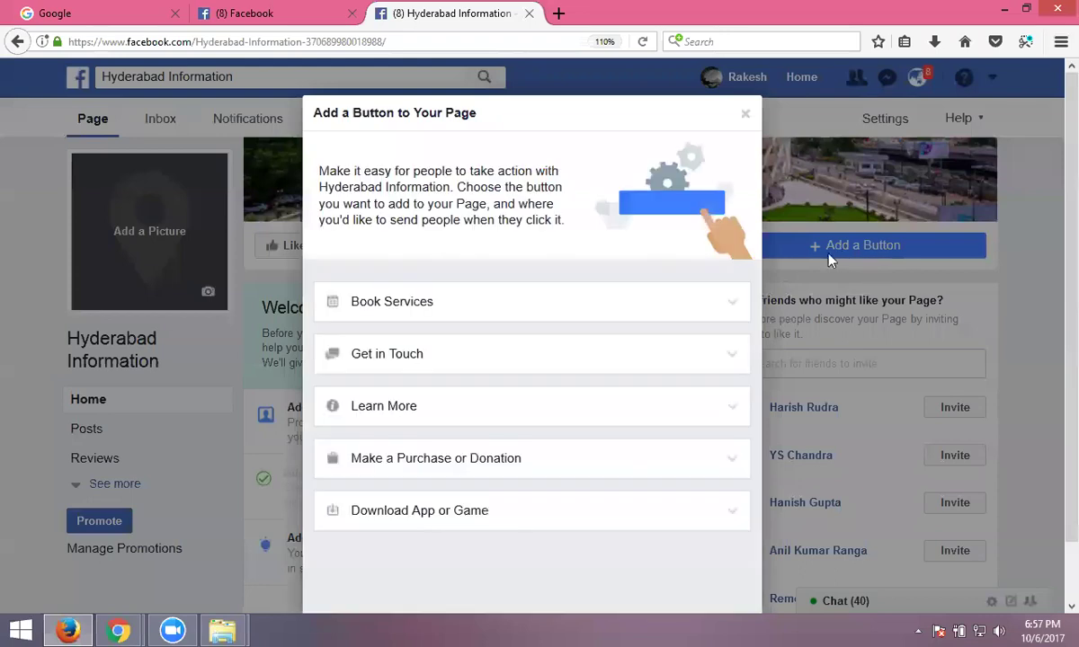
left_click(423, 309)
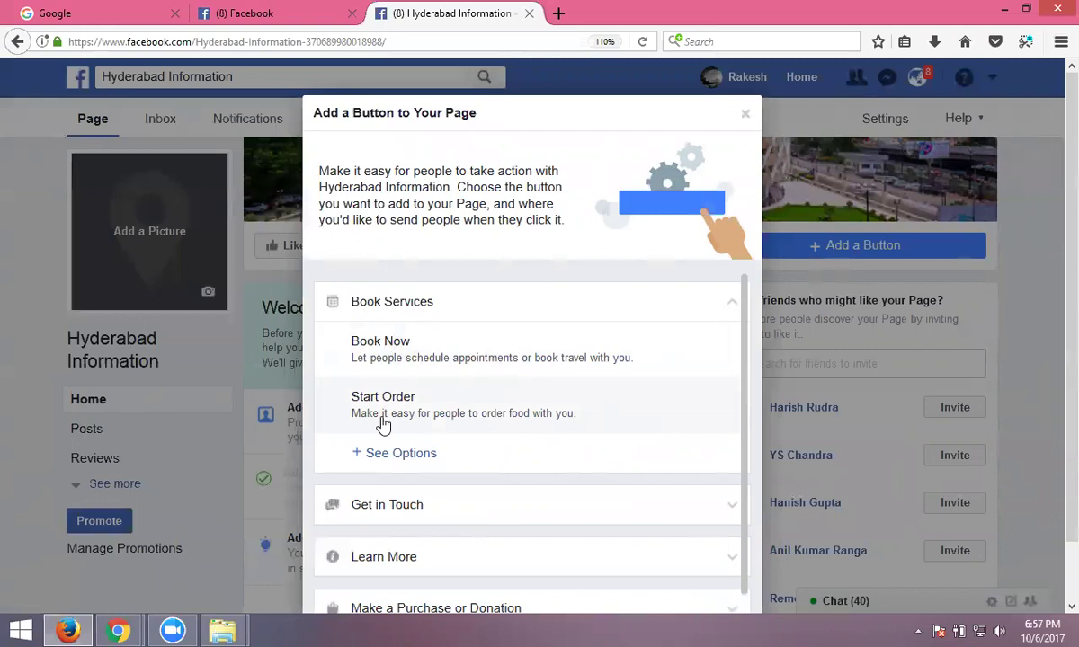
scroll(385, 458, "down", 1)
left_click(396, 467)
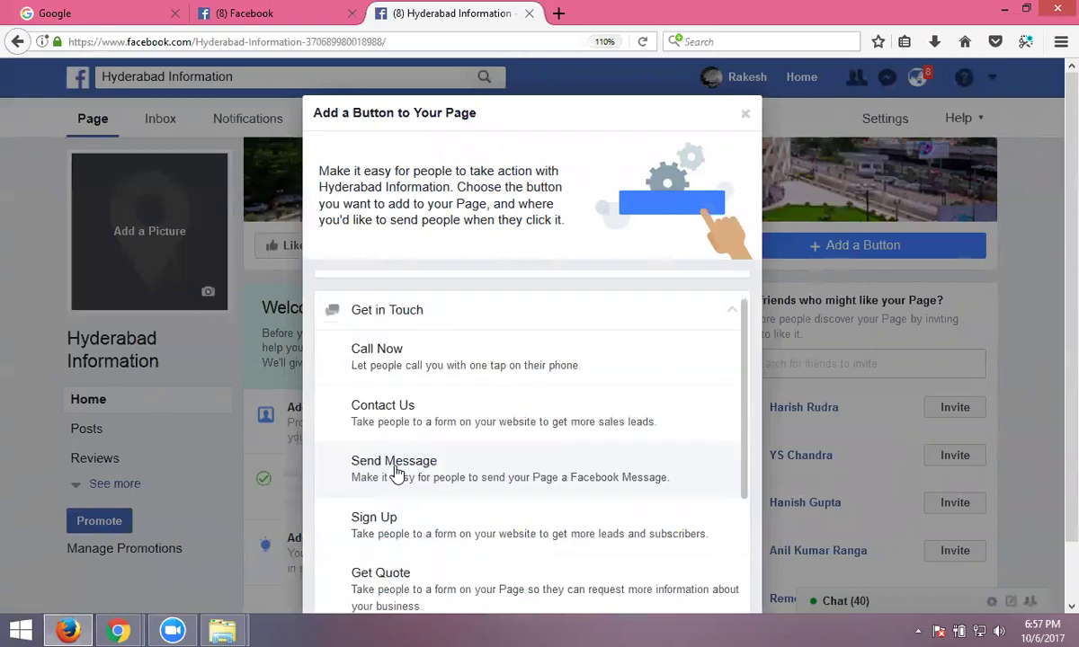
scroll(568, 376, "down", 3)
scroll(445, 322, "up", 1)
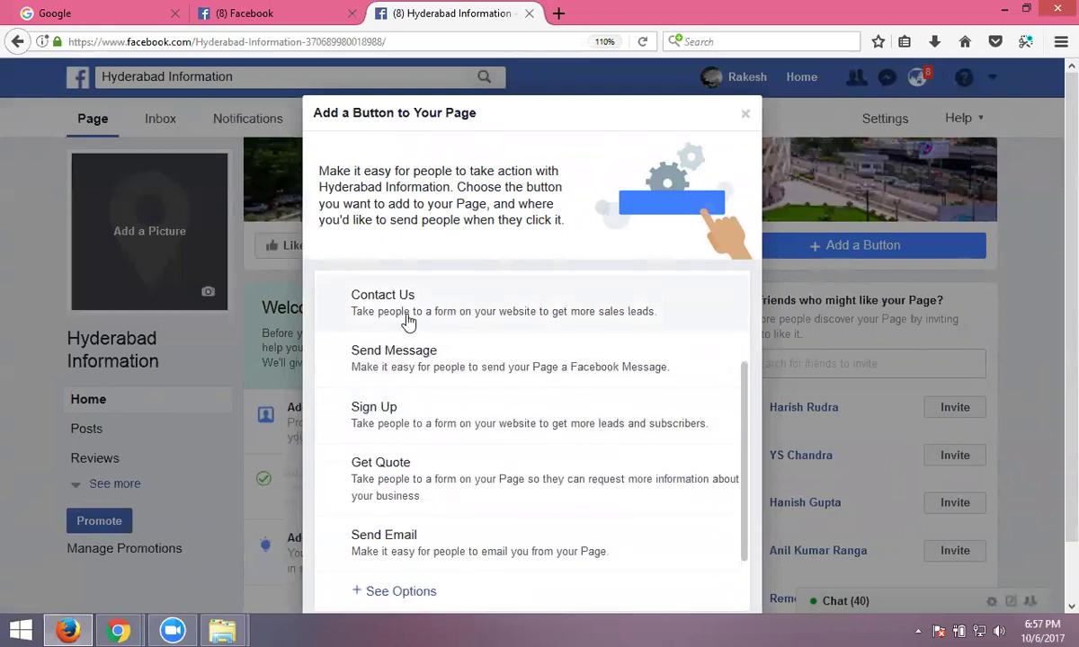
scroll(409, 333, "up", 1)
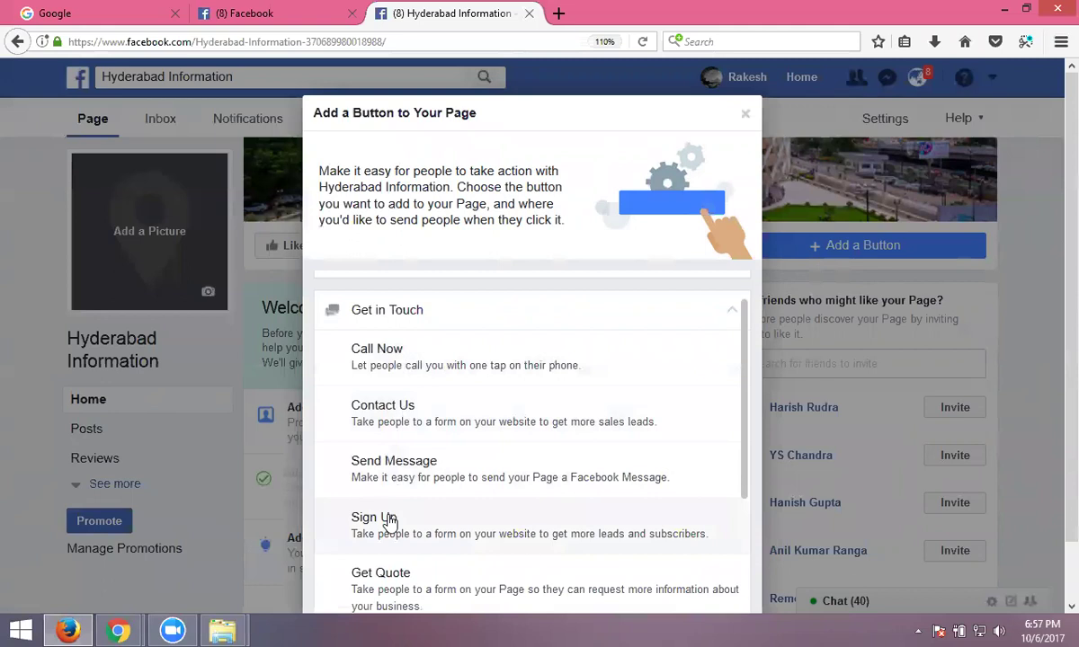
scroll(390, 519, "down", 2)
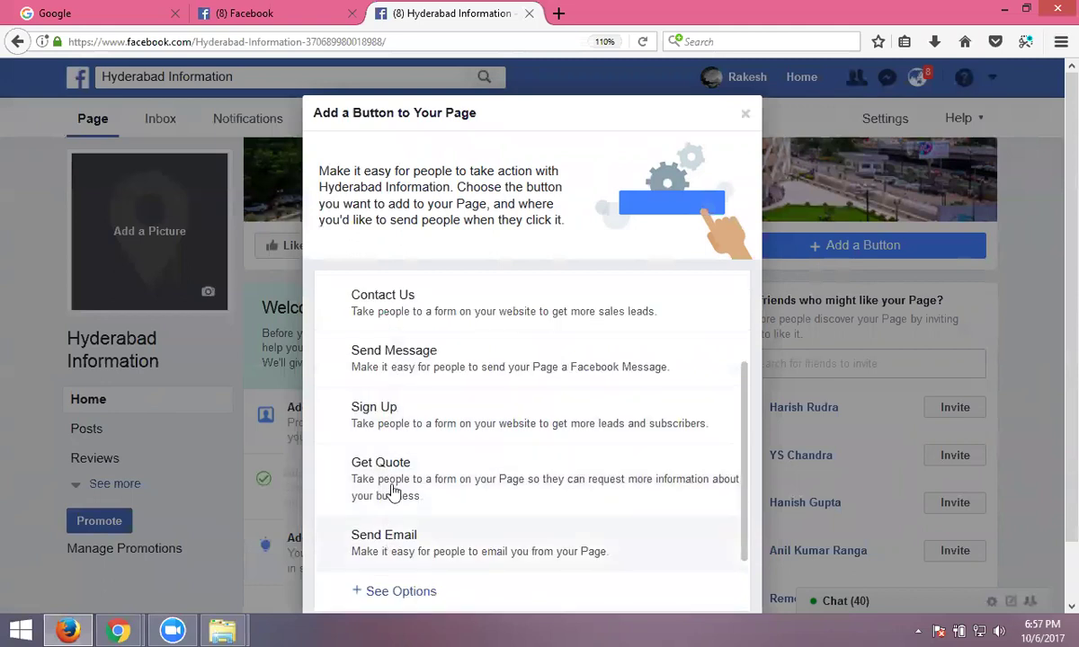
left_click(409, 373)
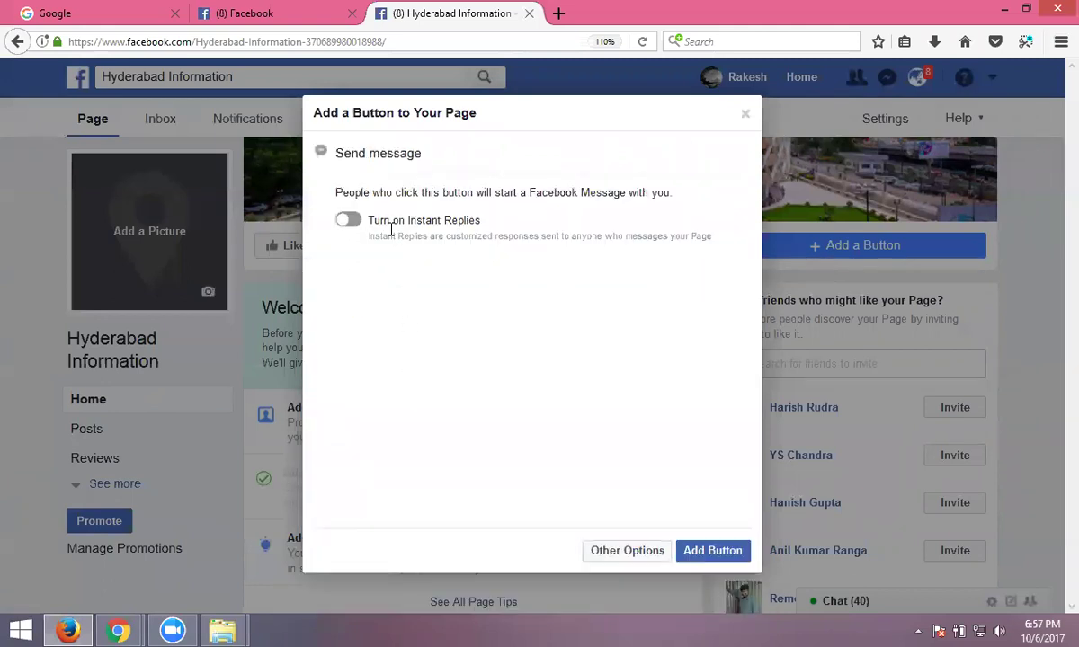
- Enable Instant Replies reading 'How May I Help You?', then add and save the button
left_click(349, 222)
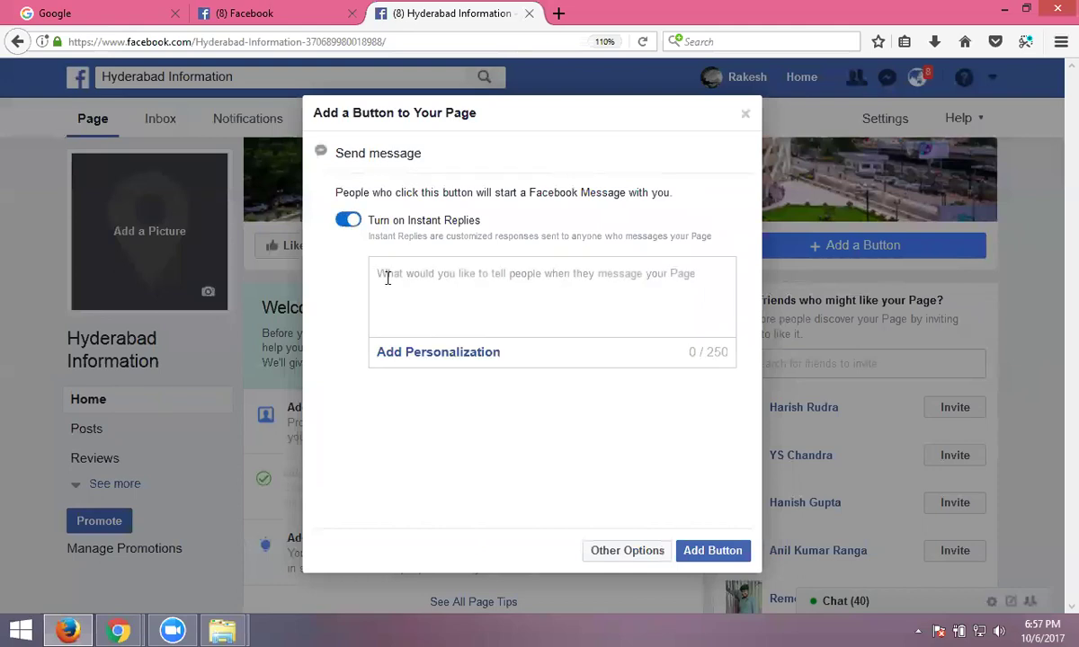
type("H")
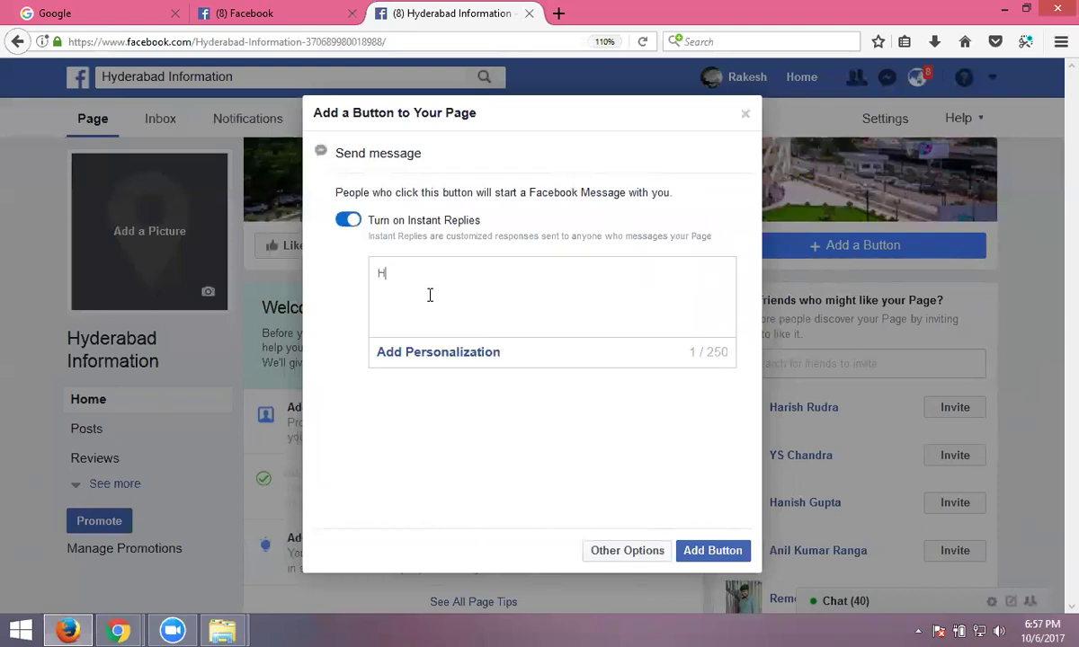
type("ow May I Help You?")
double_click(719, 352)
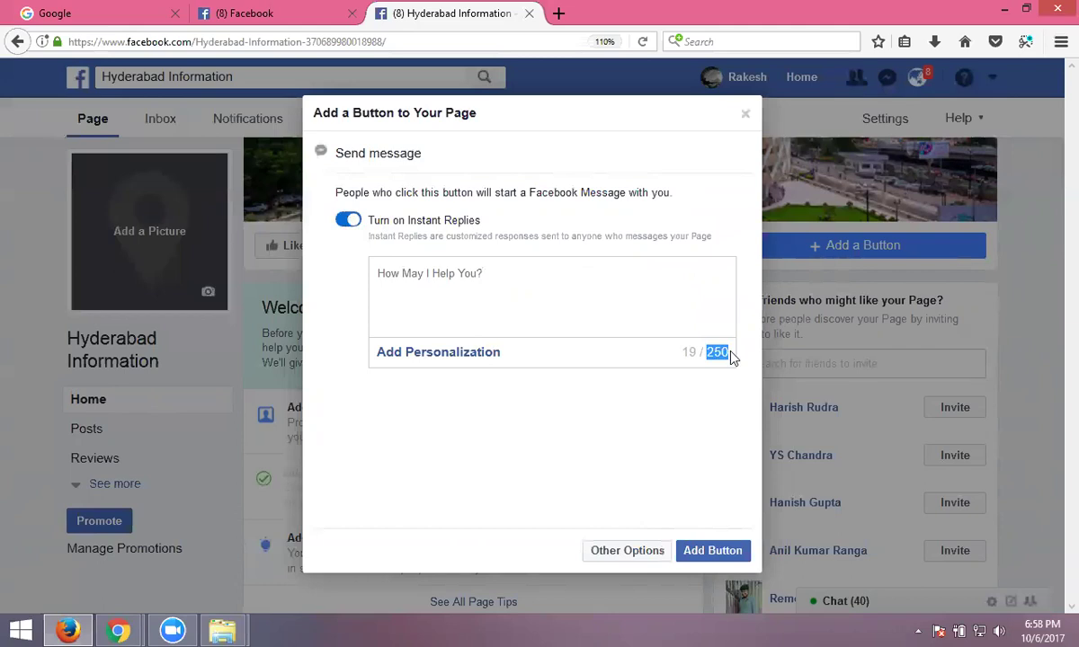
left_click(702, 554)
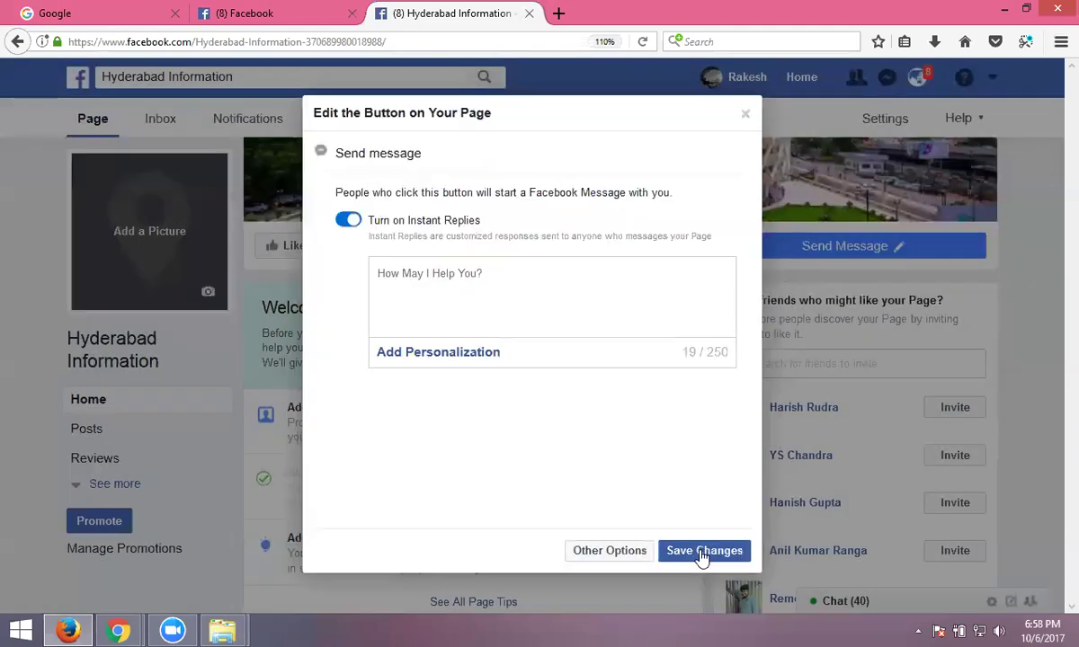
left_click(703, 554)
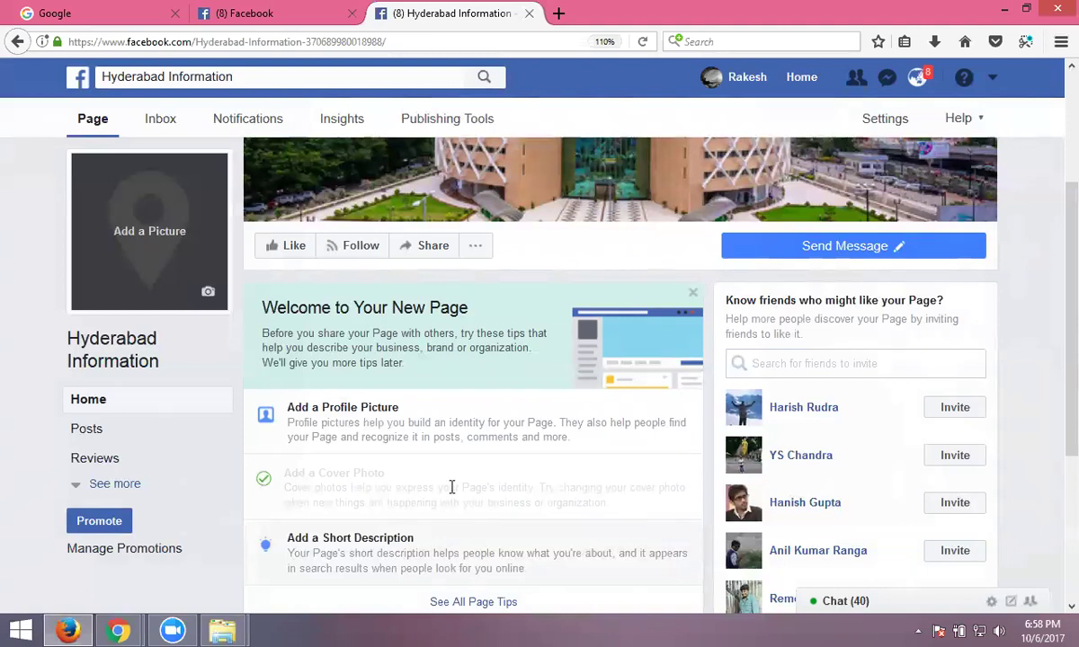
- In Chrome's Google Images, filter the results to icon-size images
mouse_move(144, 628)
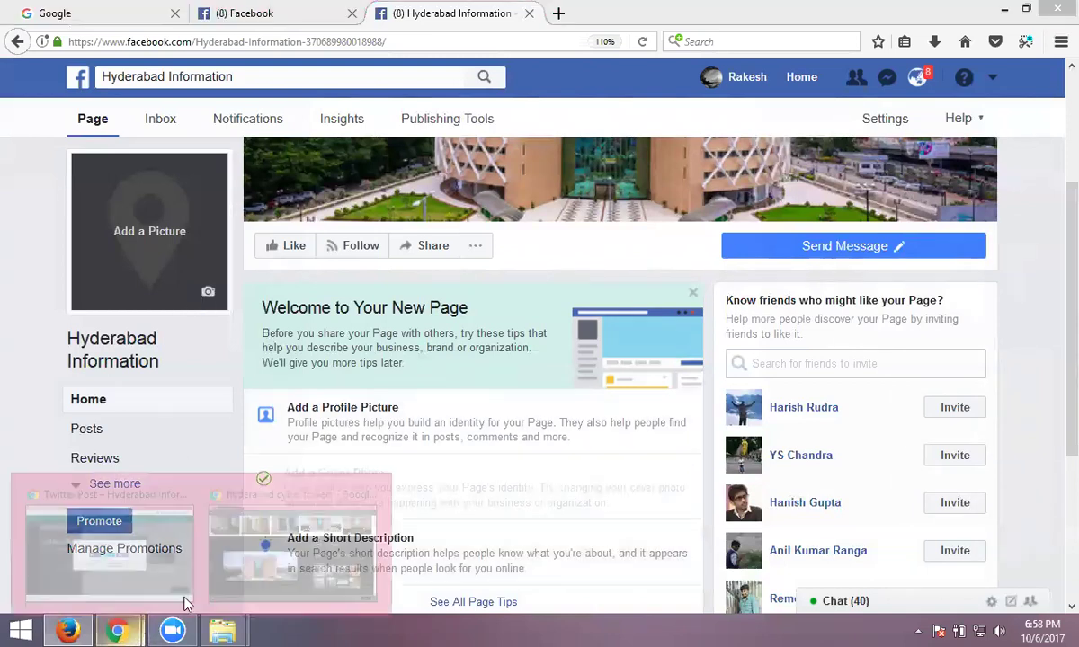
left_click(297, 526)
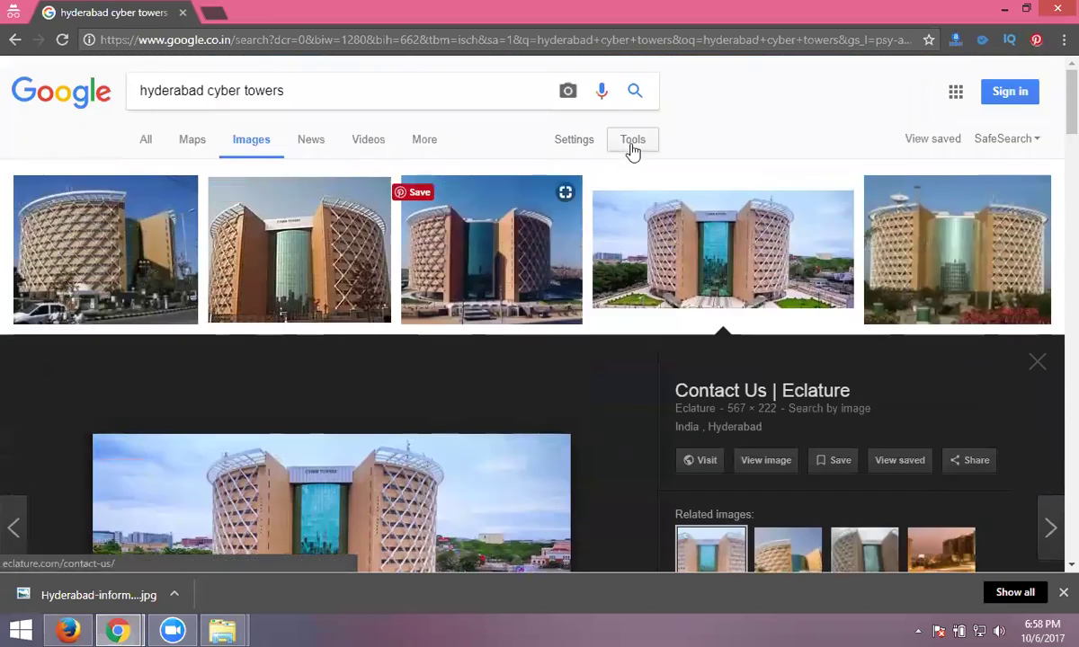
left_click(632, 144)
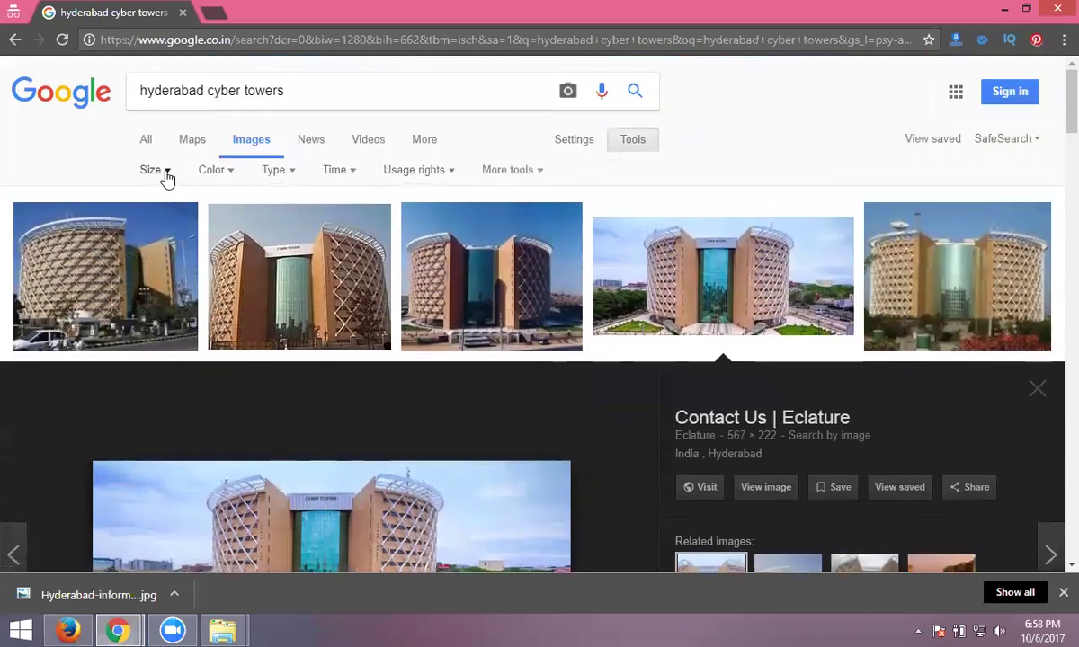
left_click(164, 177)
left_click(164, 271)
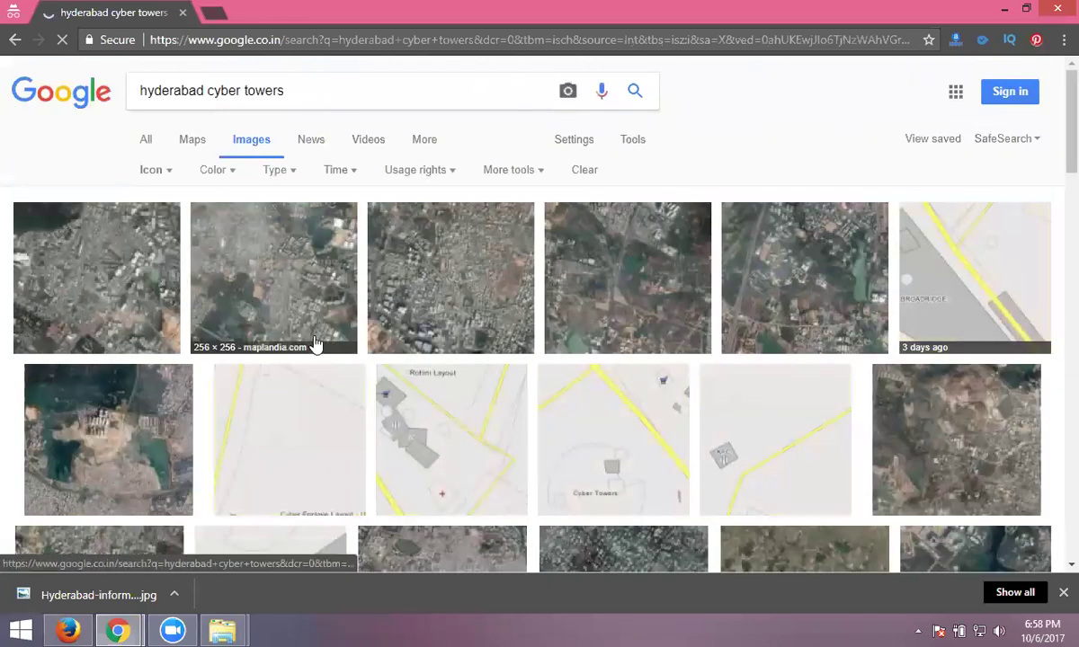
scroll(316, 347, "down", 3)
scroll(317, 346, "down", 3)
scroll(316, 346, "up", 6)
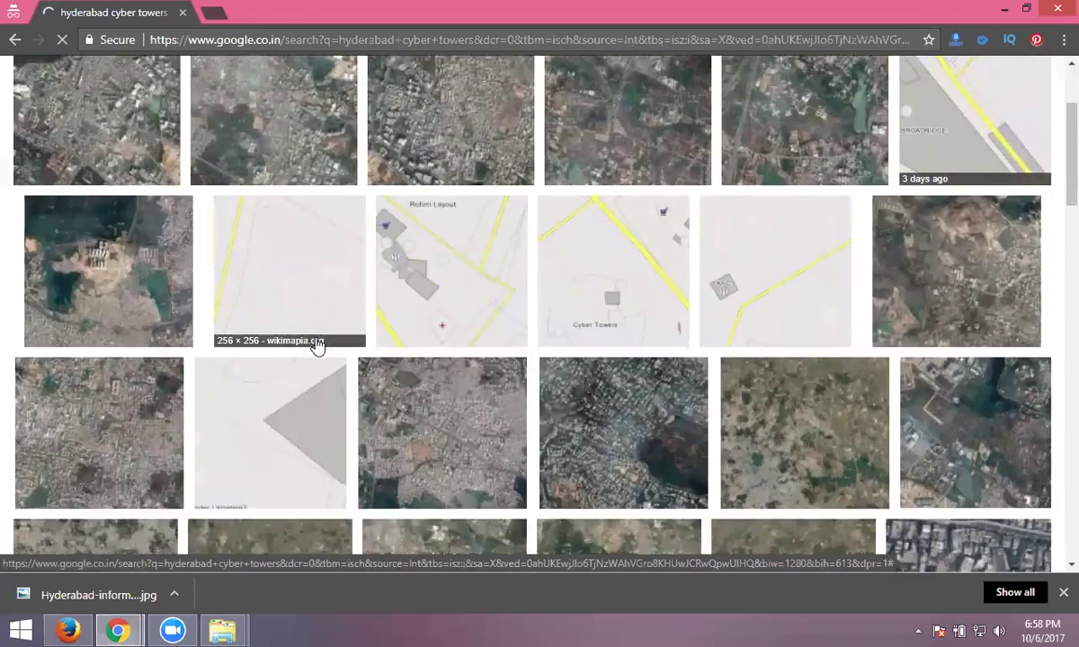
- Remove 'cyber towers' so the image search runs for just 'hyderabad'
left_click(204, 91)
left_click_drag(206, 90, 327, 98)
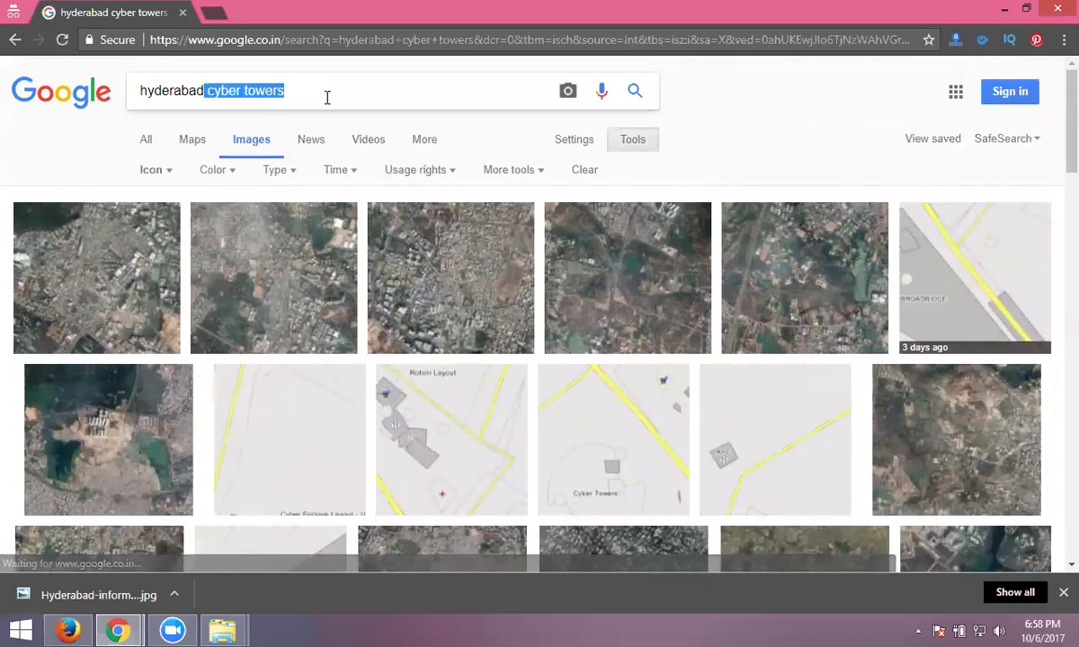
key("BackSpace")
key("Return")
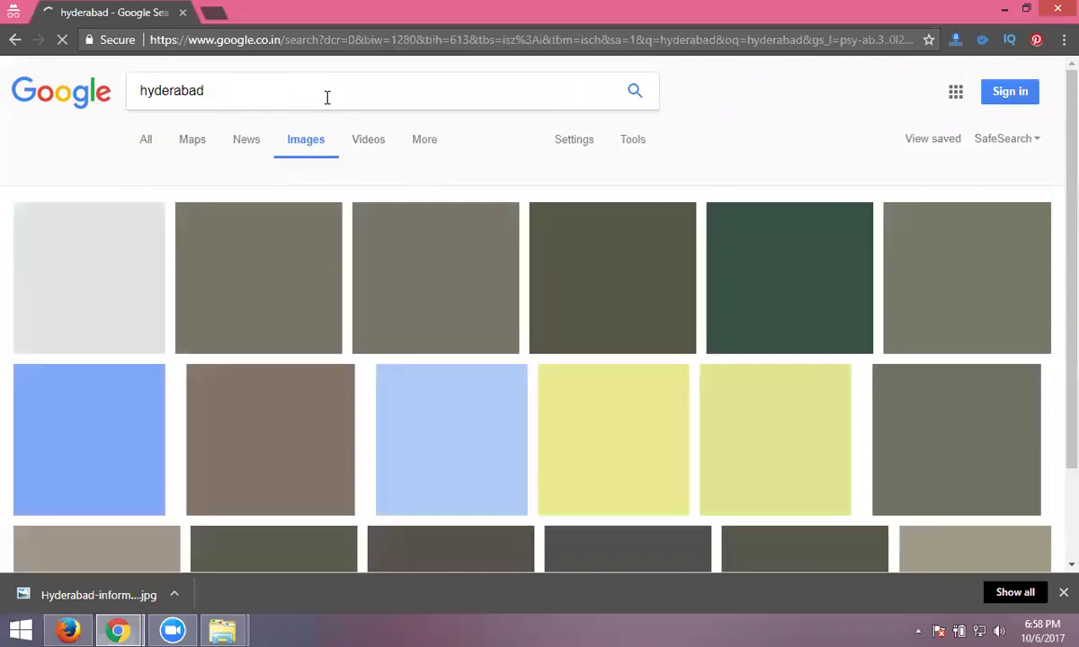
scroll(404, 330, "down", 3)
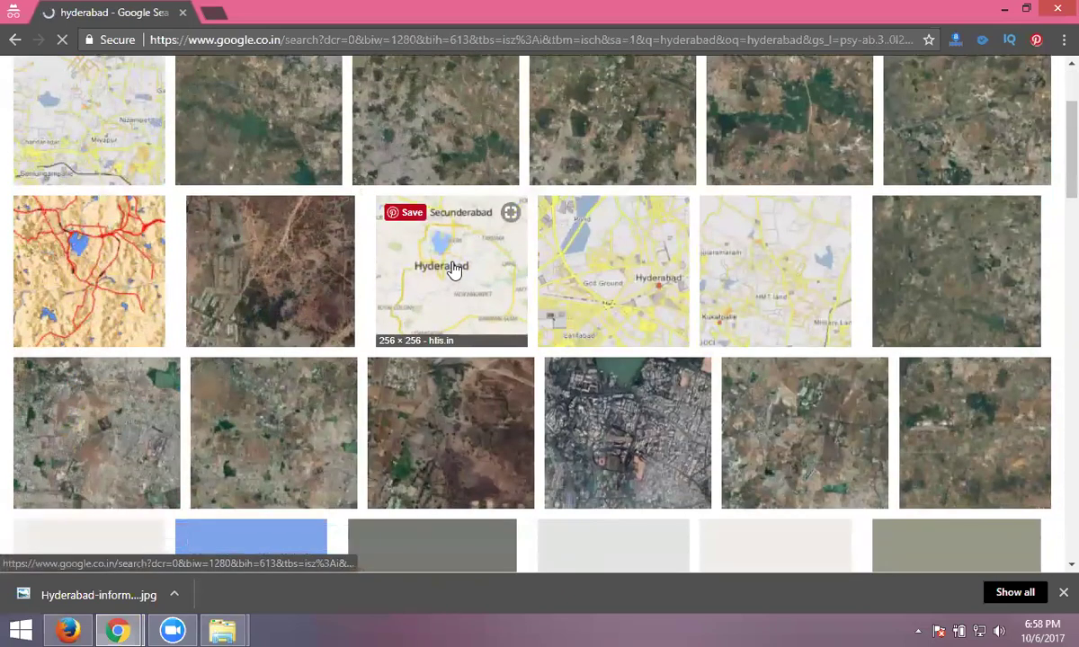
- Save the Hyderabad map image as 'hyderabad' and return to Facebook in Firefox
left_click(452, 269)
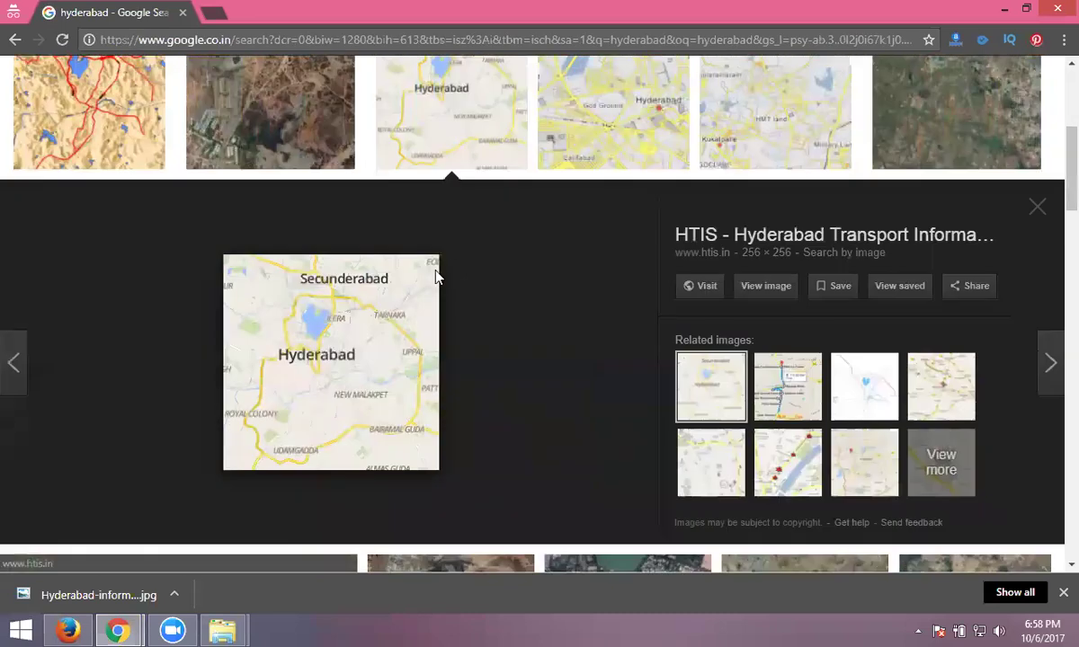
right_click(326, 323)
left_click(388, 465)
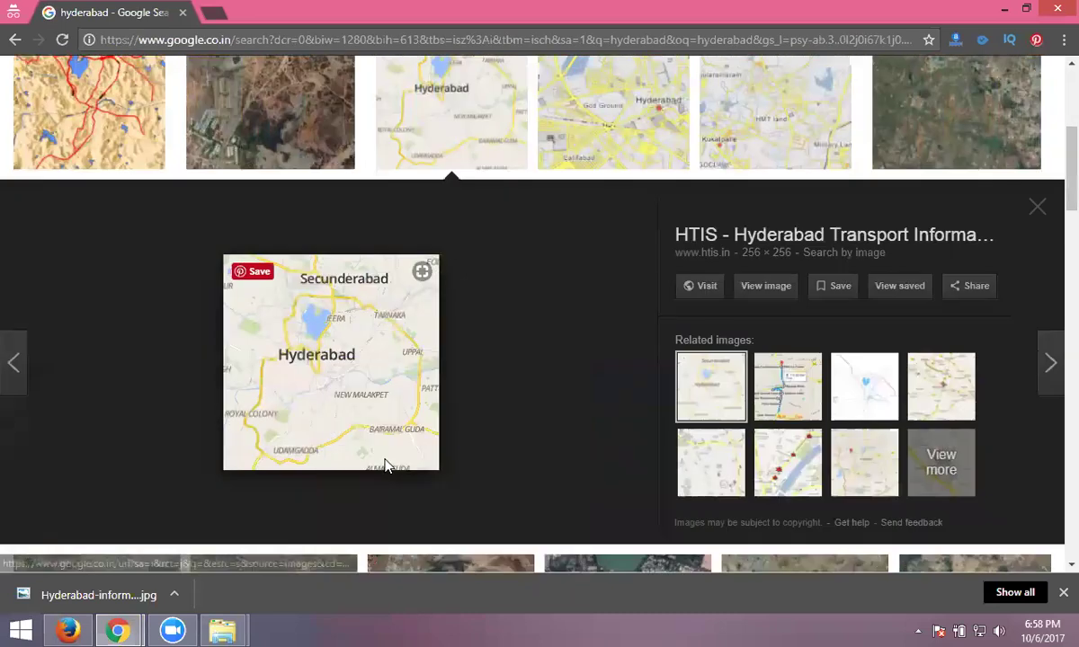
type("hy")
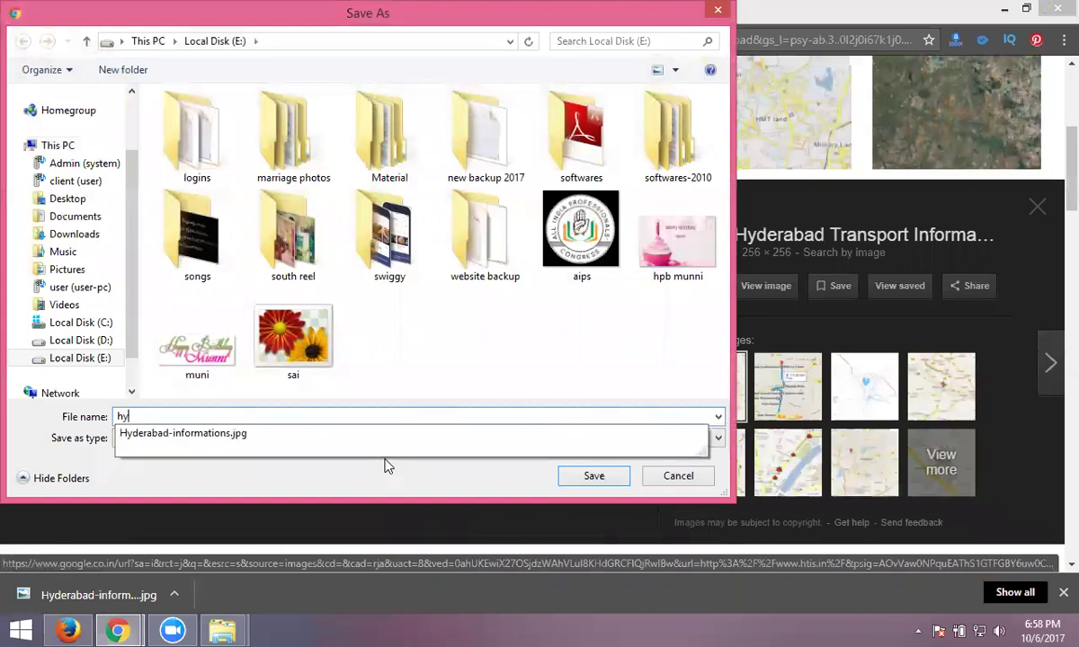
type("derabad")
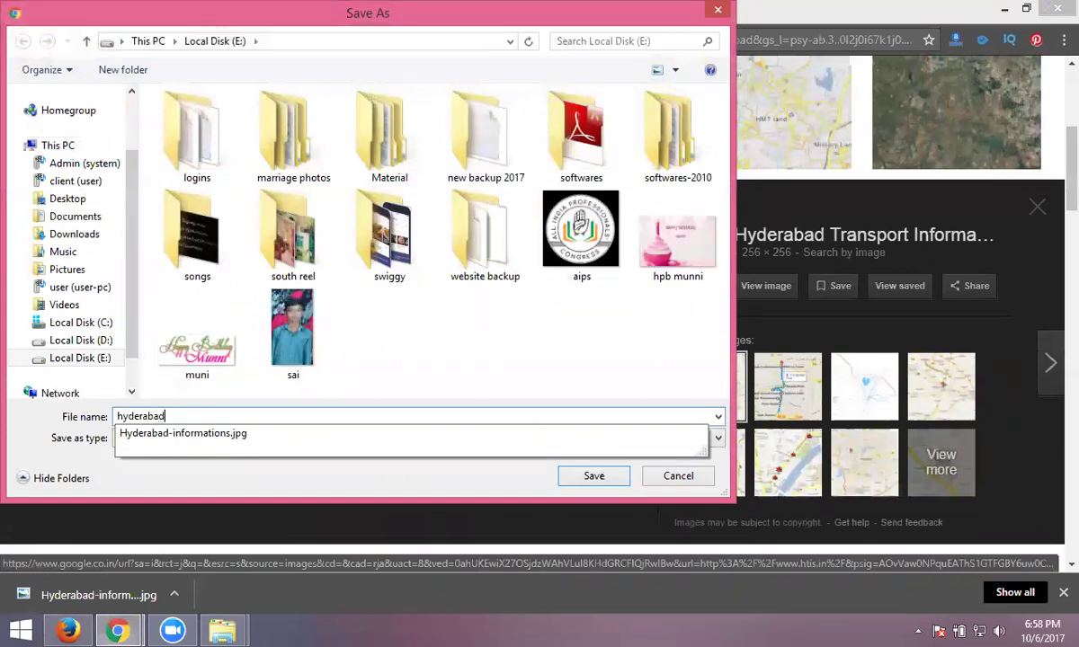
key("Return")
left_click(67, 629)
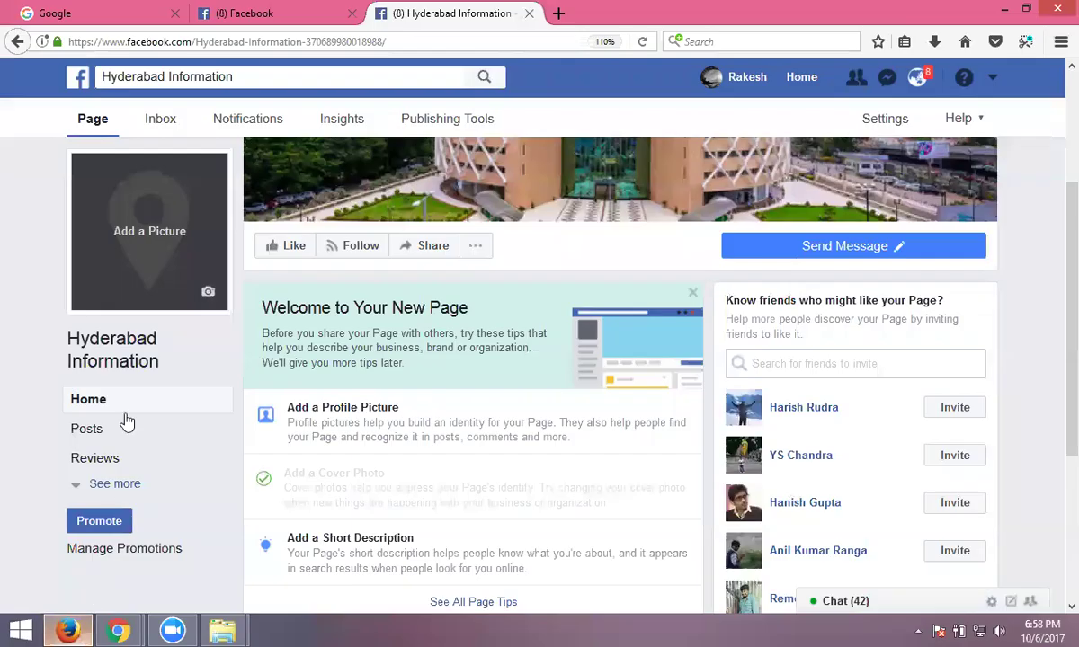
- Upload the hyderabad map from Local Disk (E:) as the page's profile picture and save
left_click(209, 289)
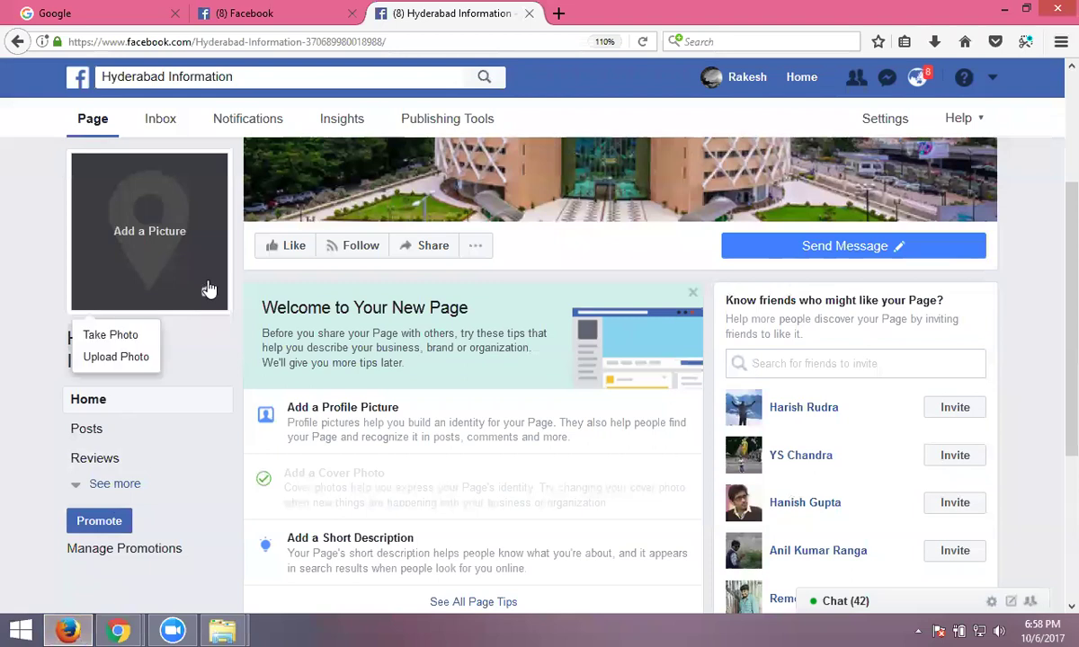
left_click(113, 340)
left_click(66, 327)
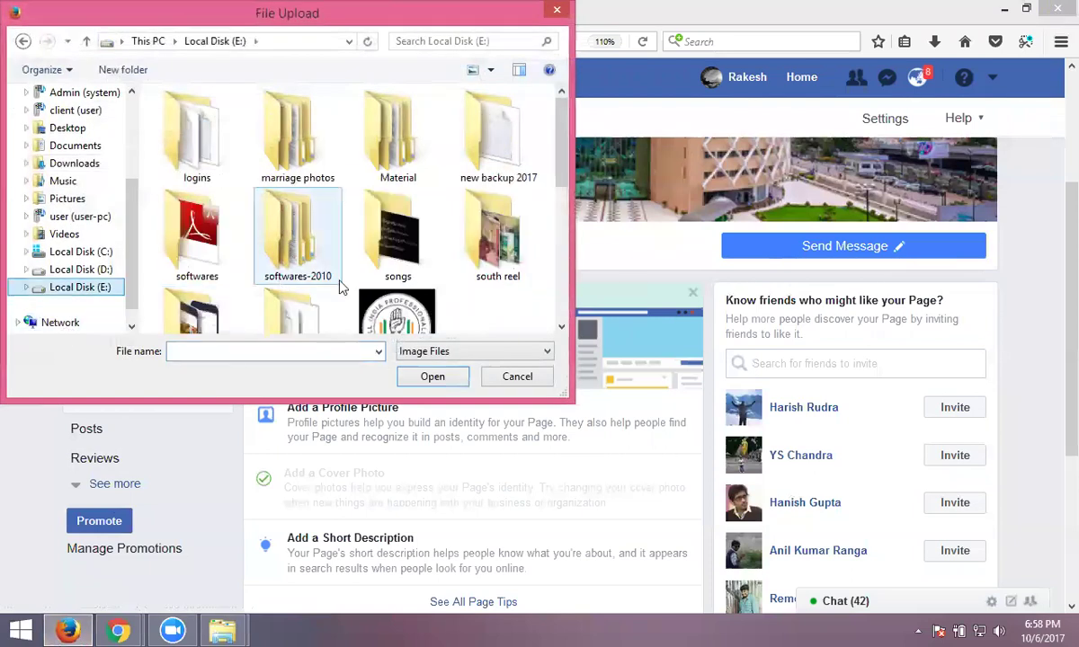
scroll(407, 256, "down", 3)
double_click(363, 159)
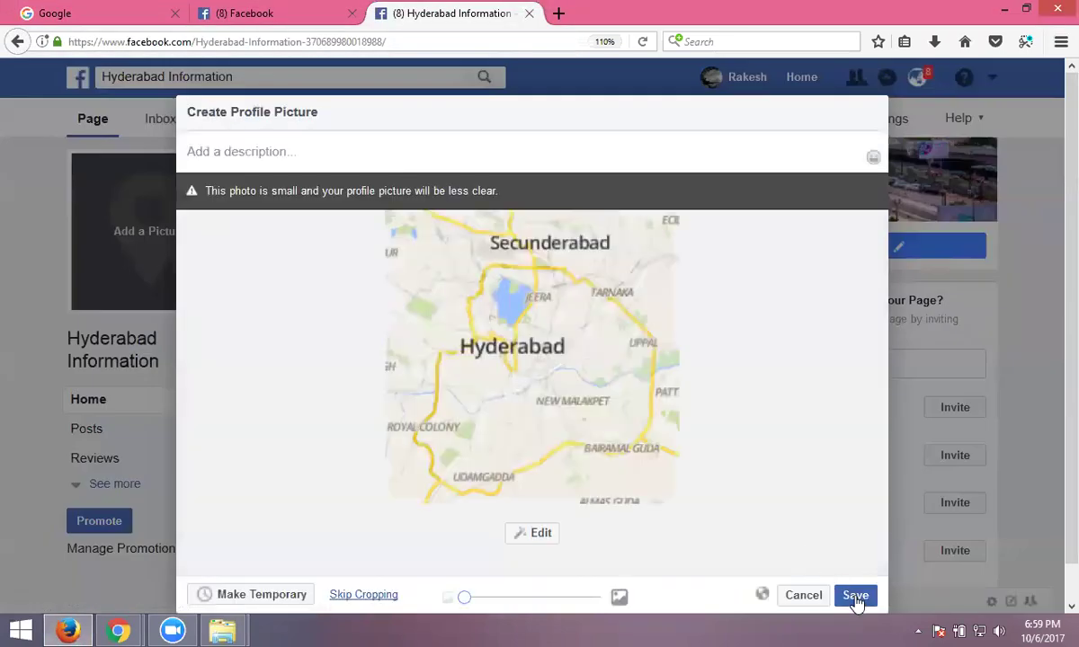
left_click(855, 596)
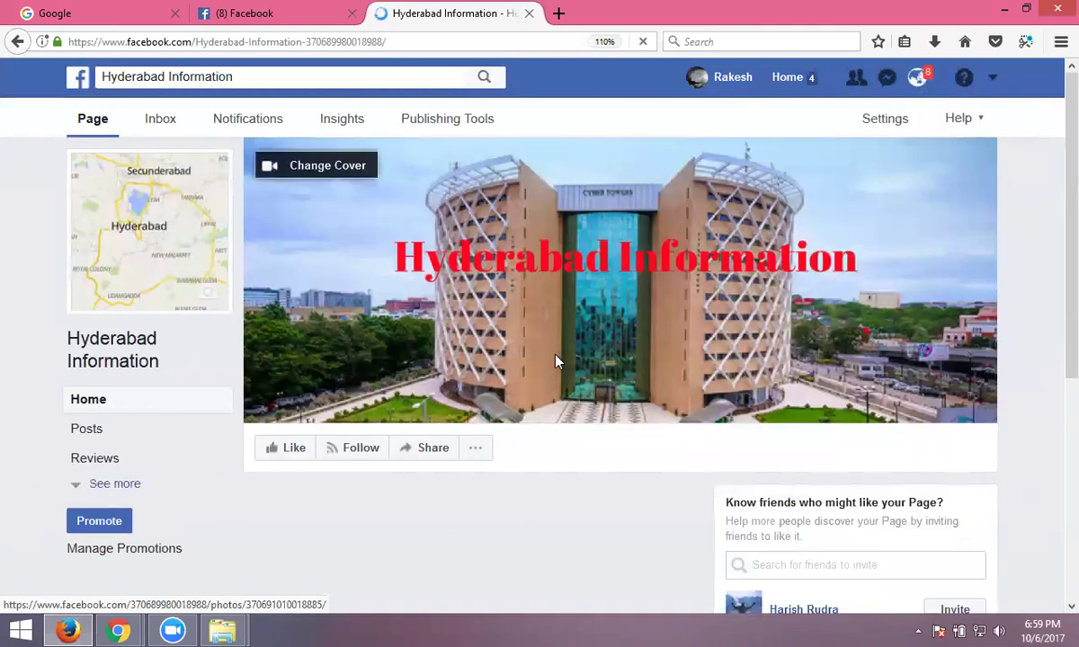
- Invite four suggested friends to like the Hyderabad Information page
scroll(539, 288, "down", 5)
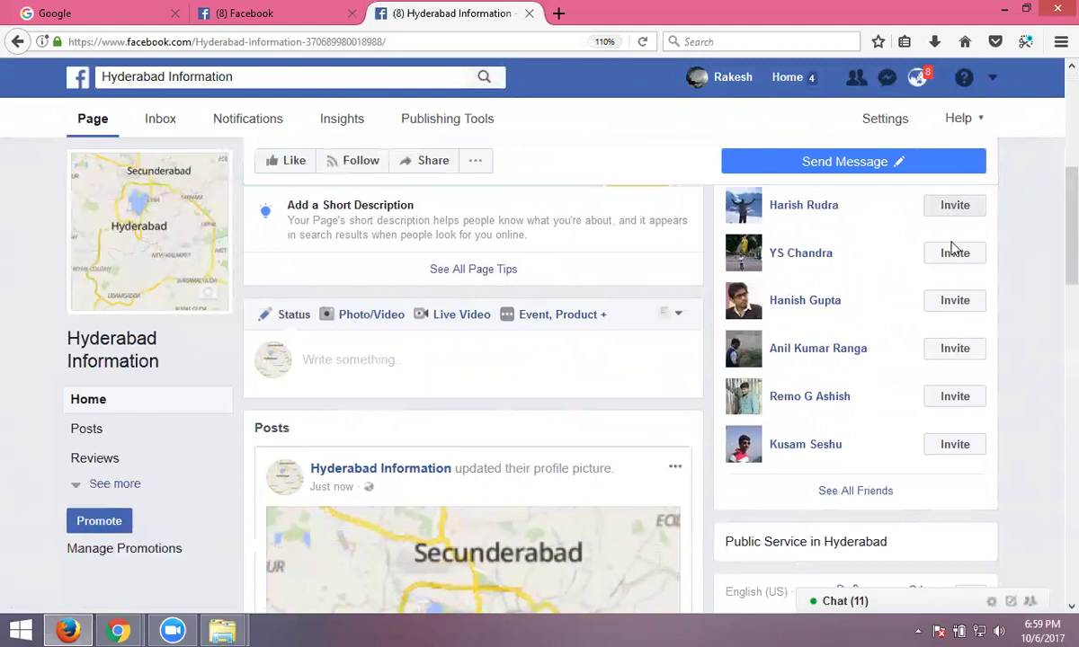
left_click(954, 348)
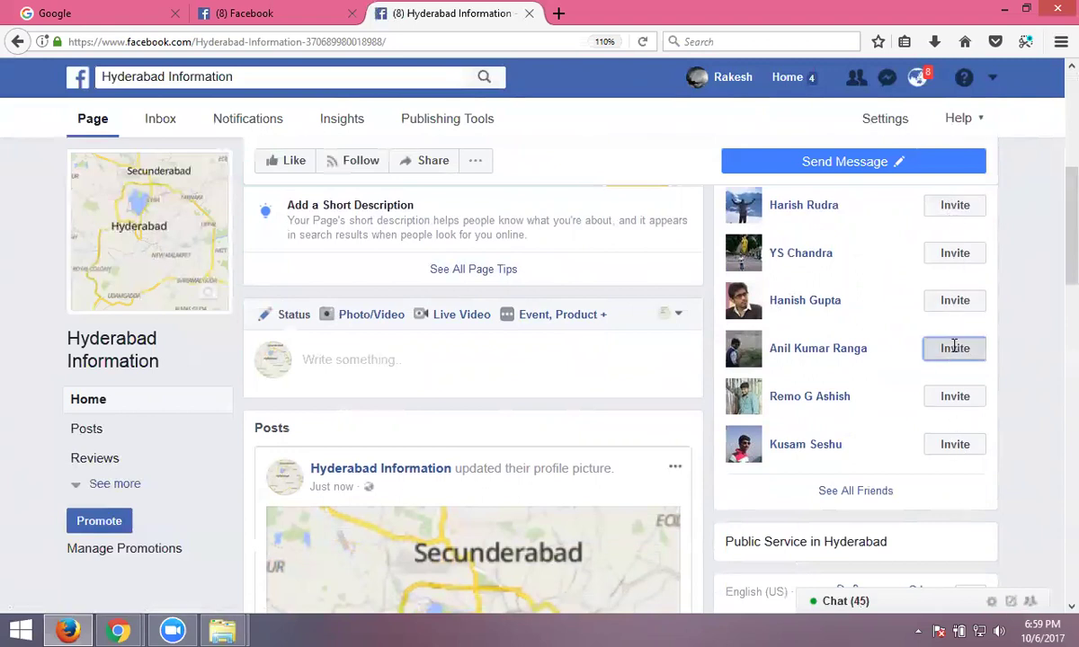
left_click(951, 447)
left_click(954, 300)
left_click(957, 252)
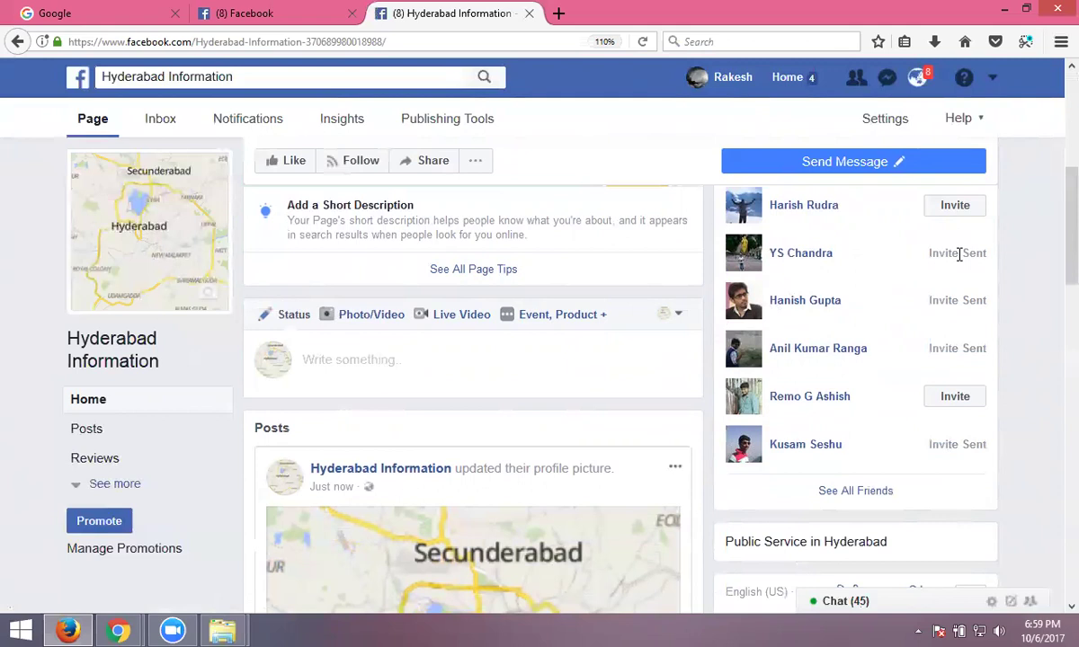
left_click(316, 225)
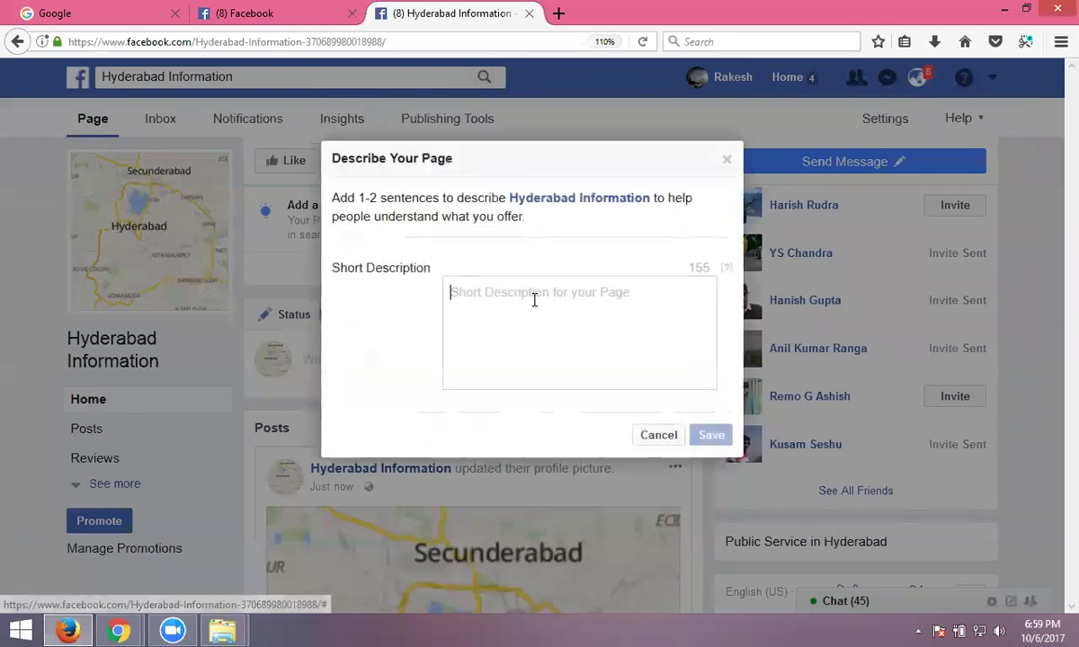
- Save the short description 'This Page Belongs to Hyderabad Latest Updates - Traffic, Special Offers, News, Events'
left_click(534, 300)
type("T")
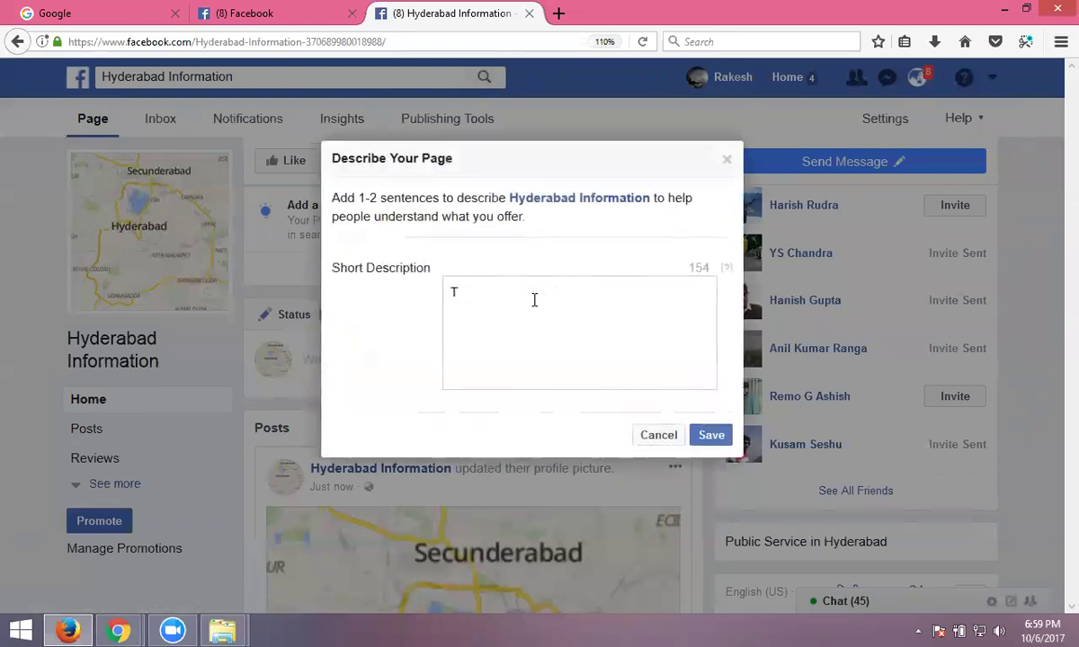
type("his Page ")
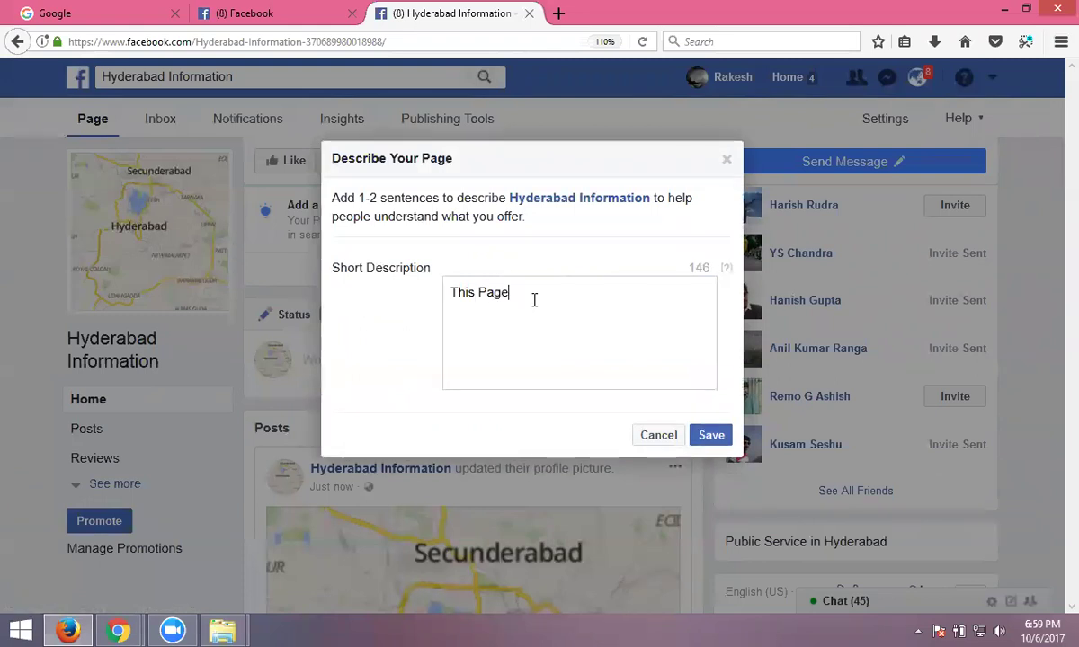
type("Belongs to")
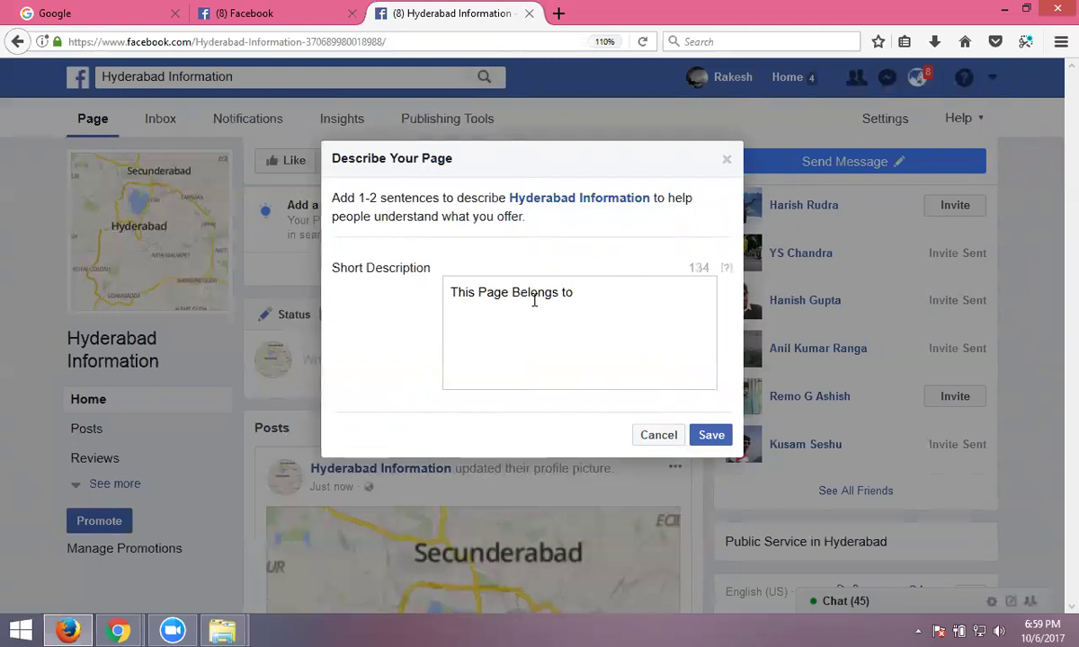
type(" Hyderabad Latest U")
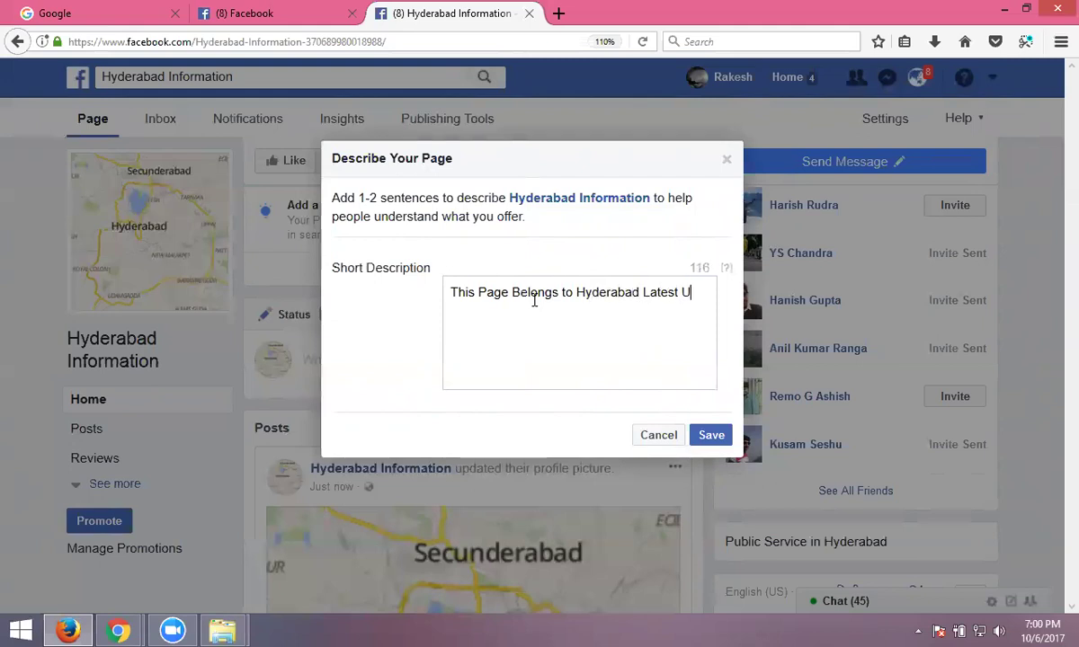
type("pdates - Traffic,")
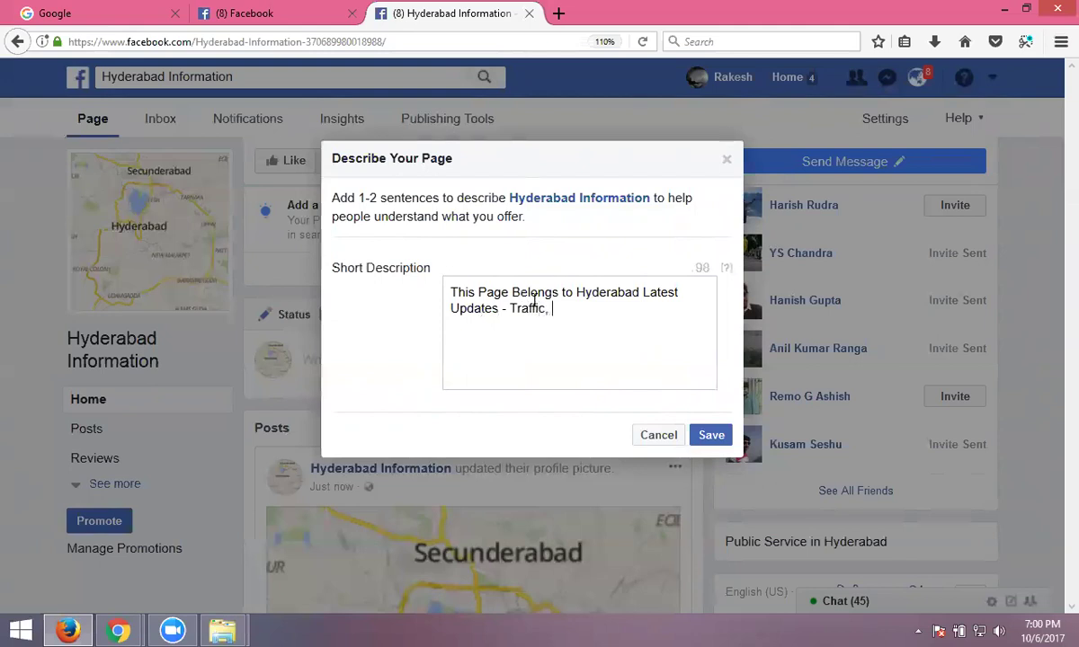
type(" Special Offers, News")
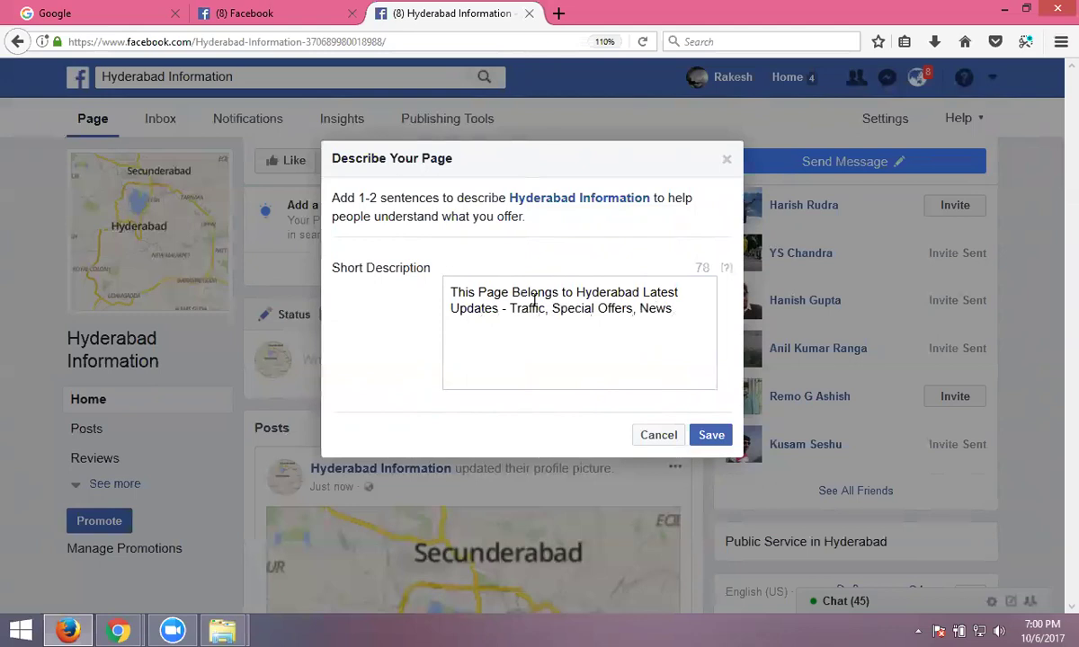
type(", Even")
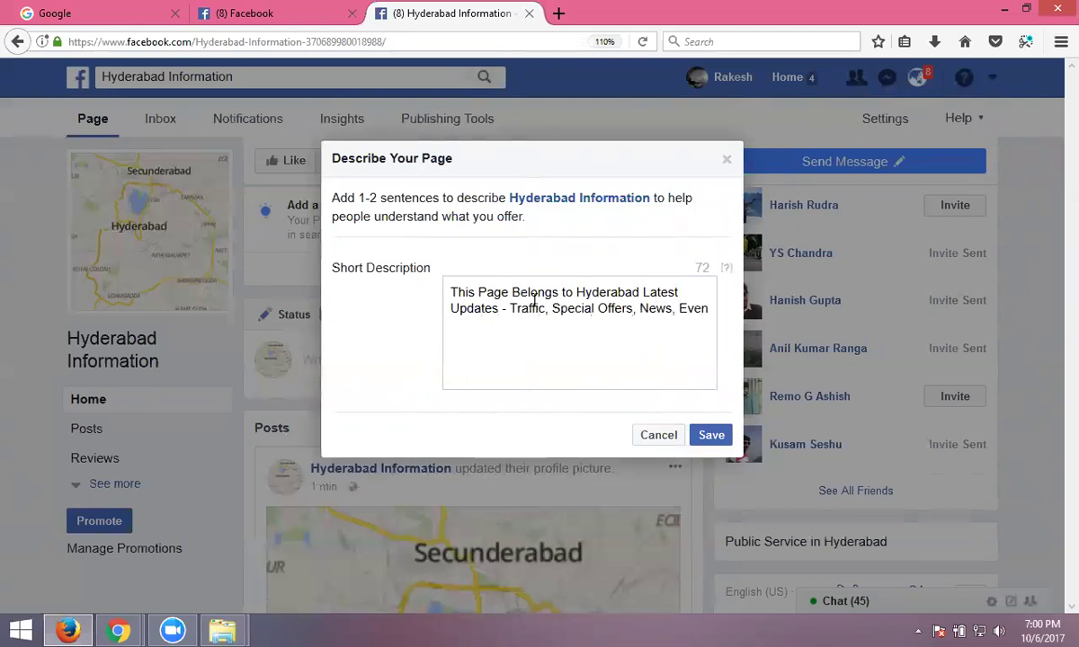
type("ts, Etc,")
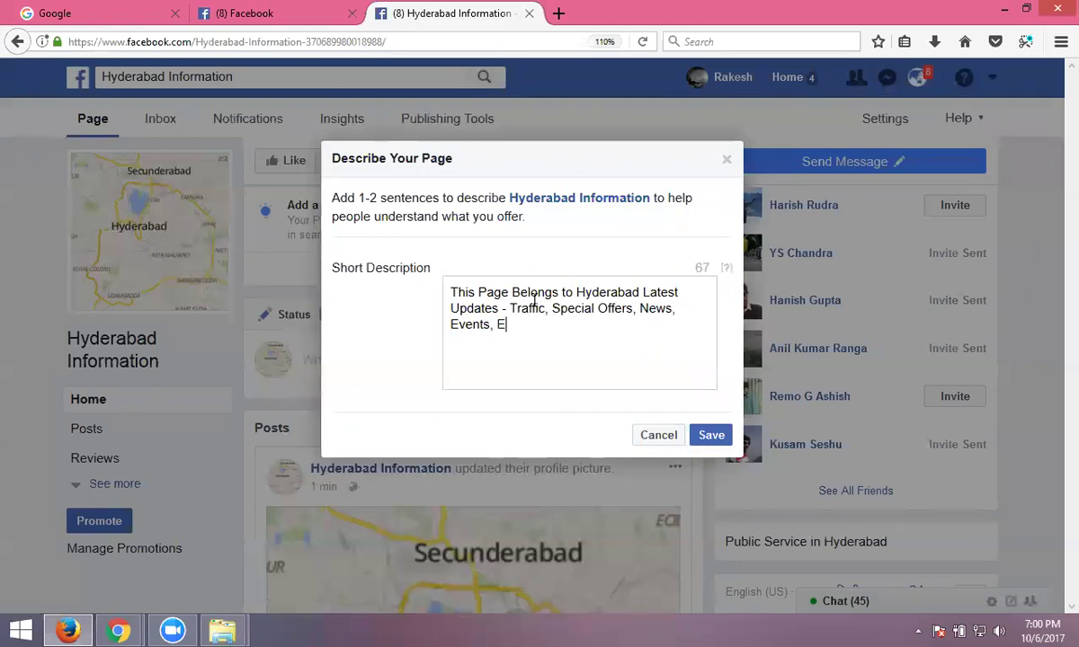
type("...")
left_click(711, 436)
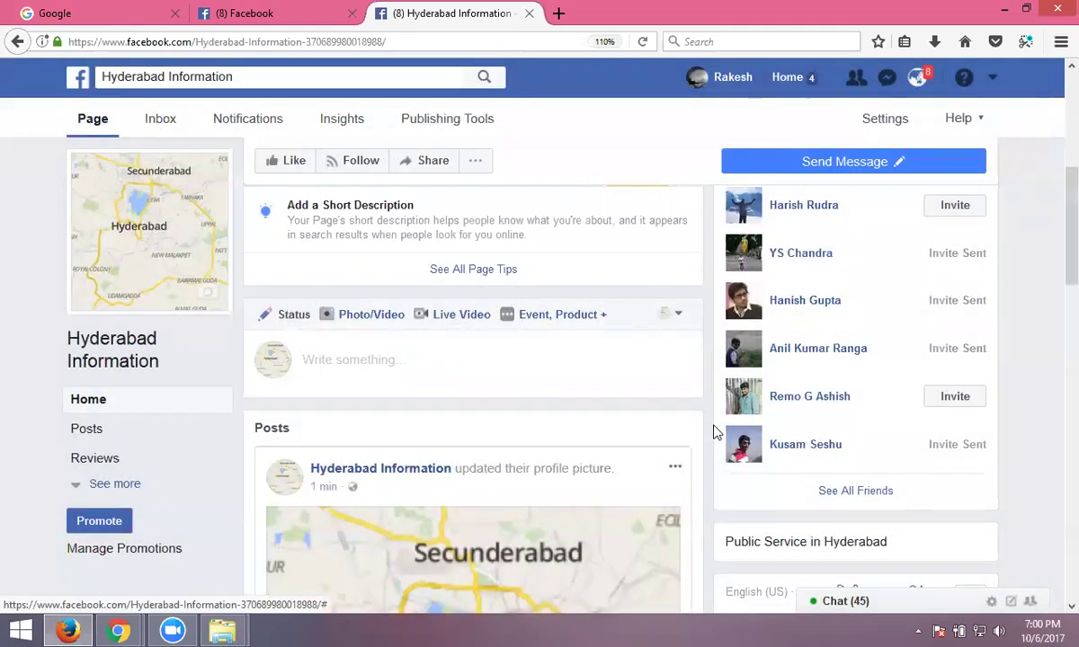
left_click_drag(195, 41, 392, 38)
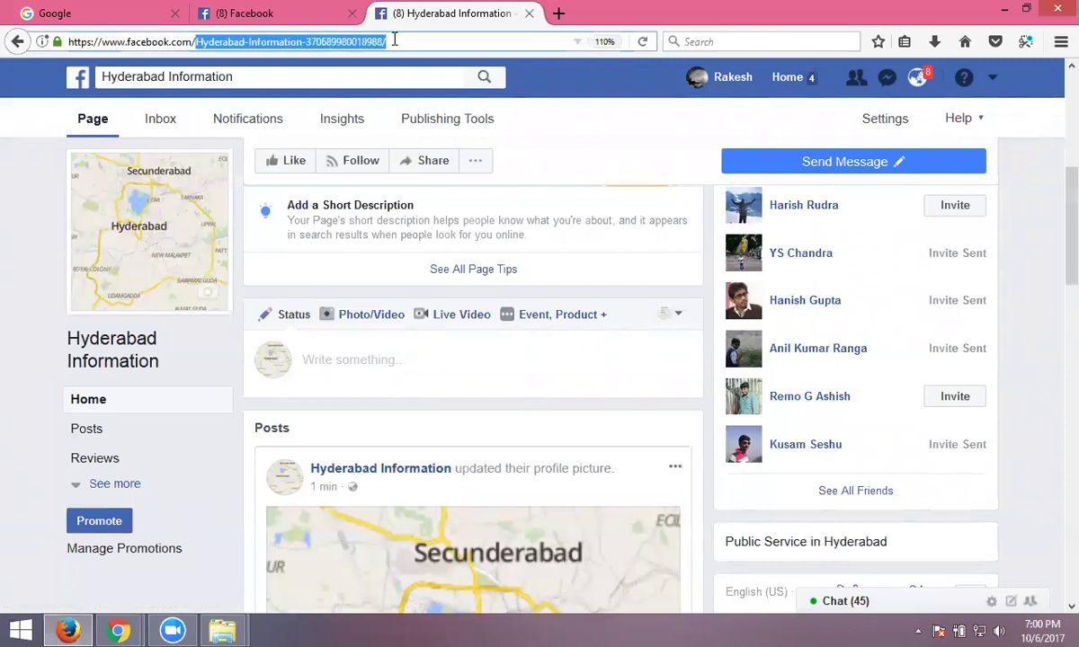
- Open the page's About section and enter the username hyderabadinformation
left_click(86, 484)
left_click(96, 546)
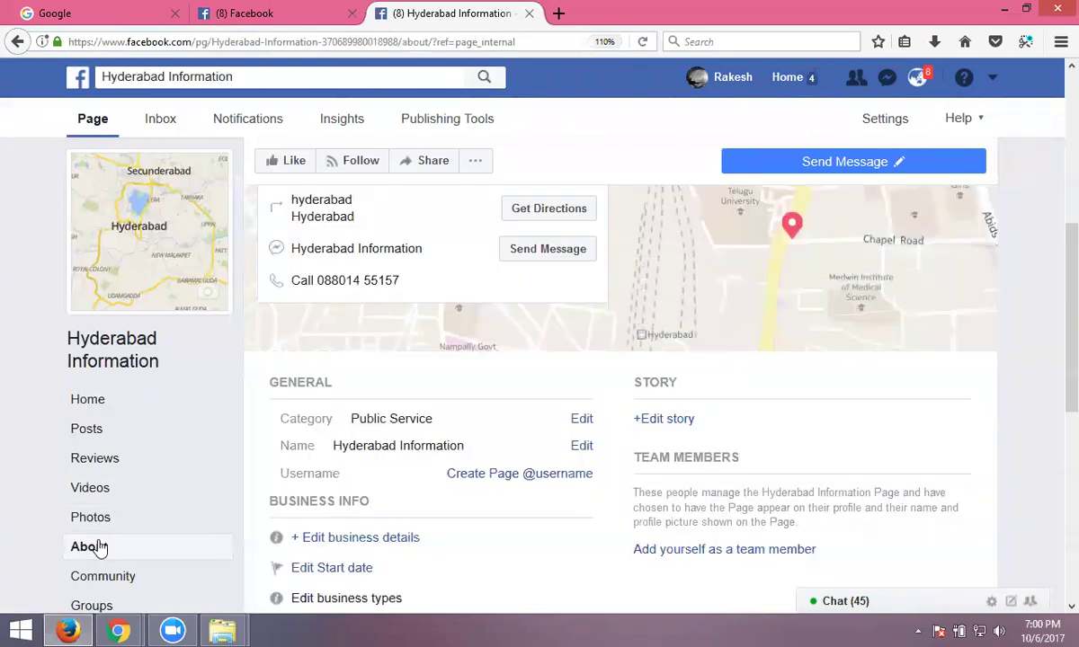
scroll(289, 498, "down", 3)
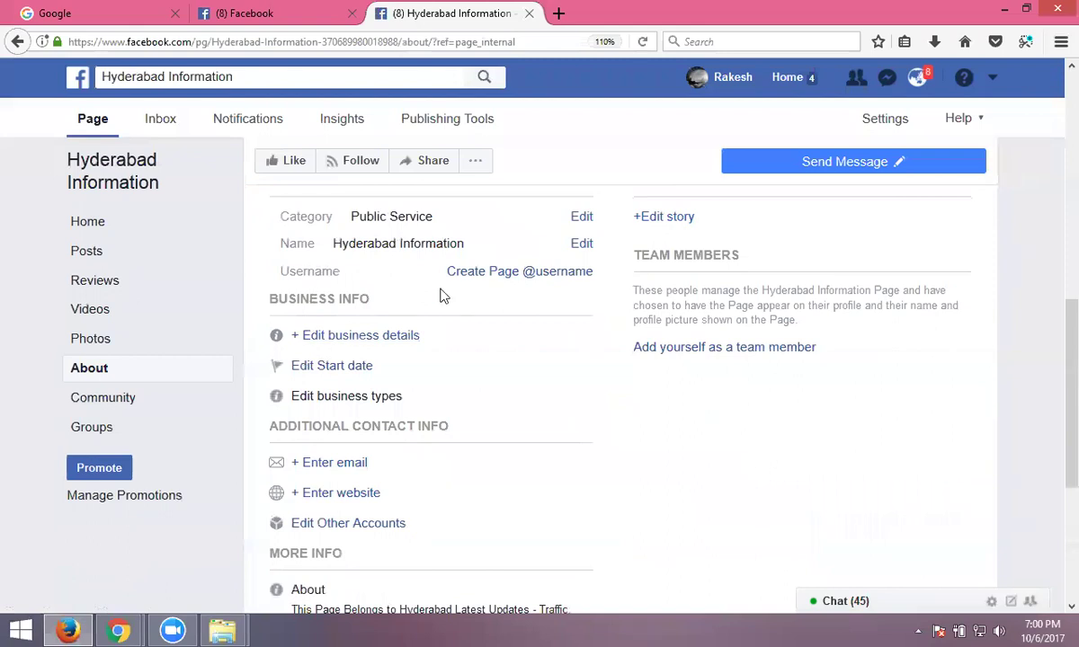
left_click(501, 281)
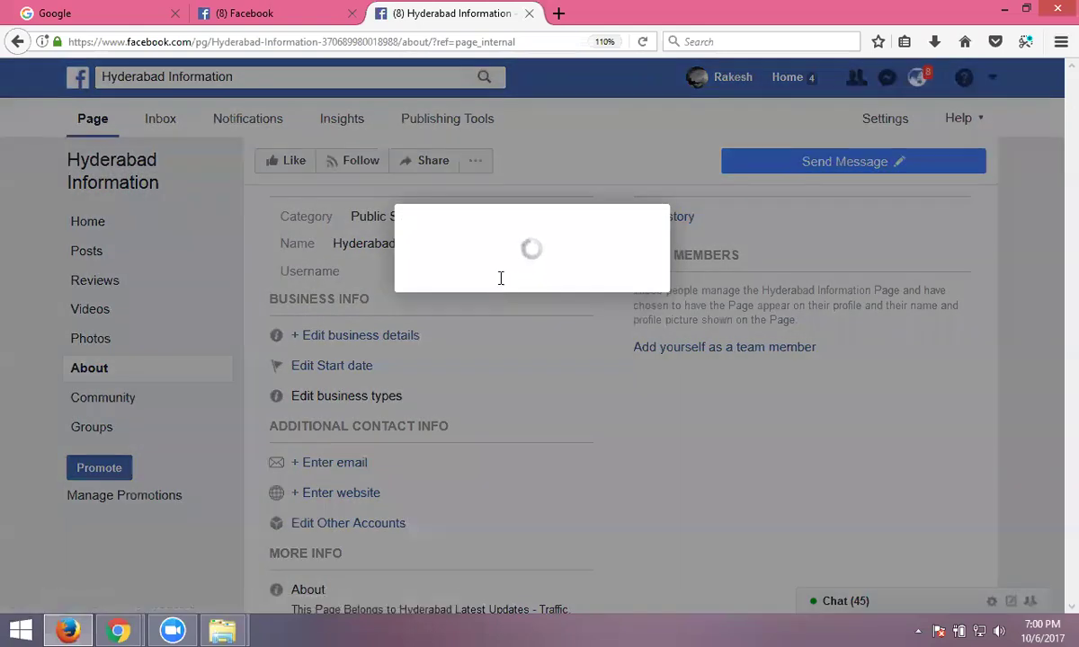
left_click(385, 384)
type("hyderaba")
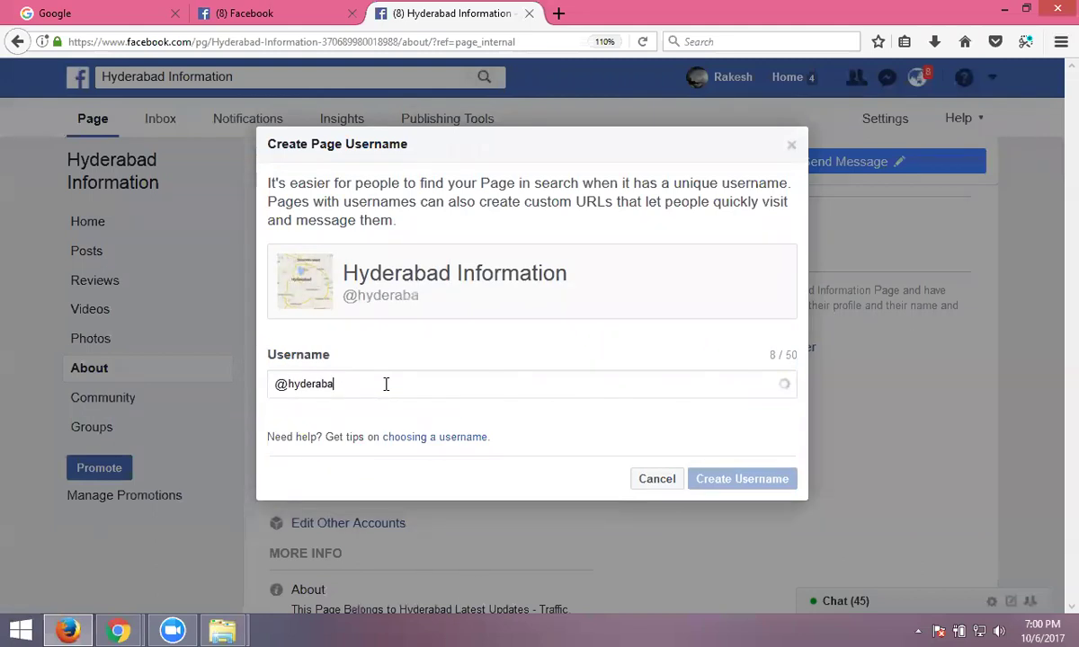
type("dinformation")
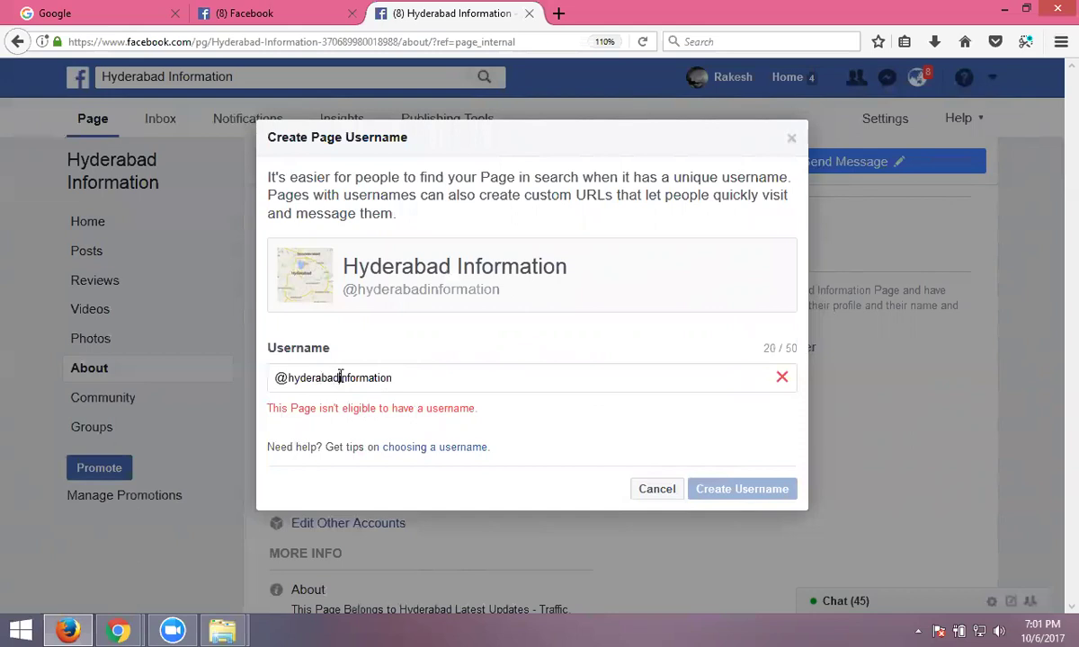
- Shorten the username to hydinformation and select it
left_click(339, 378)
key("BackSpace")
key("BackSpace")
key("BackSpace")
key("BackSpace")
key("BackSpace")
key("BackSpace")
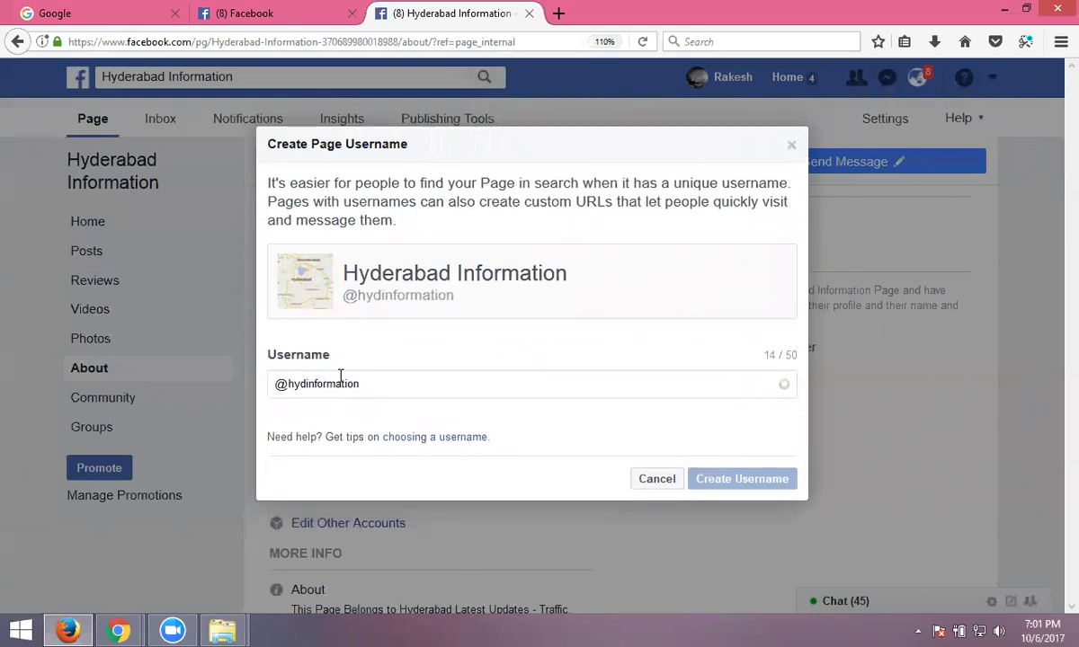
double_click(426, 378)
key("ctrl+c")
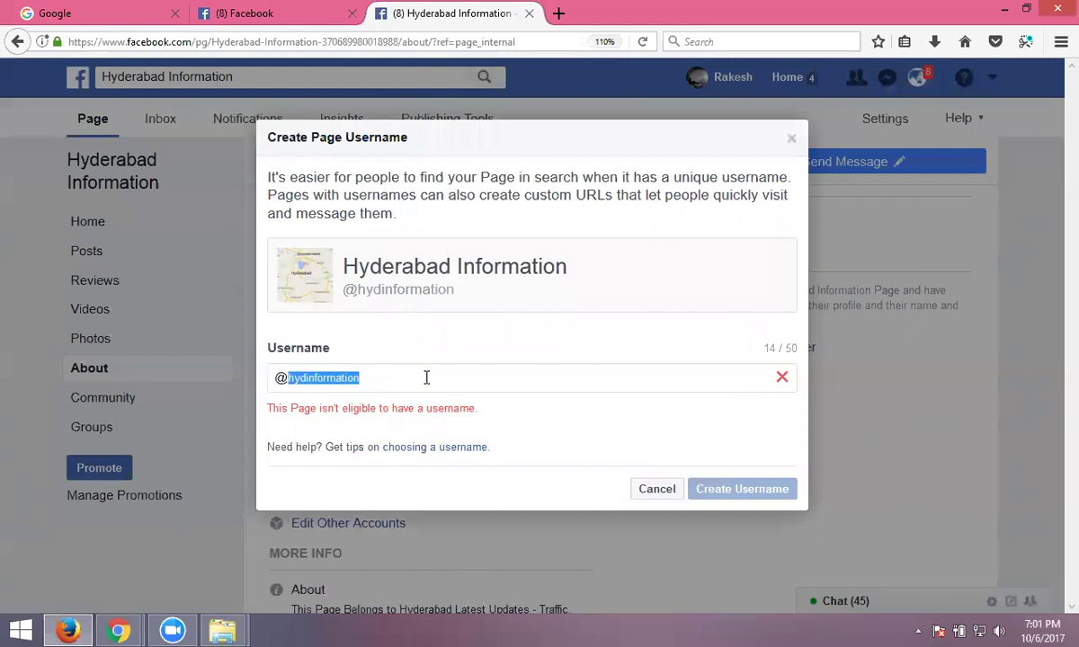
left_click(260, 15)
left_click(213, 41)
- Go to facebook.com/hydinformation and scroll through that page's BUYMARG posts
left_click(217, 41)
type("/")
key("ctrl+v")
key("Return")
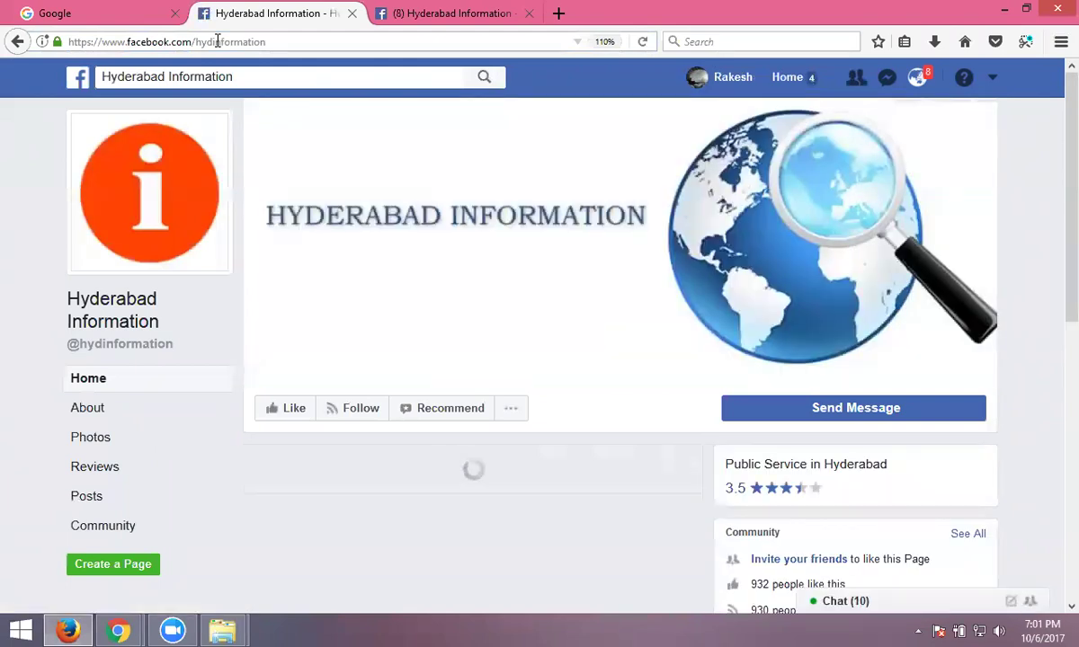
scroll(404, 320, "down", 3)
scroll(407, 322, "down", 12)
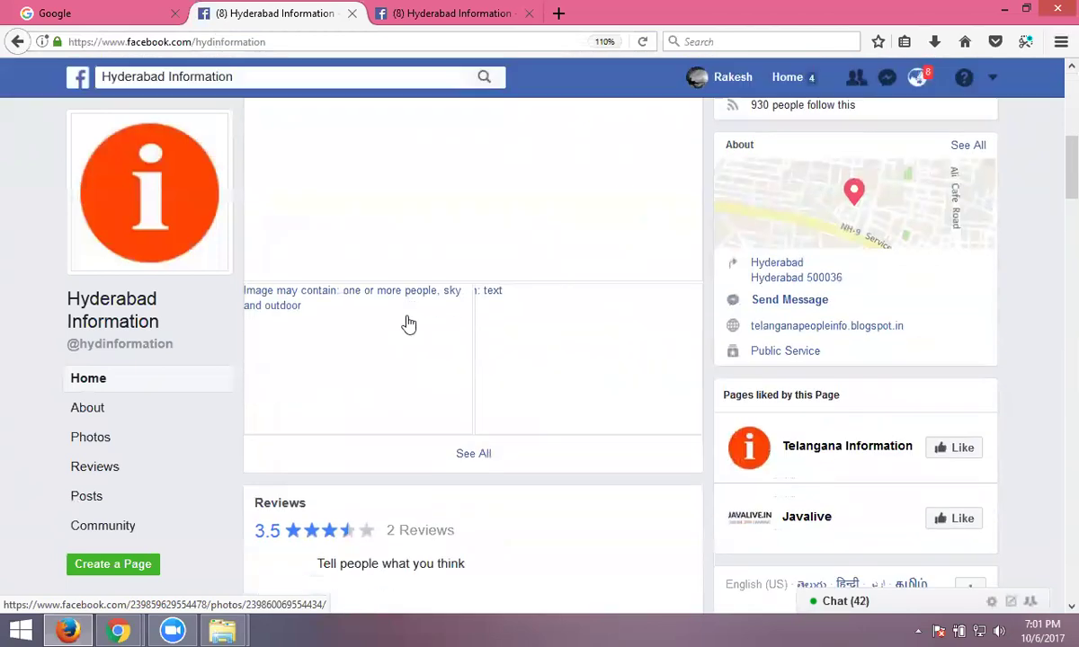
scroll(409, 322, "down", 3)
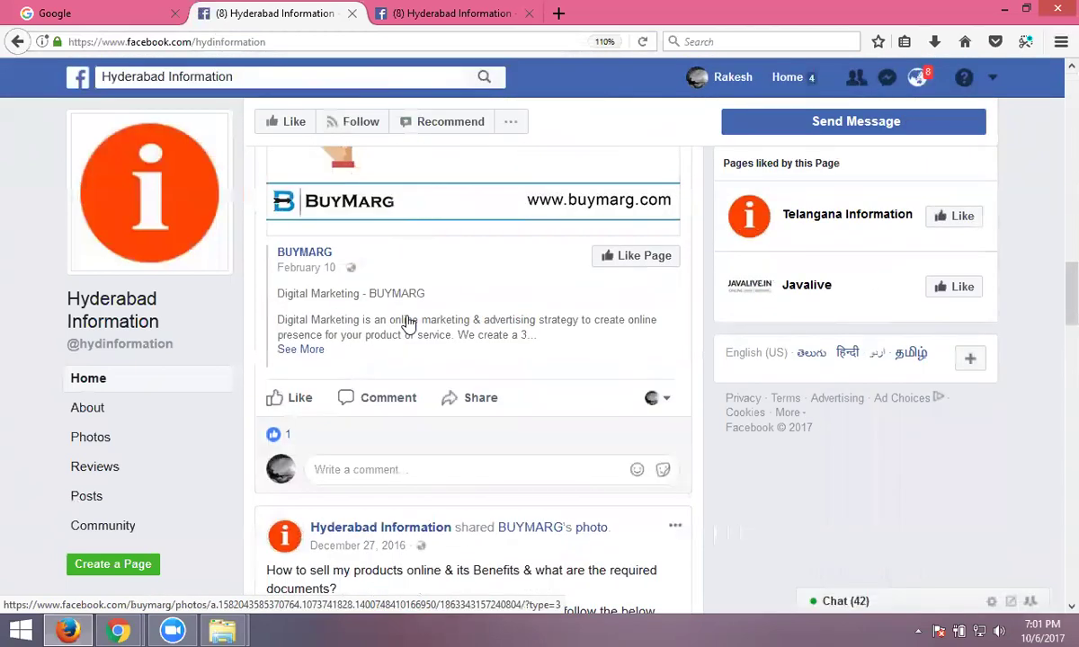
scroll(409, 322, "up", 4)
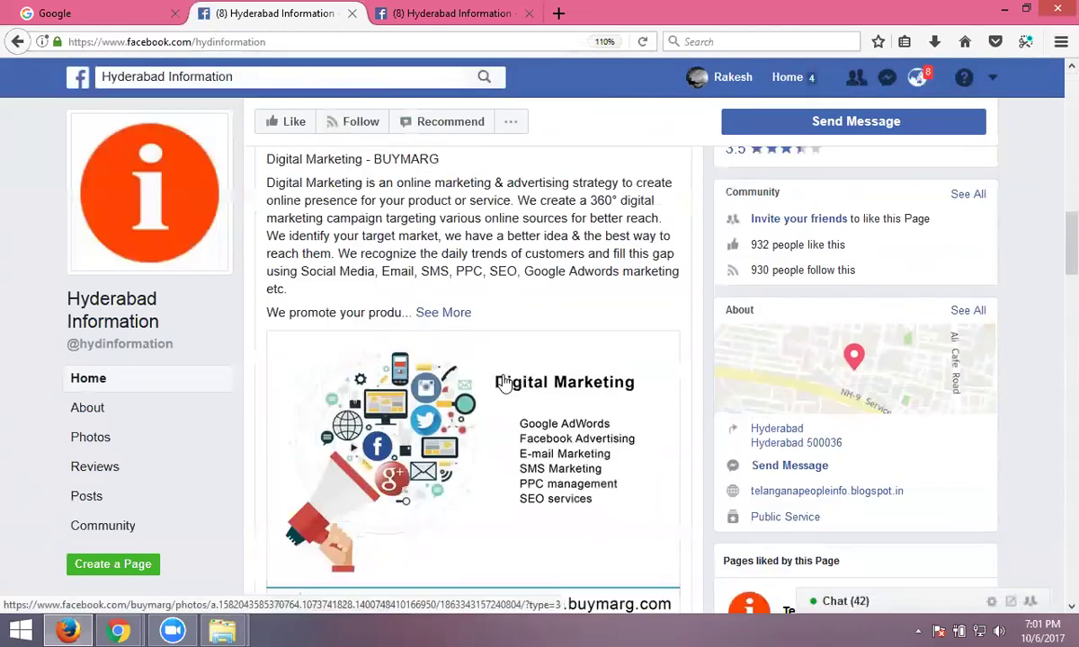
scroll(499, 380, "down", 8)
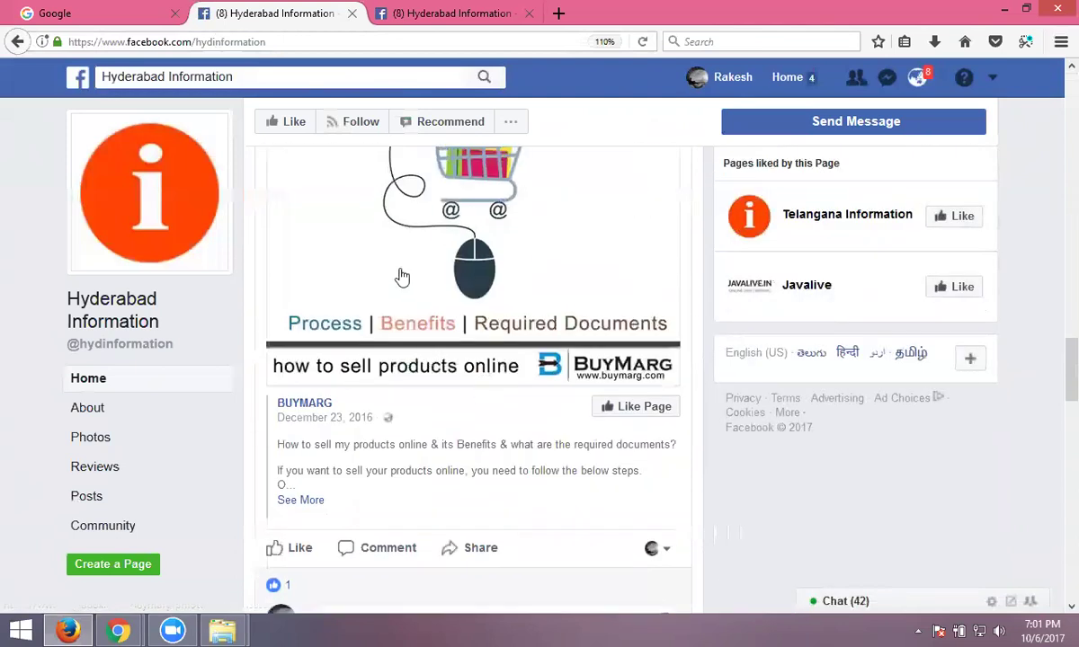
scroll(400, 279, "down", 8)
scroll(401, 284, "down", 8)
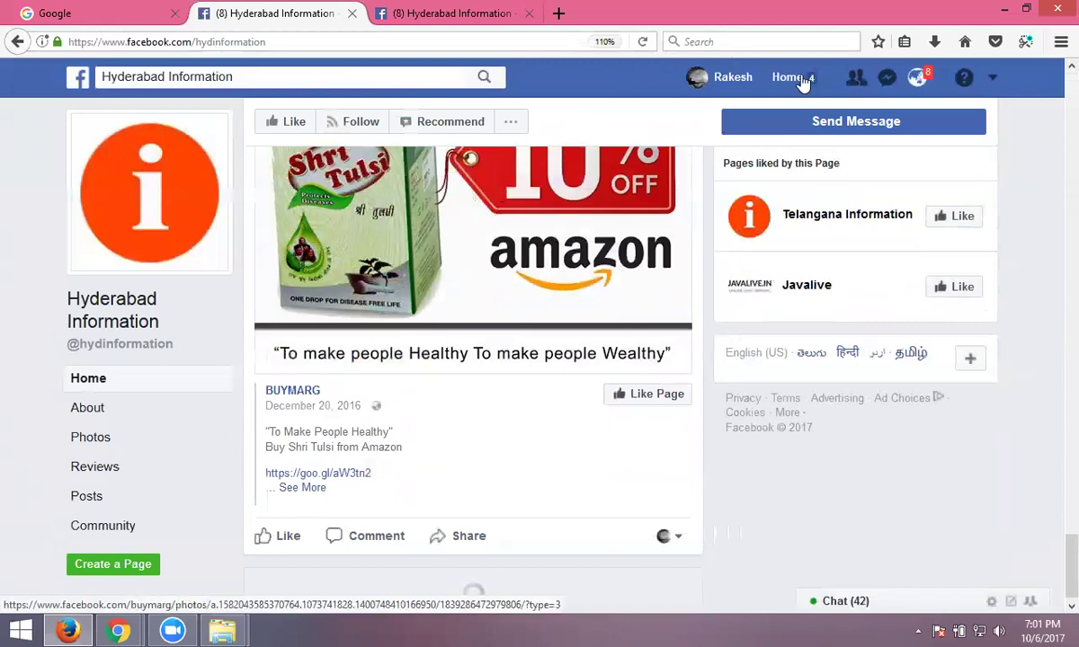
- Submit hydinformations as the username and close the Username Isn't Available notice
left_click(438, 18)
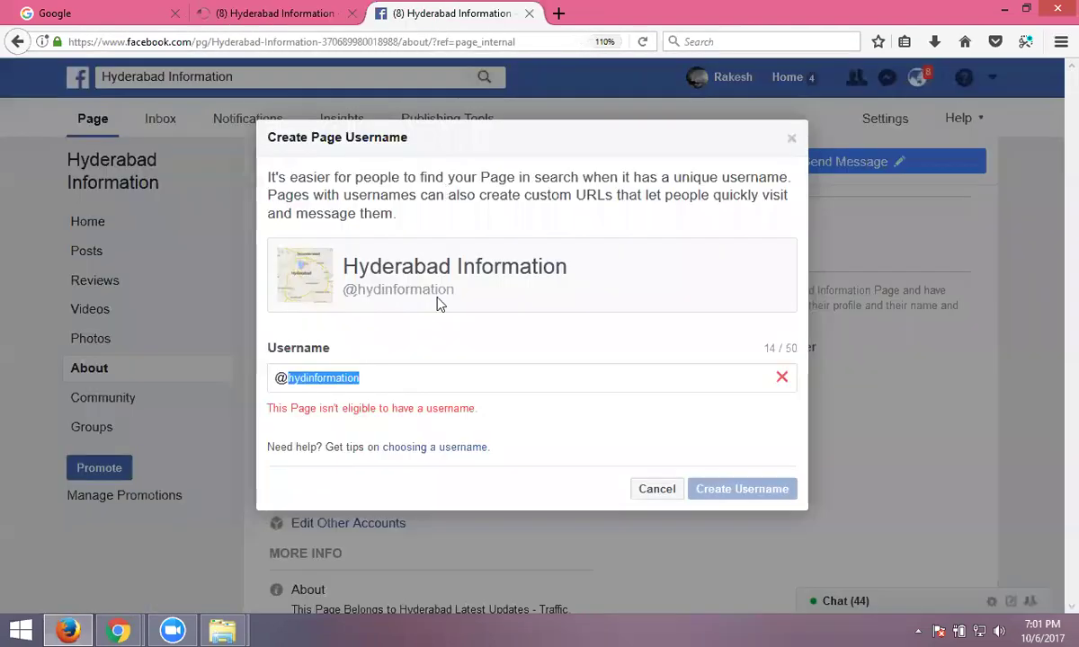
left_click(389, 378)
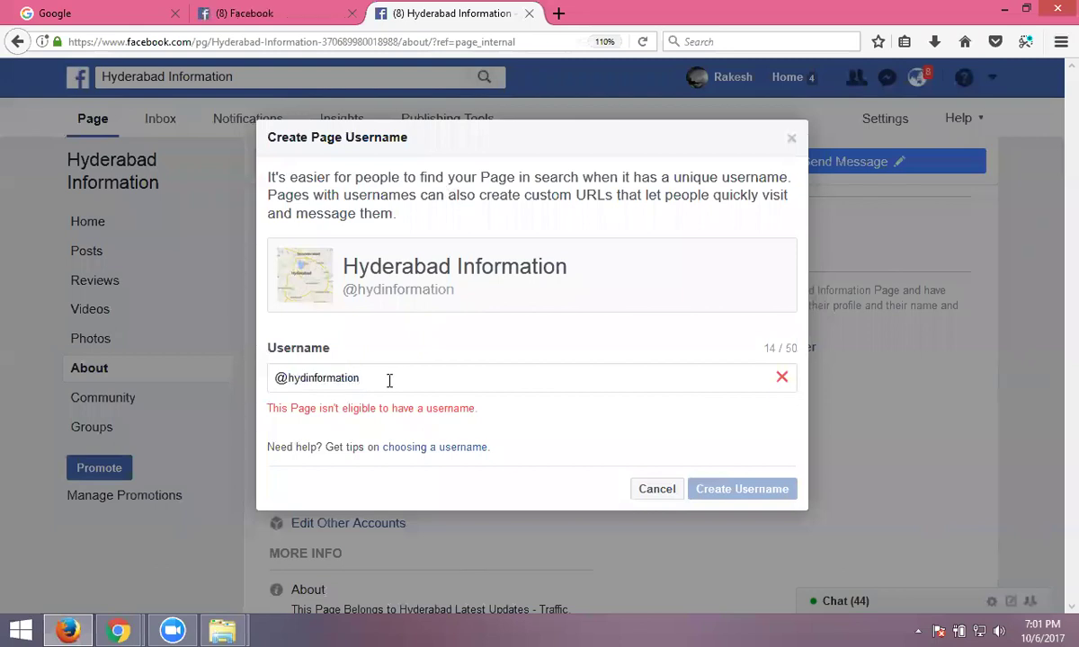
type("s")
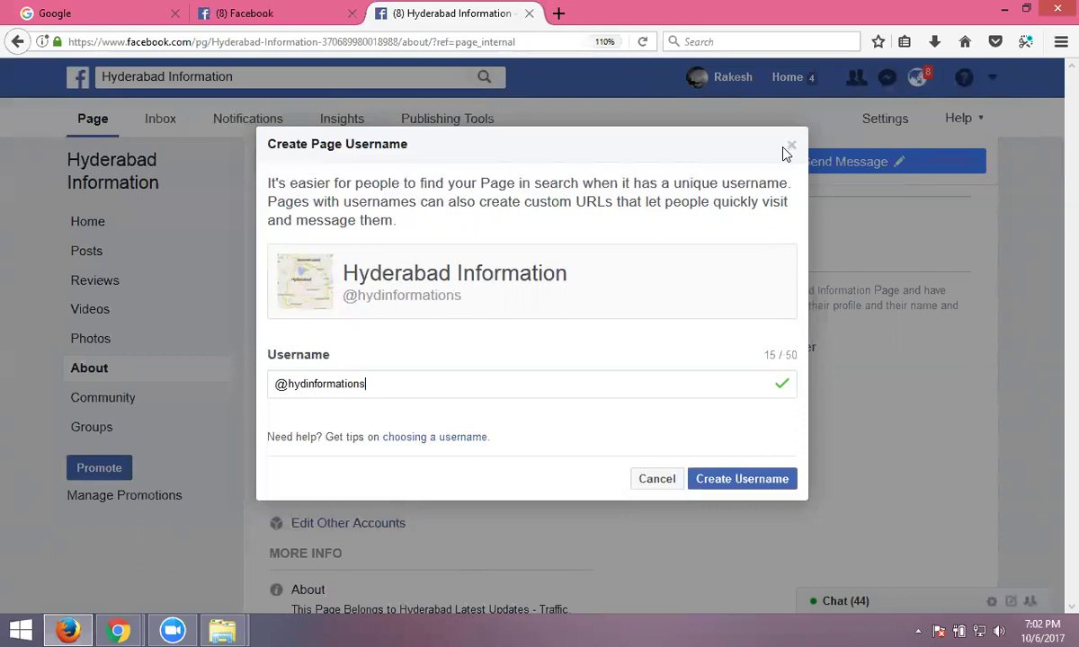
left_click(743, 483)
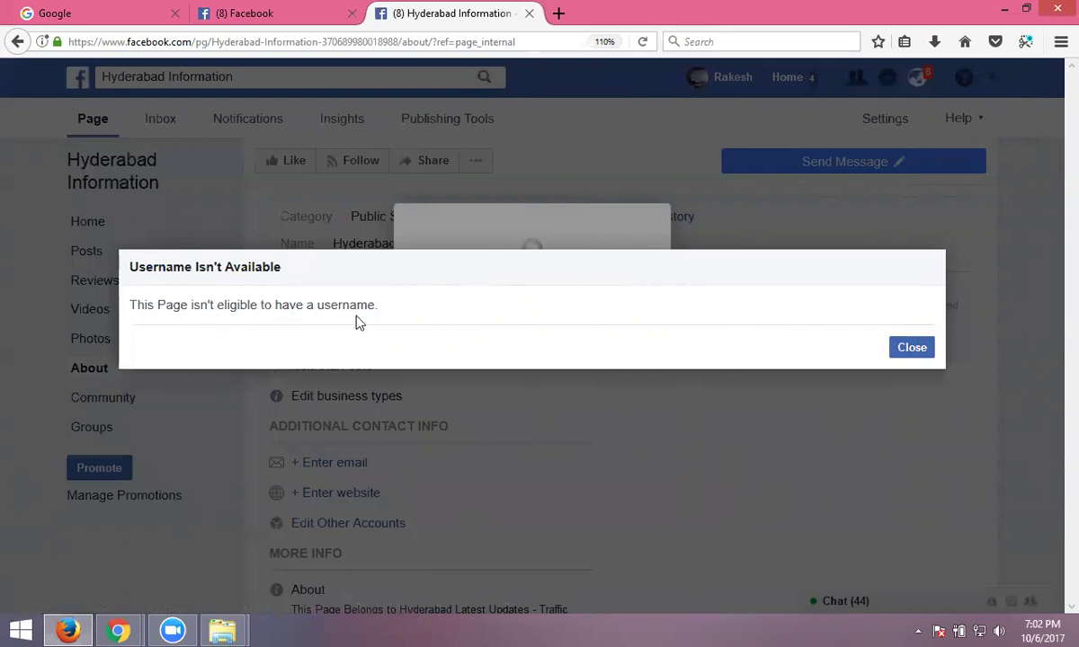
left_click(898, 350)
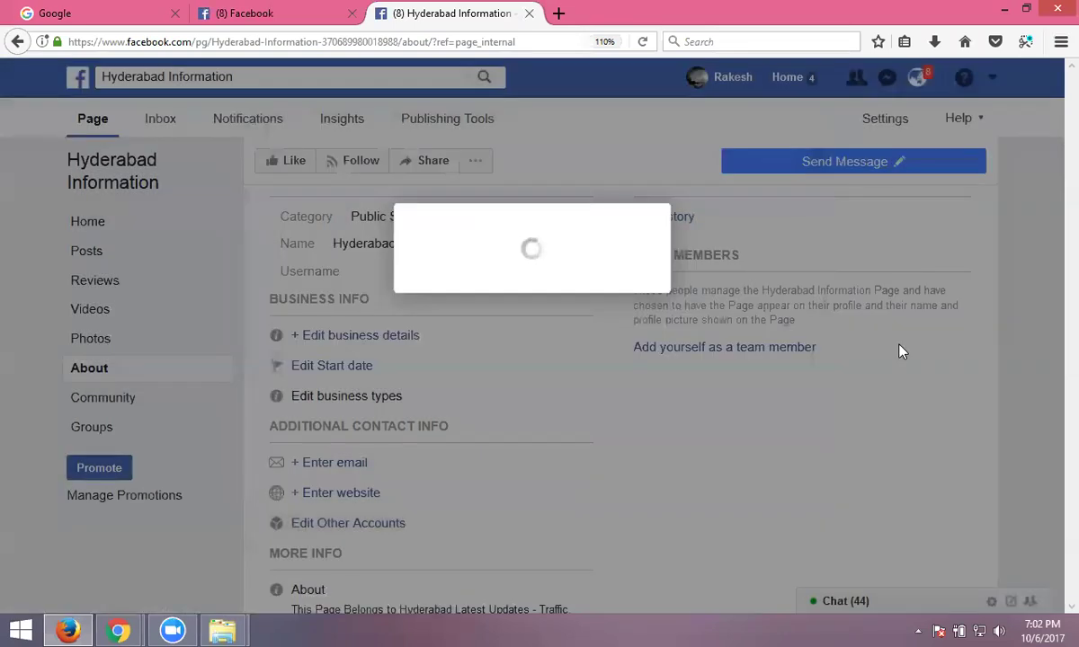
- Reload the page and review its About section, showing the Public Service category
left_click(642, 41)
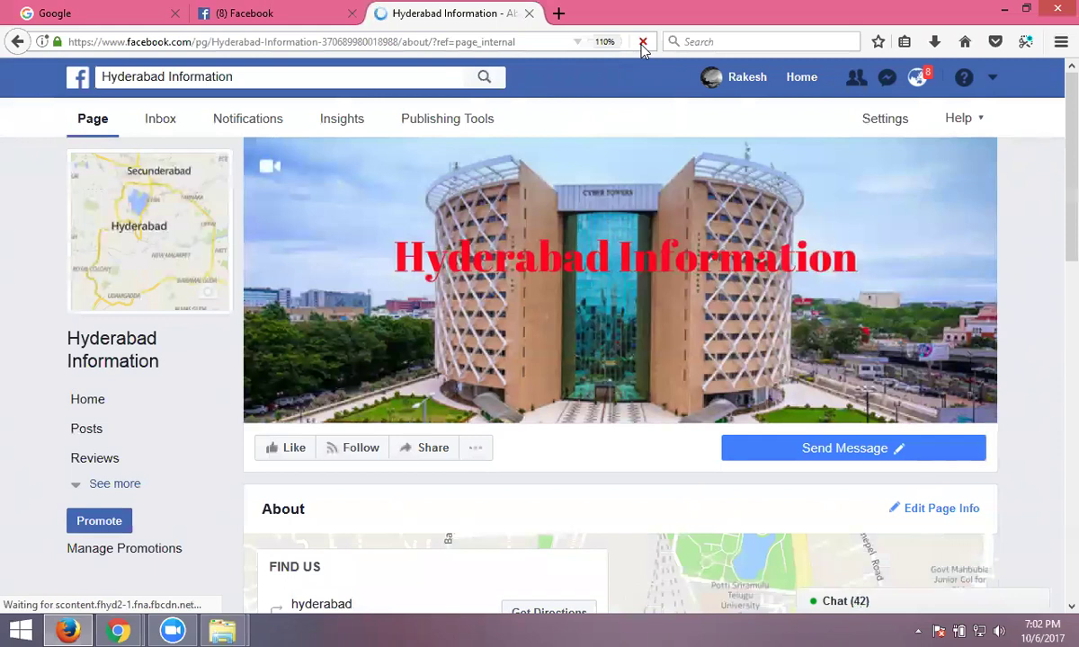
scroll(458, 135, "down", 3)
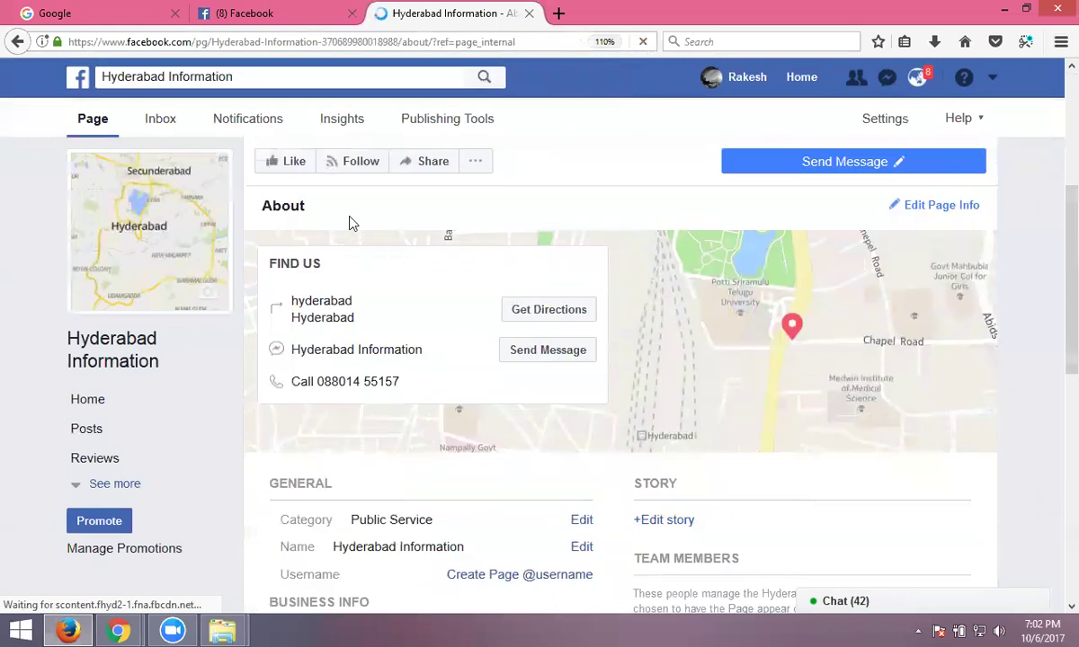
left_click(77, 409)
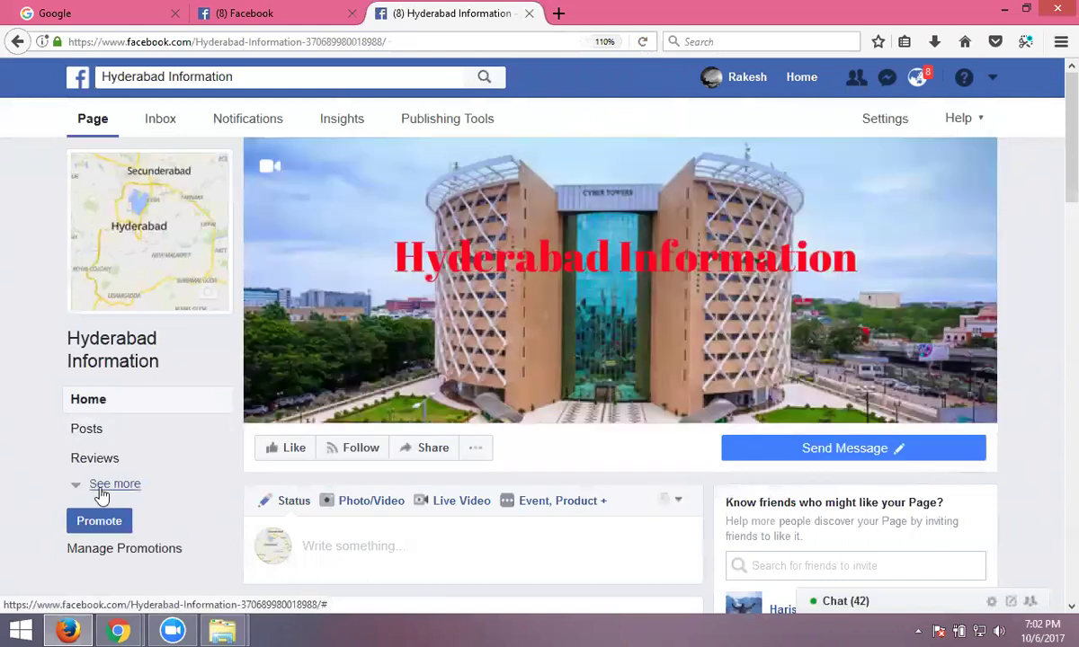
left_click(101, 486)
left_click(92, 562)
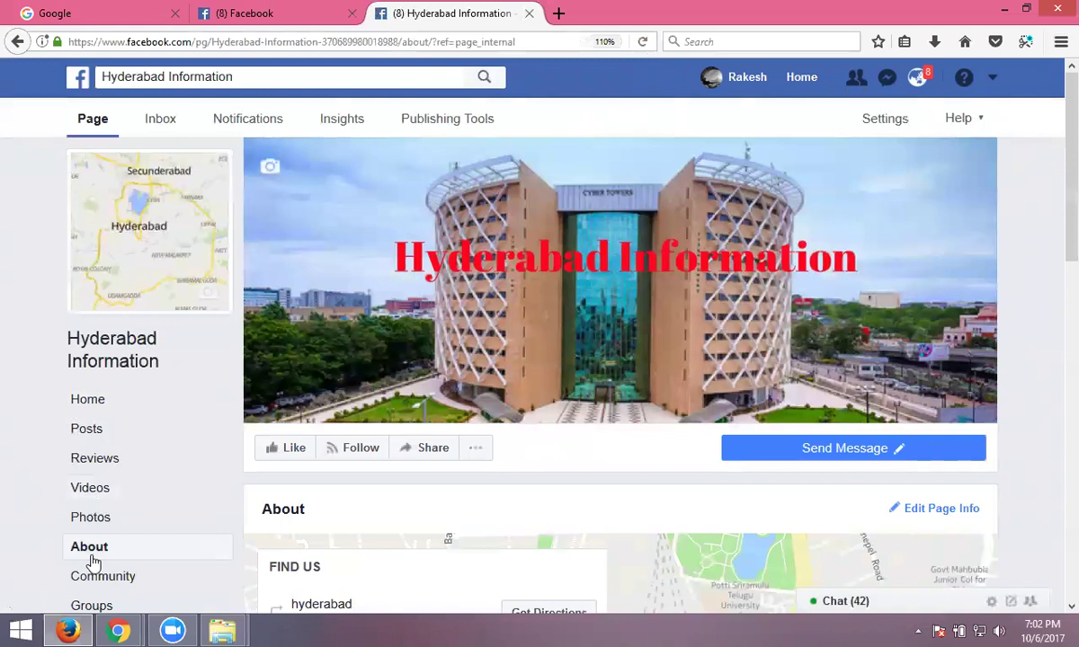
left_click(90, 551)
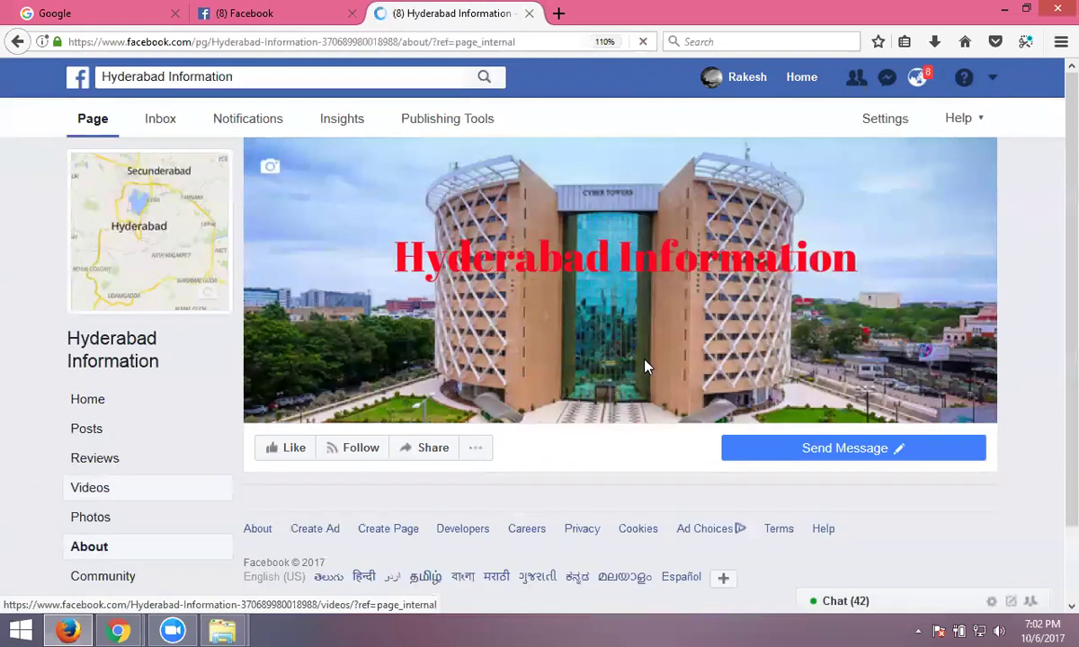
scroll(453, 308, "down", 5)
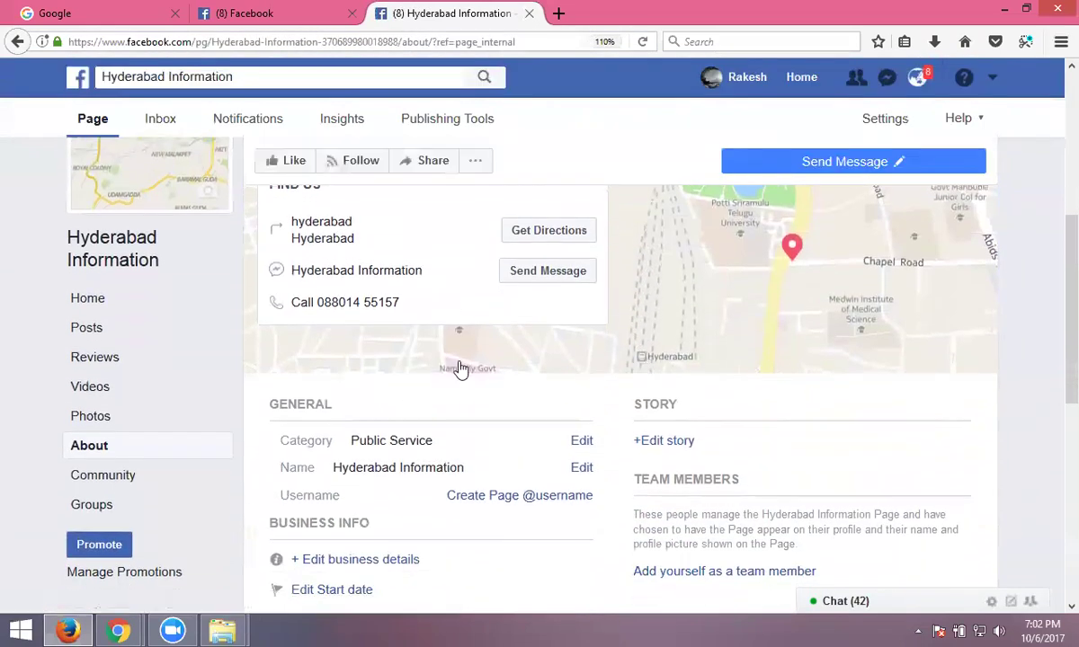
scroll(459, 369, "down", 5)
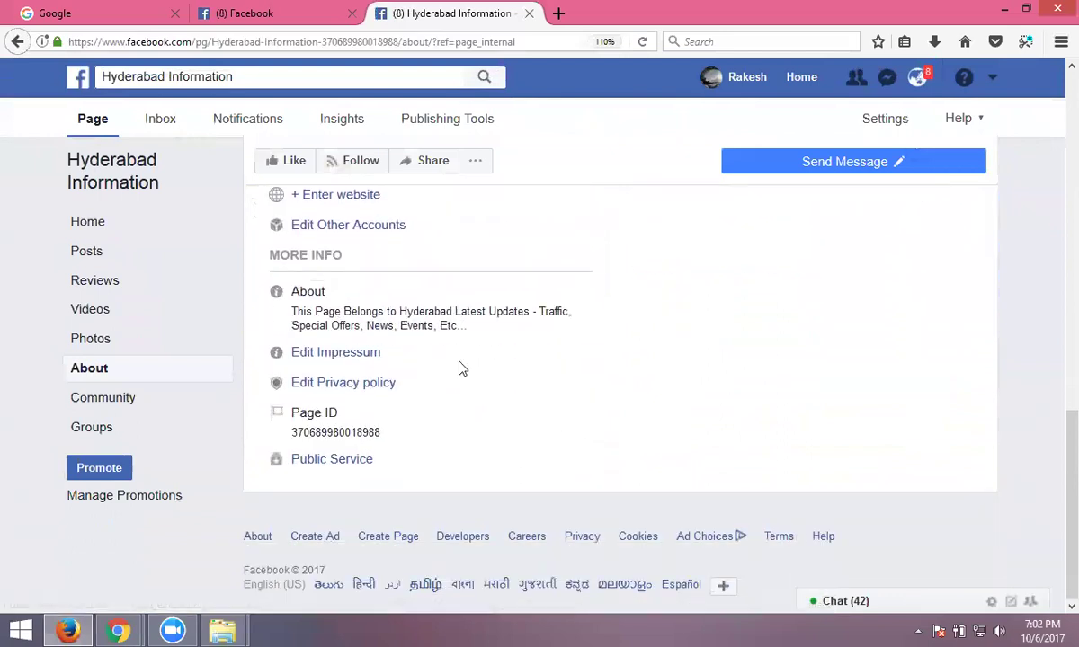
scroll(631, 379, "up", 4)
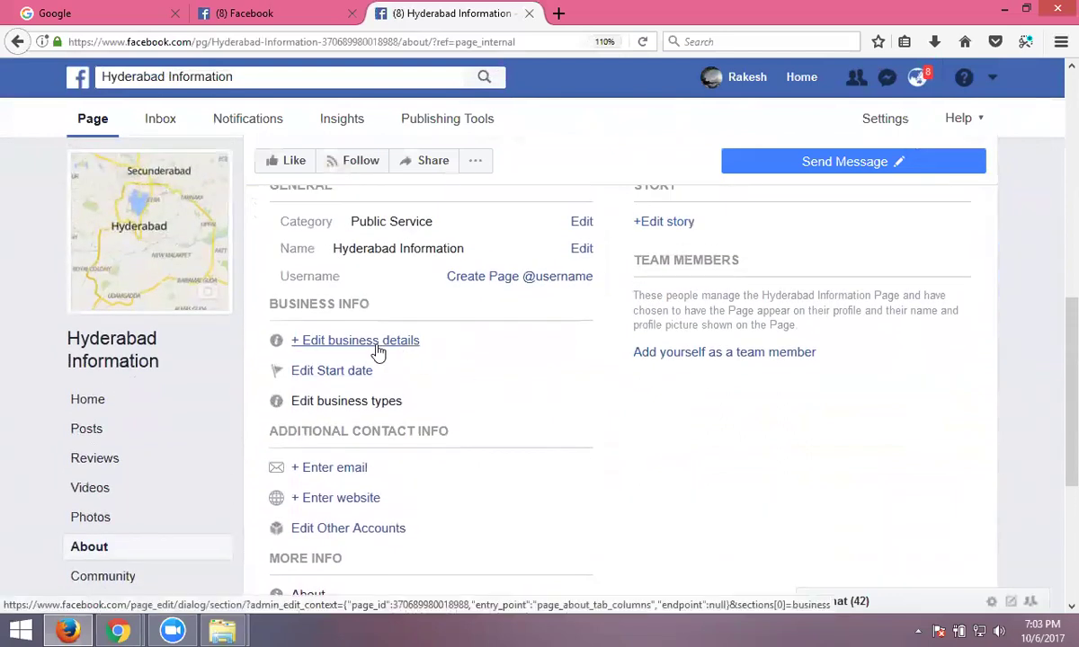
- Start editing the page story, and open the Hyderabad Information page's About section in another tab
left_click(674, 232)
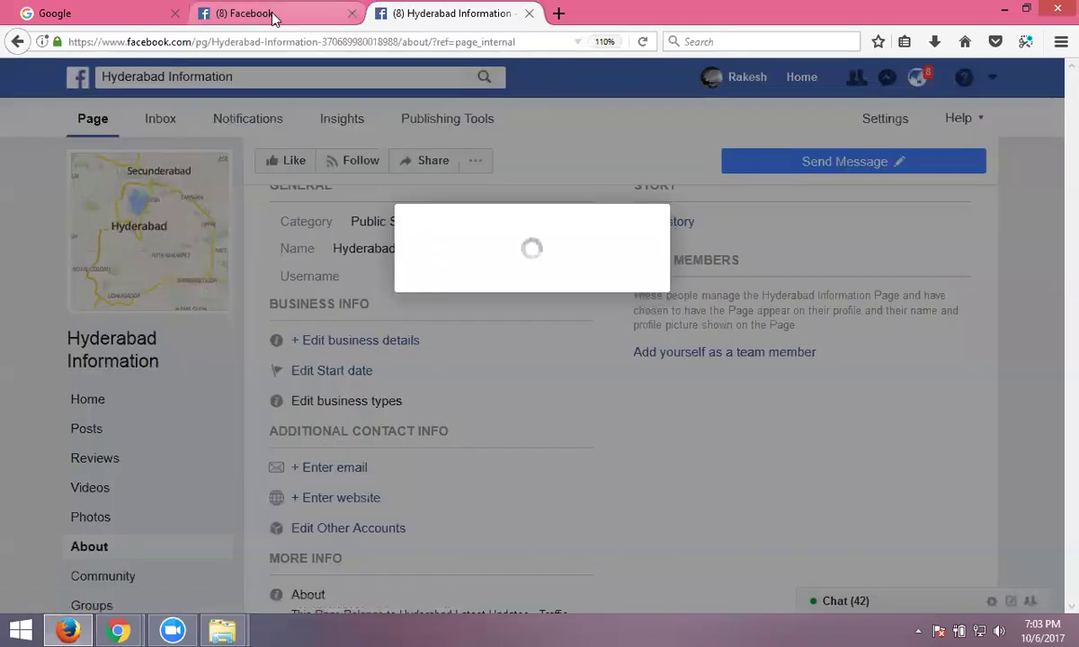
left_click(254, 13)
left_click(18, 41)
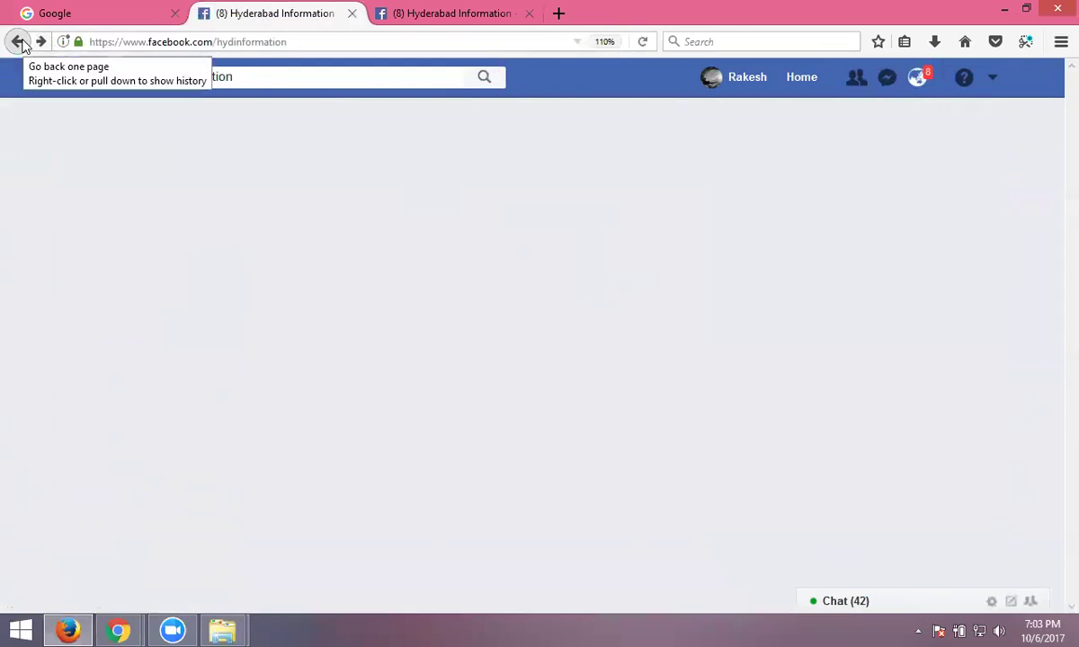
scroll(113, 458, "down", 3)
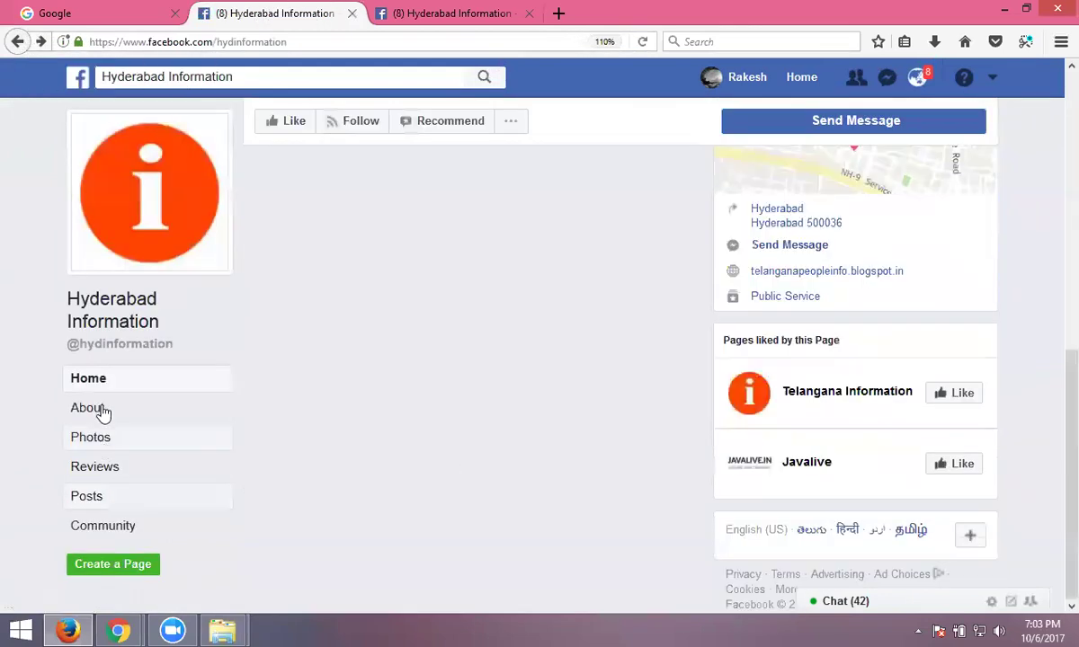
left_click(88, 407)
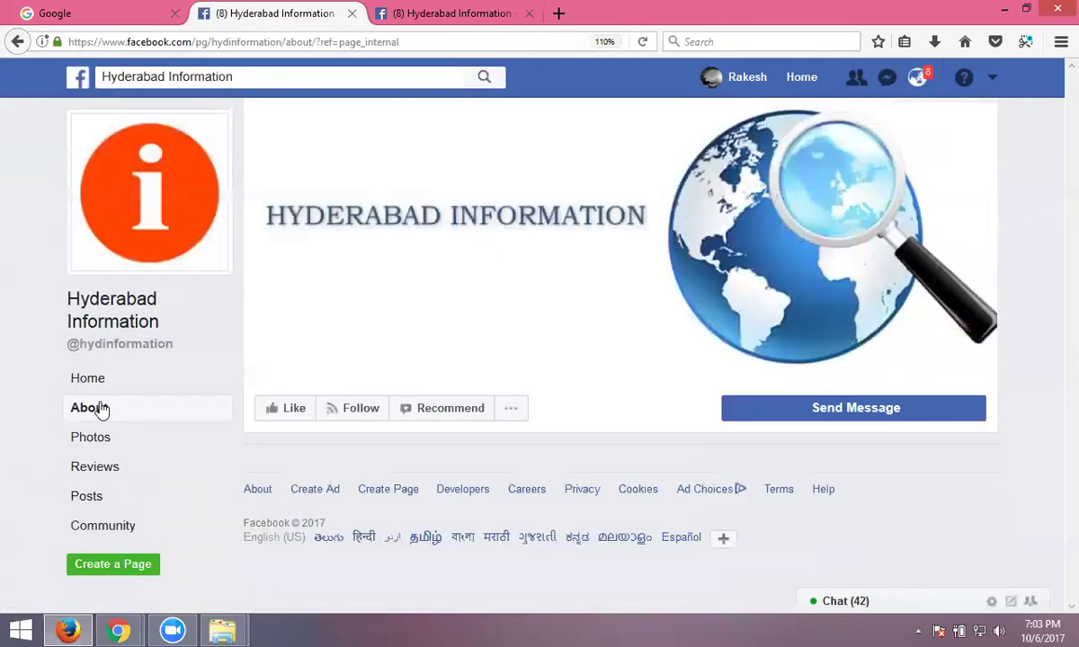
- Copy the About description and paste it into the empty Description box being edited
scroll(484, 370, "down", 4)
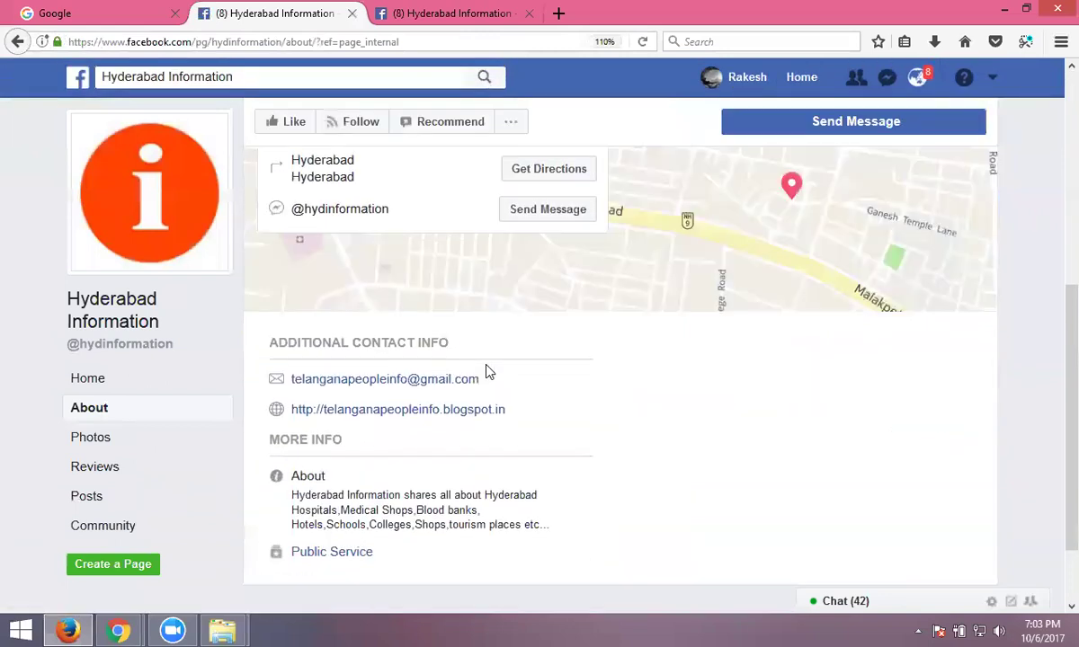
scroll(485, 368, "up", 2)
scroll(500, 403, "down", 1)
scroll(500, 404, "down", 3)
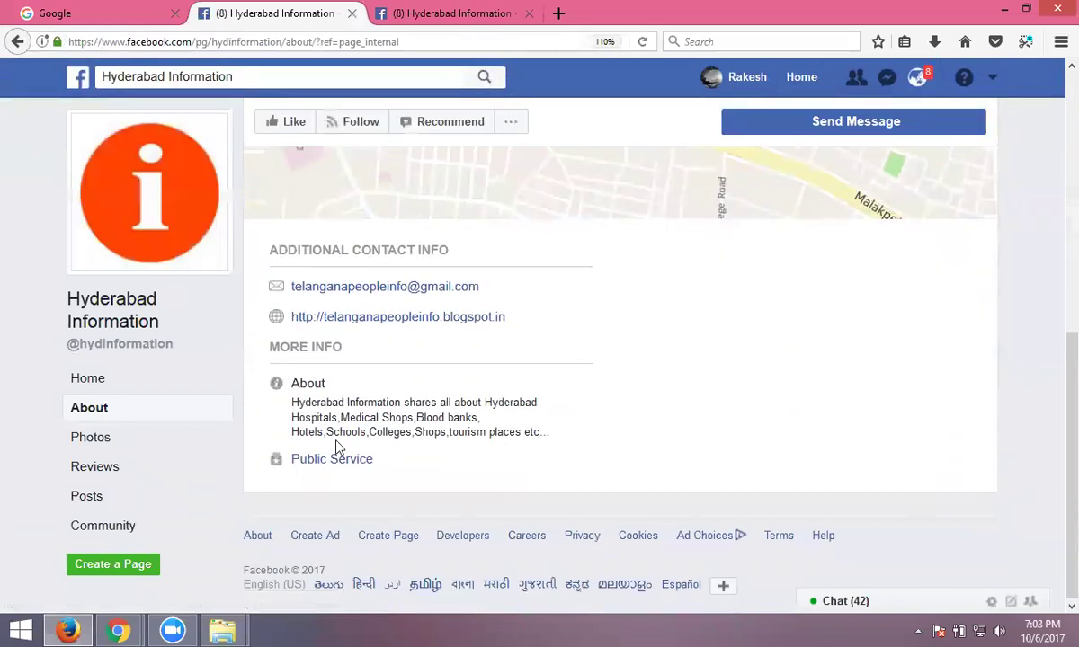
left_click_drag(293, 402, 543, 433)
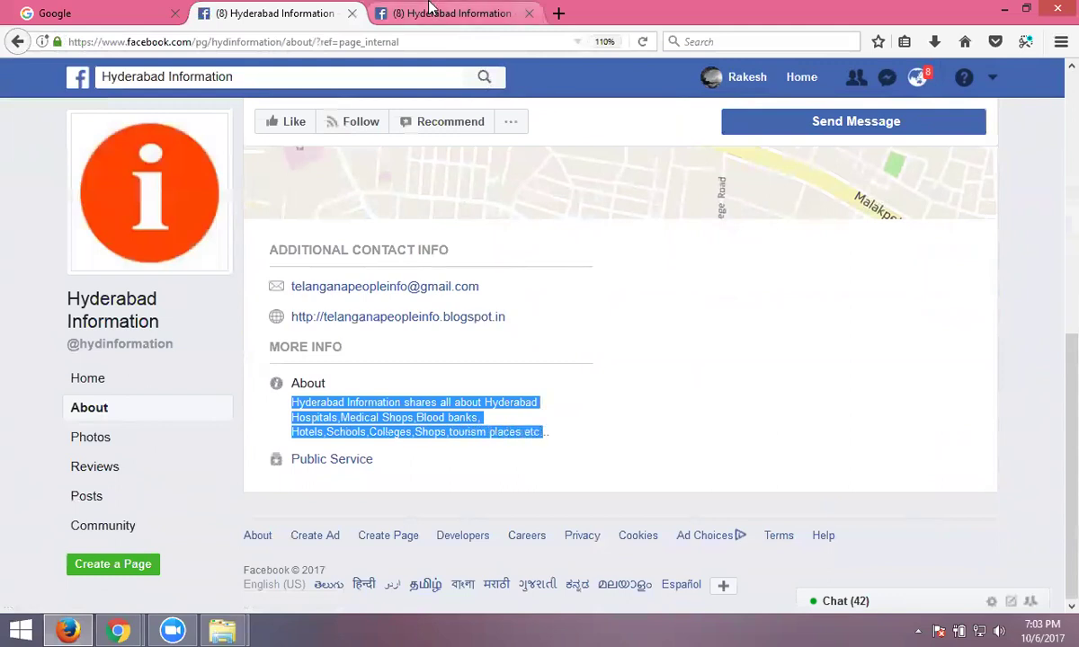
key("ctrl+Tab")
left_click(532, 288)
type("Hyderabad Information shares all about Hyderabad Hospitals,Medical Shops,Blood banks, Hotels,Schools,Colleges,Shops,tourism places etc.")
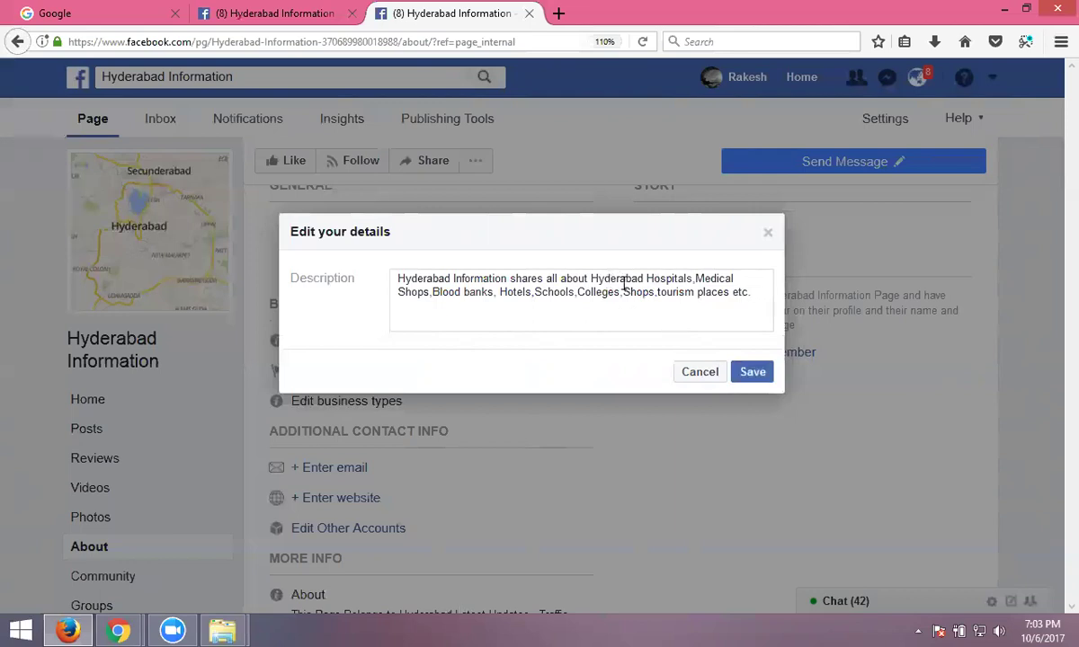
- Insert 'Traffic, Roads,' after Hyderabad in the description and save it
type("Traffi")
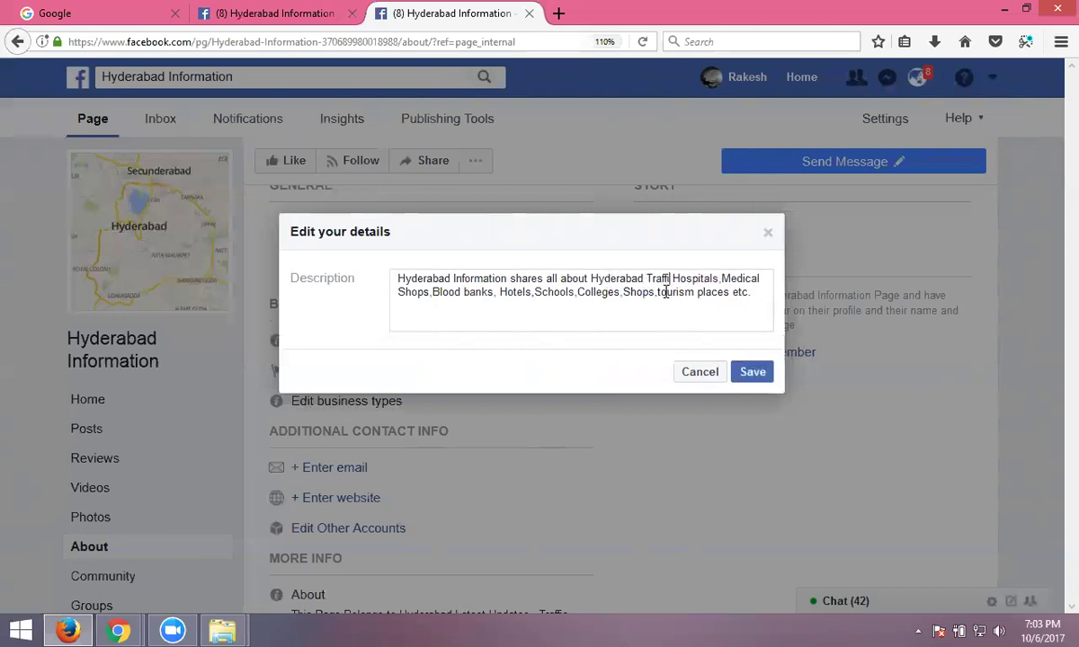
type("c, ")
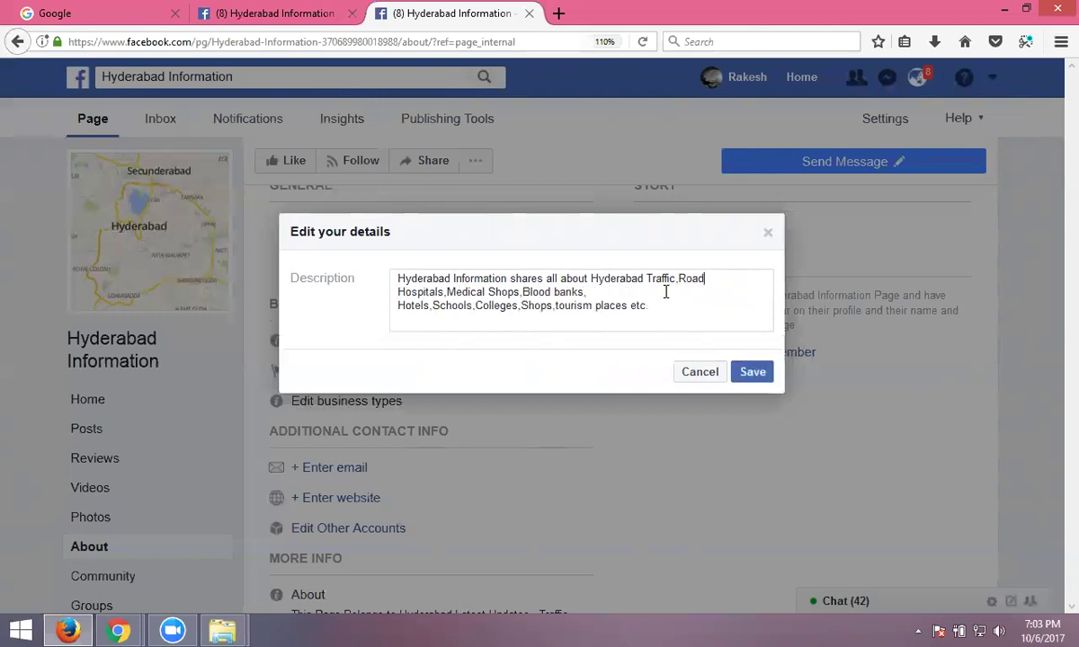
type(",")
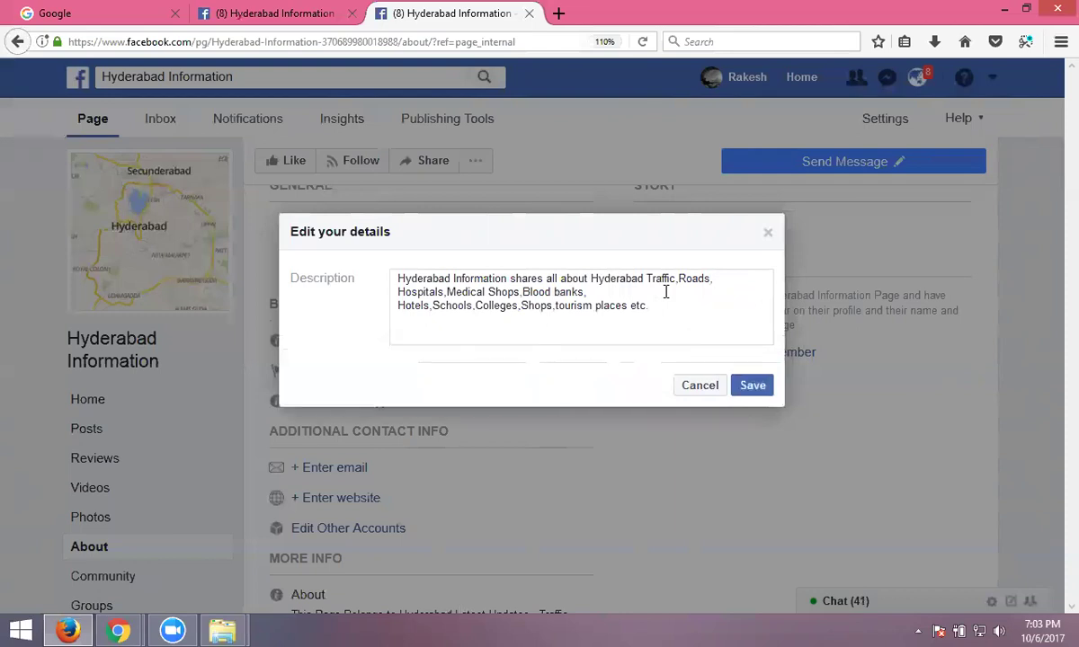
left_click(753, 387)
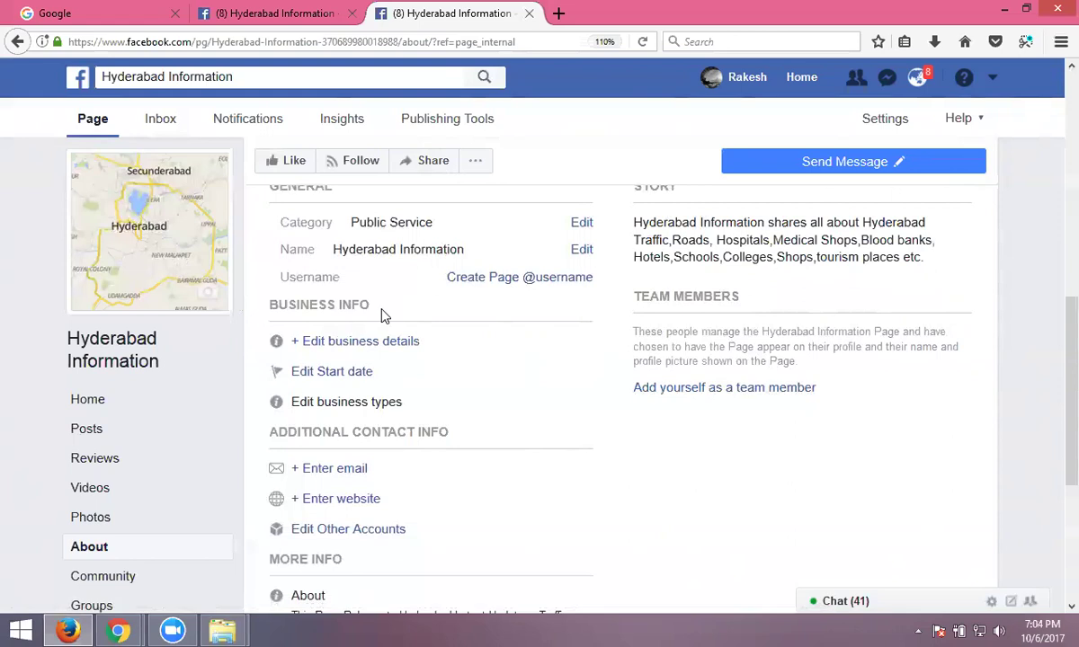
scroll(402, 292, "down", 2)
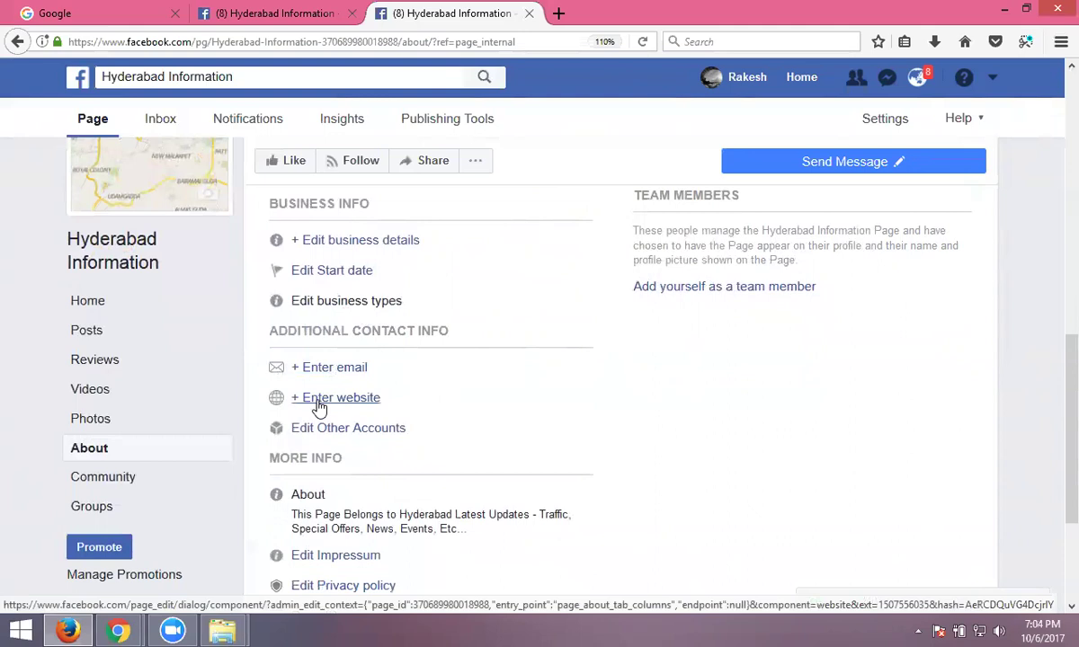
left_click(225, 14)
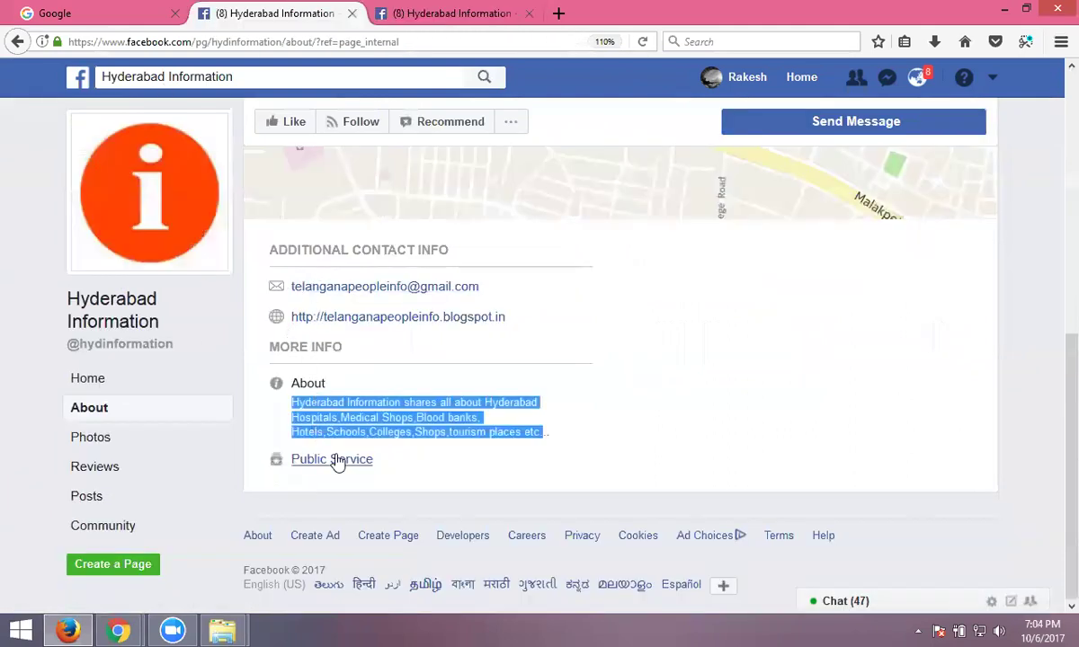
scroll(395, 387, "up", 2)
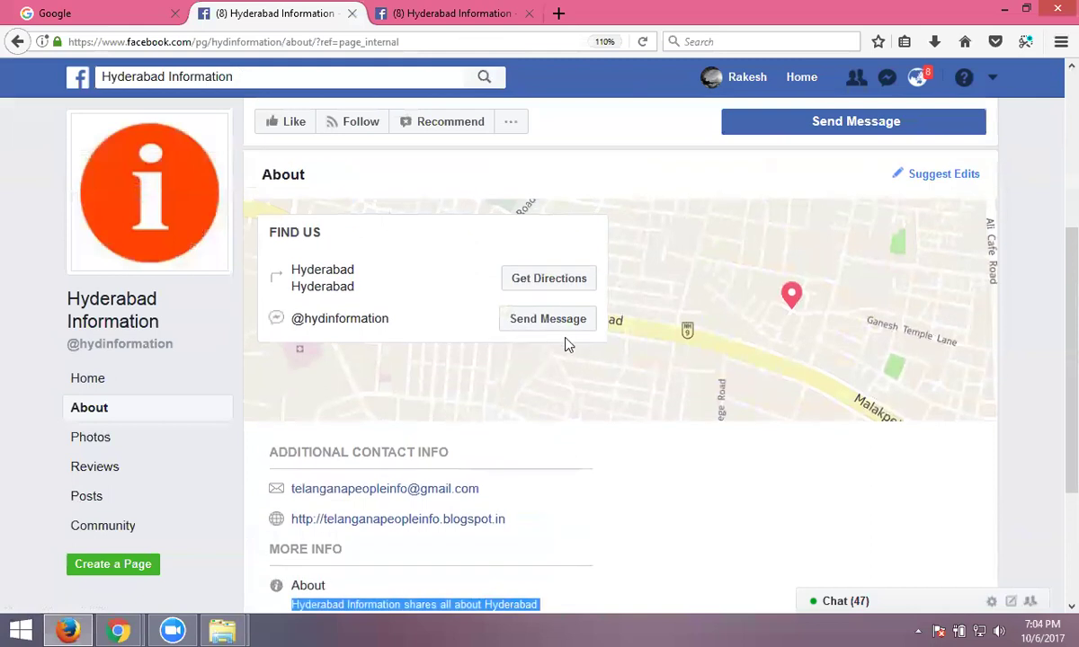
left_click(461, 7)
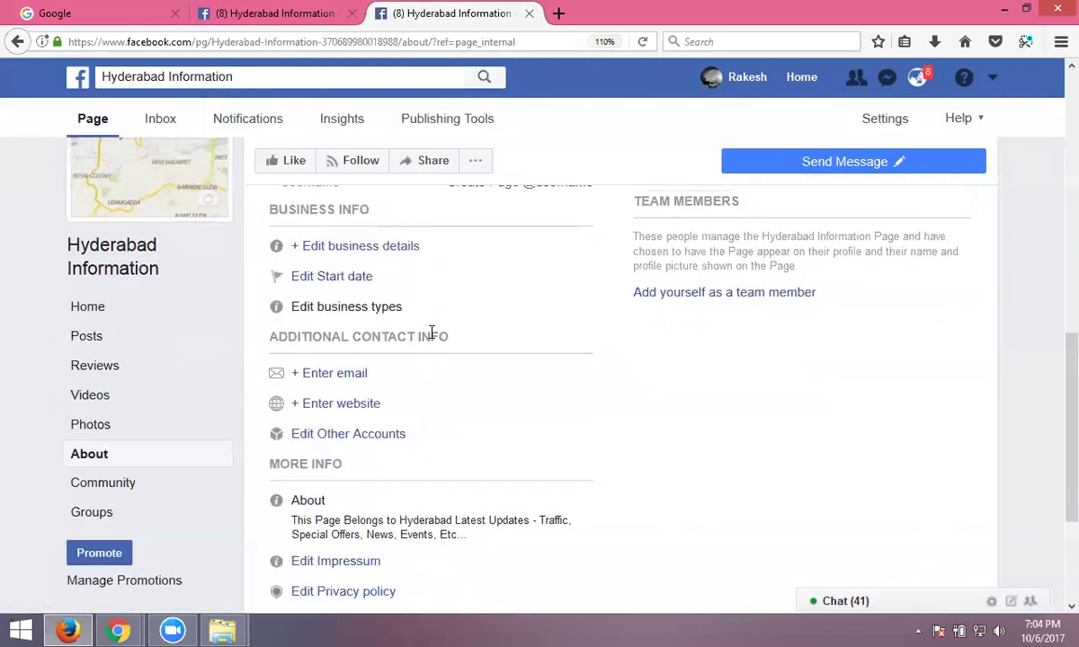
scroll(429, 333, "up", 2)
scroll(378, 335, "up", 2)
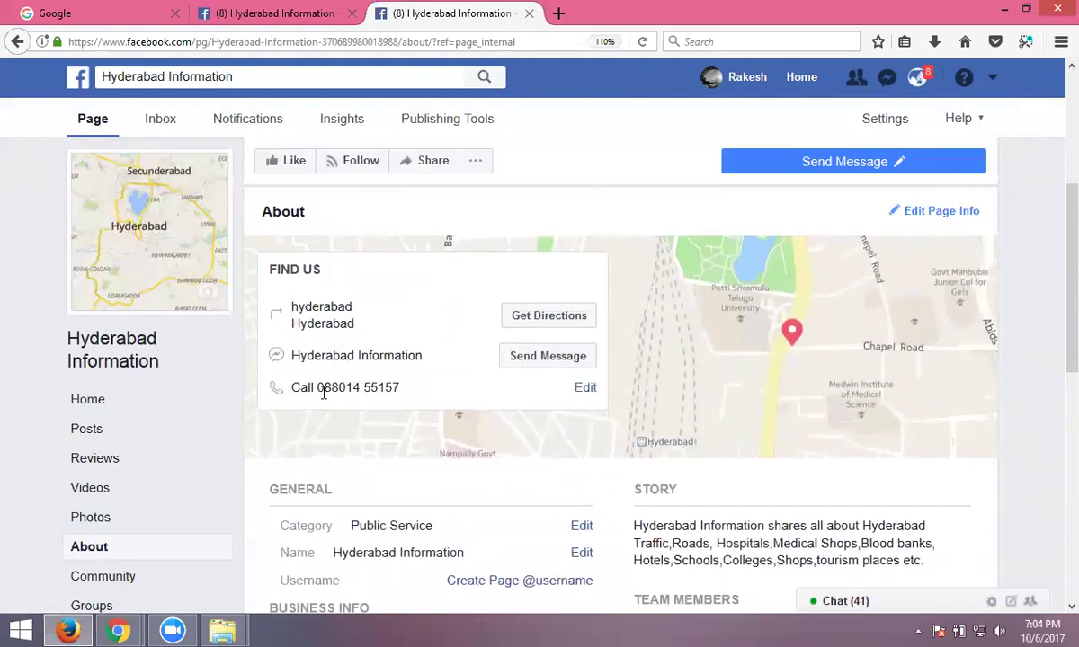
- Remove the phone number from the page's Find Us details and return to the page timeline
left_click(583, 388)
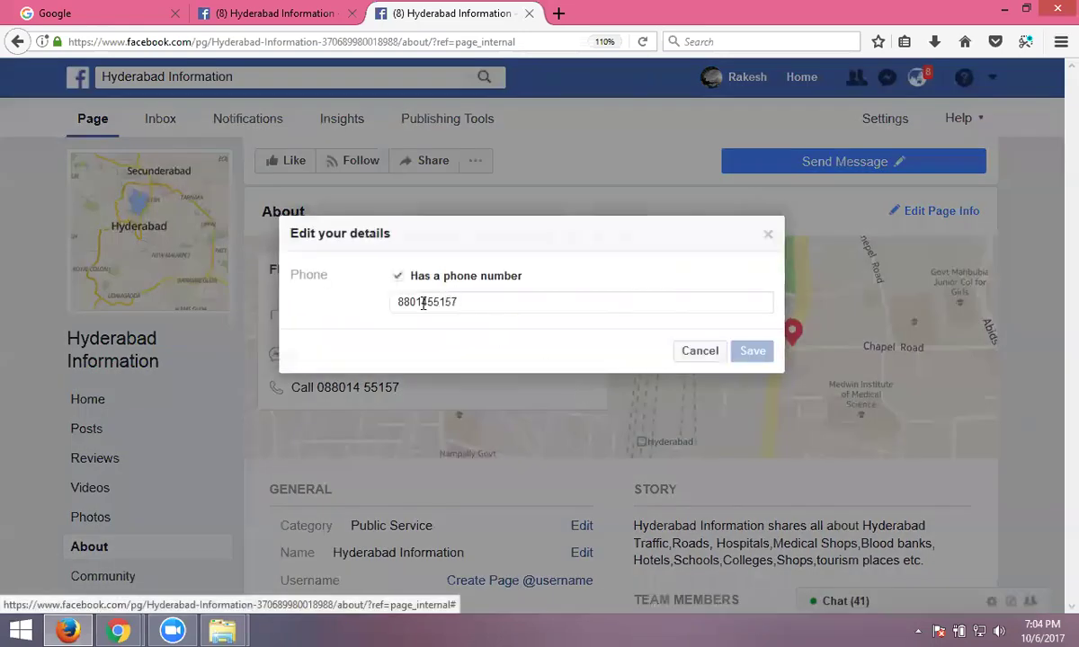
left_click(401, 282)
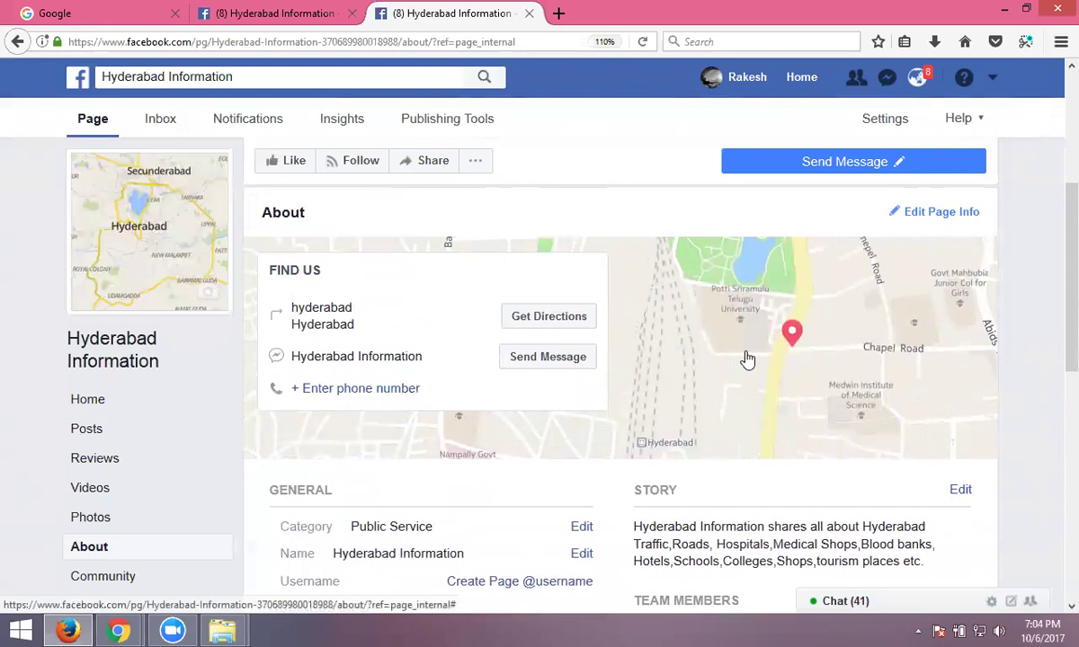
left_click(85, 130)
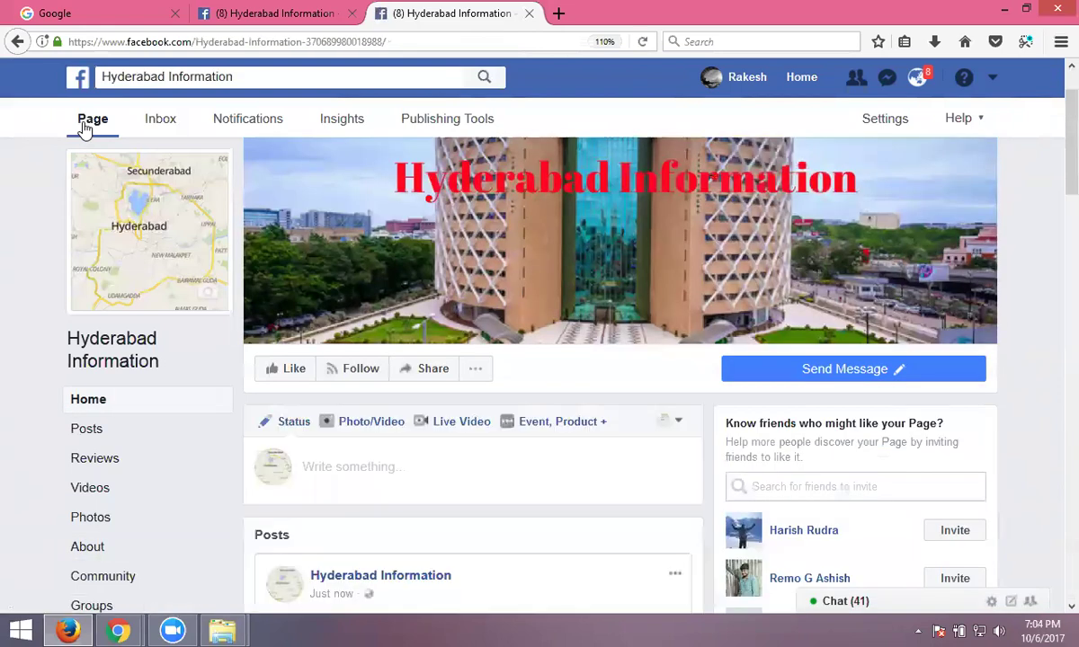
- Load youtube.com in a new browser tab
left_click(243, 16)
left_click(559, 12)
type("youtube.com/")
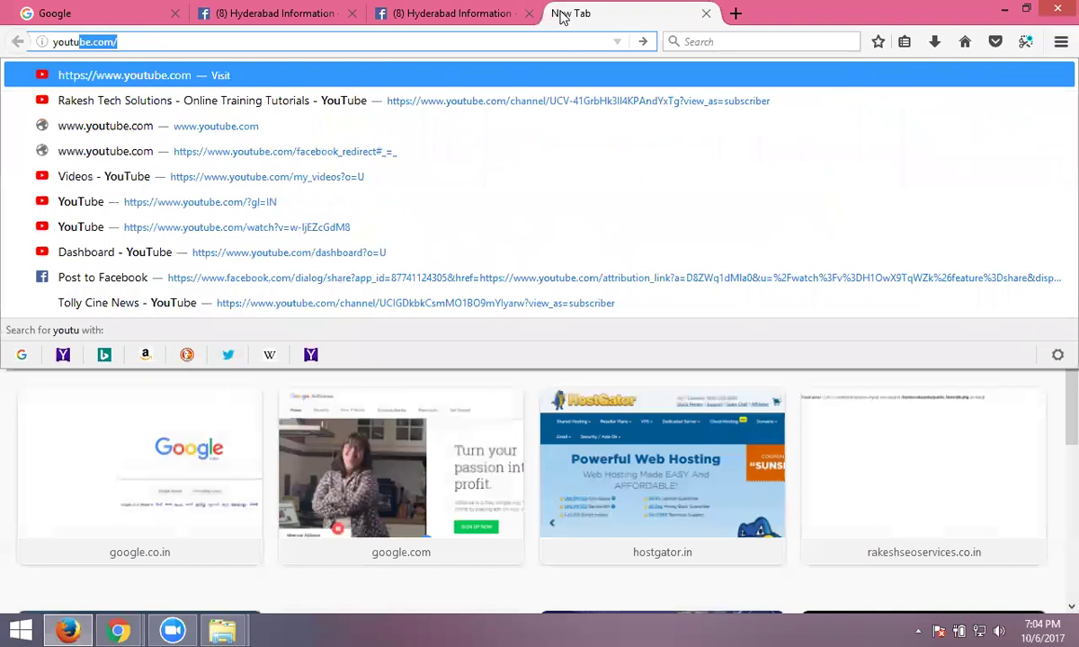
key("Return")
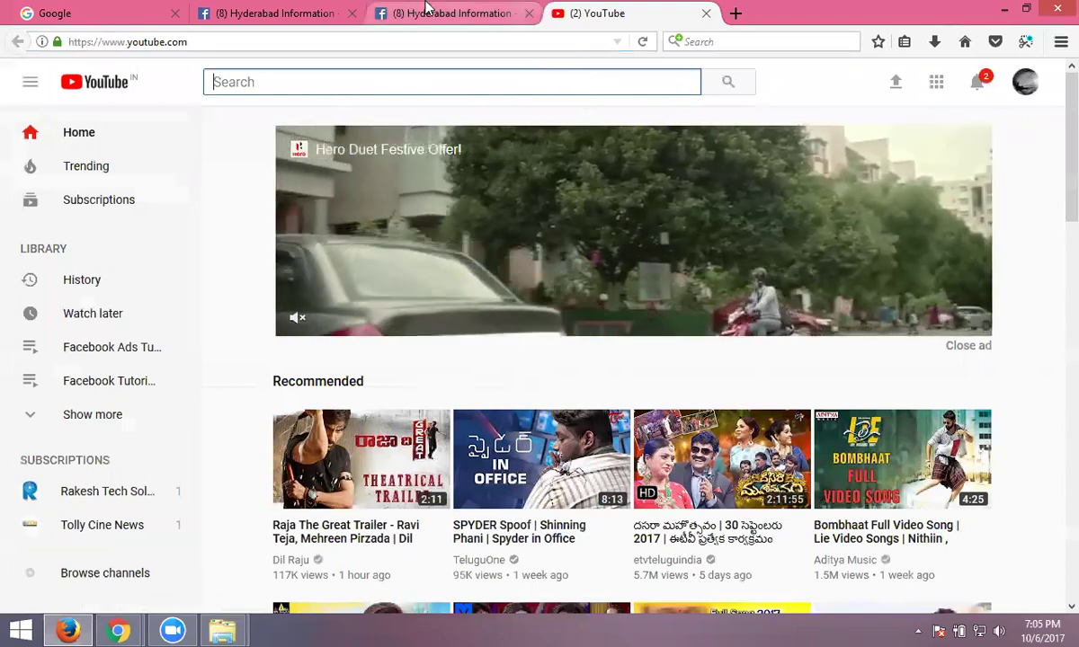
- Search 'hyderabad news', filter to today's uploads, and open the Metro Rail video in a background tab
type("hyderabad news")
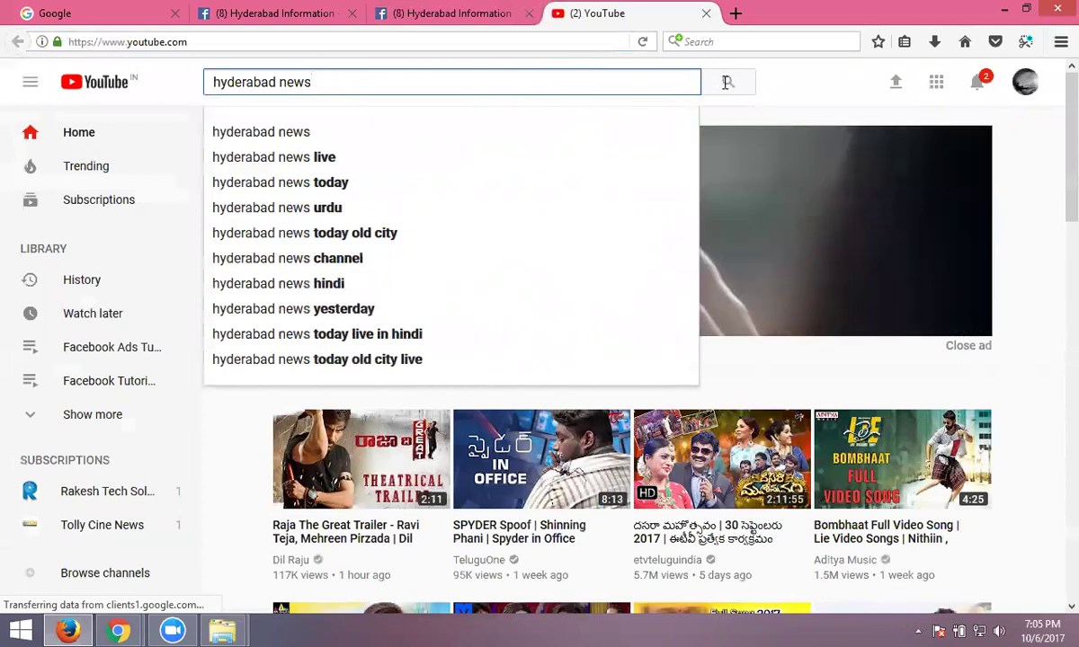
left_click(727, 82)
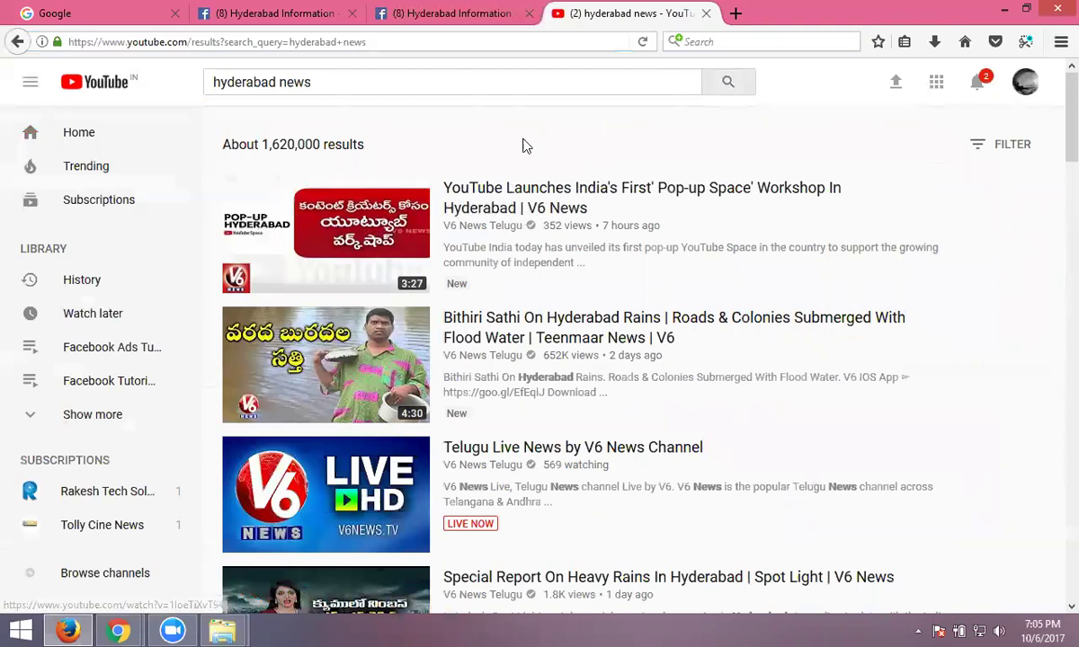
left_click(976, 147)
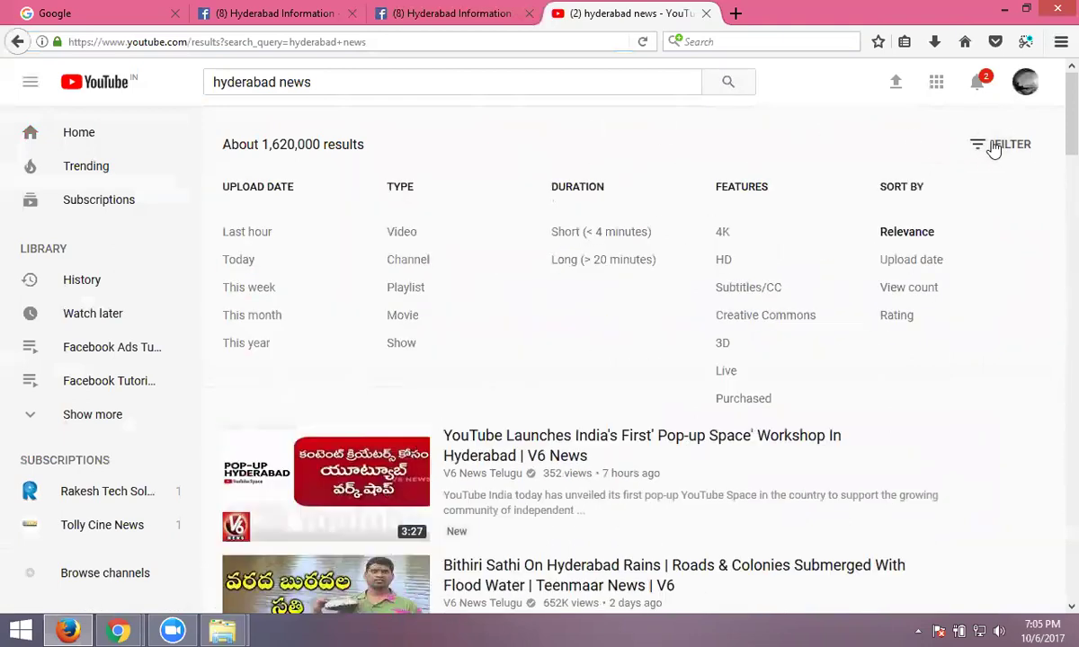
left_click(237, 266)
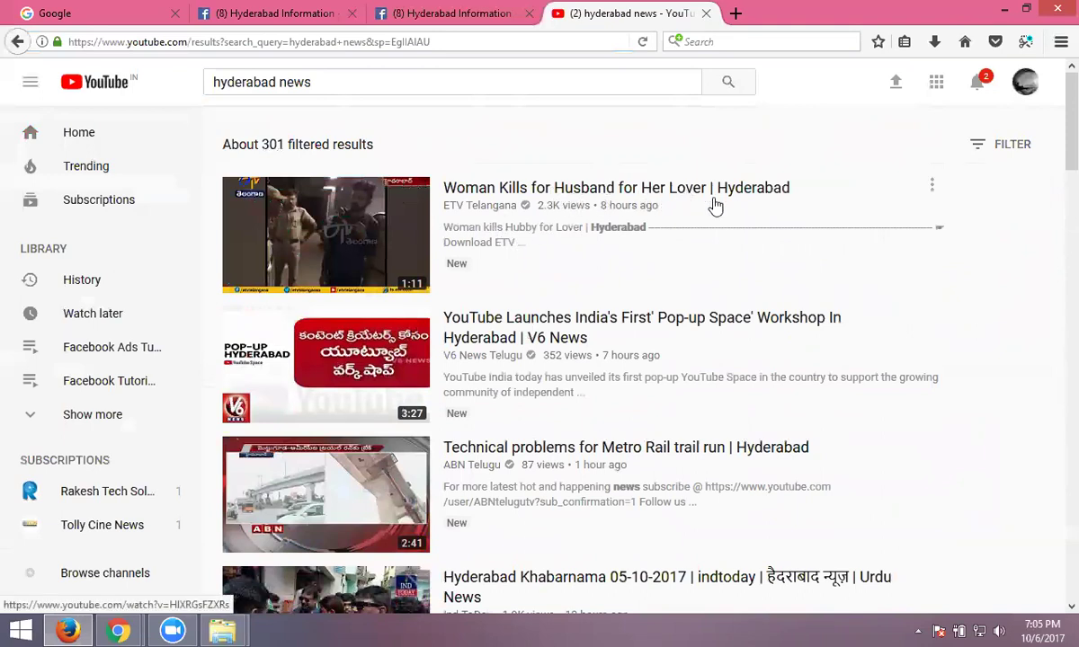
scroll(554, 315, "down", 4)
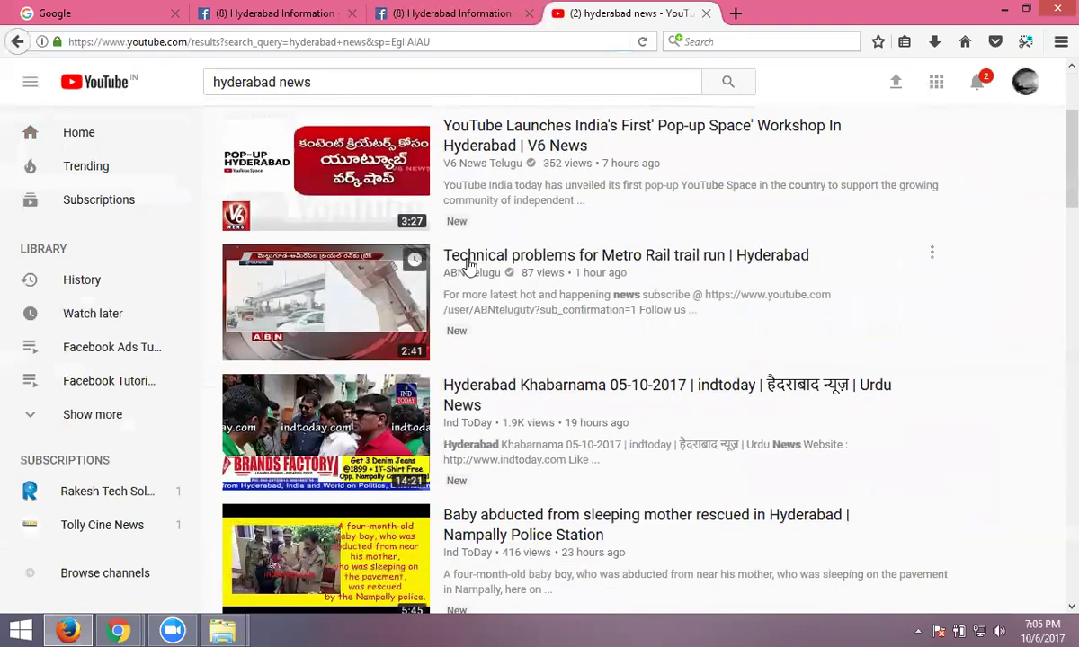
middle_click(714, 267)
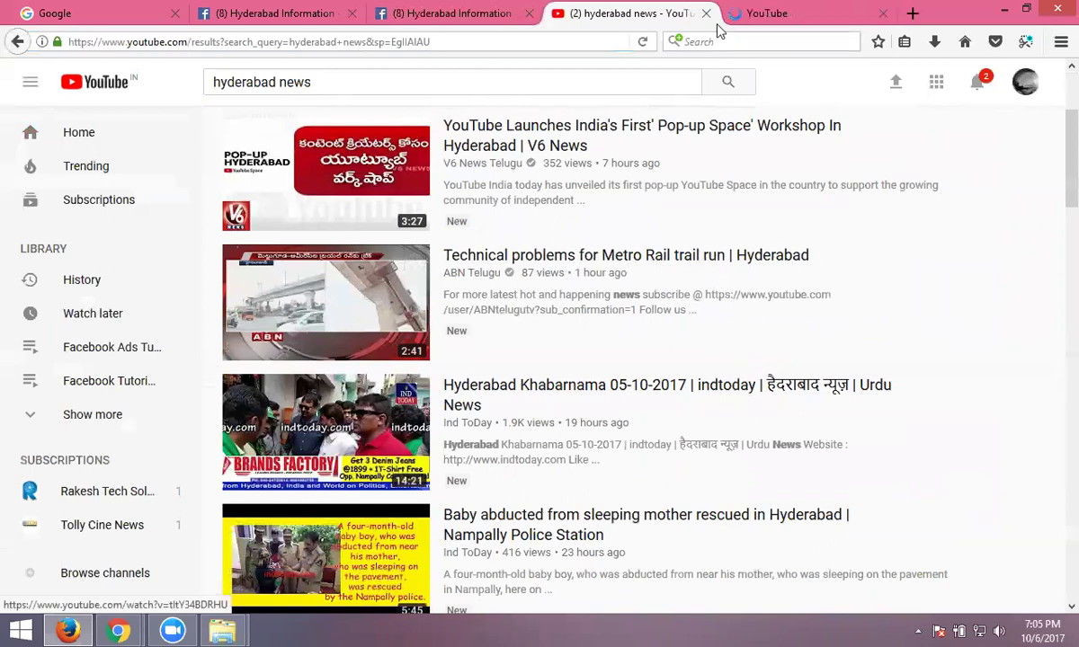
- On the Metro Rail trail run video, skip the ad, pause playback and open its Share box
left_click(761, 12)
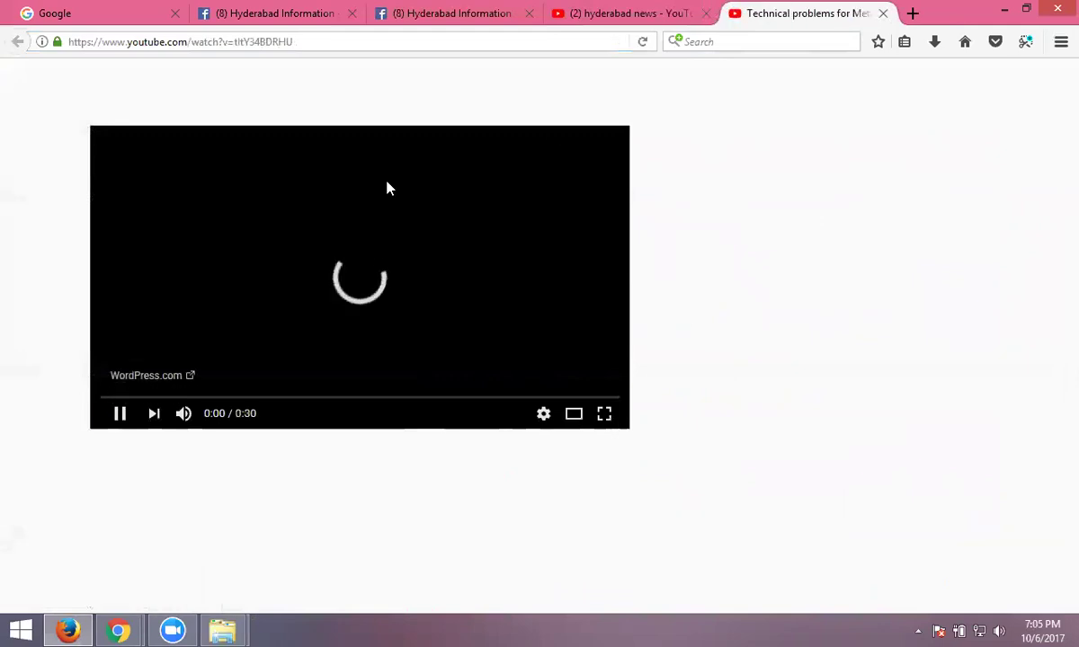
left_click(118, 414)
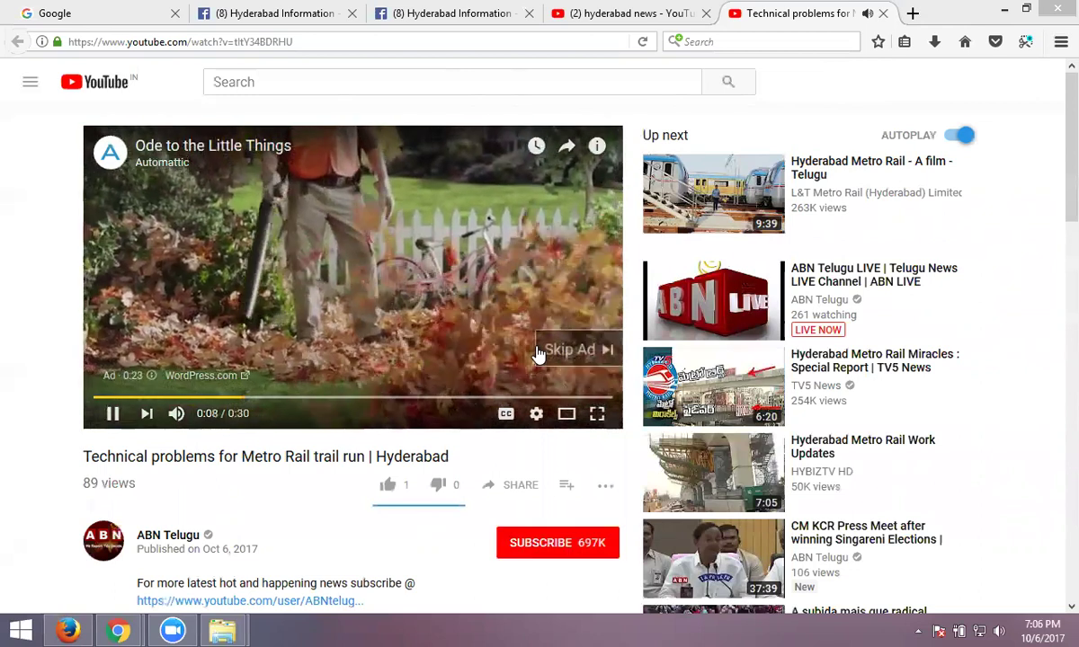
left_click(540, 353)
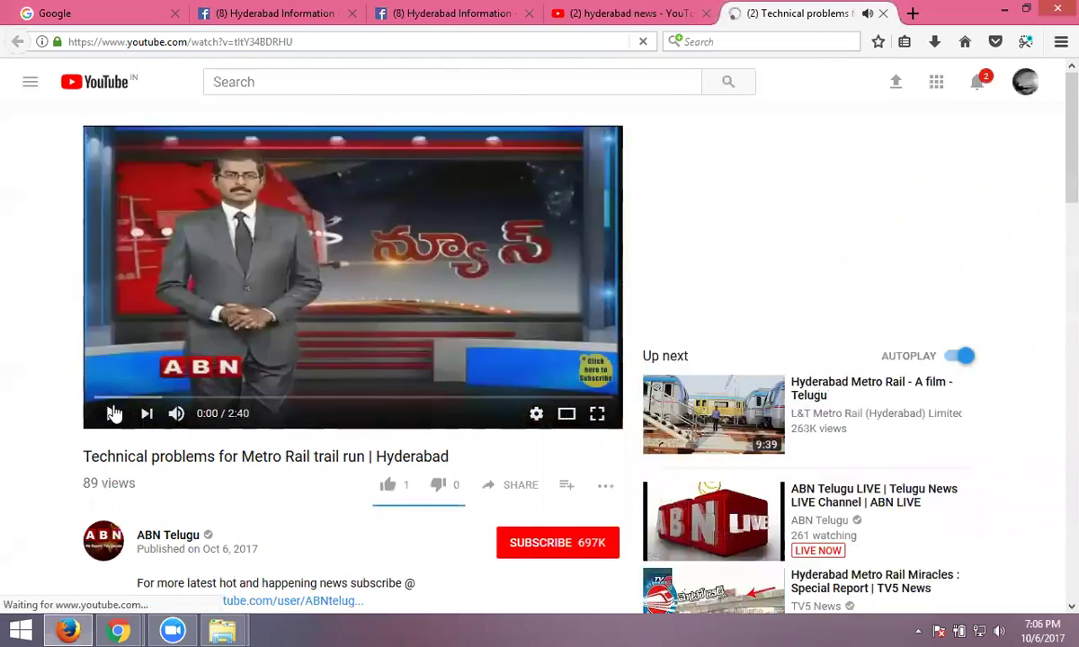
left_click(113, 413)
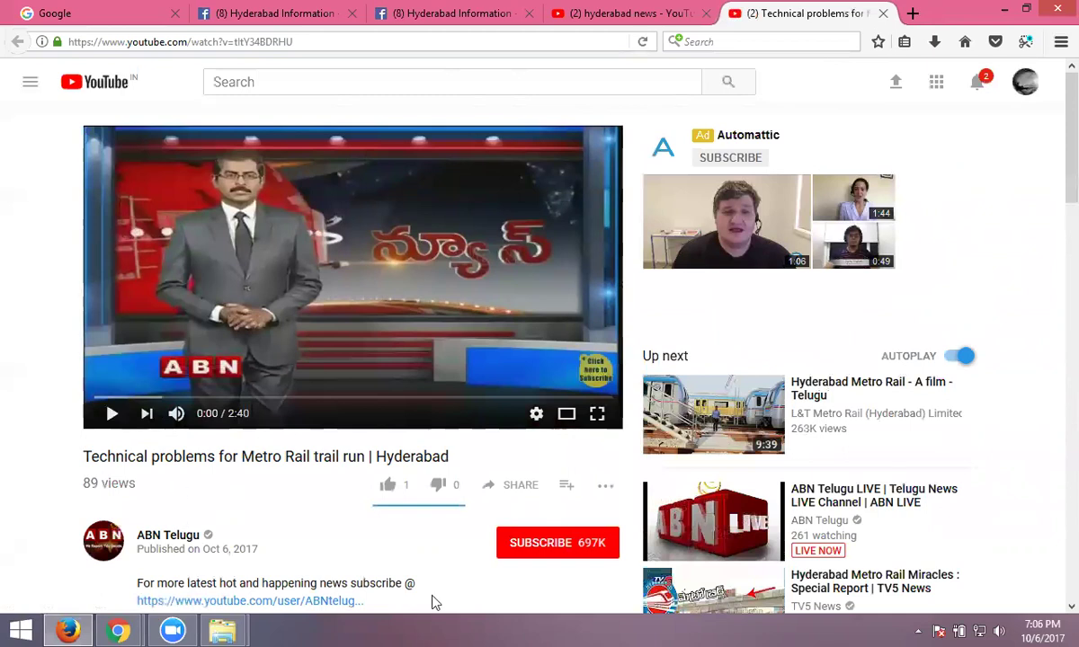
left_click(521, 486)
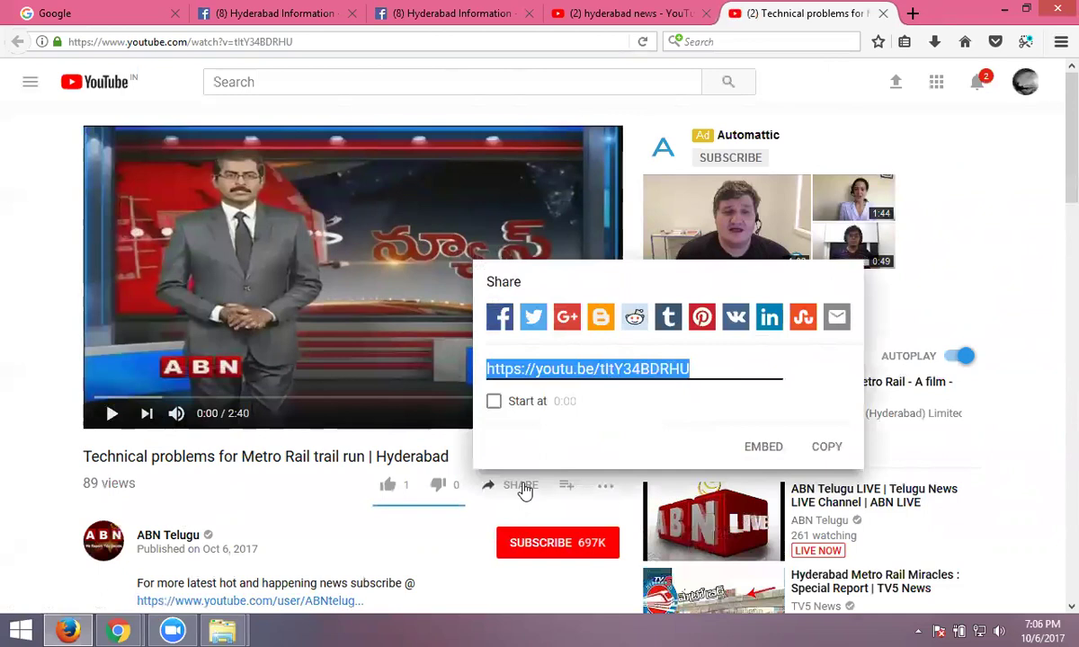
- Share the video to Facebook on the managed Hyderabad Information page, posting as that page
left_click(499, 319)
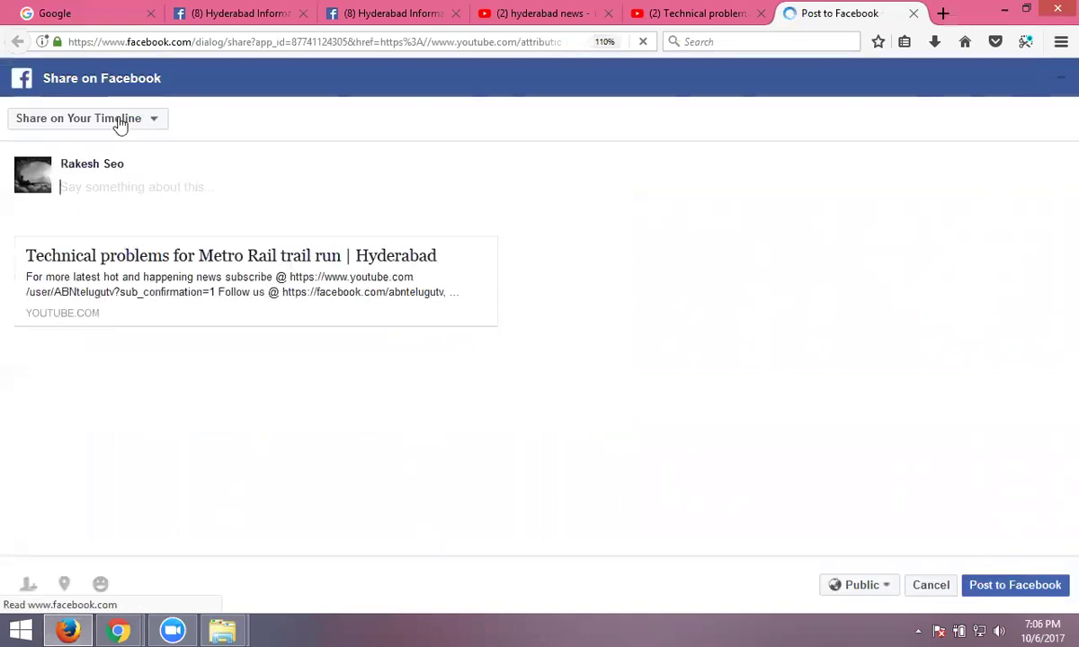
left_click(120, 121)
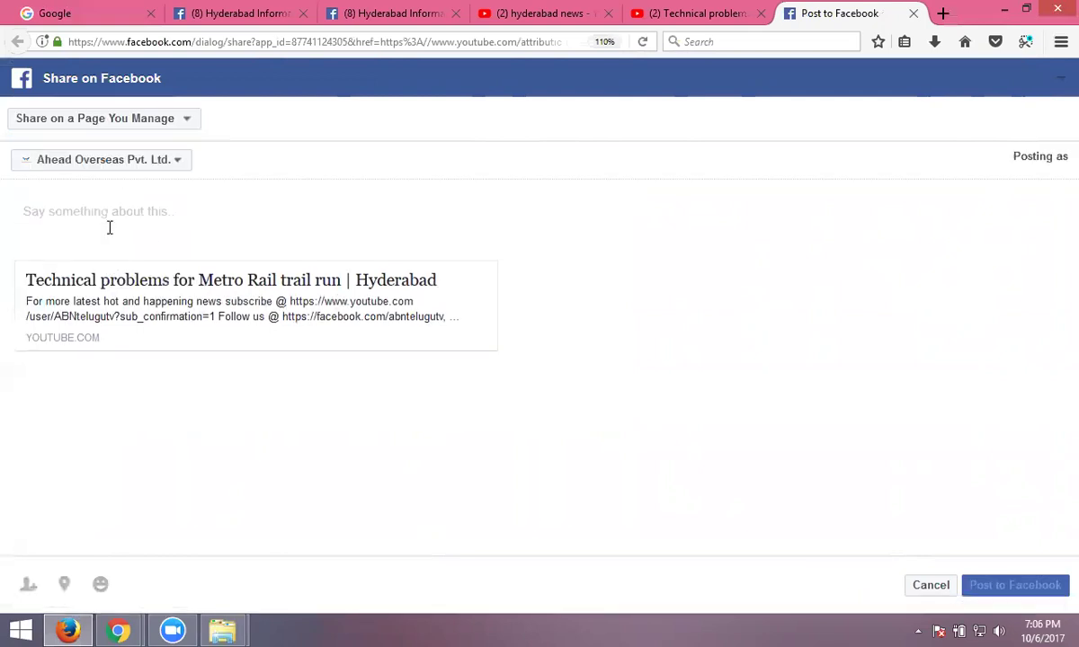
left_click(116, 169)
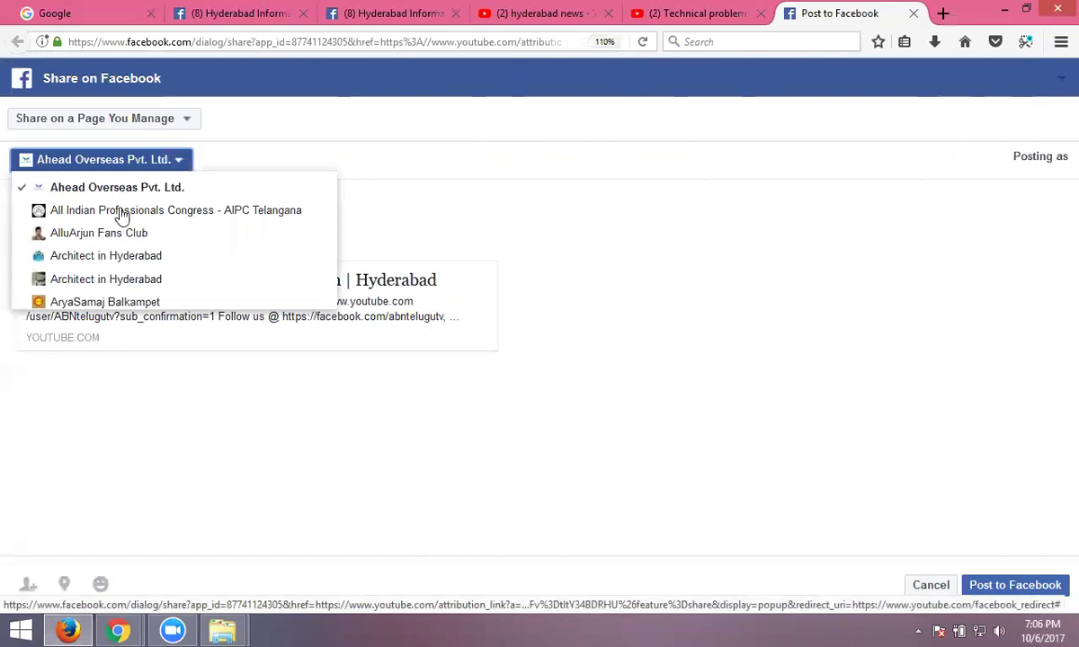
scroll(121, 215, "down", 2)
scroll(121, 215, "down", 5)
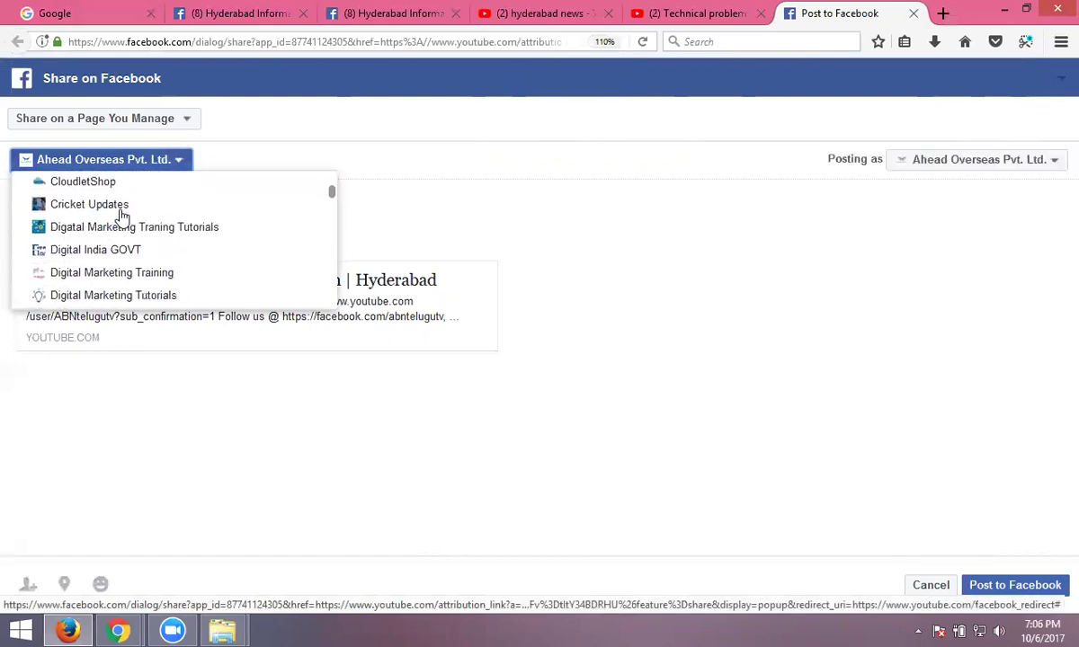
scroll(121, 216, "down", 5)
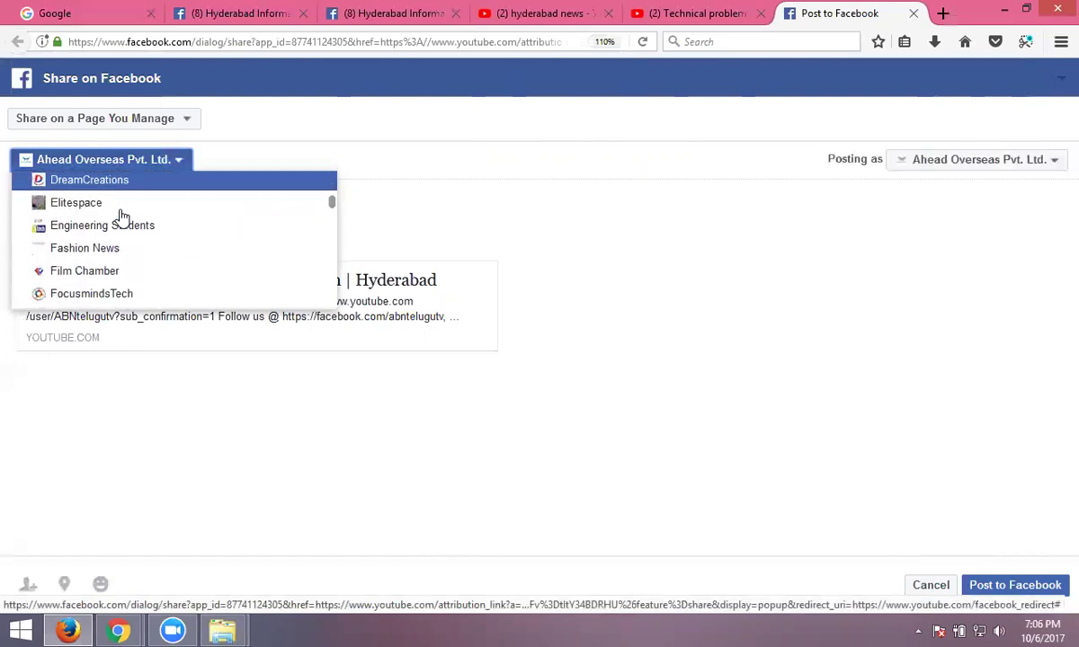
scroll(121, 216, "down", 5)
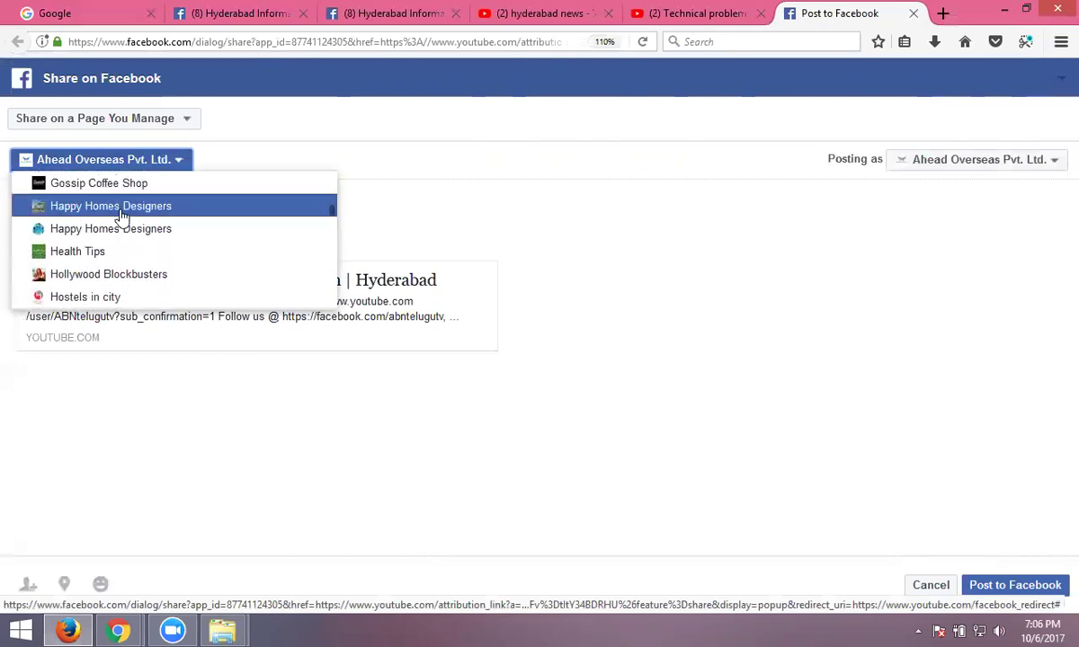
left_click(112, 254)
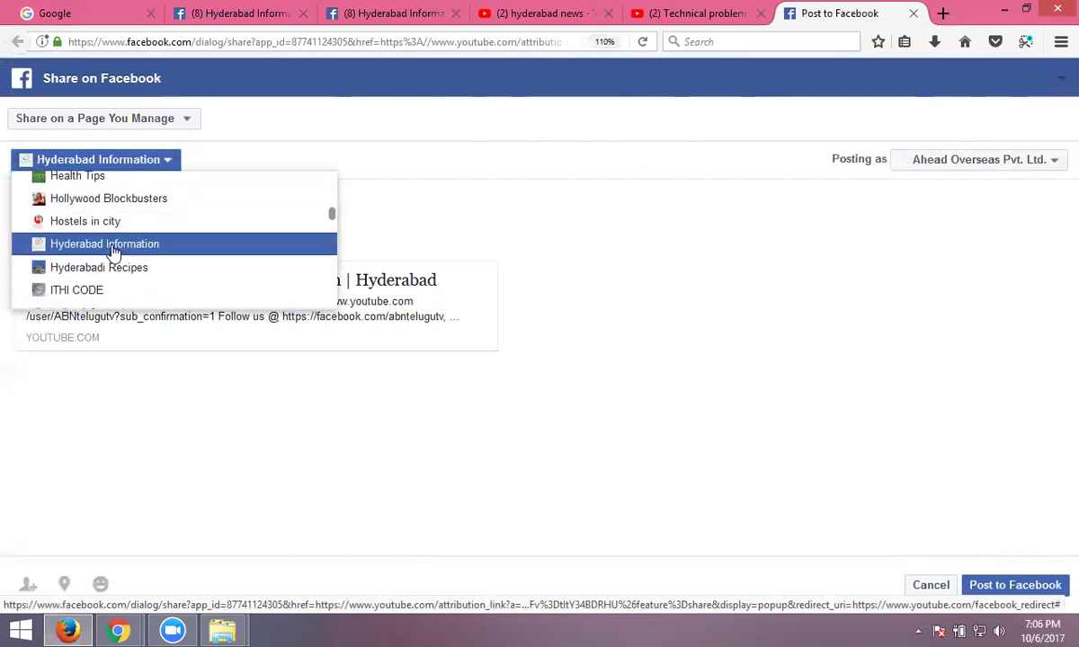
left_click(662, 17)
- Copy the YouTube video title and paste it as the Facebook post message
left_click_drag(81, 457, 456, 466)
key("ctrl+c")
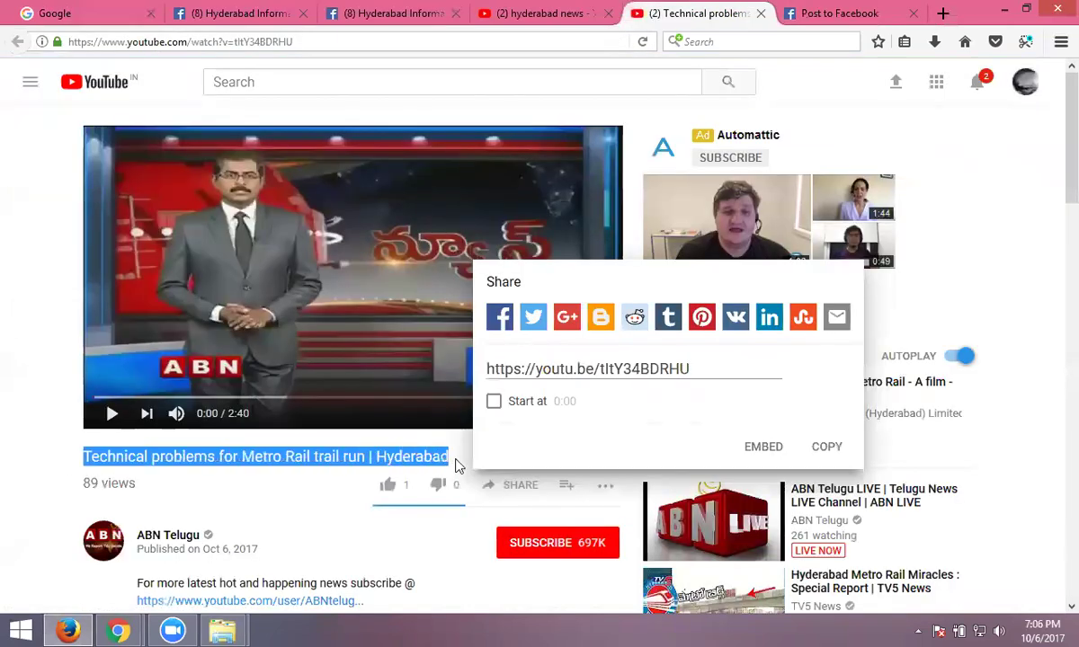
left_click(839, 13)
left_click(75, 216)
key("ctrl+v")
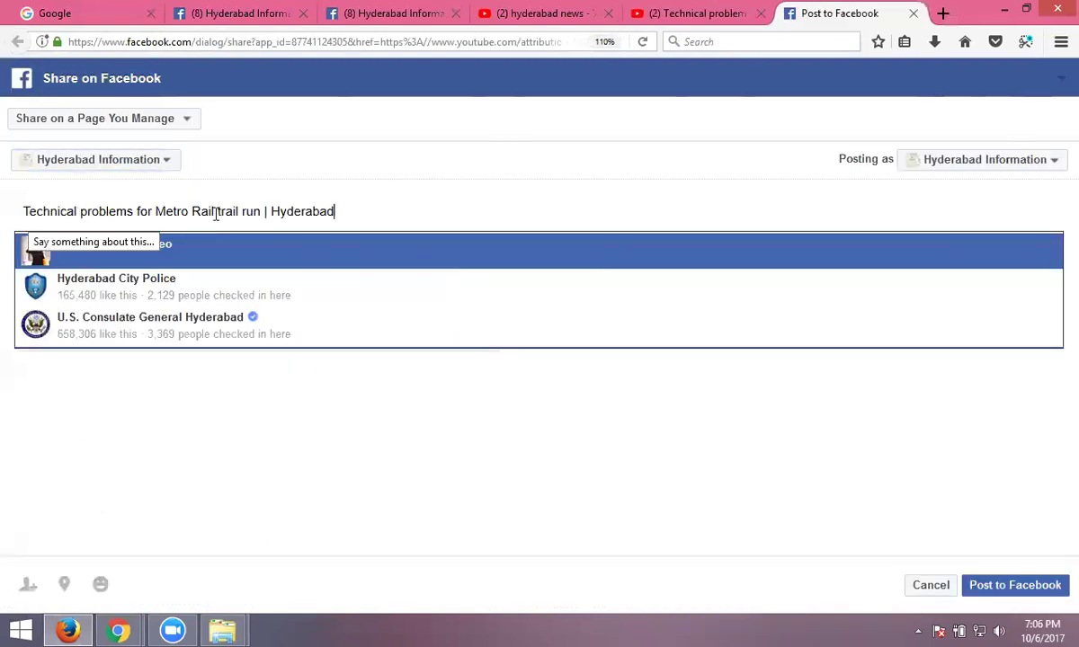
- Make the title read #MetroRail and #Hyderabad, check in at Hyderabad, and publish the post
left_click(286, 221)
type("#")
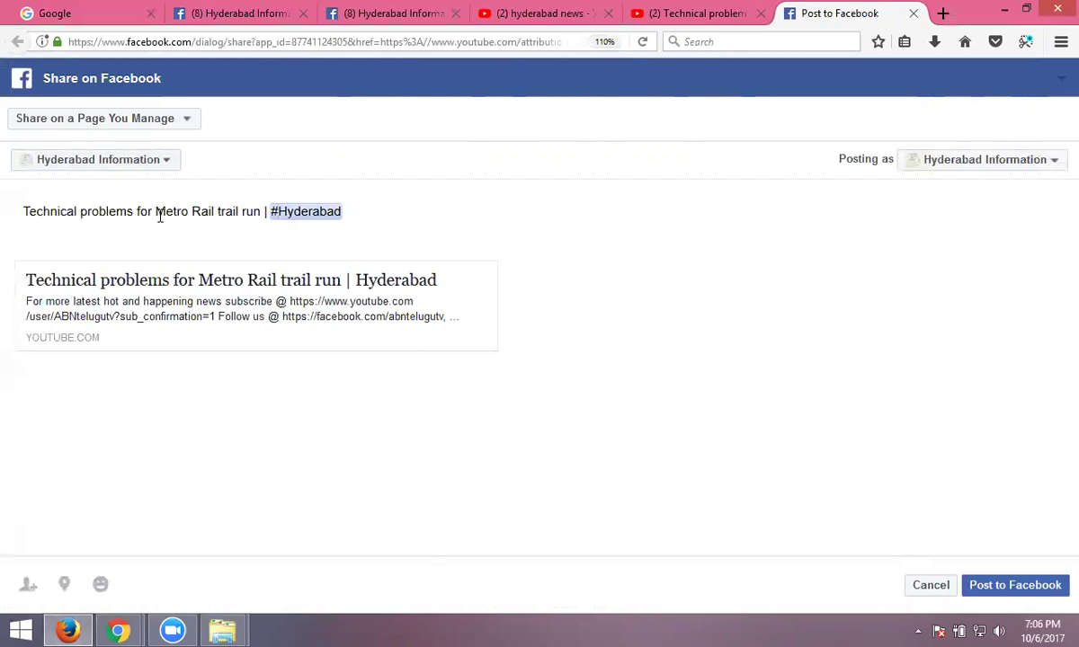
type("#")
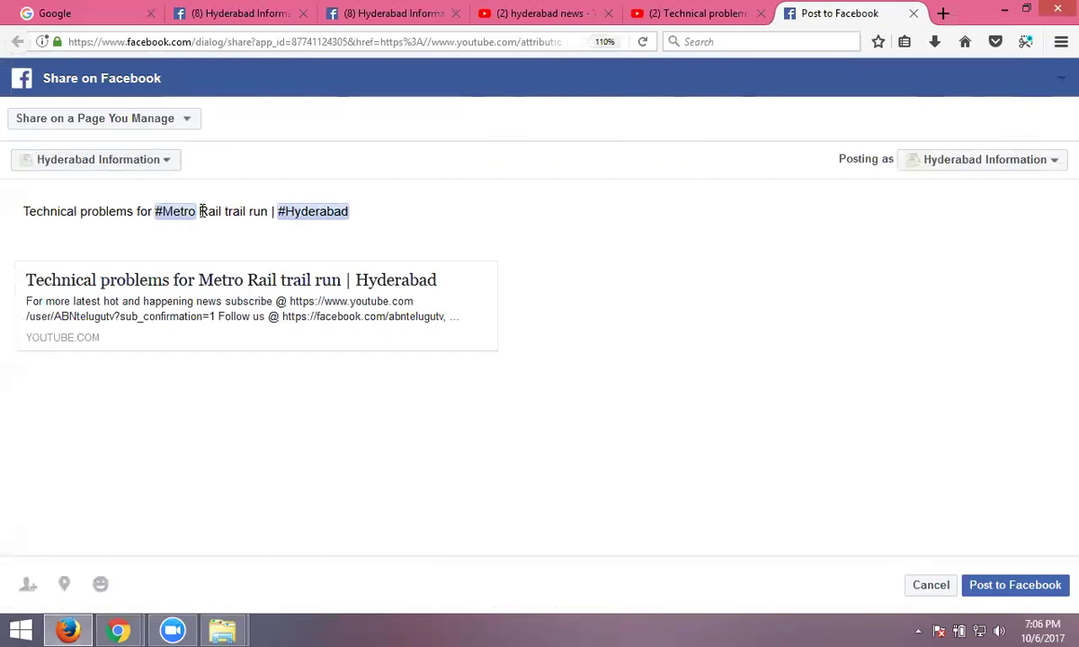
left_click(200, 211)
key("BackSpace")
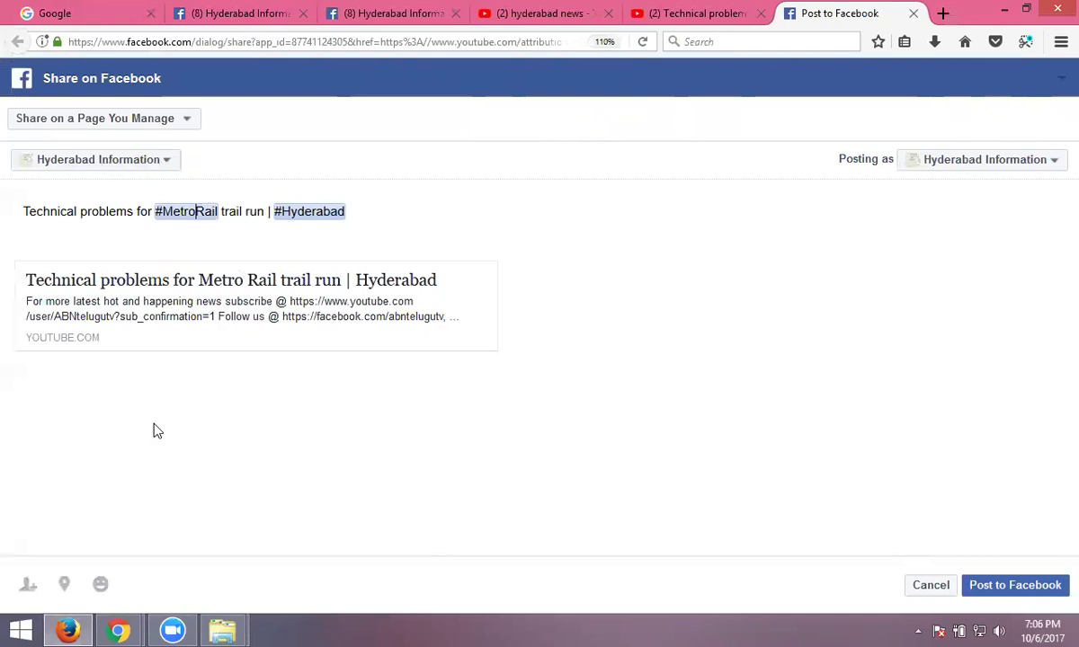
left_click(60, 589)
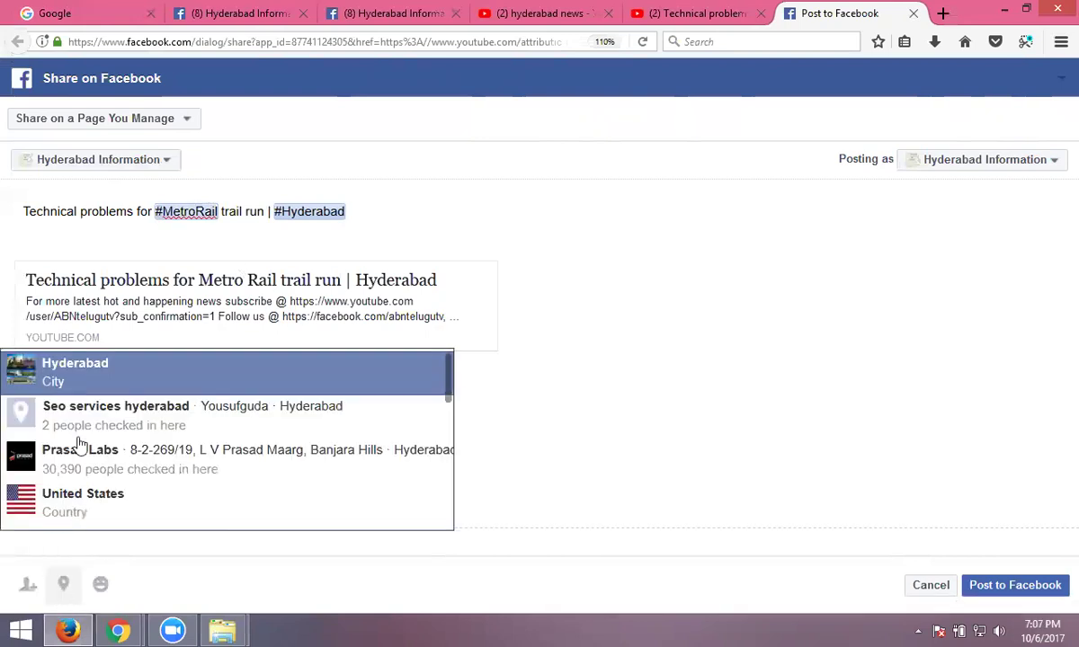
left_click(95, 380)
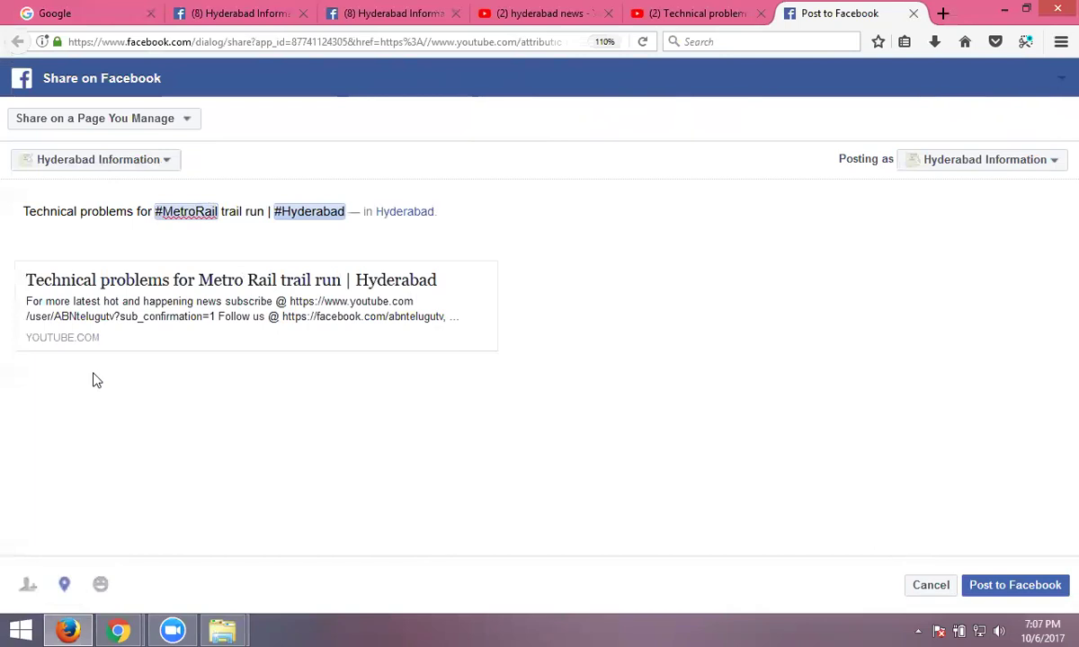
left_click(995, 591)
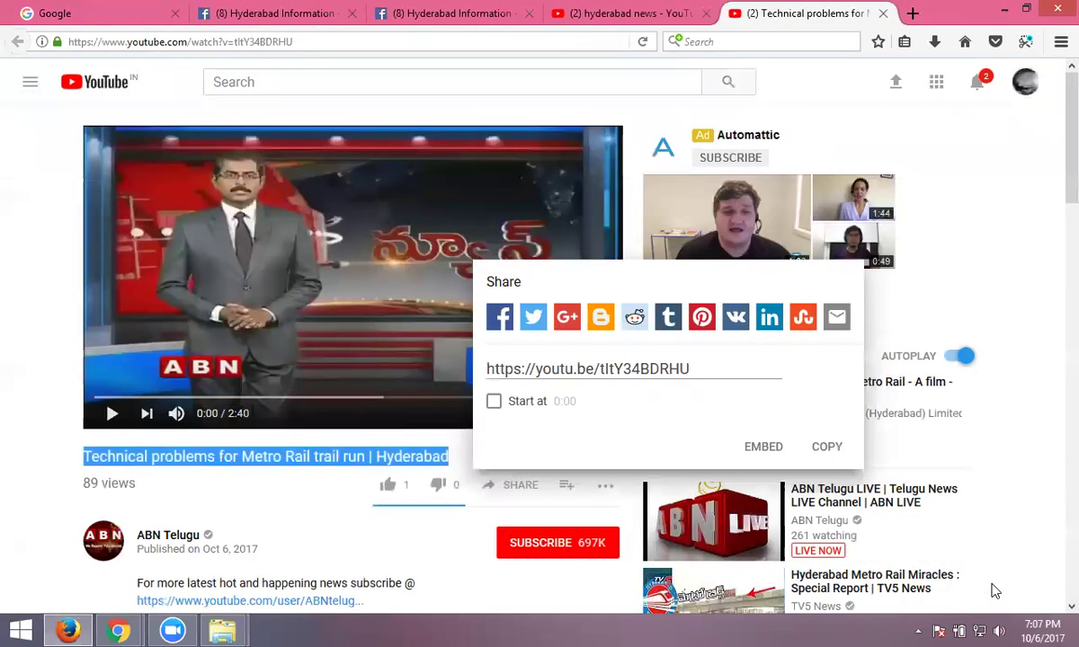
- Reload the Hyderabad Information page and scroll to the new Metro Rail post at the top
left_click(465, 14)
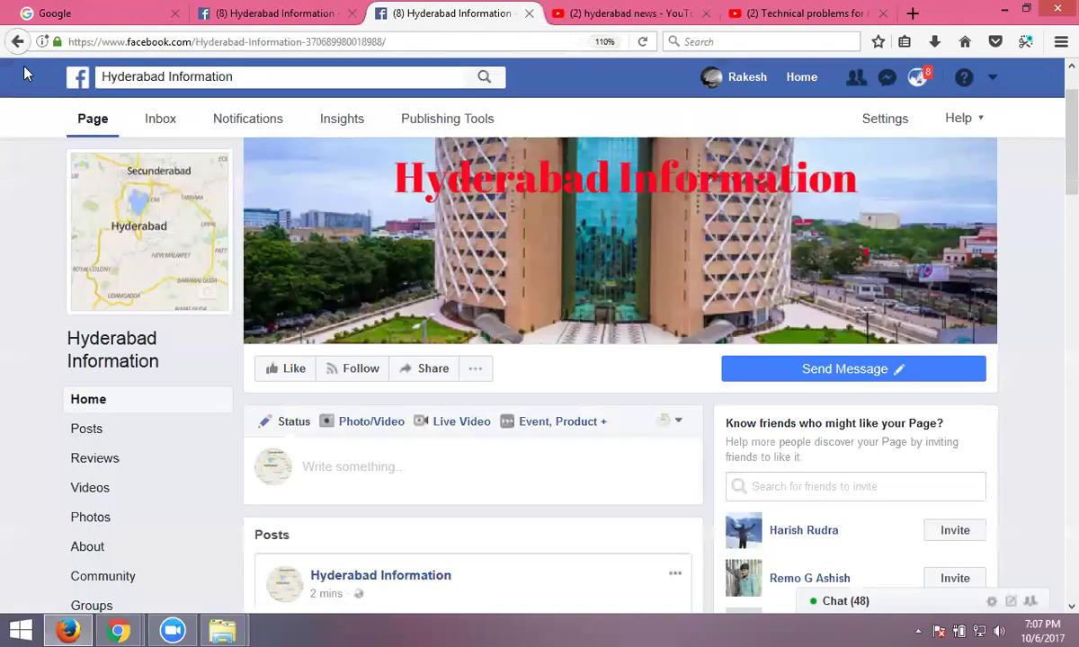
left_click(642, 41)
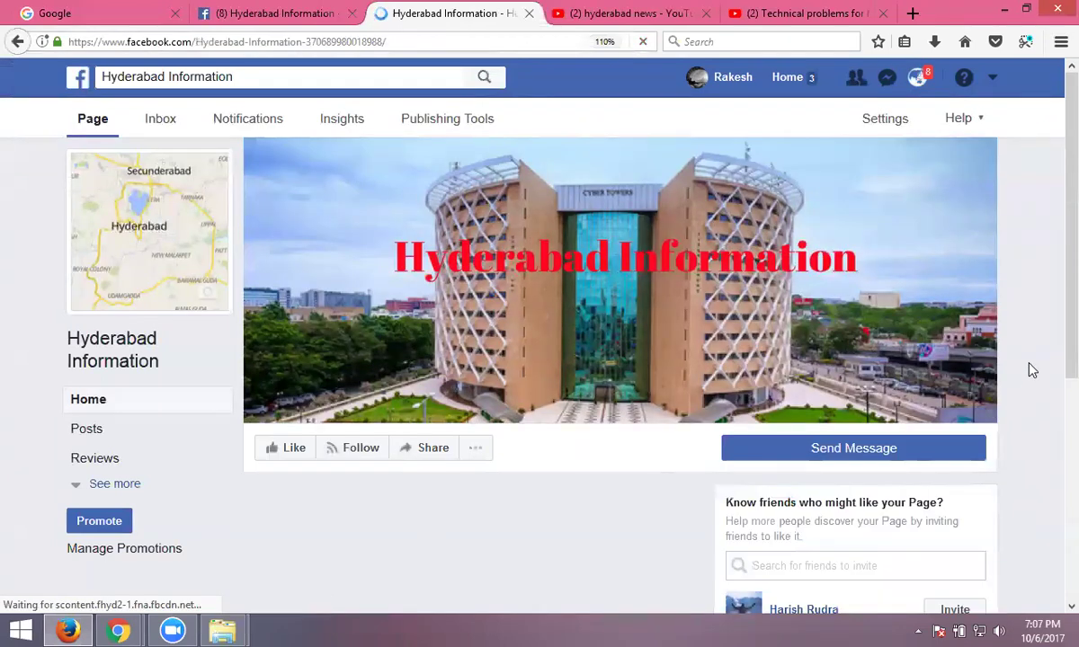
scroll(1031, 373, "down", 2)
scroll(1031, 377, "down", 2)
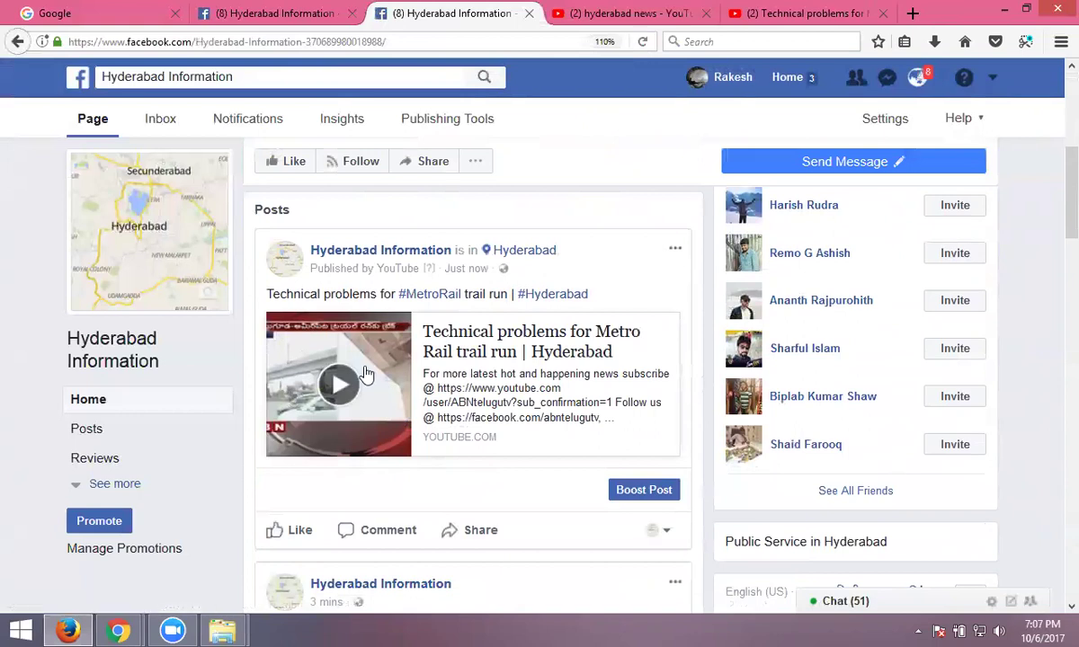
- Go to fblinker.com in a new tab and log in with Facebook
left_click(913, 11)
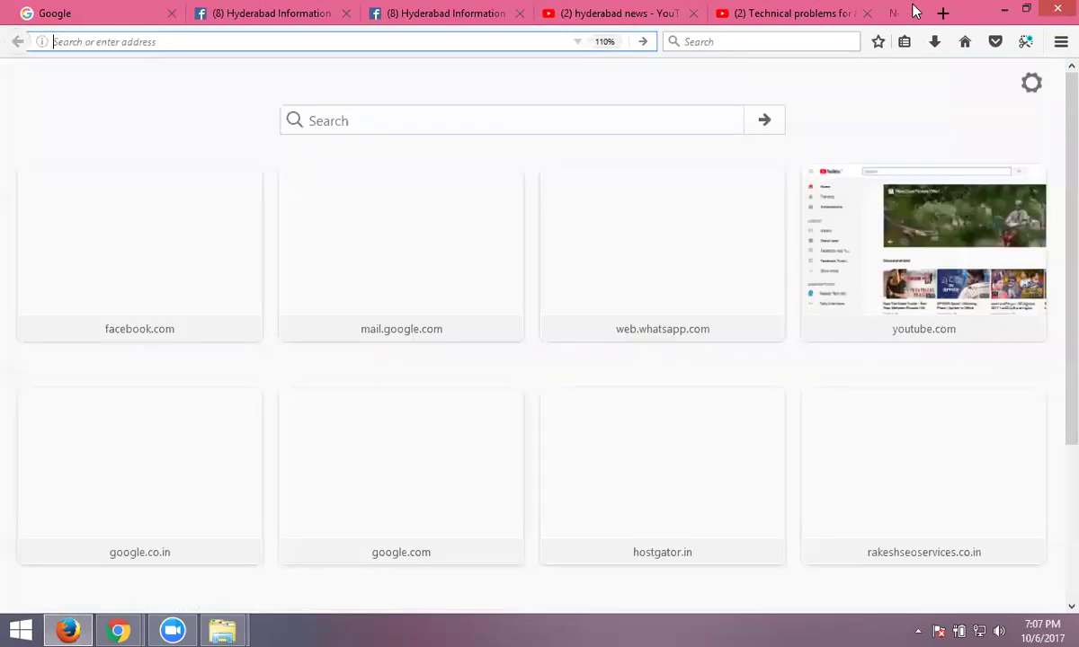
type("fblinker.com/")
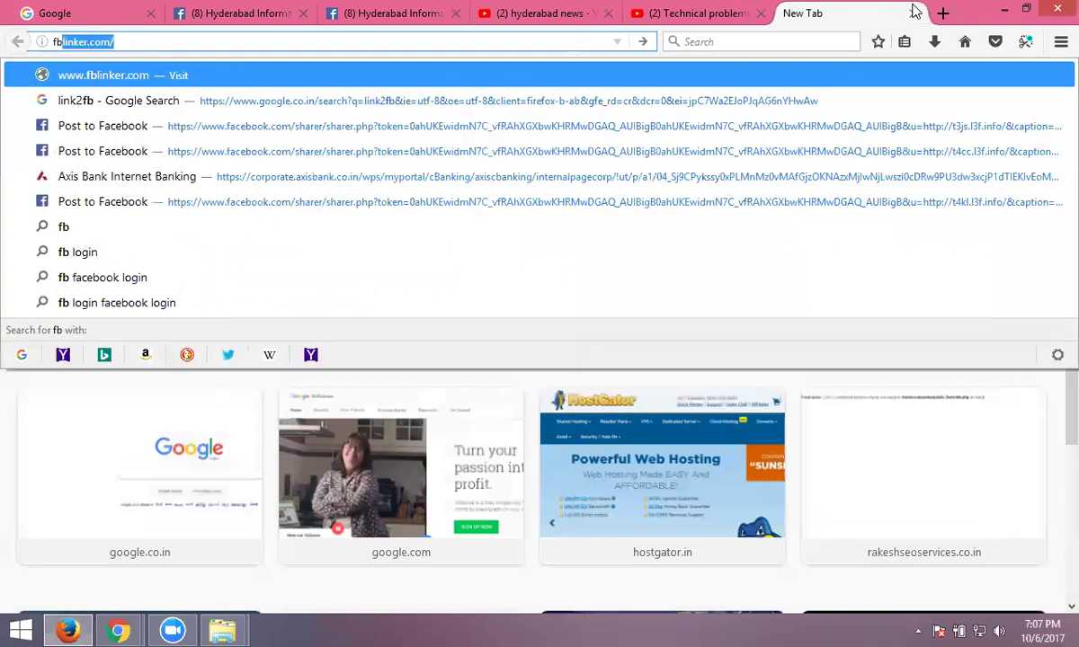
key("Return")
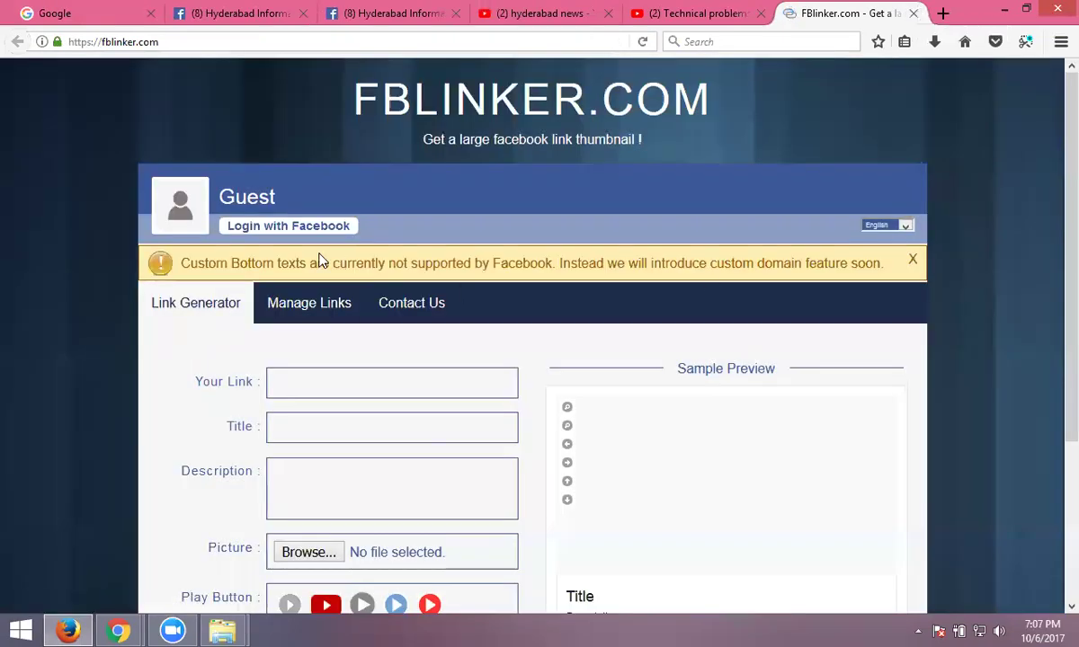
left_click(243, 228)
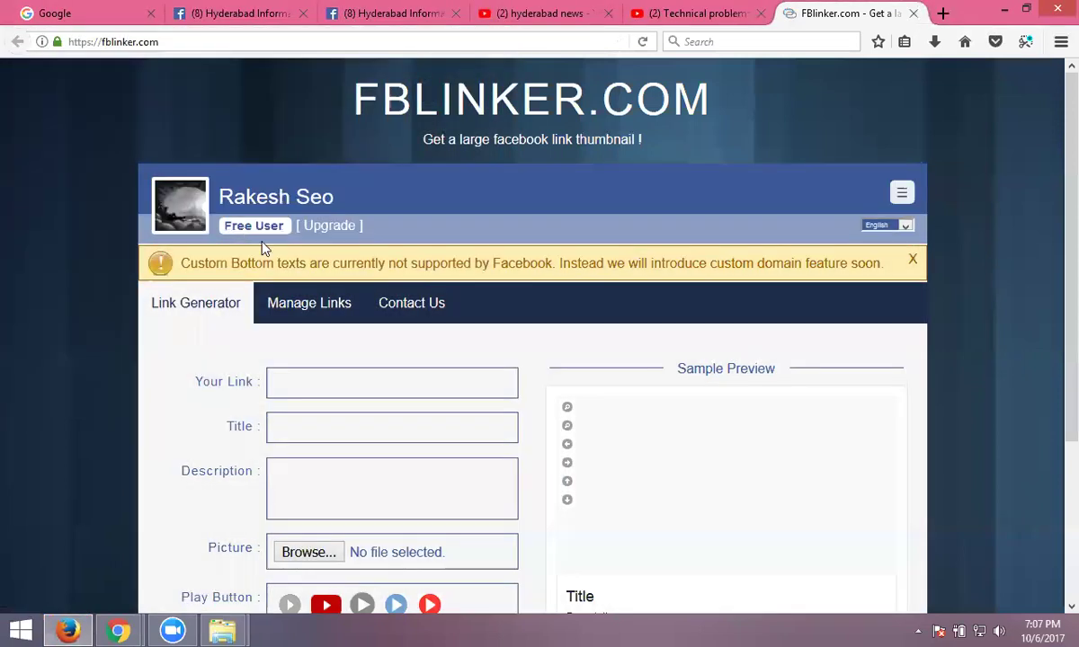
- Open another video from the hyderabad news search results in a new tab
left_click(571, 11)
scroll(530, 368, "down", 2)
scroll(531, 369, "down", 4)
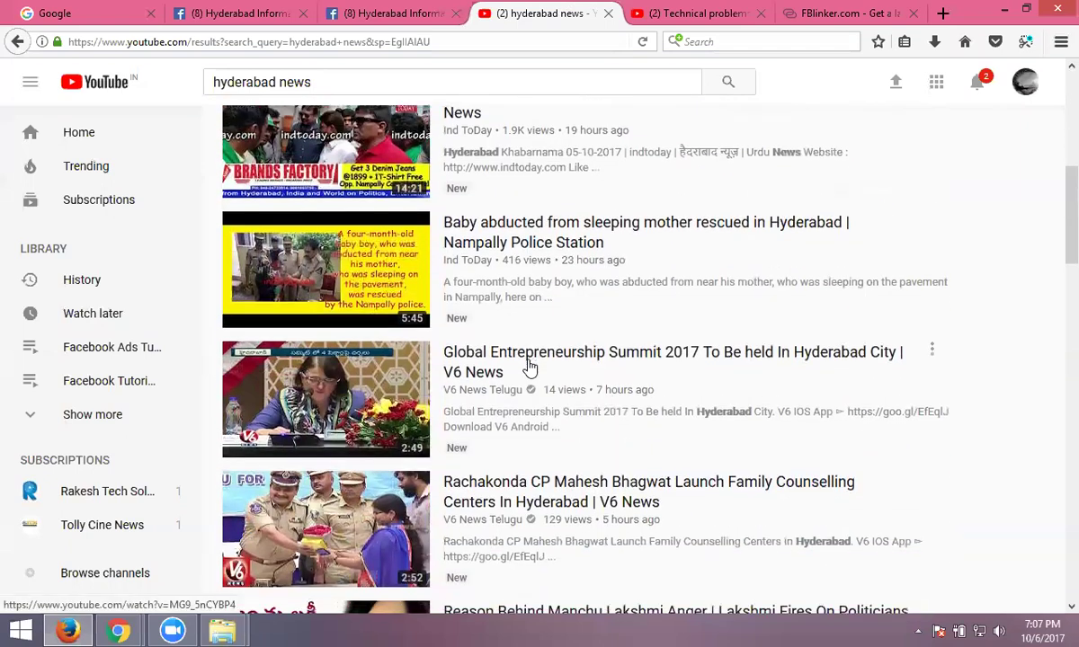
scroll(530, 369, "down", 4)
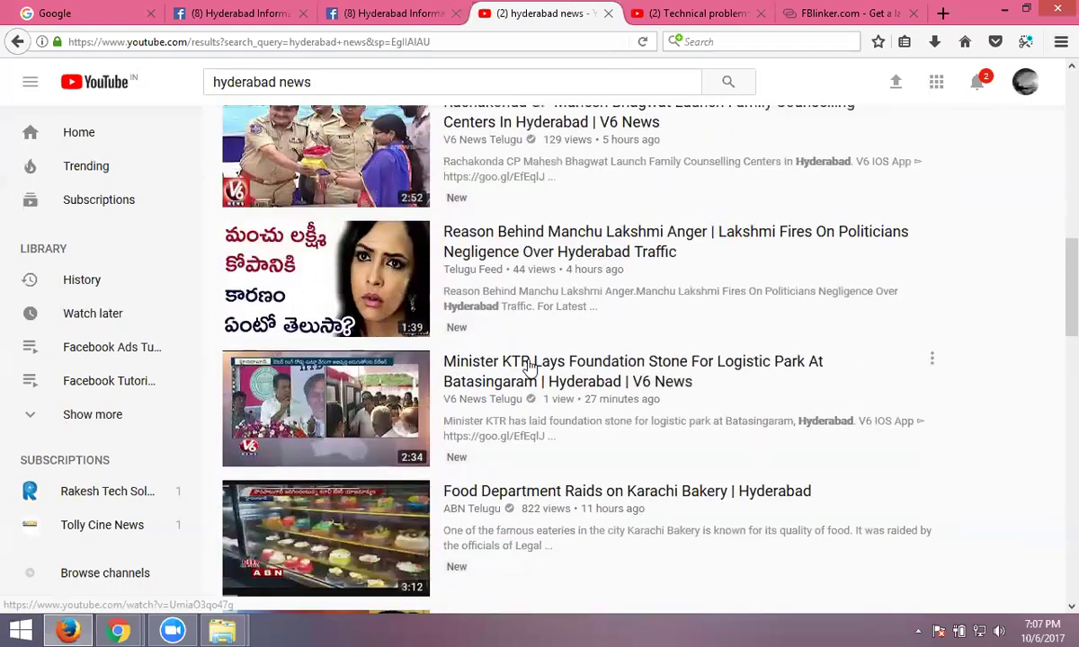
scroll(530, 368, "down", 1)
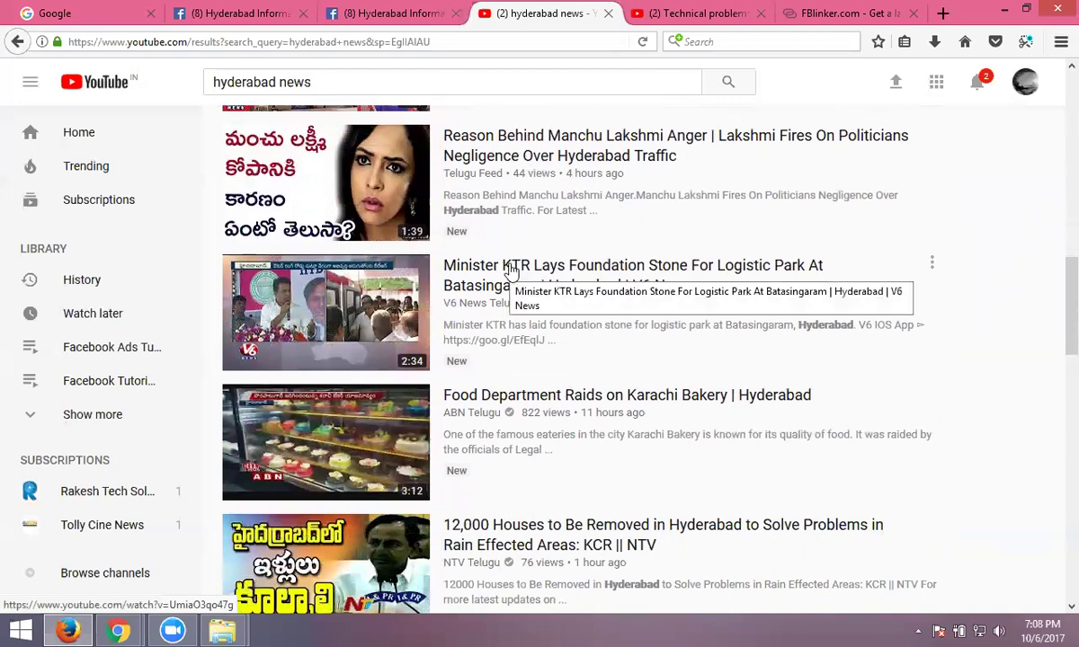
scroll(528, 357, "down", 2)
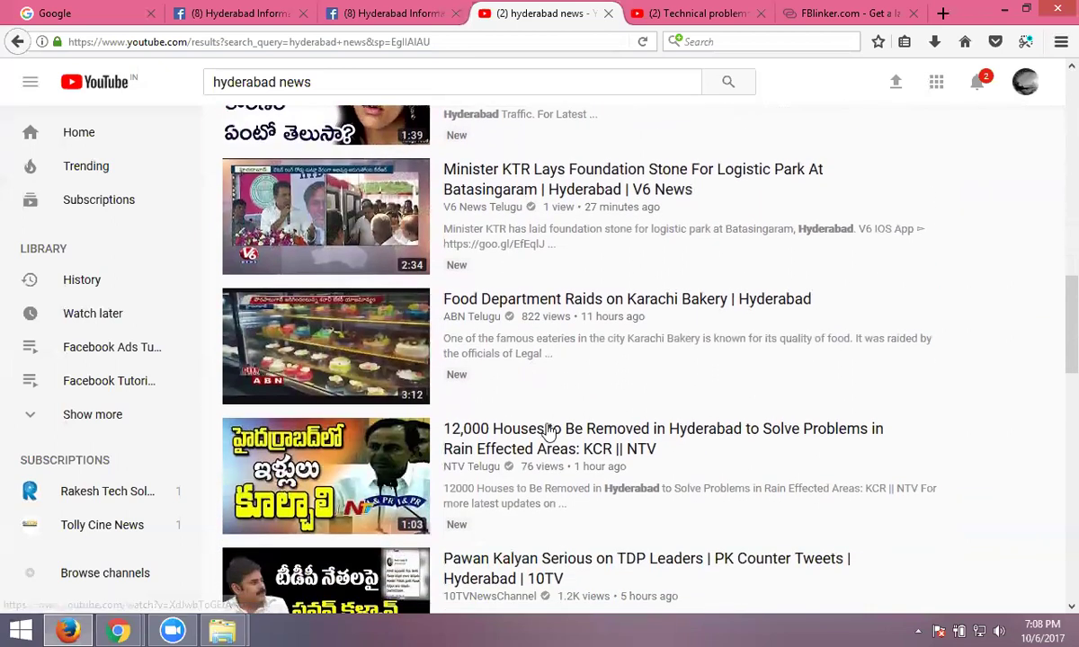
middle_click(548, 432)
- Select the video's web address, close its tab, and return to FBLinker's Your Link field
left_click(583, 14)
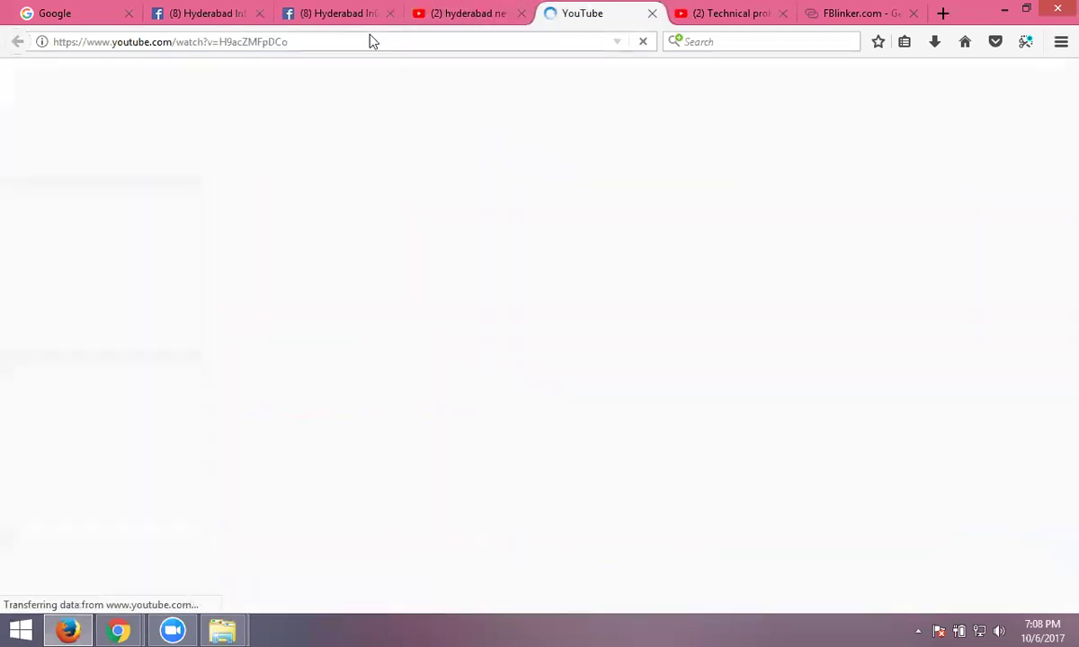
left_click(363, 40)
key("ctrl+c")
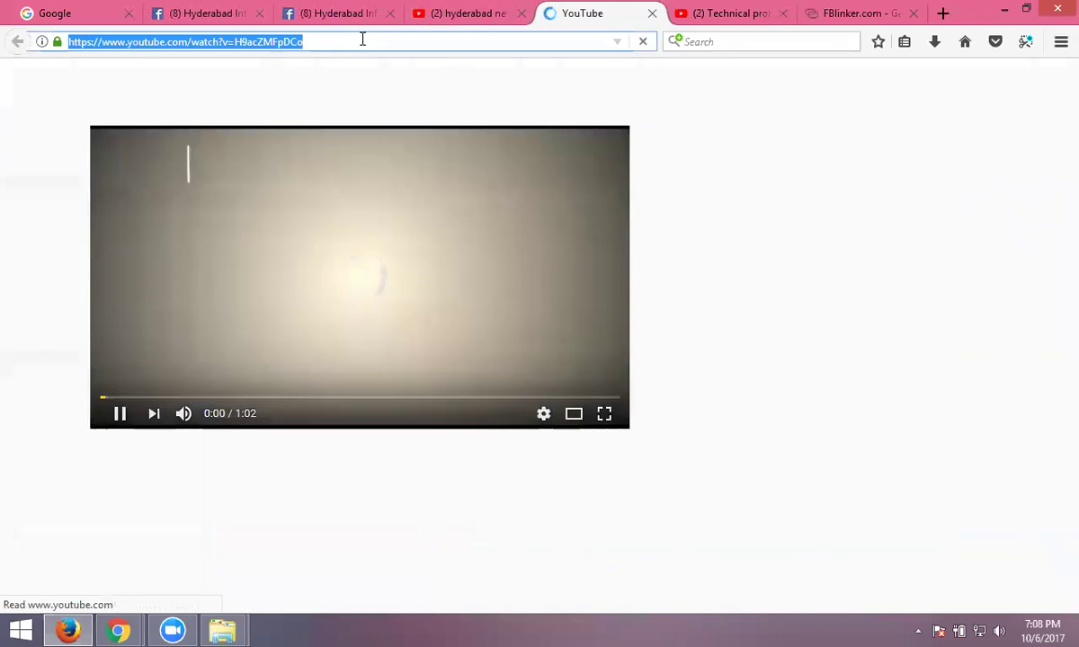
left_click(652, 14)
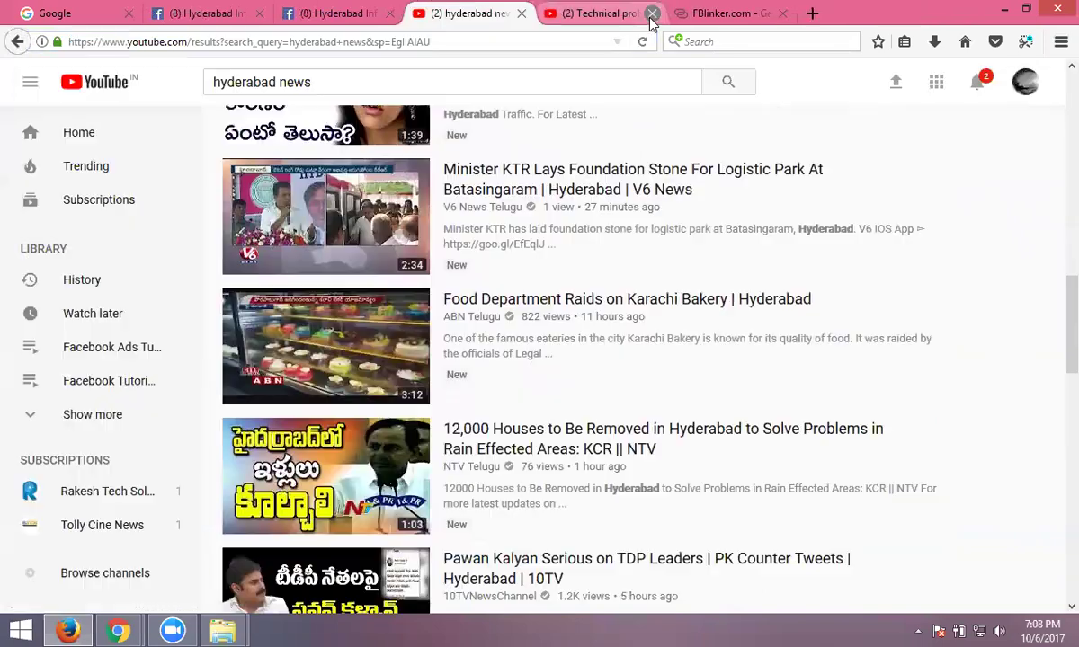
left_click(717, 18)
left_click(307, 380)
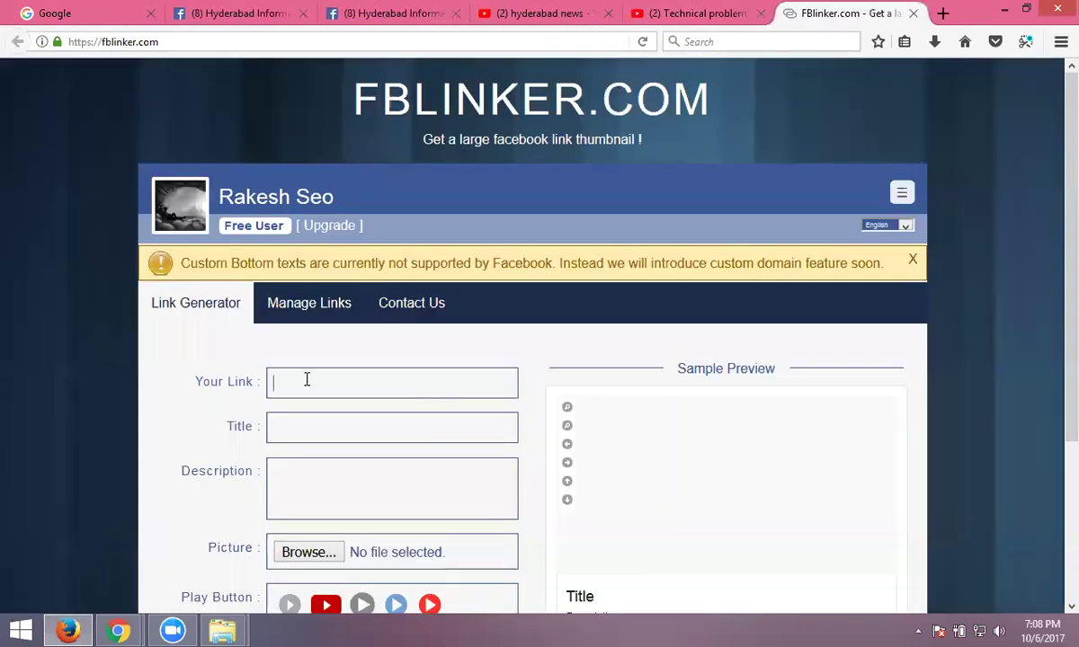
- Generate a large-thumbnail, play-inside-Facebook link for the 12,000 Houses video and start sharing it
key("ctrl+v")
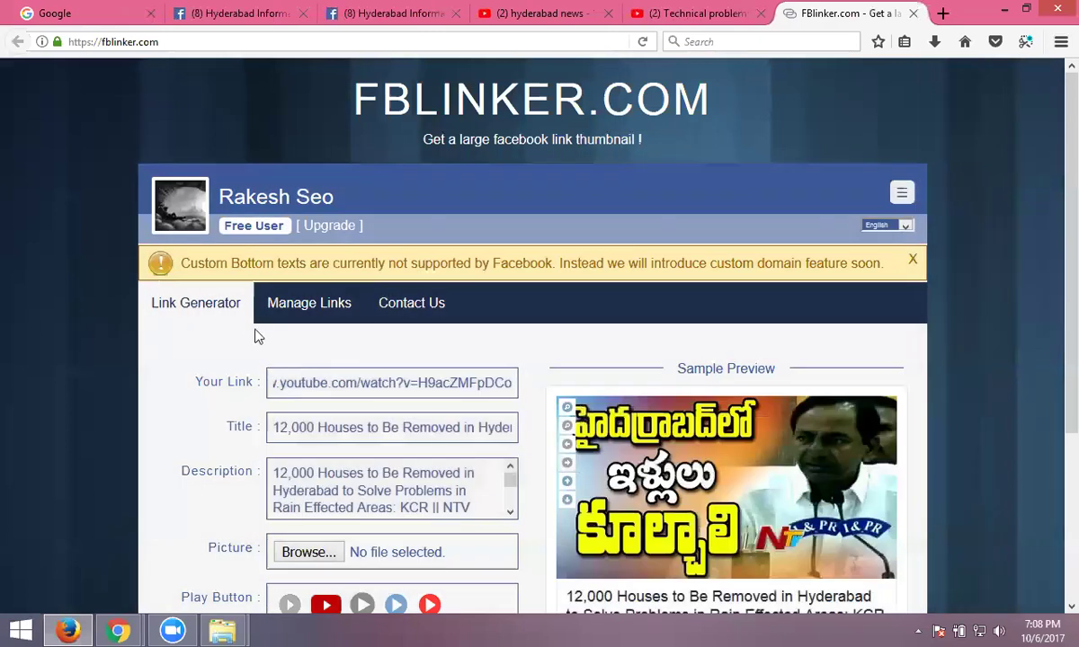
scroll(252, 326, "down", 3)
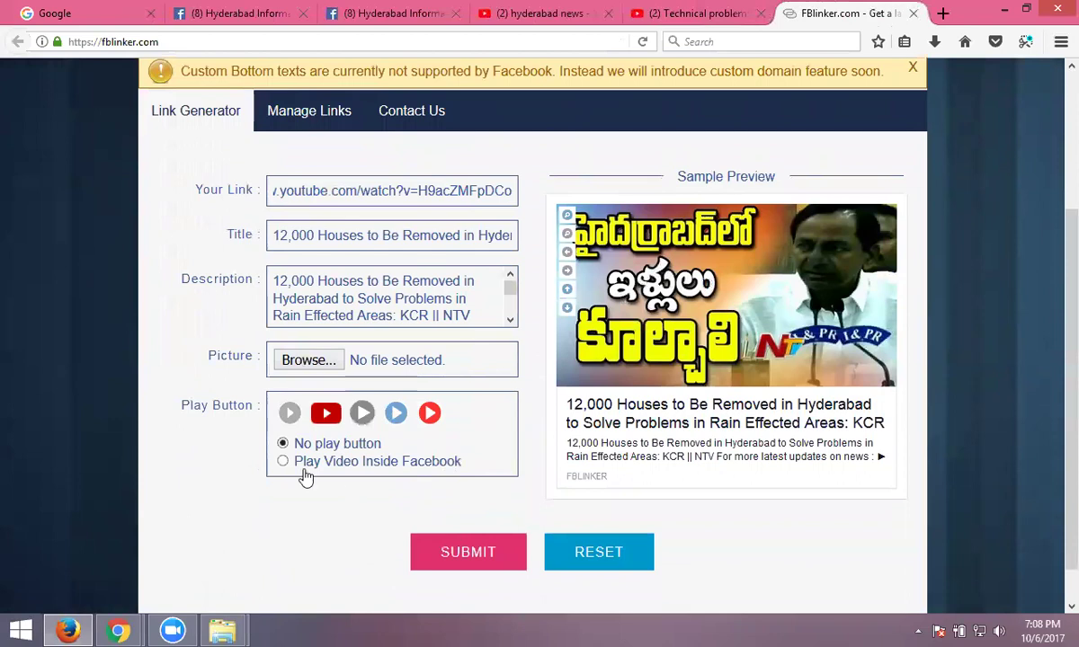
left_click(465, 555)
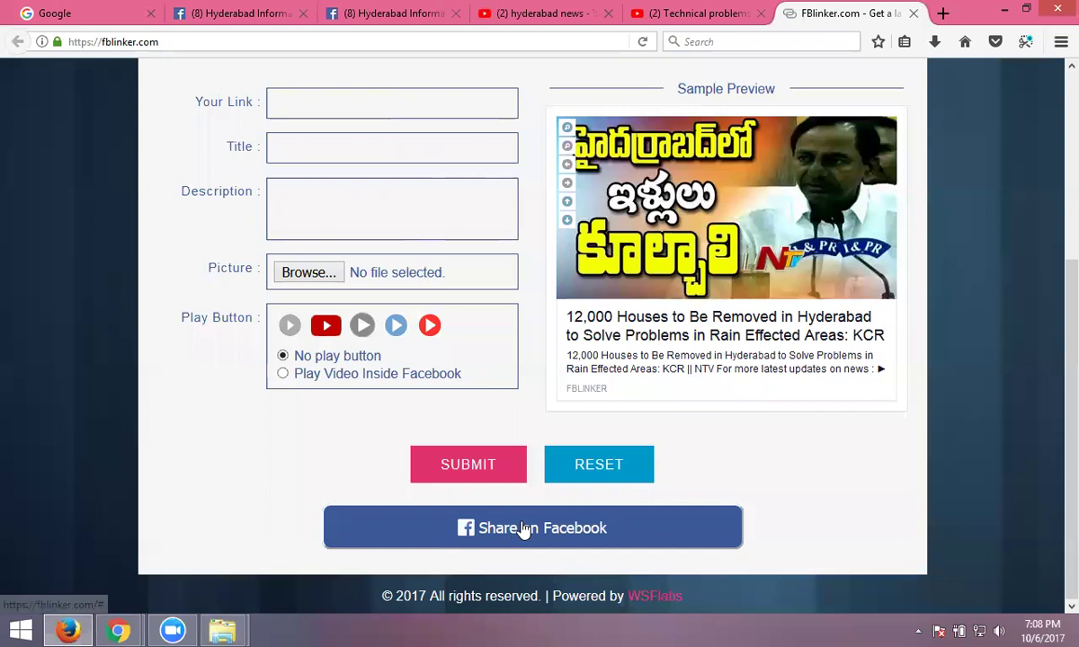
left_click(524, 531)
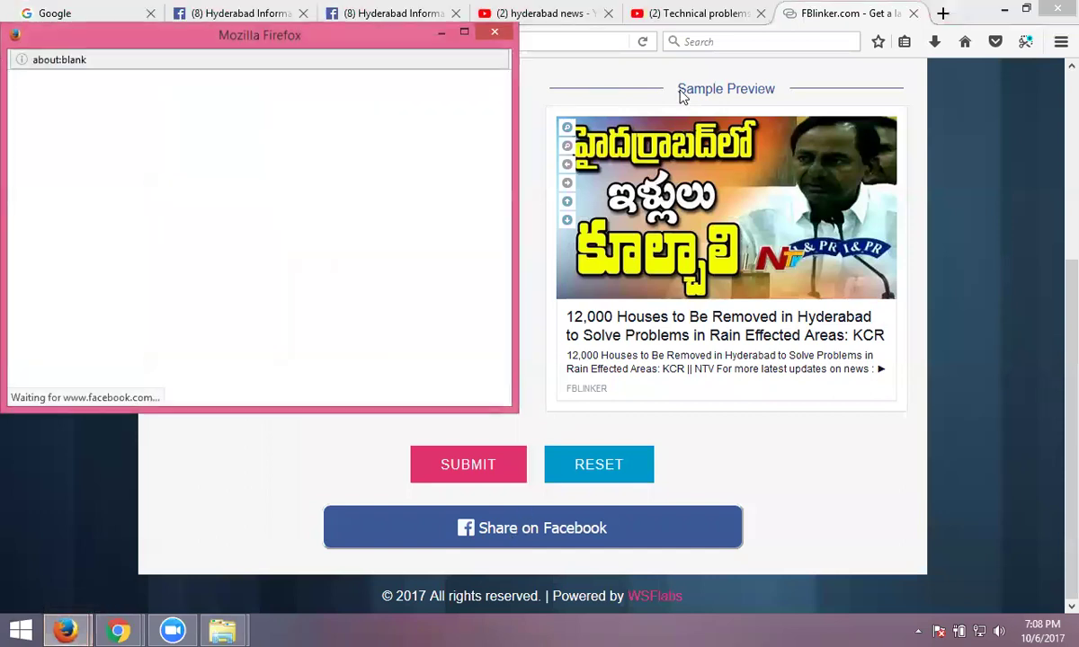
- Replace the Metro Rail video tab with the 12,000 Houses video from the search results
left_click(695, 13)
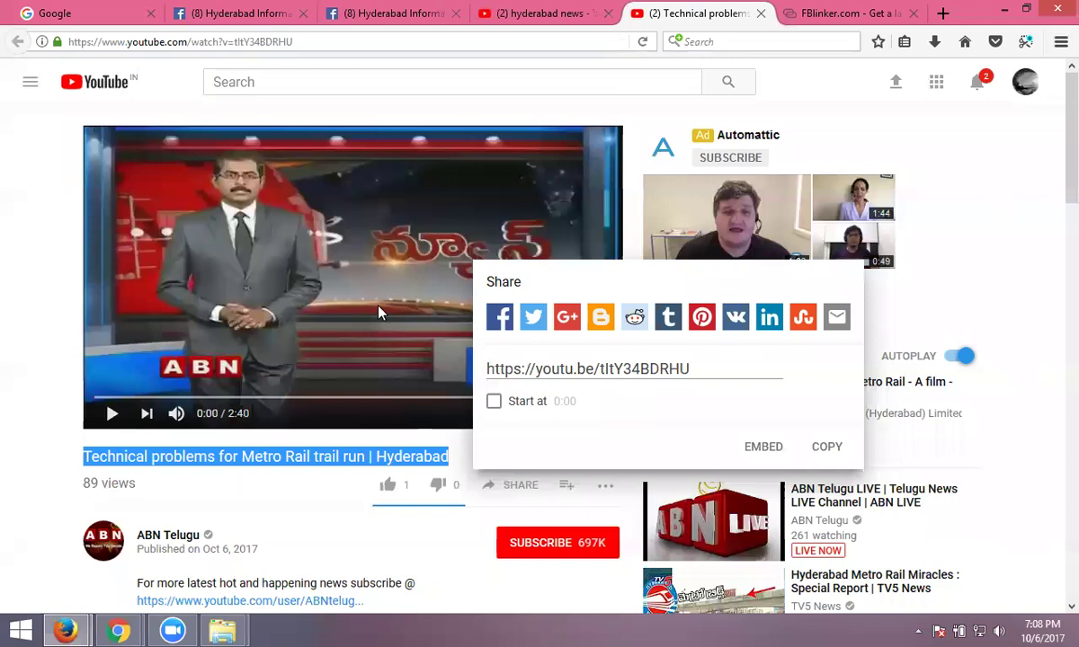
left_click(521, 14)
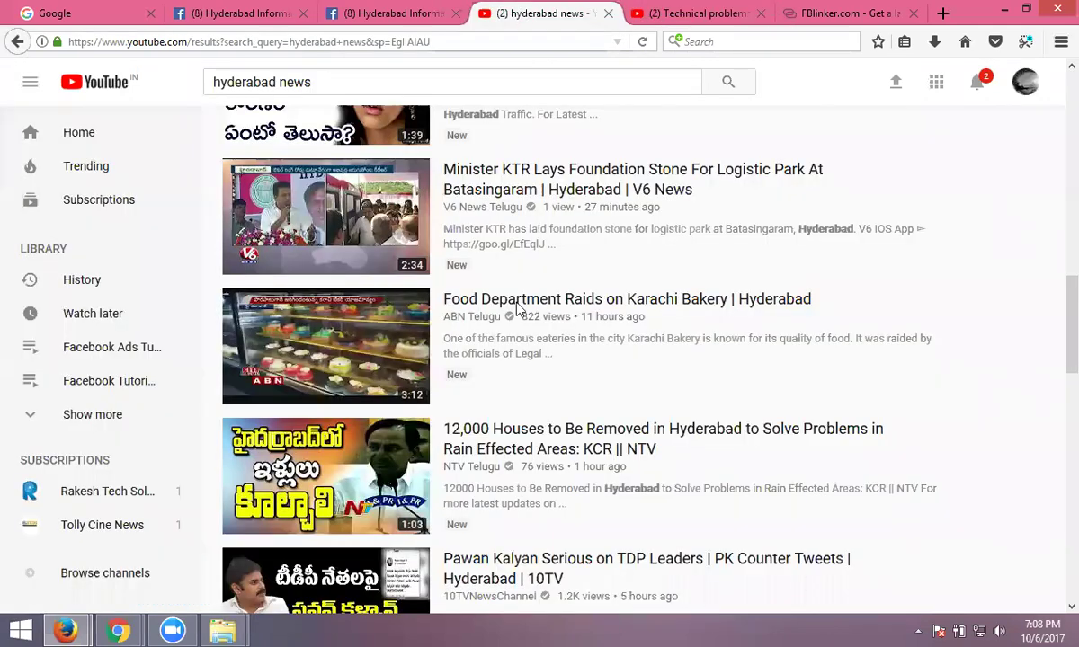
middle_click(548, 443)
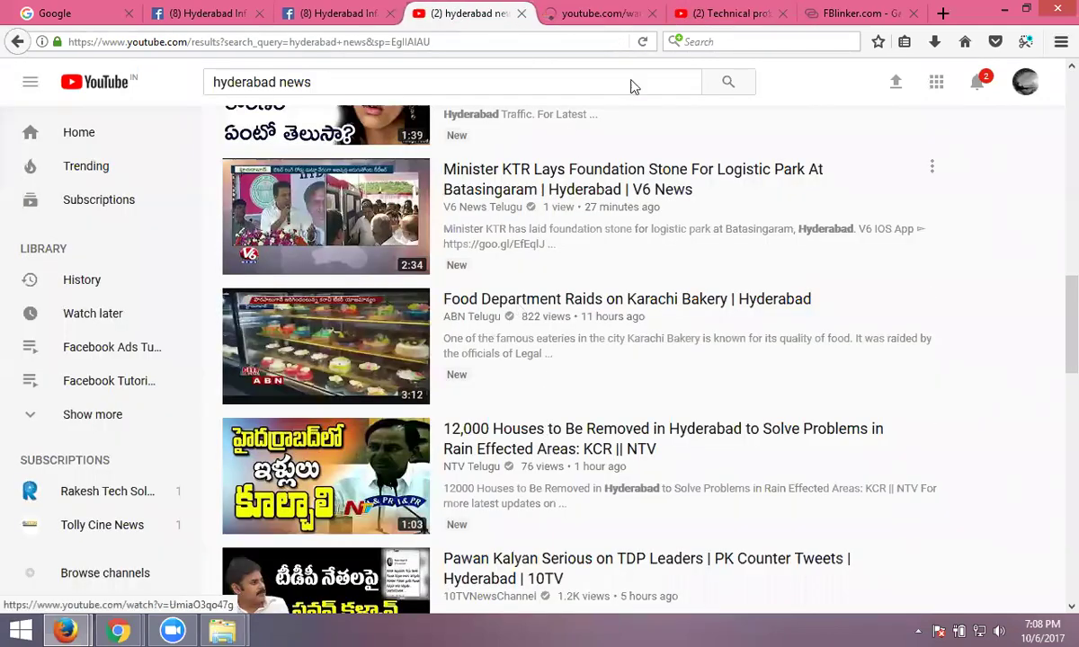
left_click(780, 13)
left_click(585, 13)
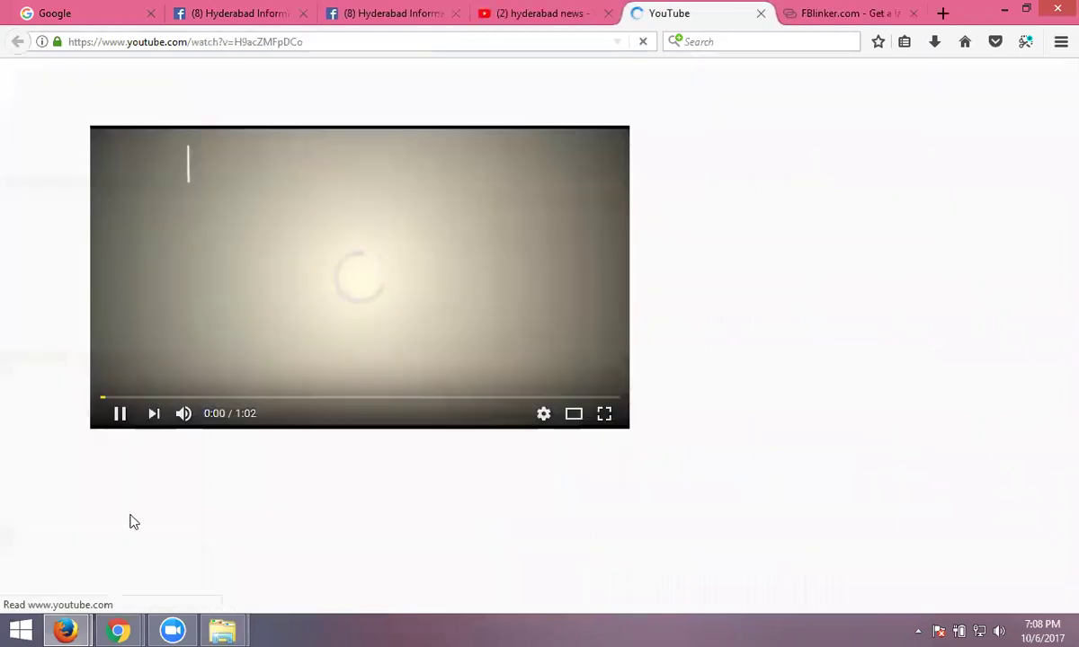
- Pause the 12,000 Houses video, copy its title, and bring back the Facebook share window
left_click(122, 415)
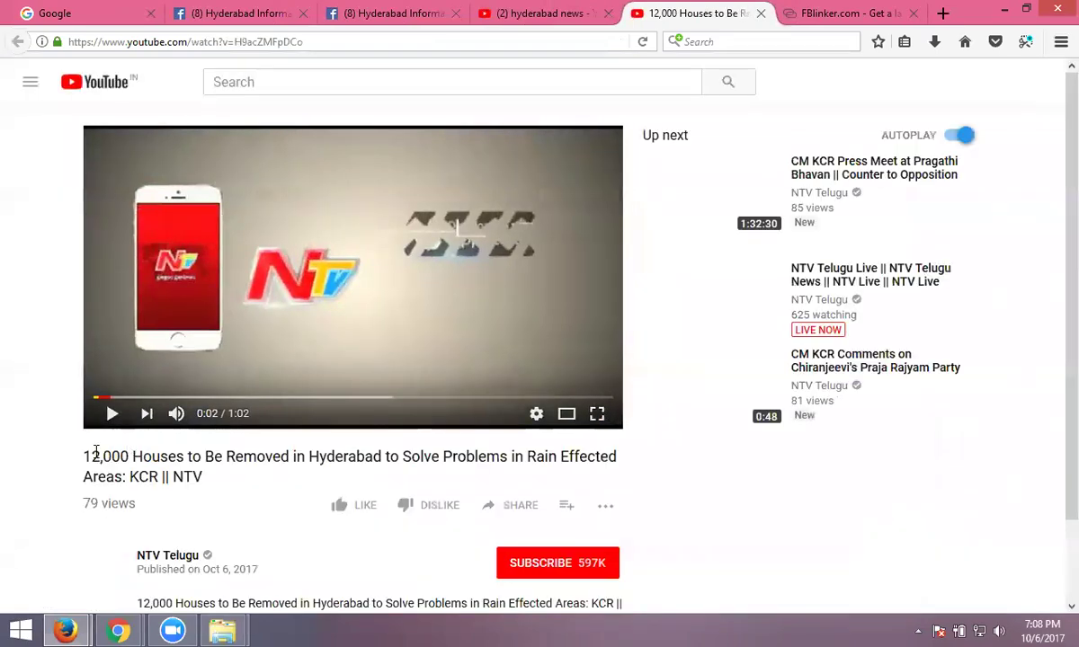
left_click_drag(84, 457, 162, 478)
key("ctrl+c")
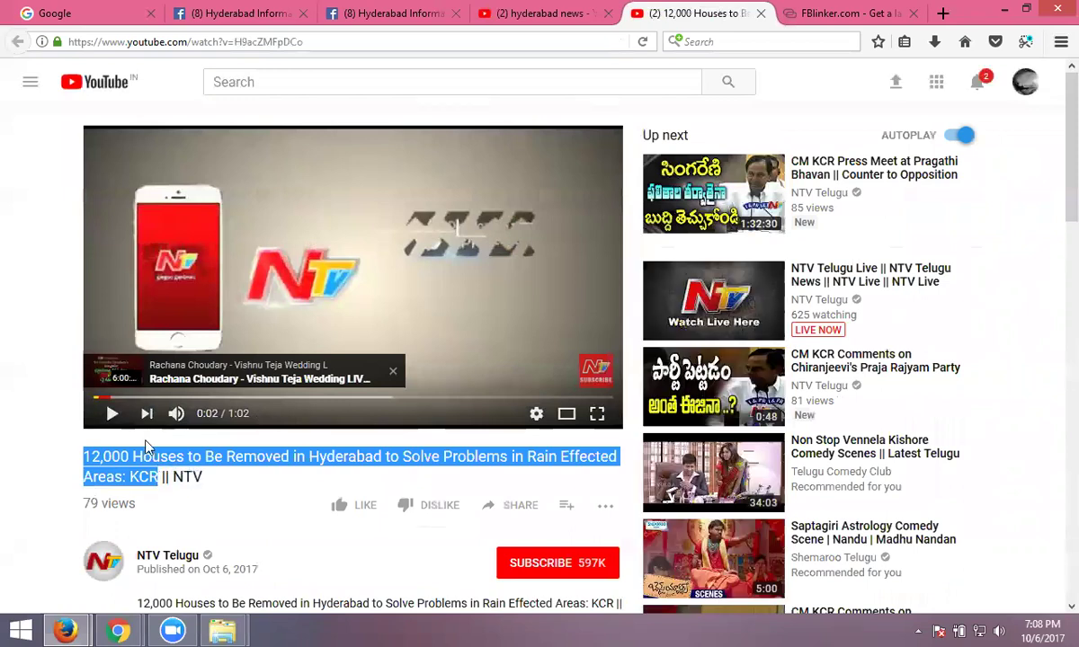
left_click(836, 13)
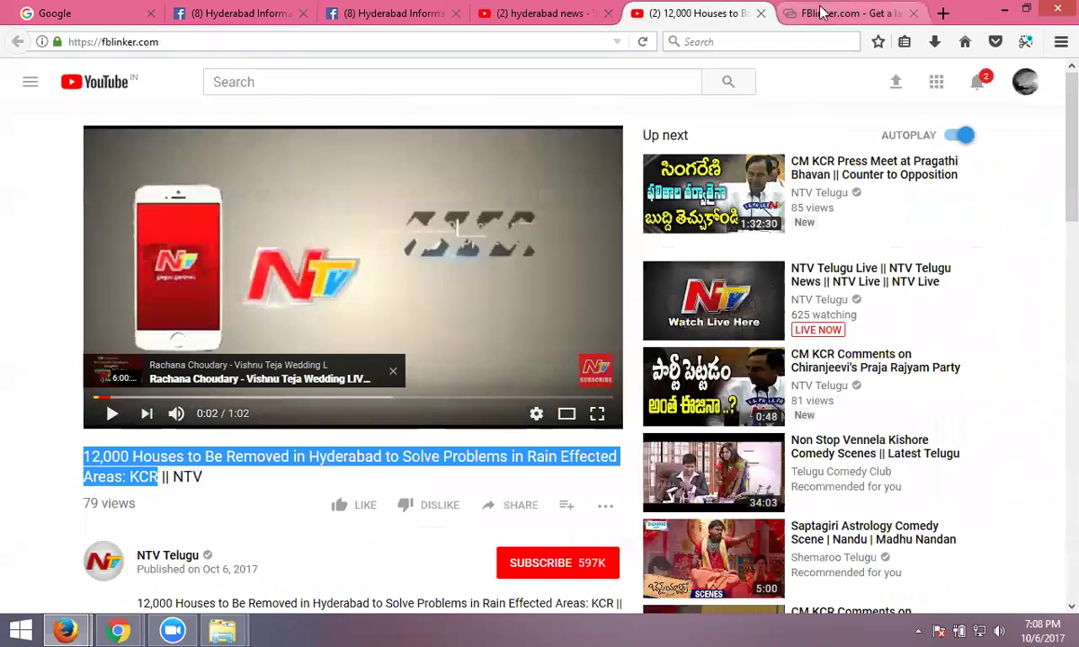
mouse_move(63, 629)
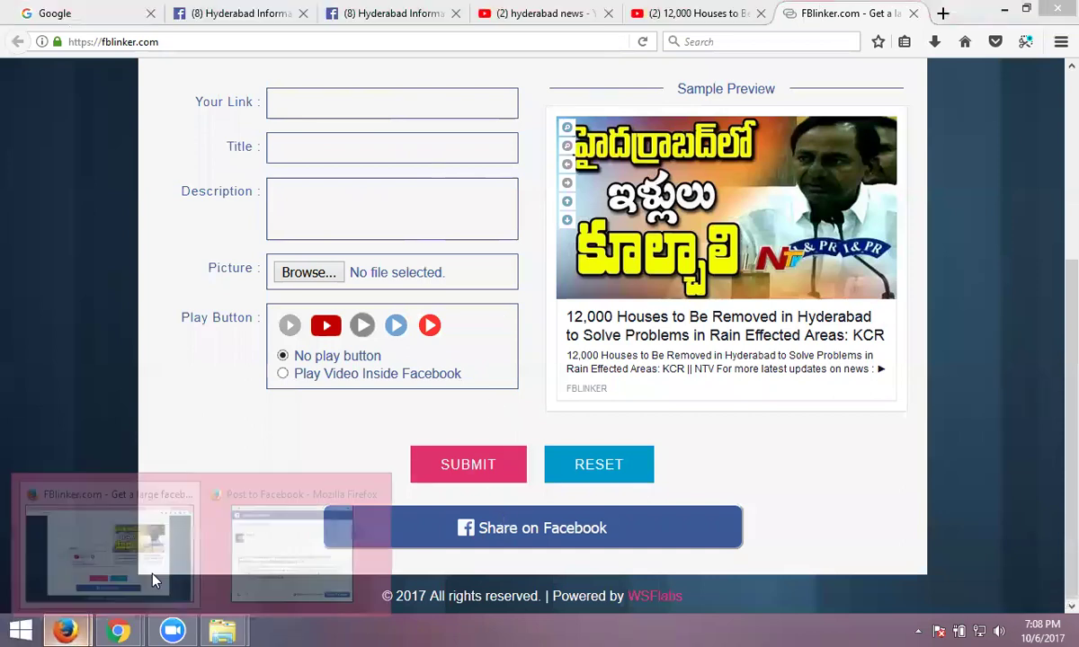
left_click(256, 540)
- Set the post to share on the managed page Hyderabad Information
left_click(158, 133)
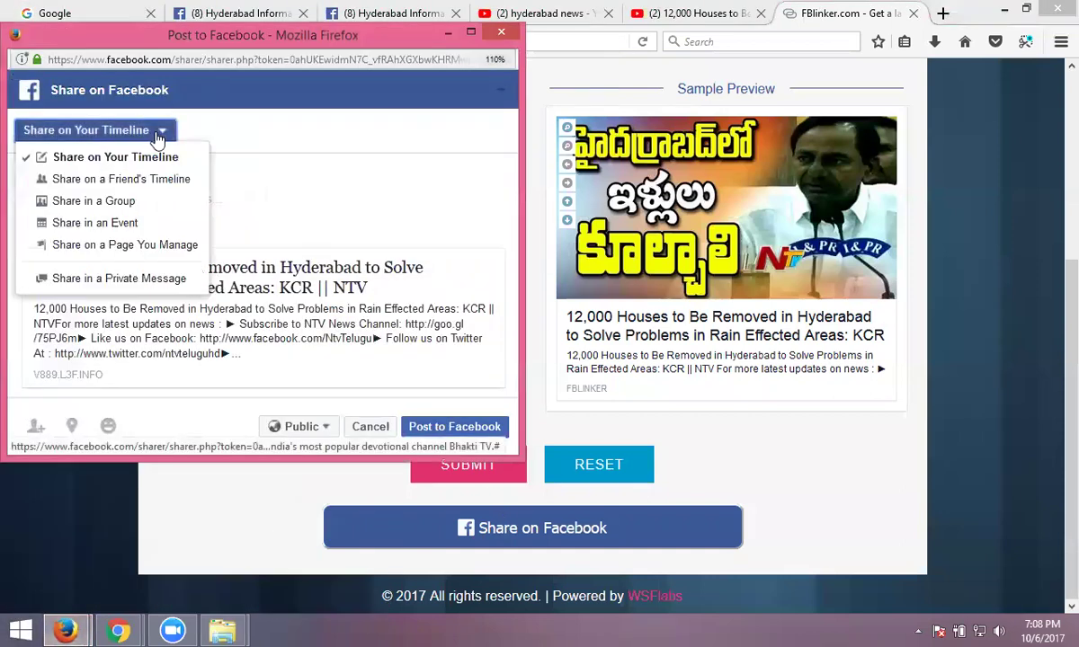
left_click(144, 250)
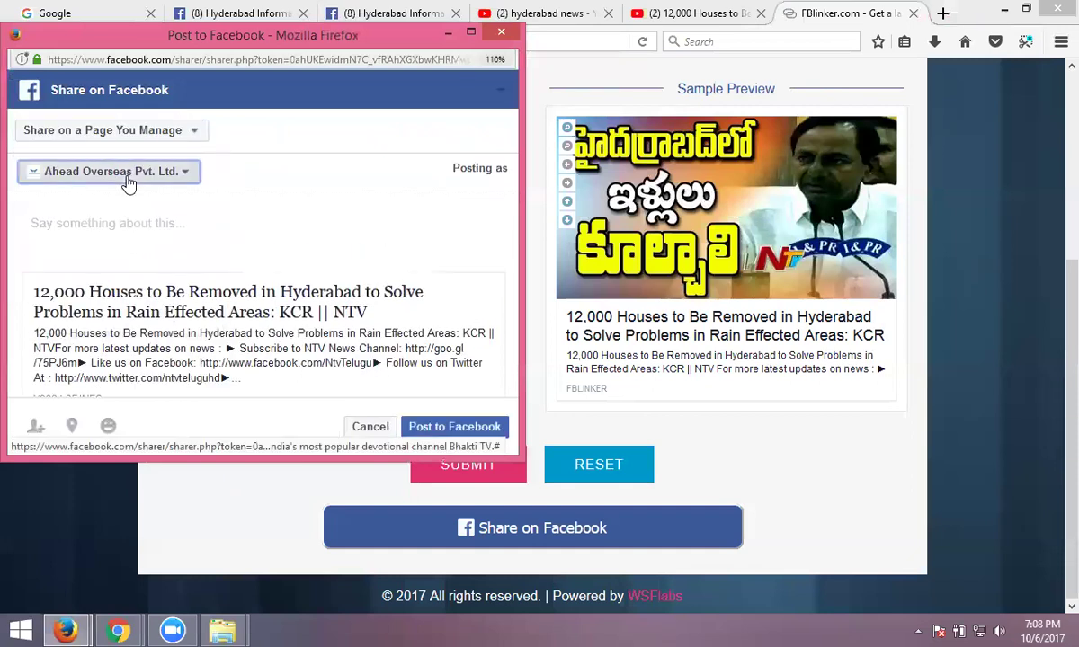
left_click(129, 173)
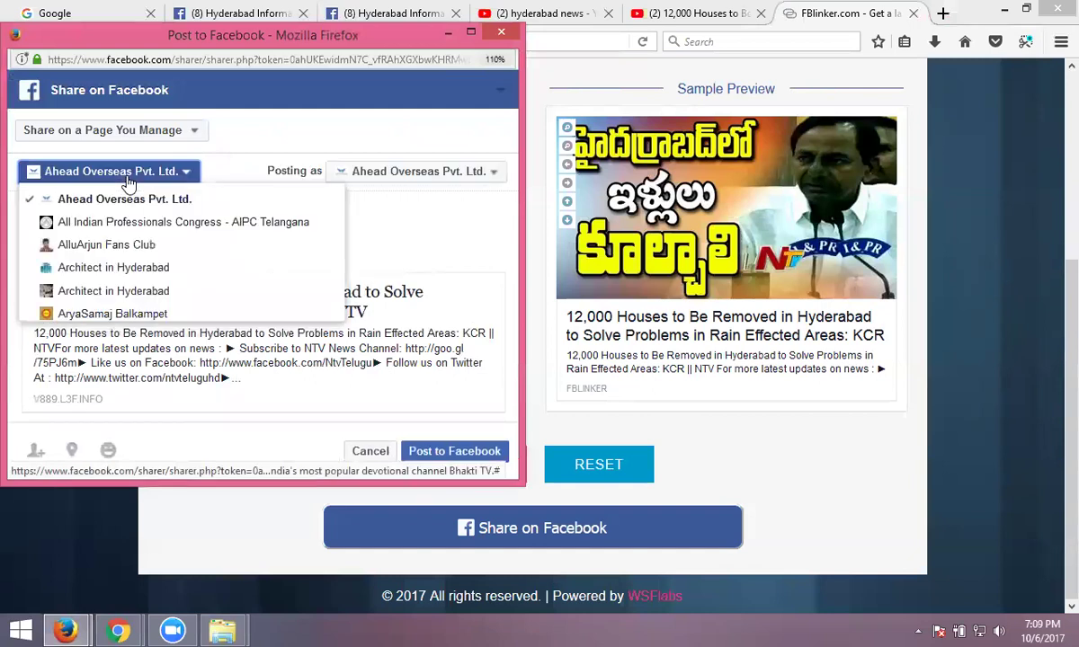
scroll(132, 238, "down", 5)
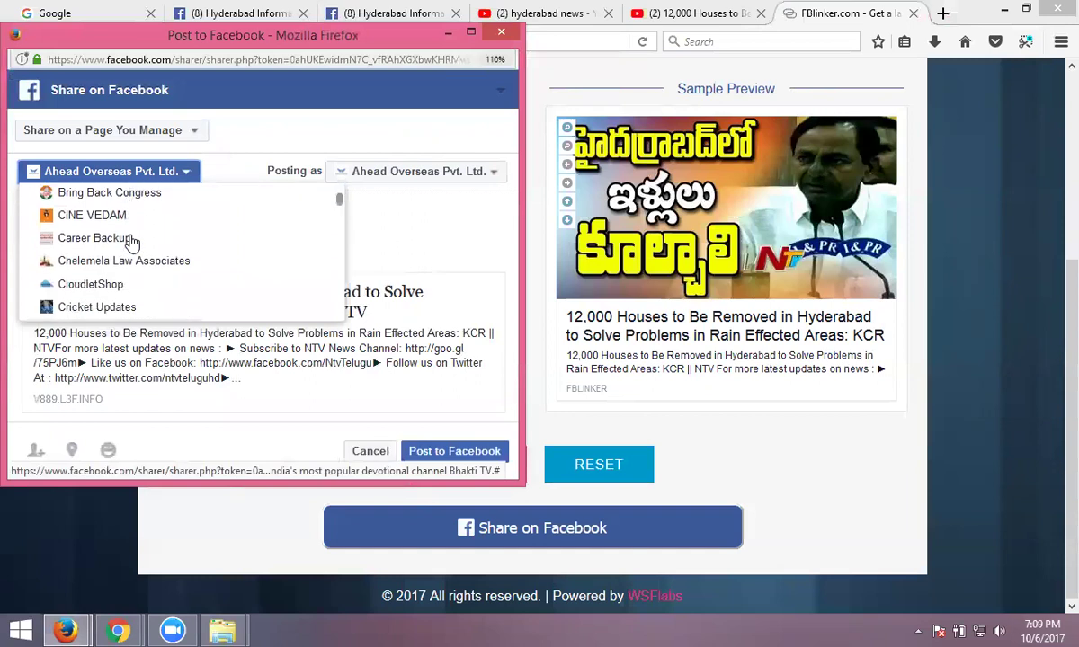
scroll(132, 241, "down", 6)
scroll(132, 245, "down", 8)
scroll(132, 258, "down", 2)
left_click(123, 256)
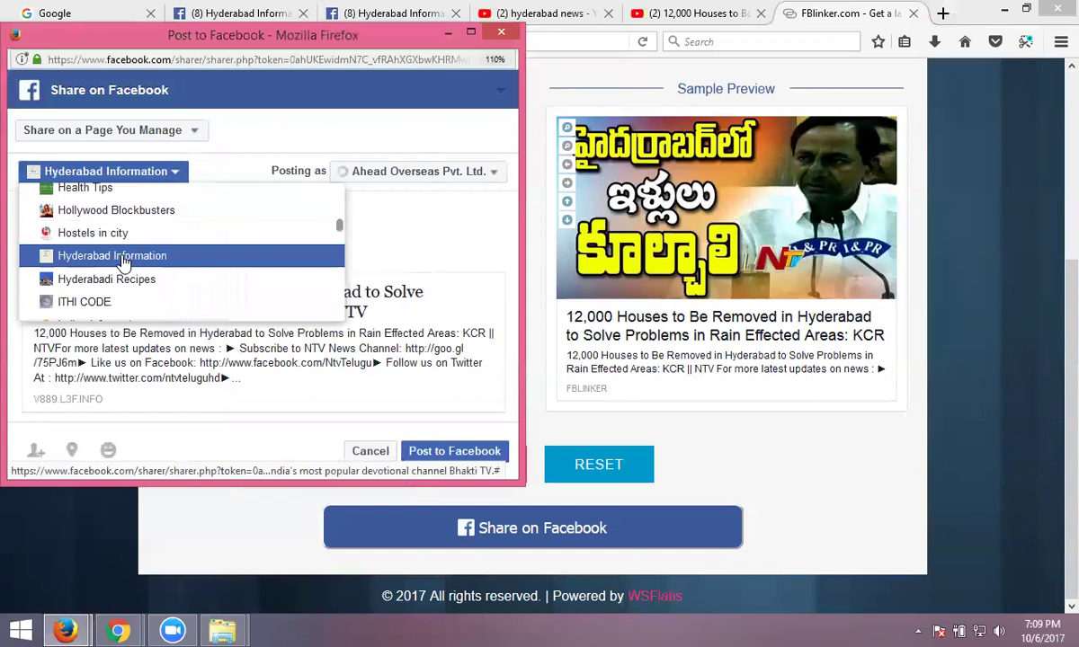
- Paste the video headline as the post text, adding #KCR and #Hyderabad hashtags
left_click(119, 225)
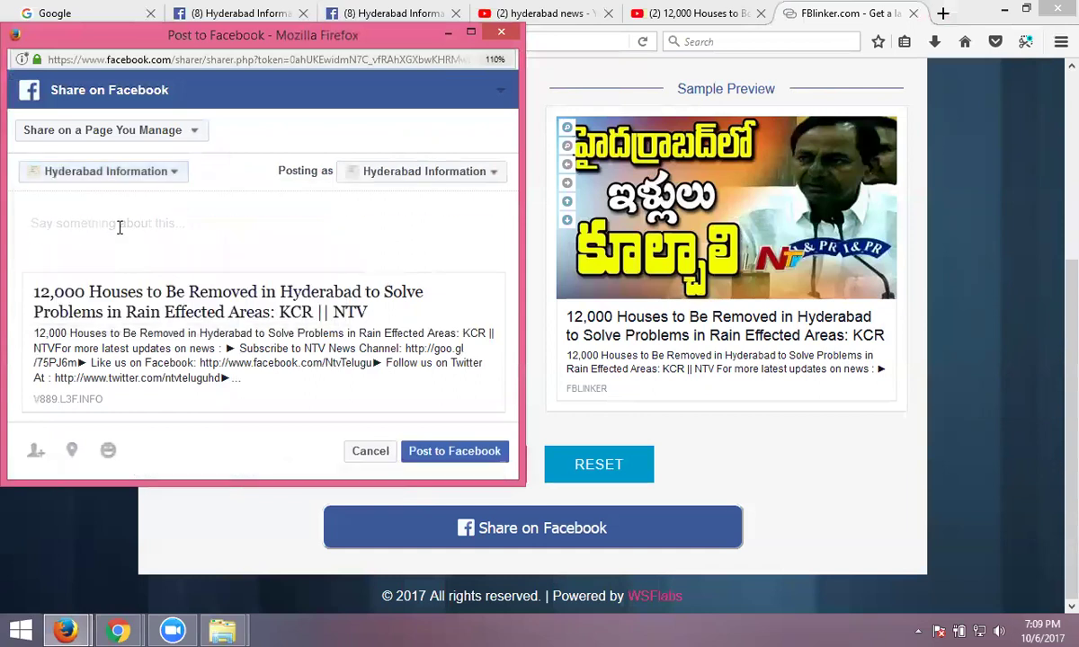
key("ctrl+v")
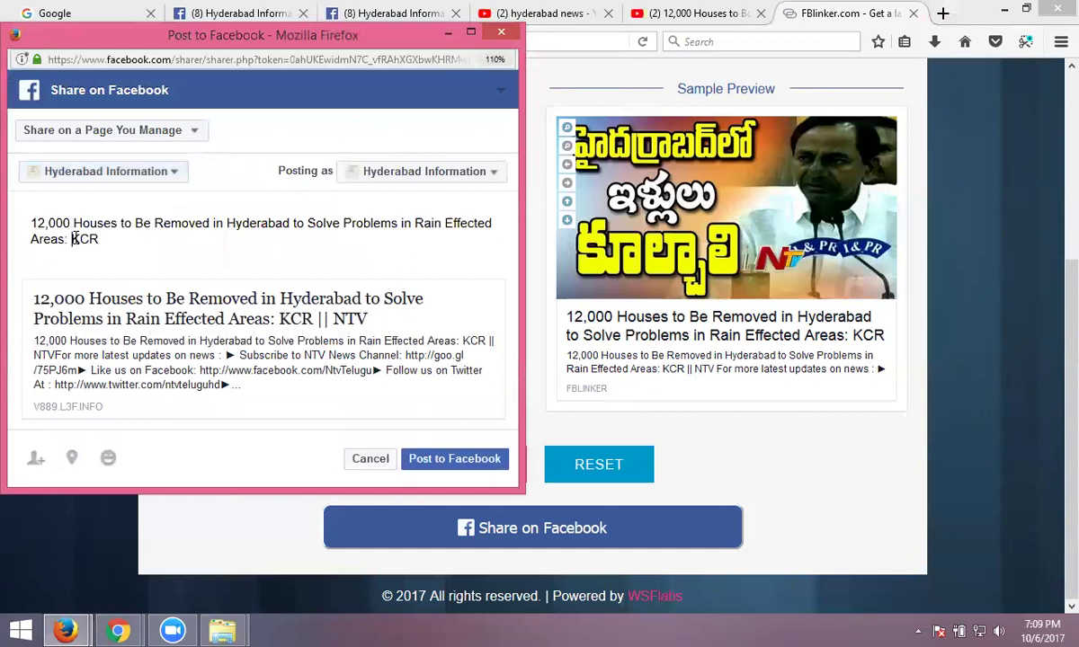
left_click(73, 239)
type("#")
left_click(227, 224)
type("#")
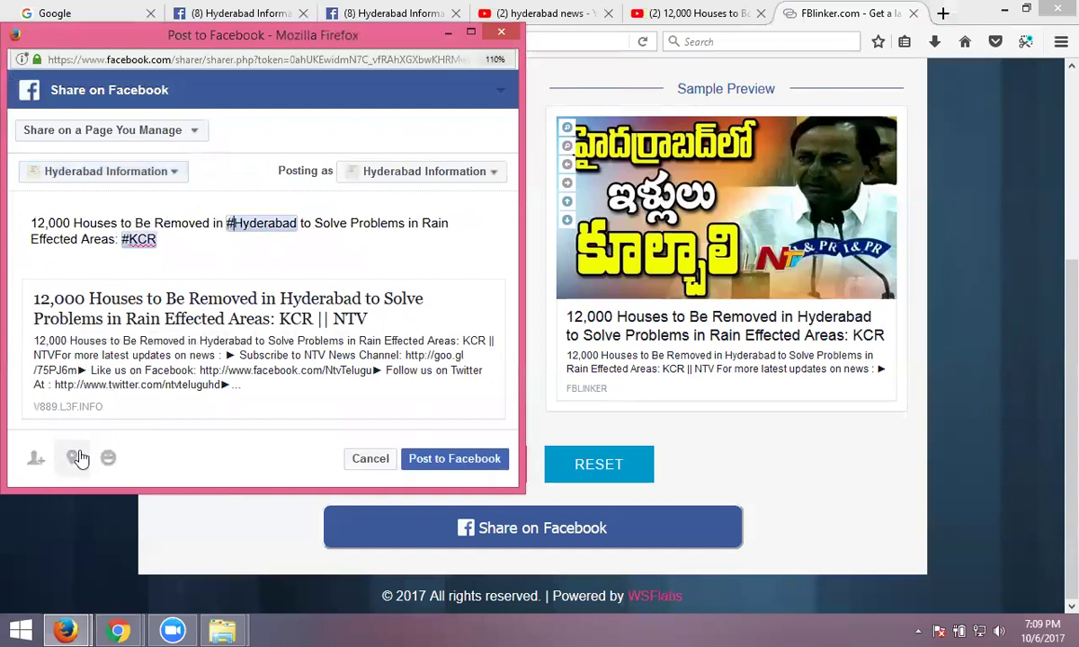
- Check the post in at Hyderabad and post it to Facebook
left_click(71, 460)
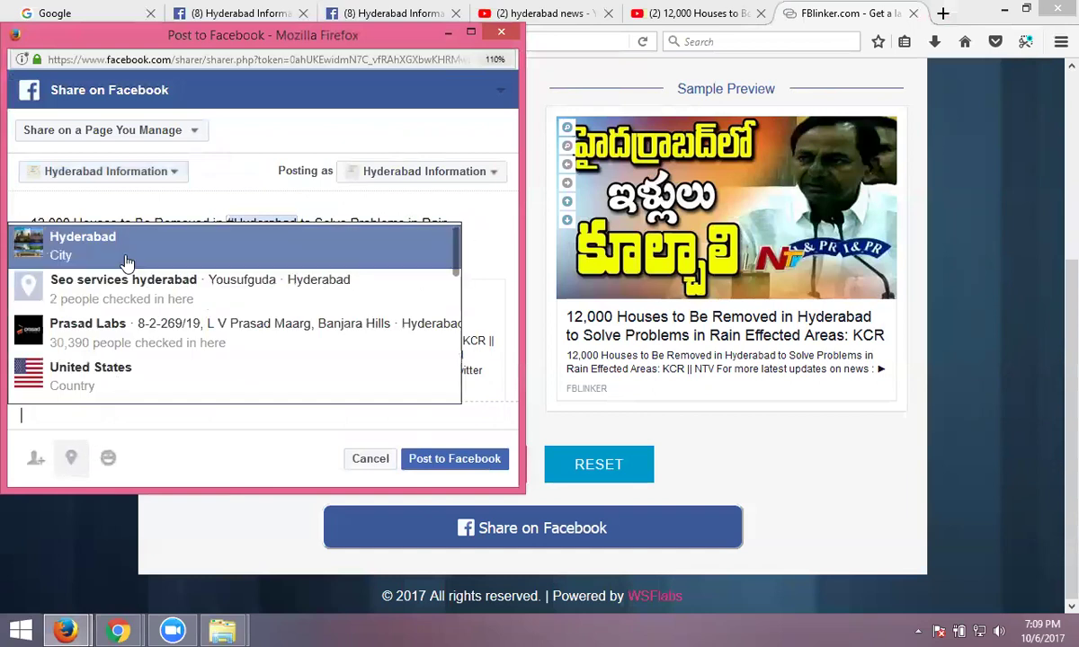
left_click(117, 245)
left_click(472, 462)
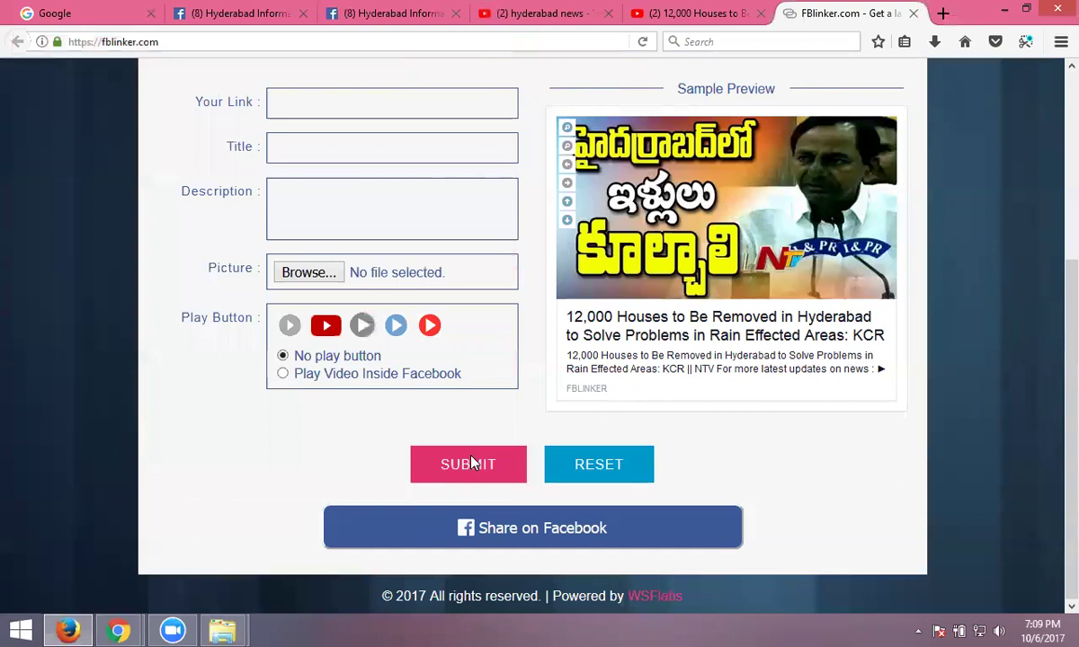
left_click(405, 25)
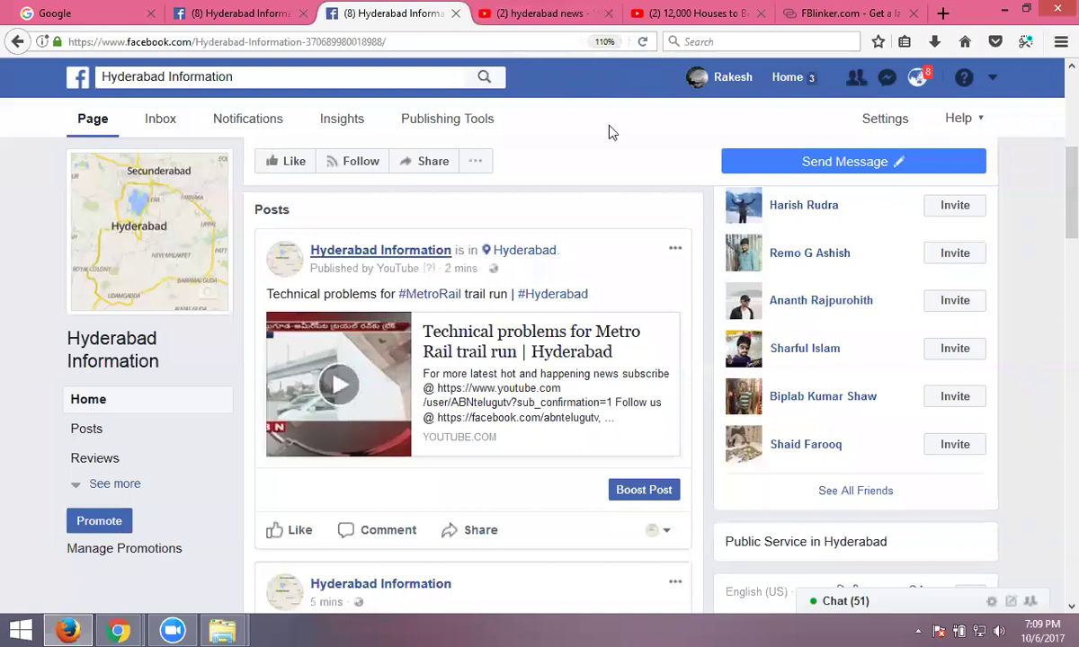
- Reload the Hyderabad Information page so the Metro Rail trail run post shows on top
left_click(644, 42)
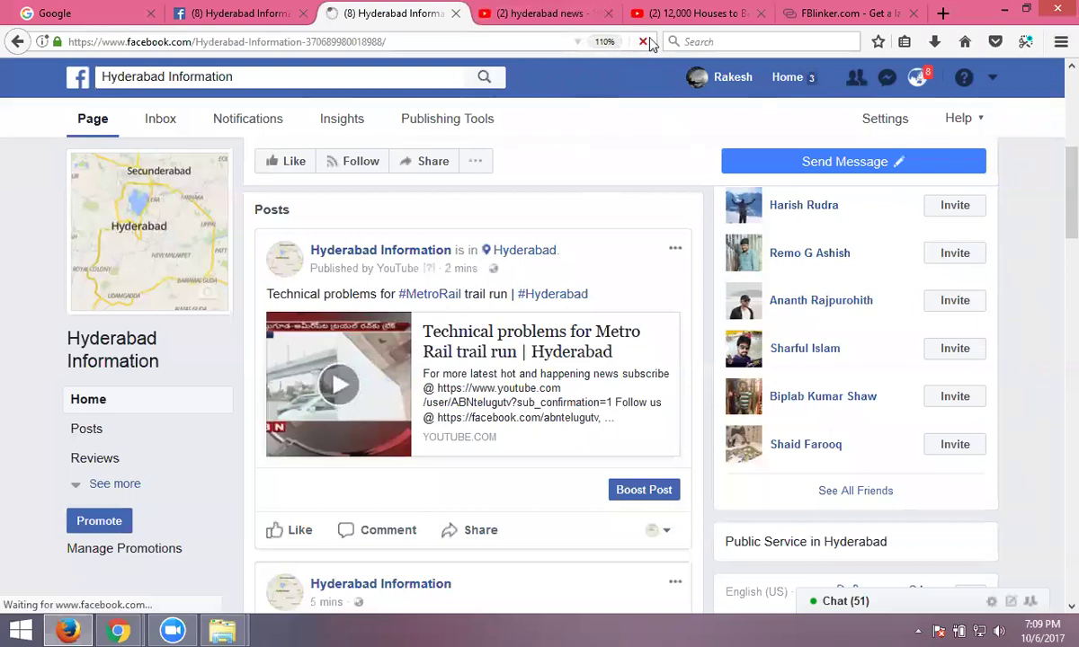
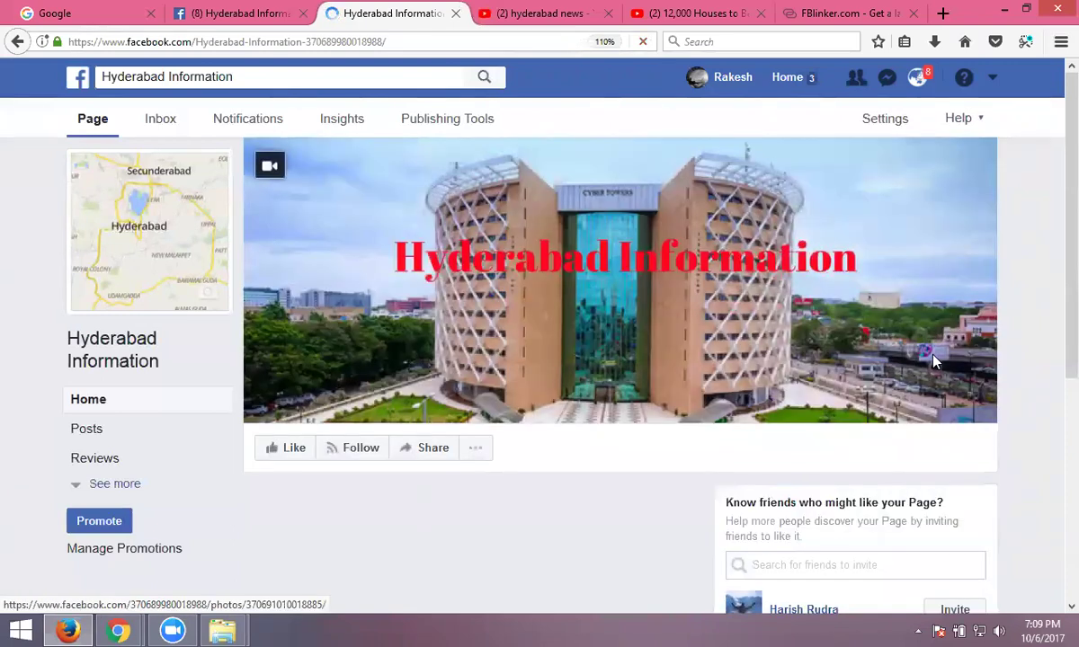
- Scroll to the 12,000 Houses video post and start playing it
scroll(932, 363, "down", 3)
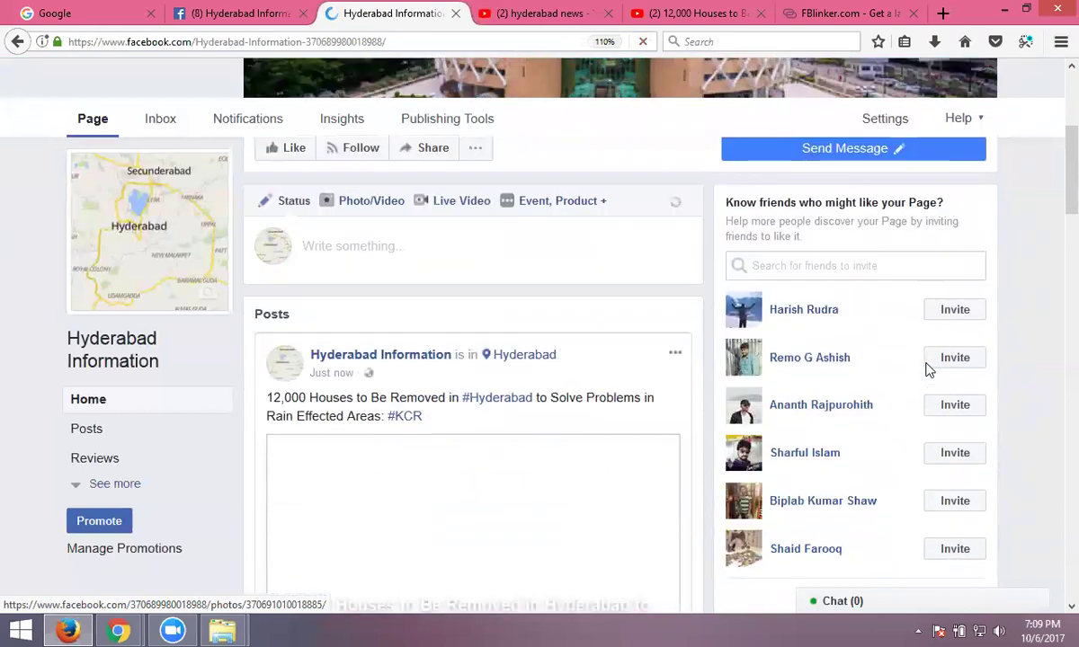
scroll(929, 369, "down", 1)
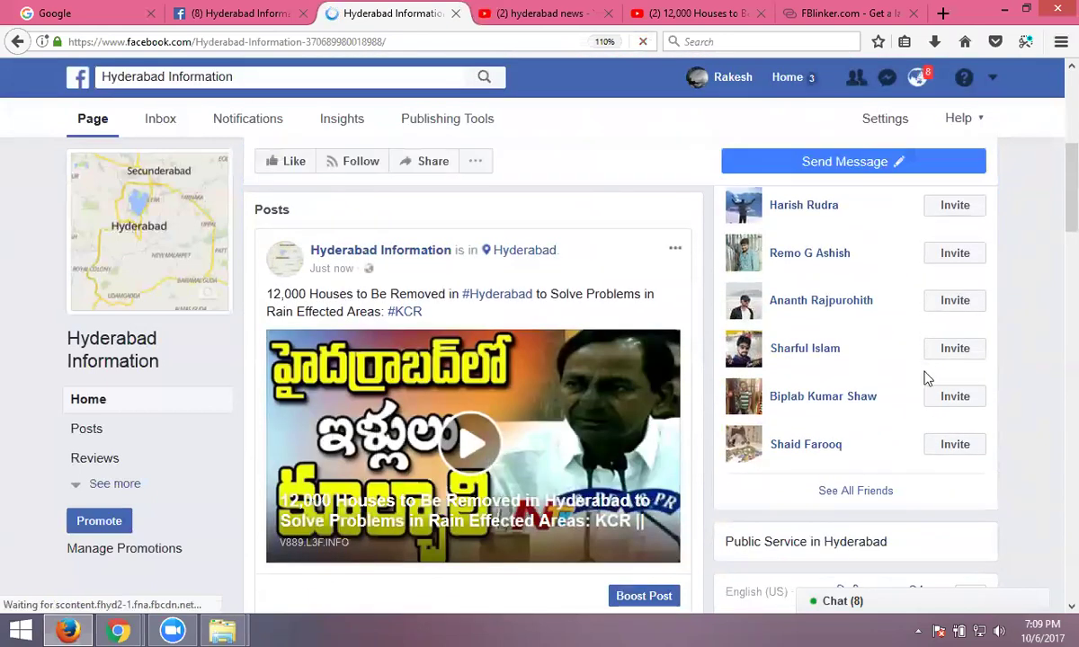
scroll(927, 378, "down", 3)
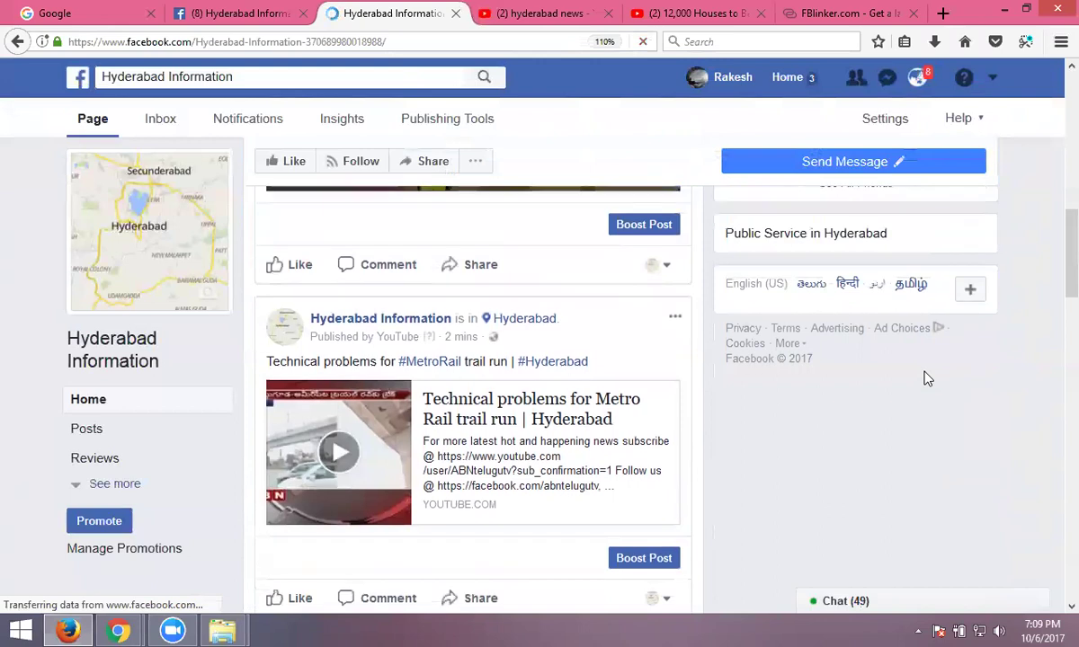
scroll(924, 378, "up", 2)
scroll(923, 383, "down", 2)
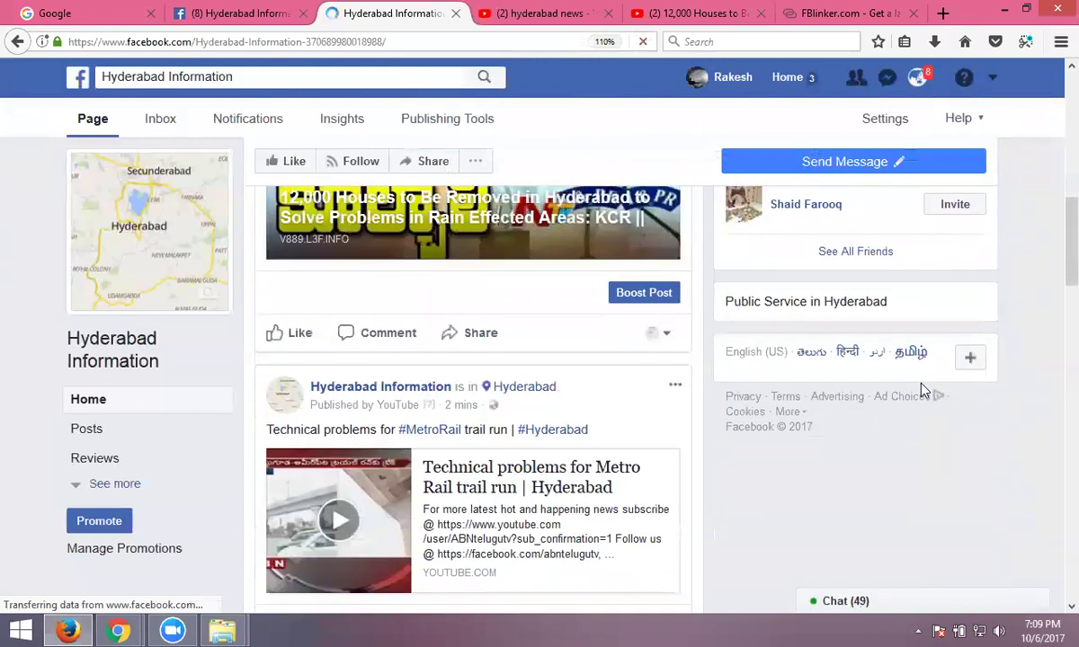
scroll(922, 389, "up", 1)
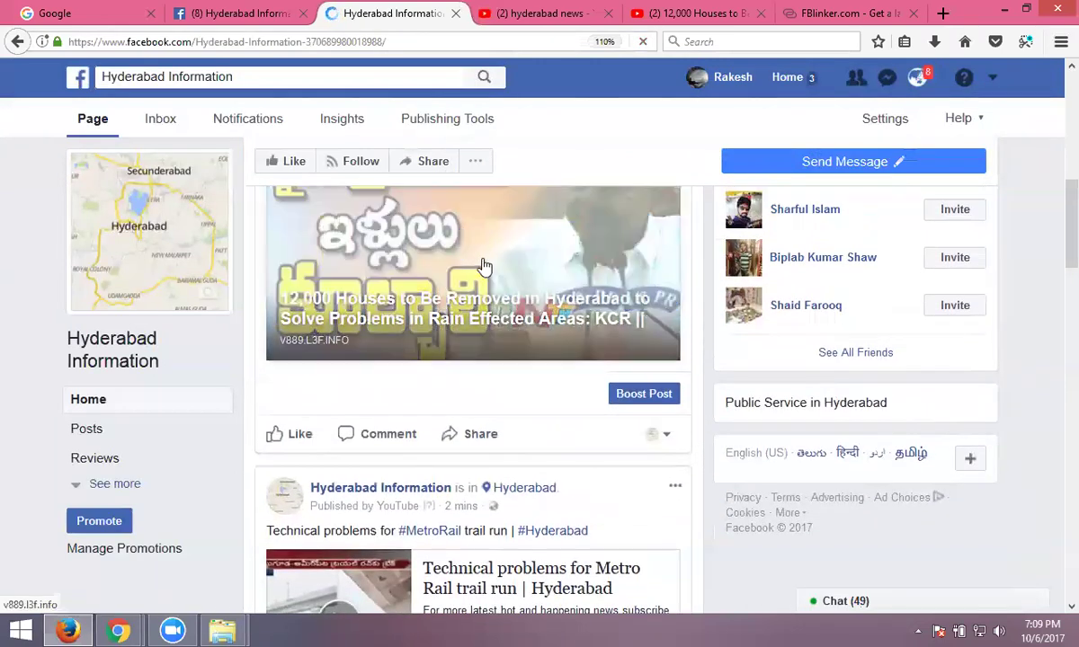
left_click(484, 266)
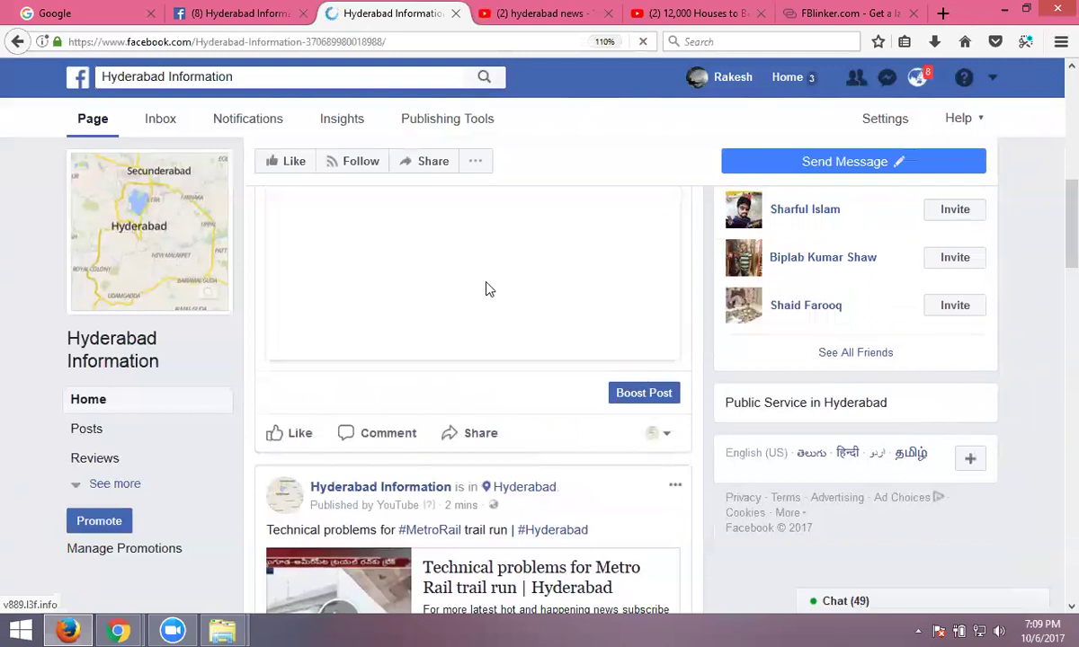
- Mute and pause the video, then reload the Facebook page
scroll(489, 289, "up", 1)
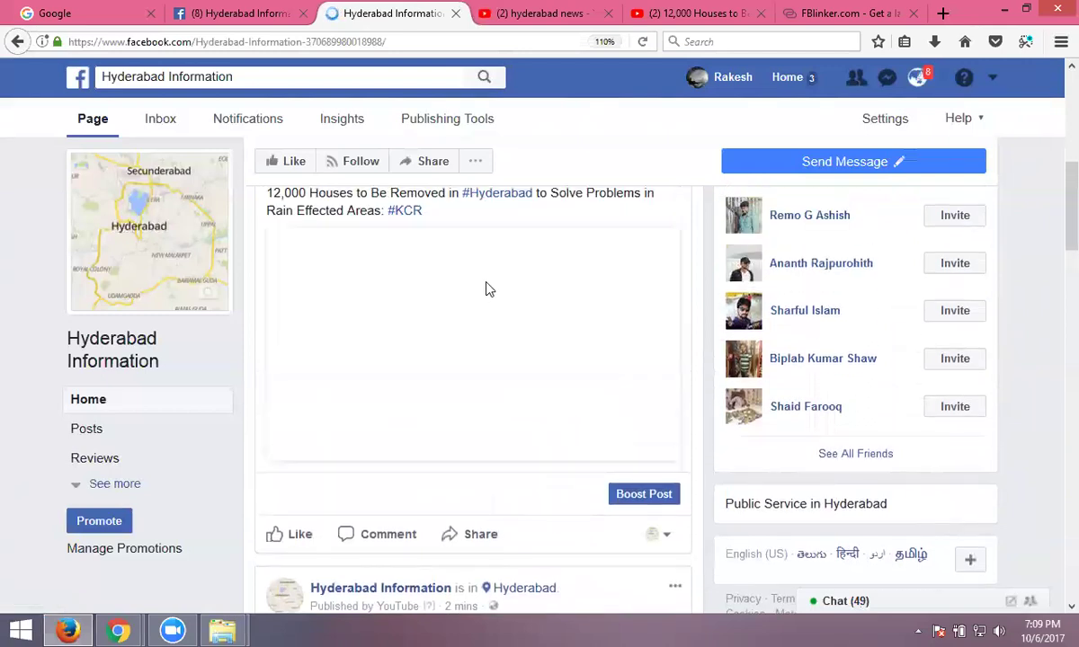
left_click(335, 444)
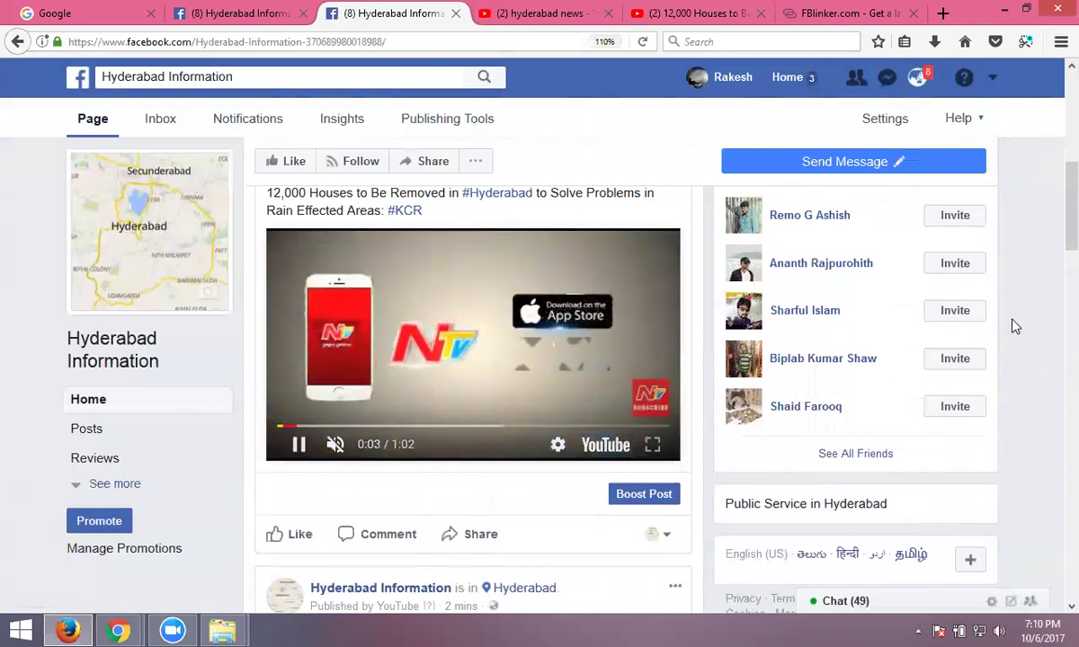
scroll(949, 298, "down", 3)
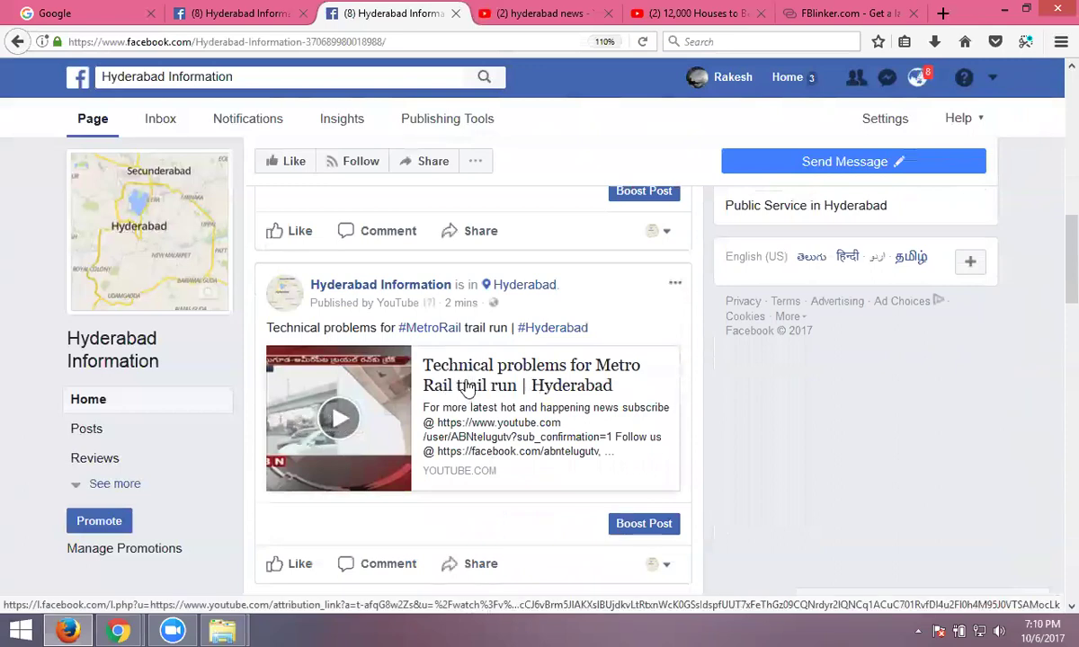
scroll(463, 395, "up", 3)
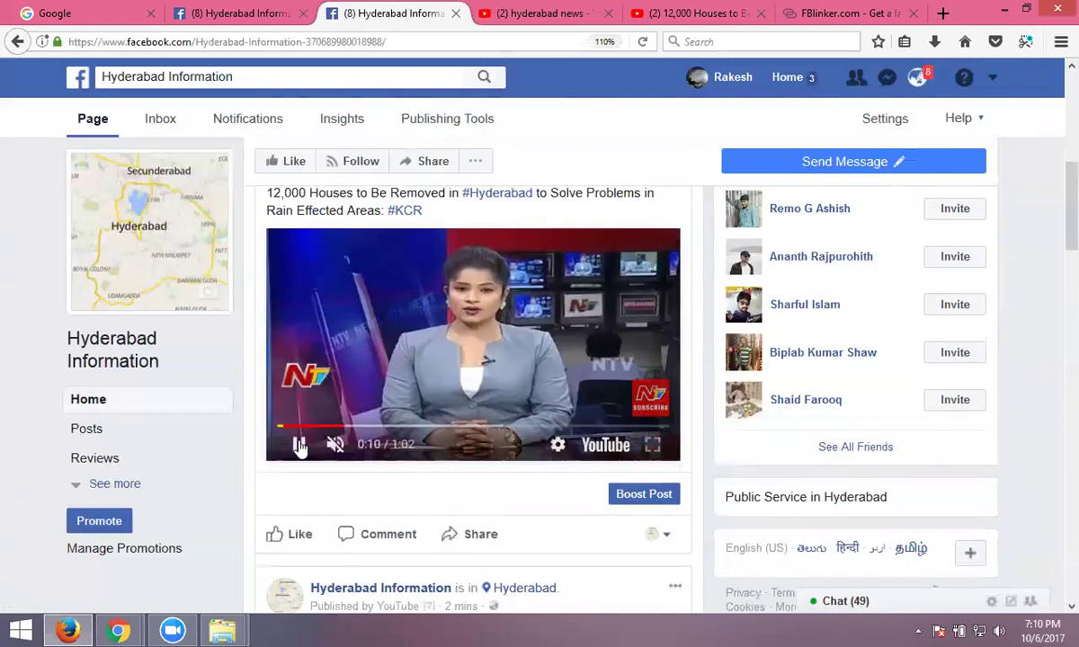
left_click(299, 444)
left_click(643, 44)
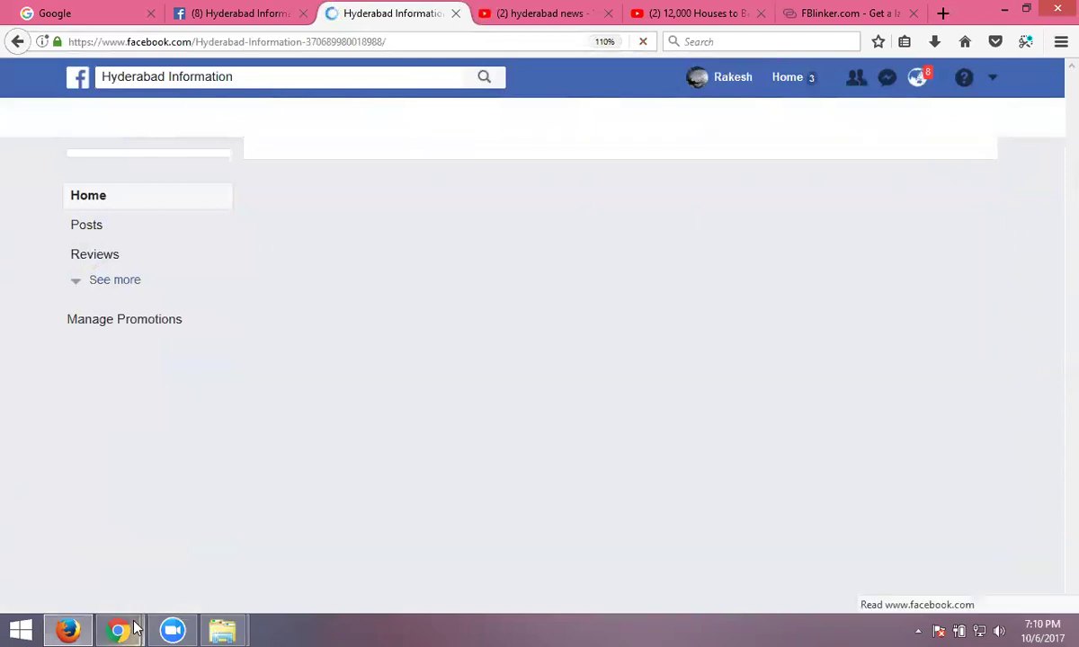
- Open the Happy Homes Designers blog in a new Chrome tab, copy its address, and return to Facebook
mouse_move(118, 630)
left_click(95, 528)
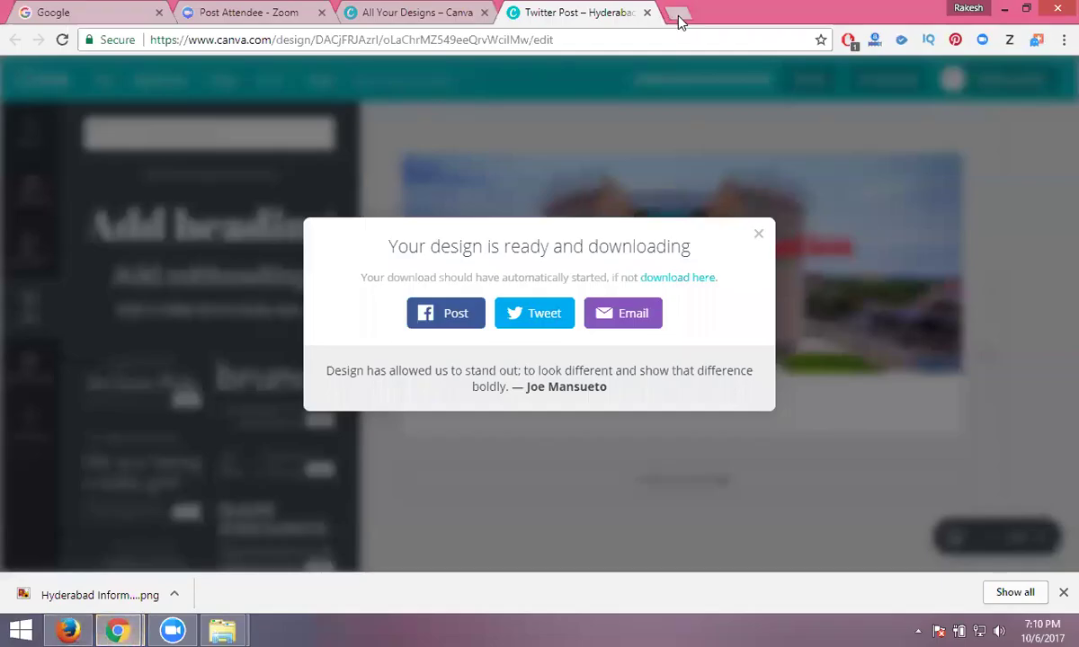
left_click(681, 14)
type("happ")
key("Return")
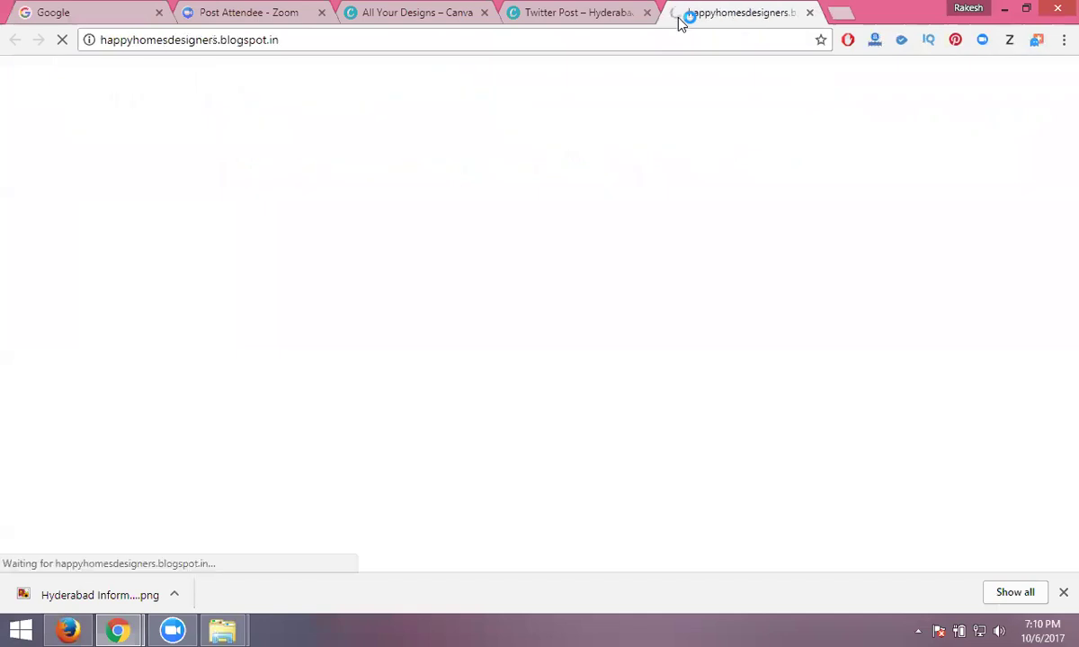
left_click(258, 40)
key("ctrl+c")
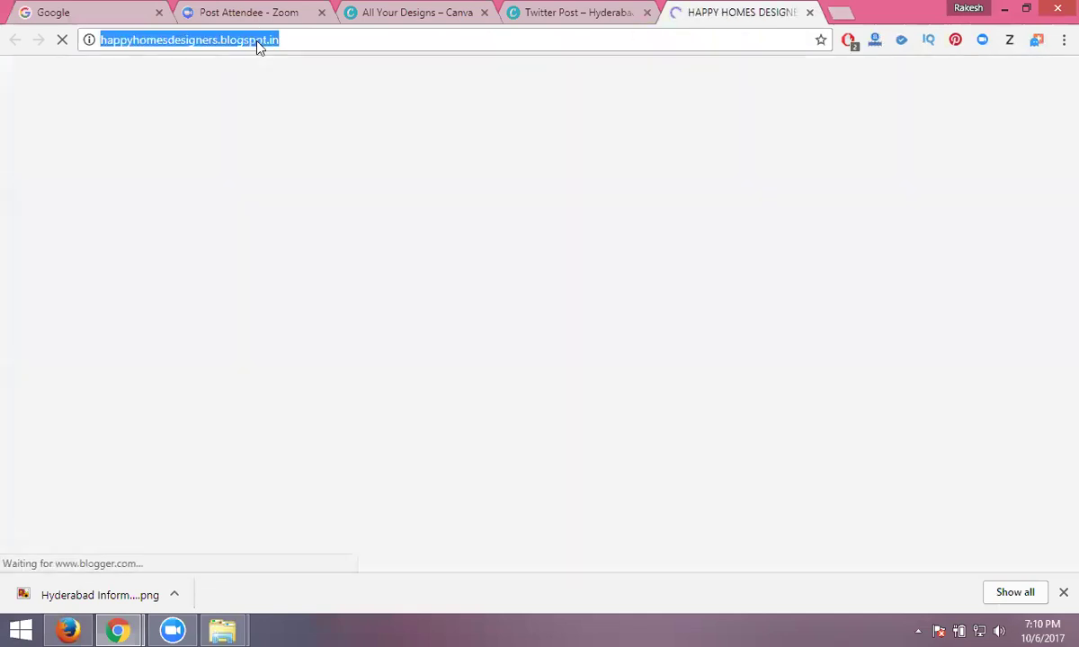
left_click(76, 629)
scroll(324, 531, "down", 3)
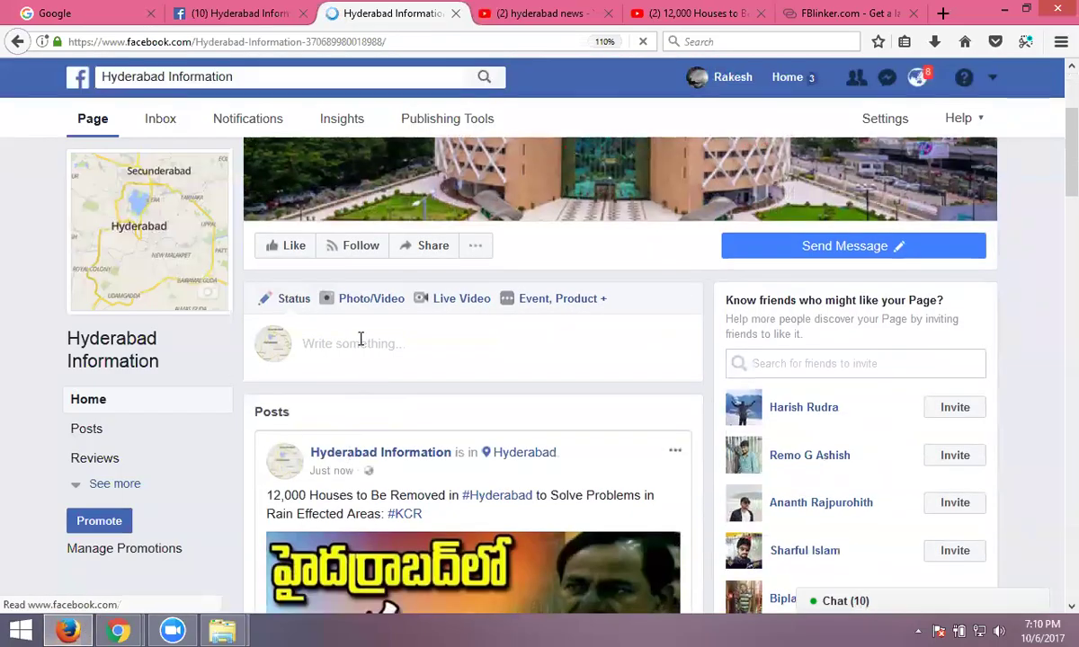
- Paste the Happy Homes Designers blog link into a new page post and add an image to it
left_click(361, 340)
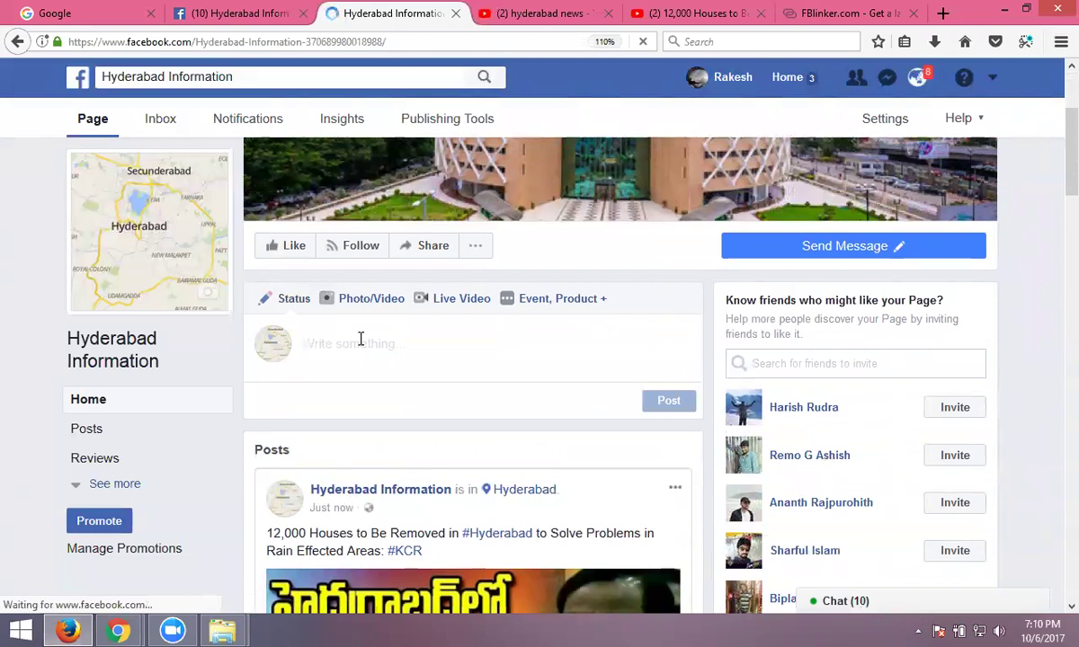
key("Return")
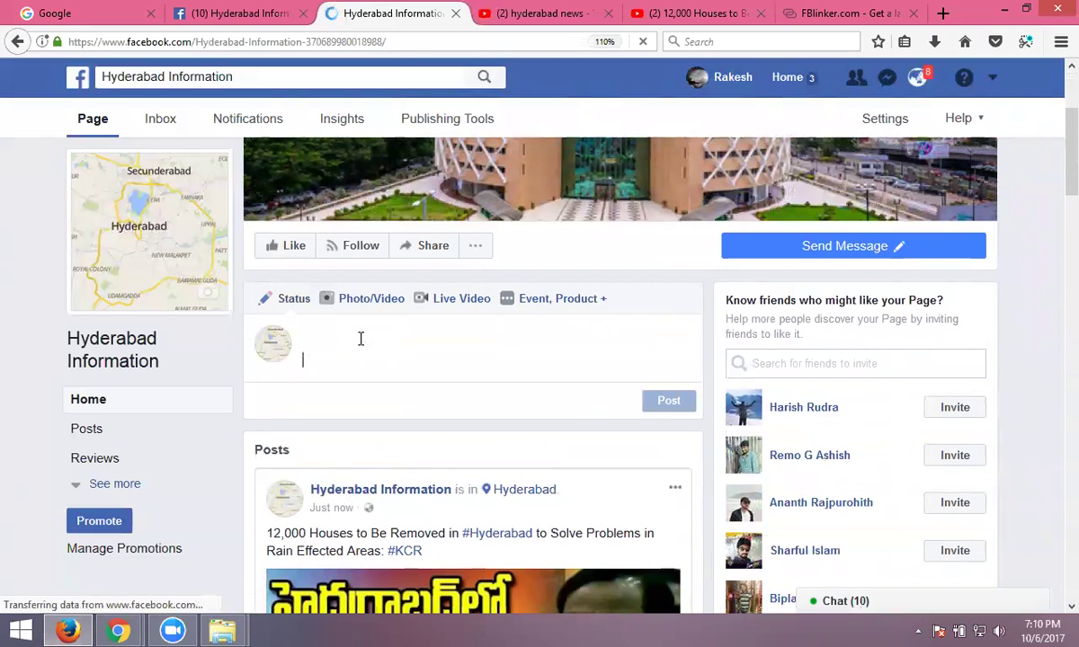
key("ctrl+v")
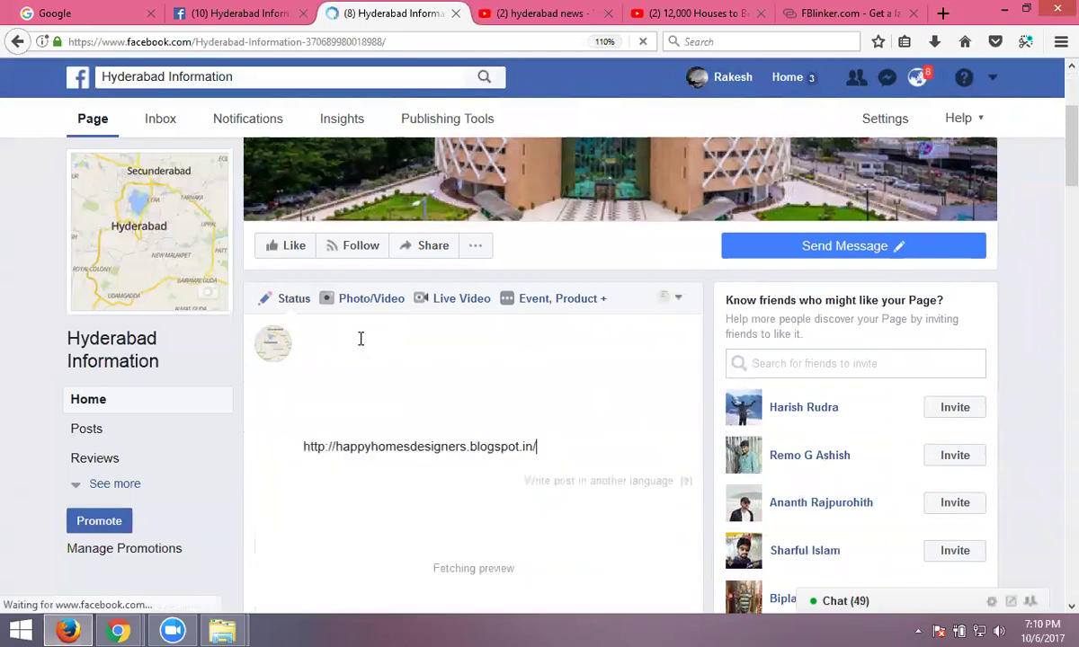
scroll(366, 329, "down", 4)
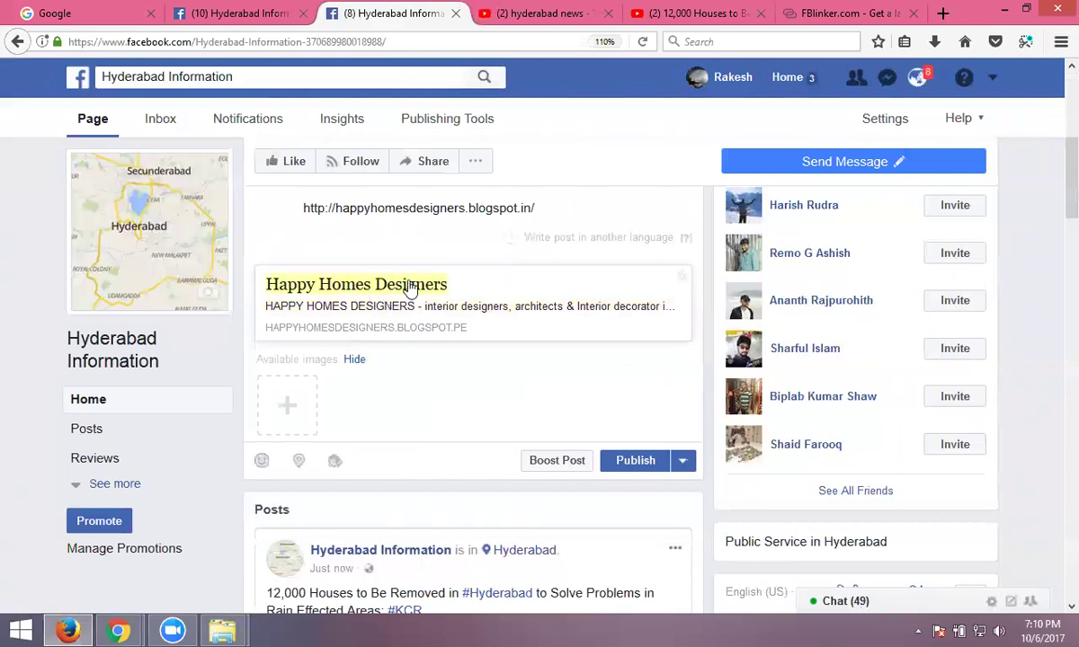
left_click(290, 422)
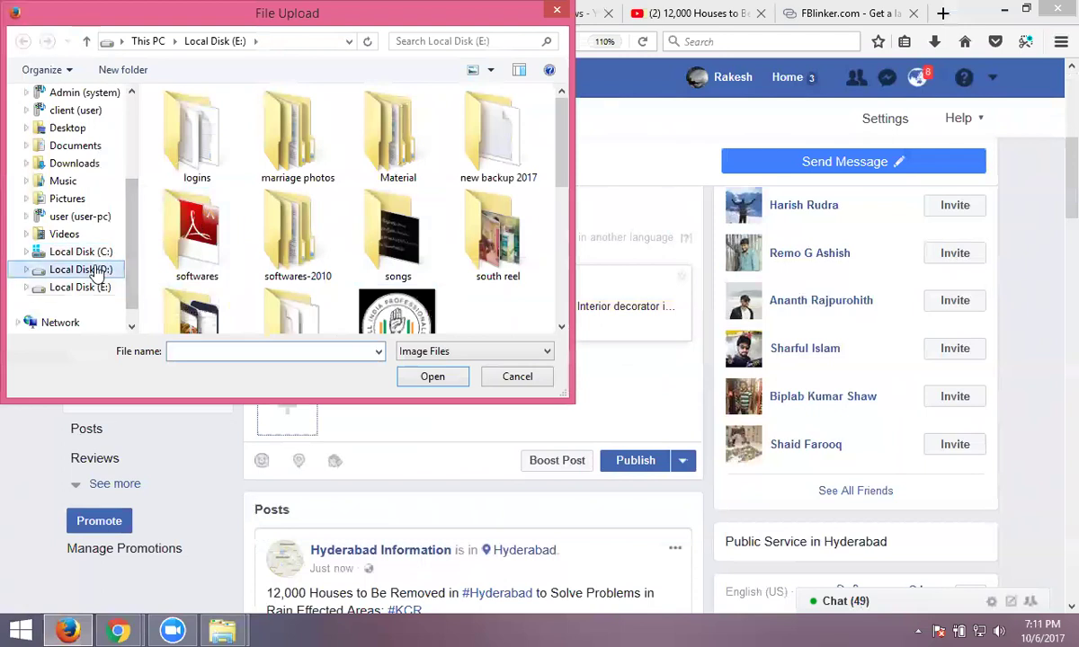
- Browse Local Disk (D:) to the HHD SEO Info > interior folder
left_click(94, 269)
double_click(220, 174)
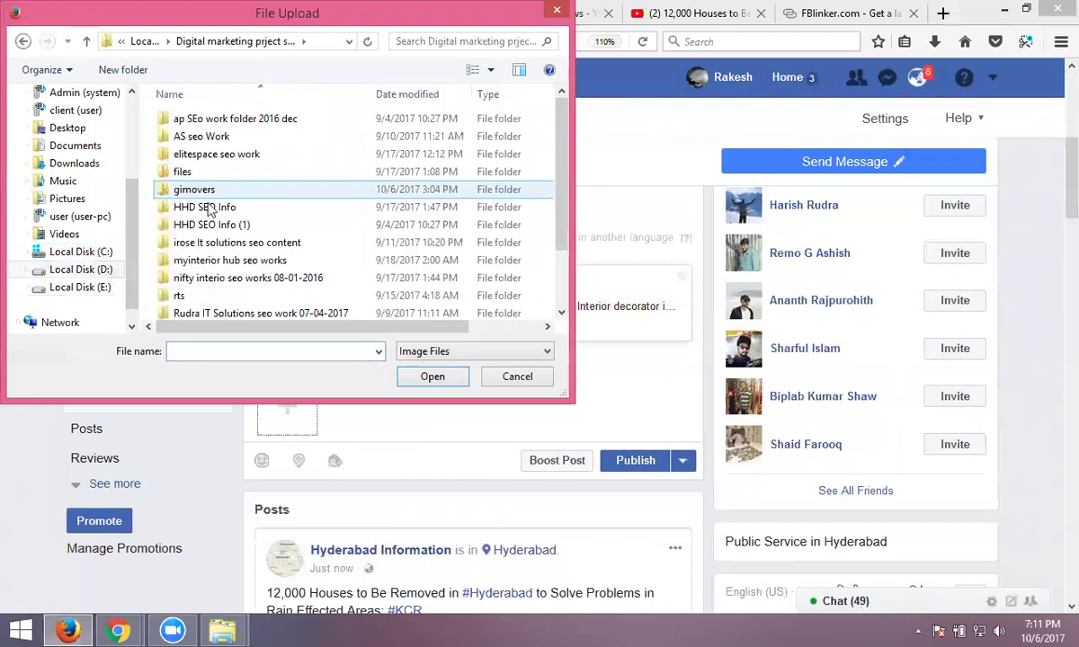
double_click(196, 207)
left_click(196, 119)
double_click(196, 120)
double_click(186, 119)
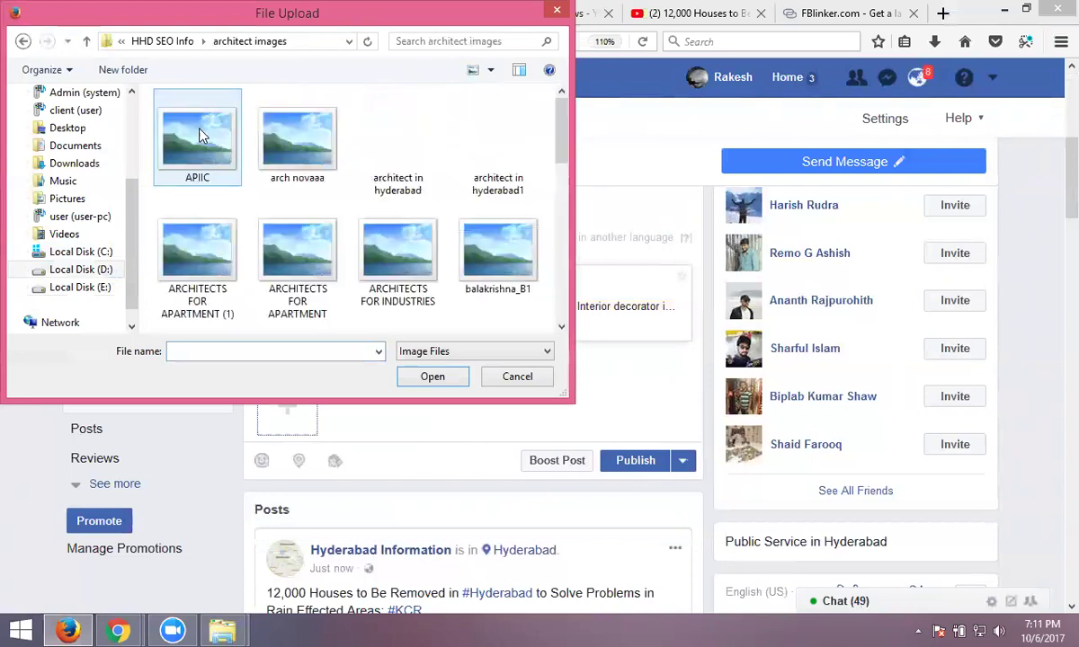
left_click(162, 40)
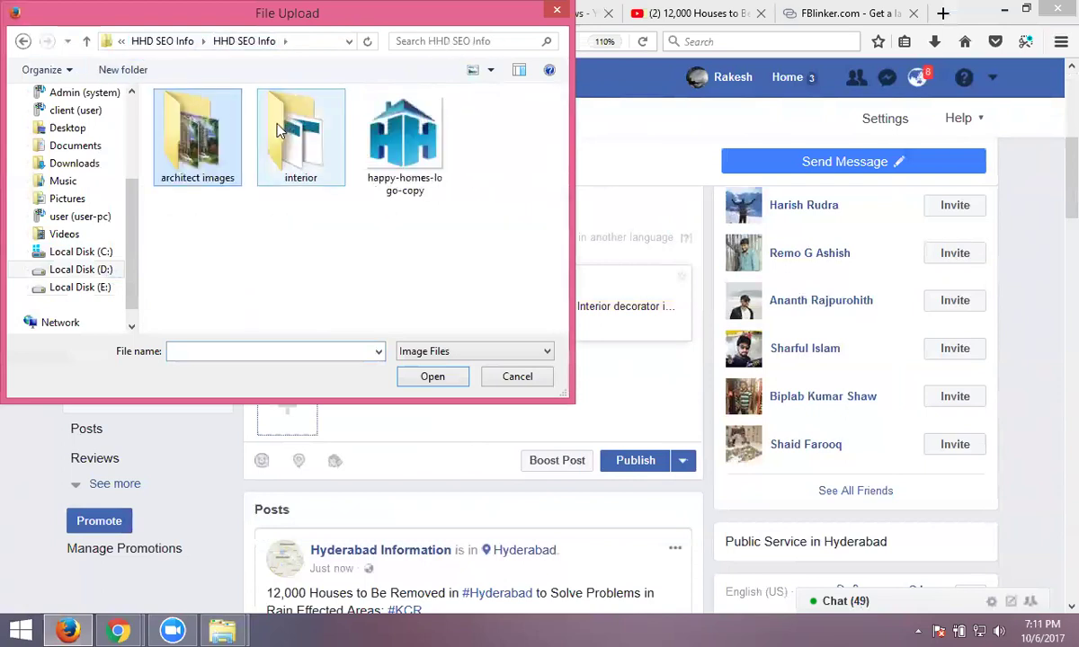
left_click(278, 128)
double_click(278, 129)
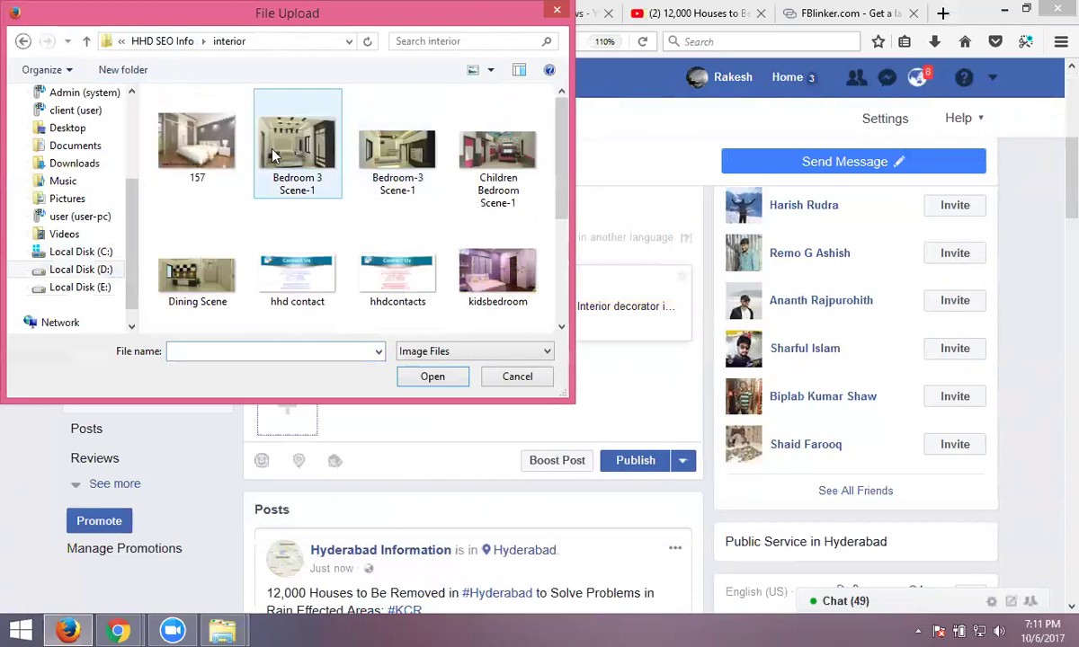
- Attach the Revised Scene-2 (1) image to the link post
left_click(200, 153)
scroll(199, 153, "down", 3)
scroll(211, 159, "up", 1)
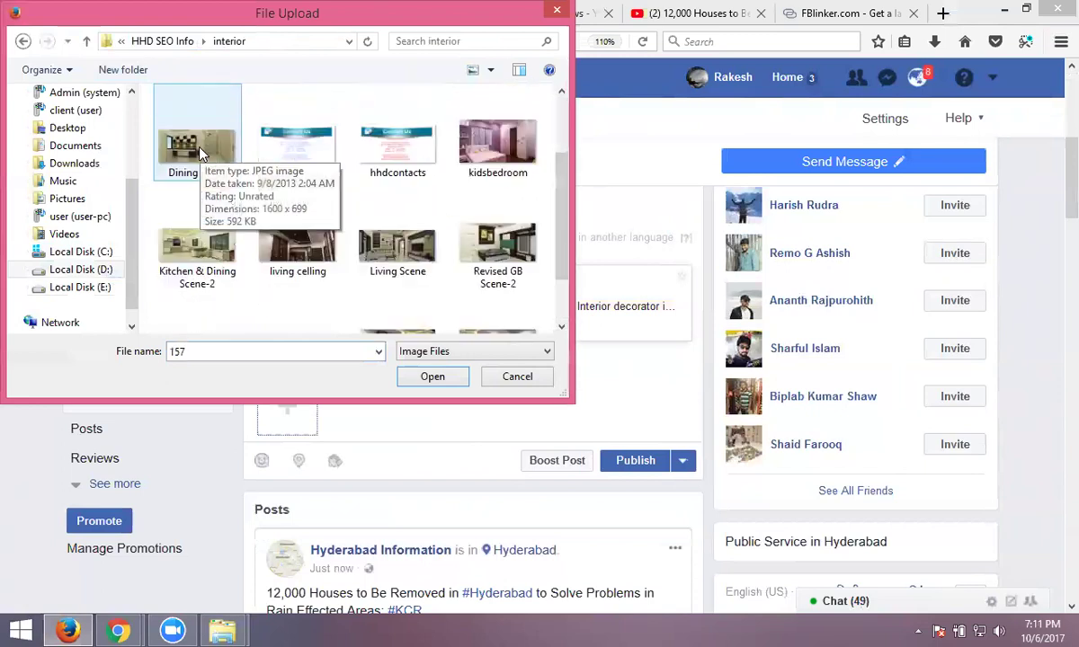
scroll(206, 225, "down", 1)
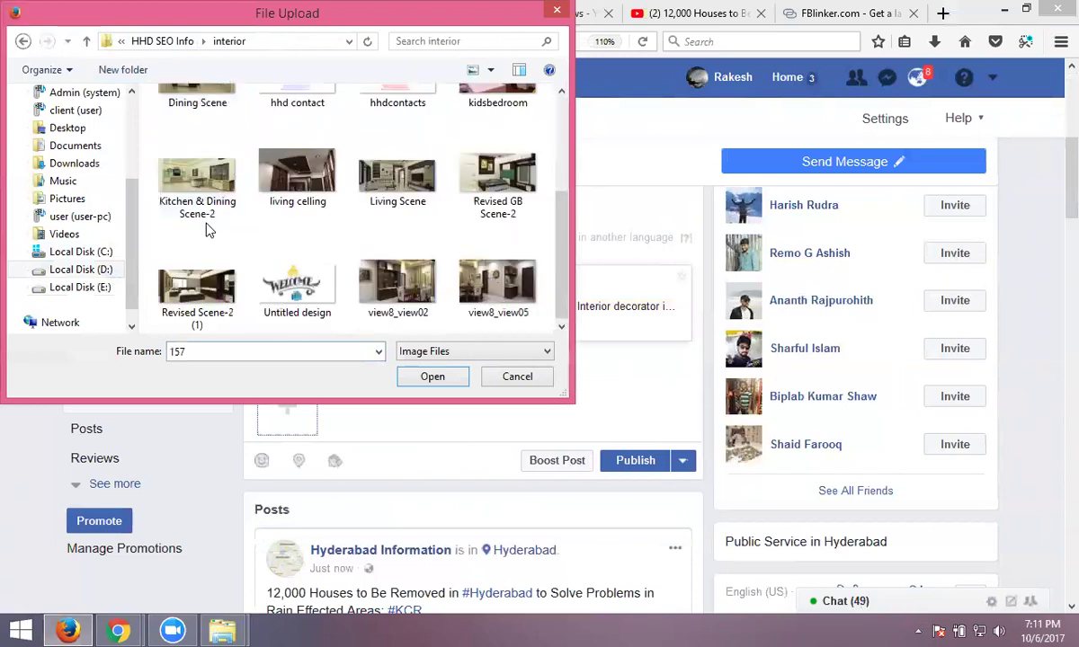
double_click(188, 267)
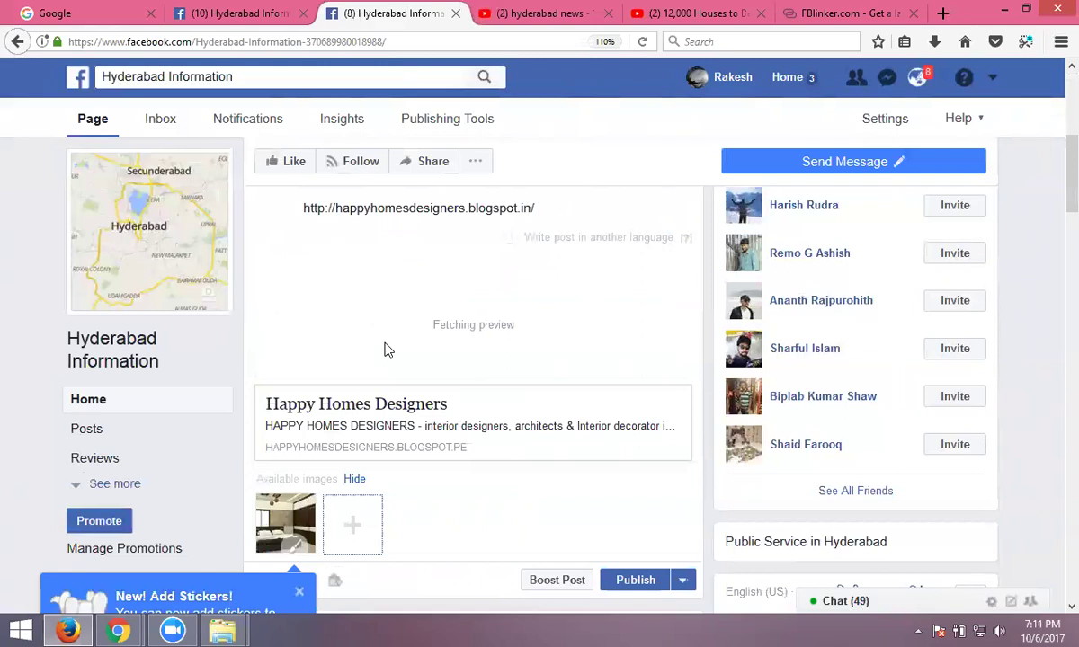
- Write '#interiordesigners in #hyderabad', a #call line with the phone number, and '#interior #interiordesigns #interiordesigner'
scroll(384, 357, "up", 2)
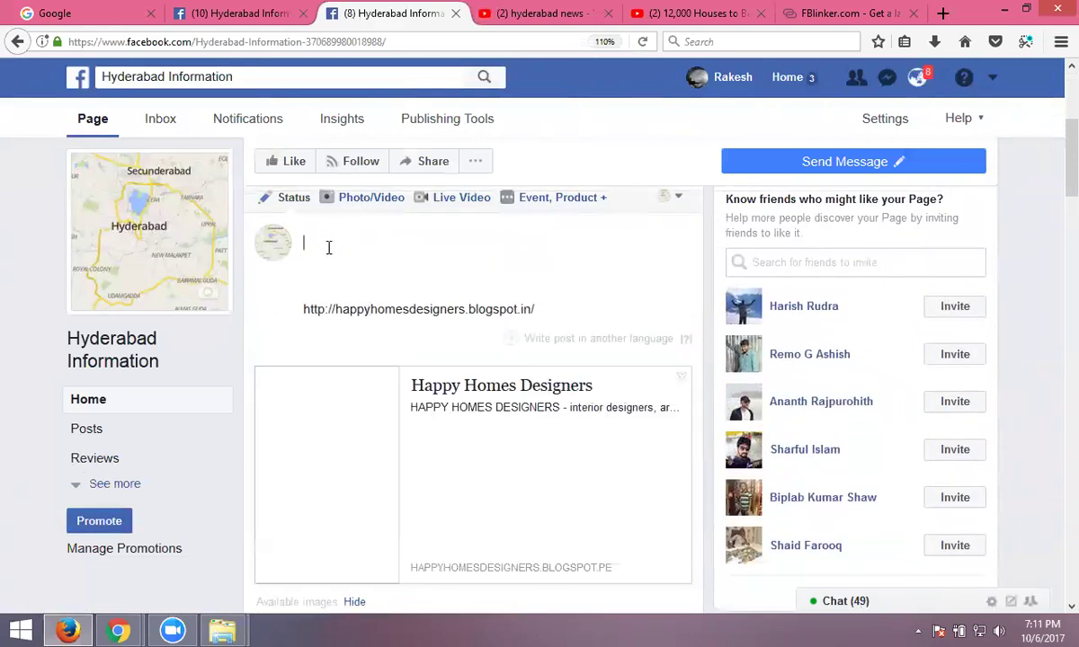
type("#interior")
key("BackSpace")
key("BackSpace")
key("BackSpace")
type("desuigers")
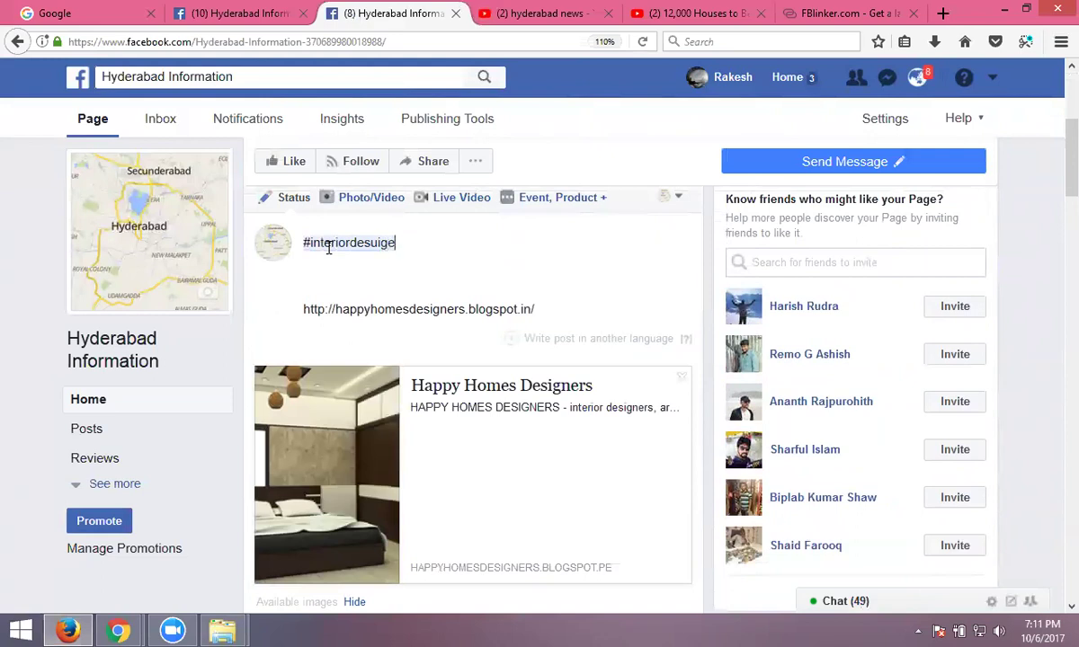
key("BackSpace")
key("BackSpace")
key("BackSpace")
key("BackSpace")
key("BackSpace")
key("BackSpace")
type("igners in #hyderabad")
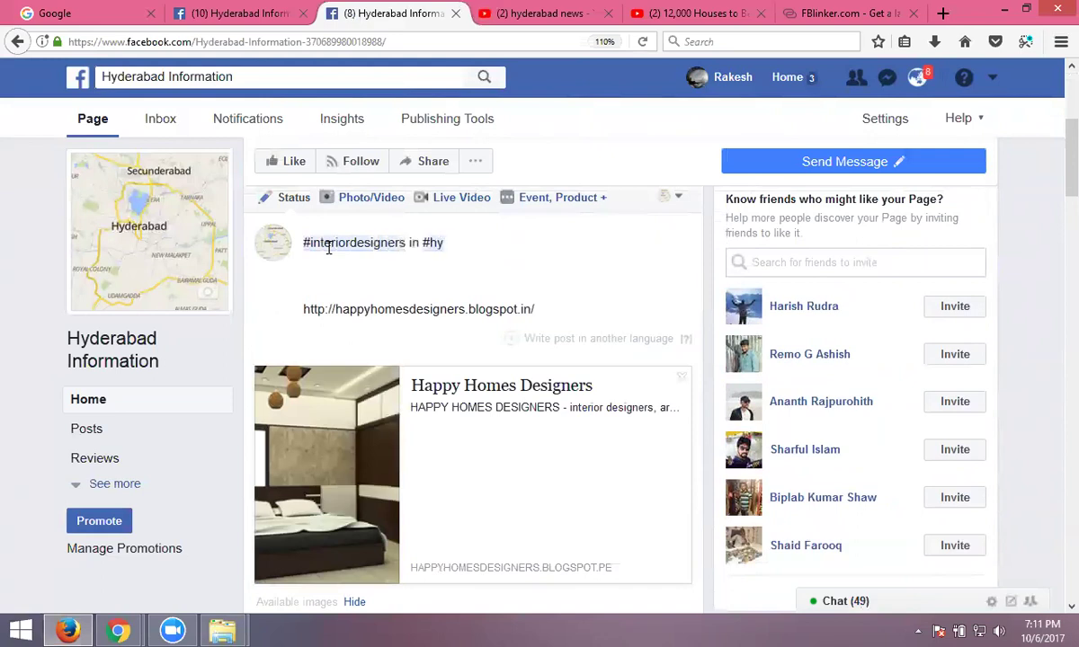
key("Return")
key("Return")
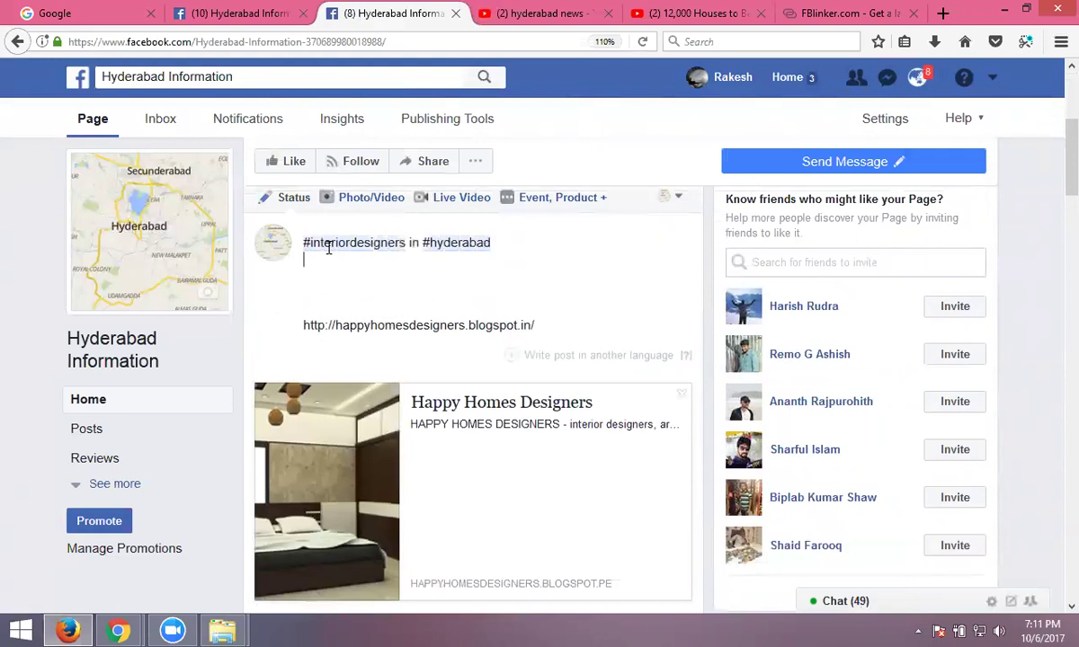
type("#ca")
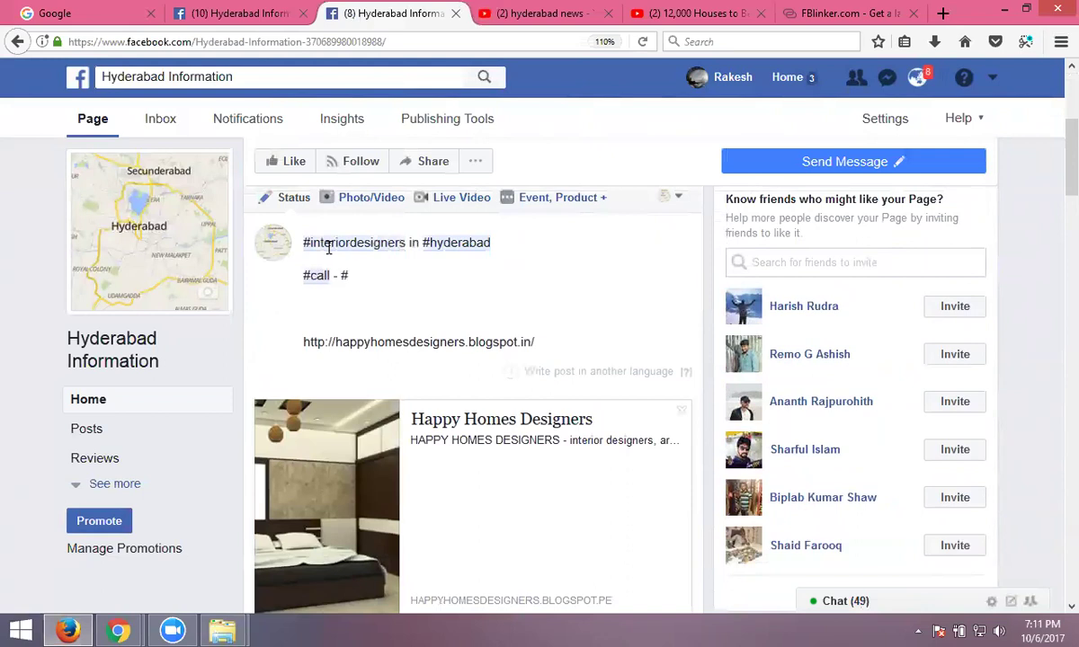
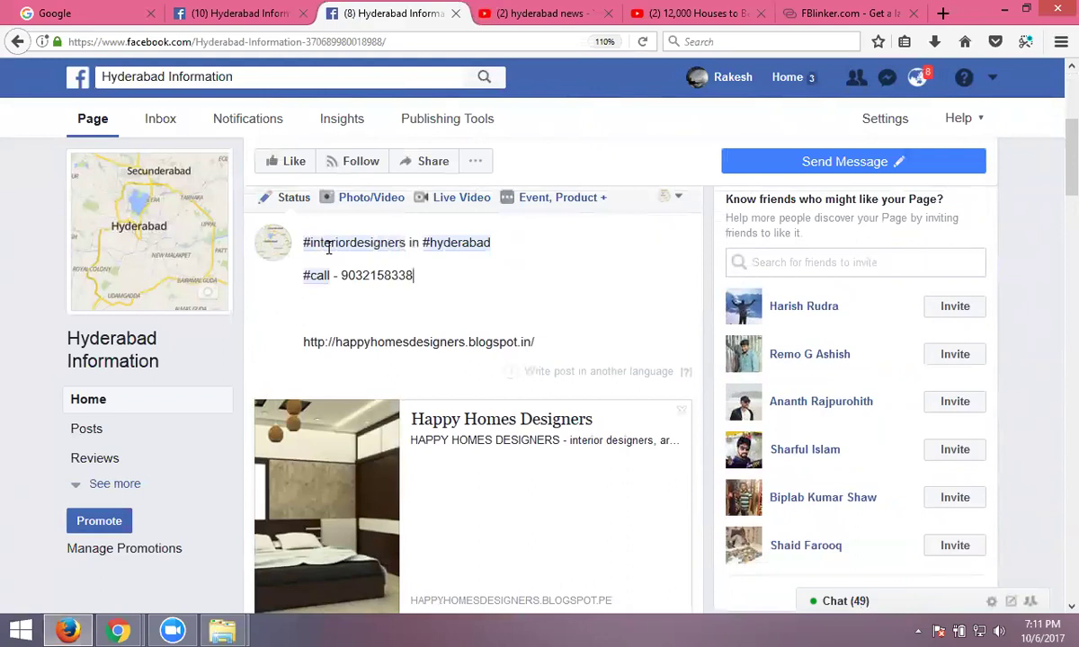
key("Return")
key("Return")
type("#inte")
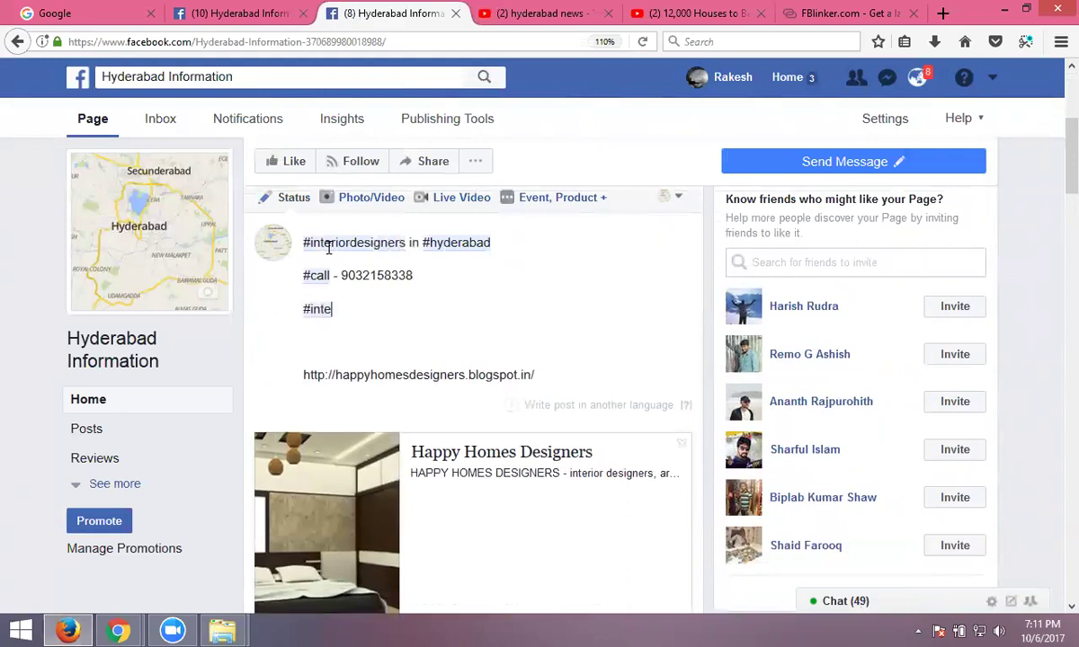
type("rior #interiordesigns #interiordes")
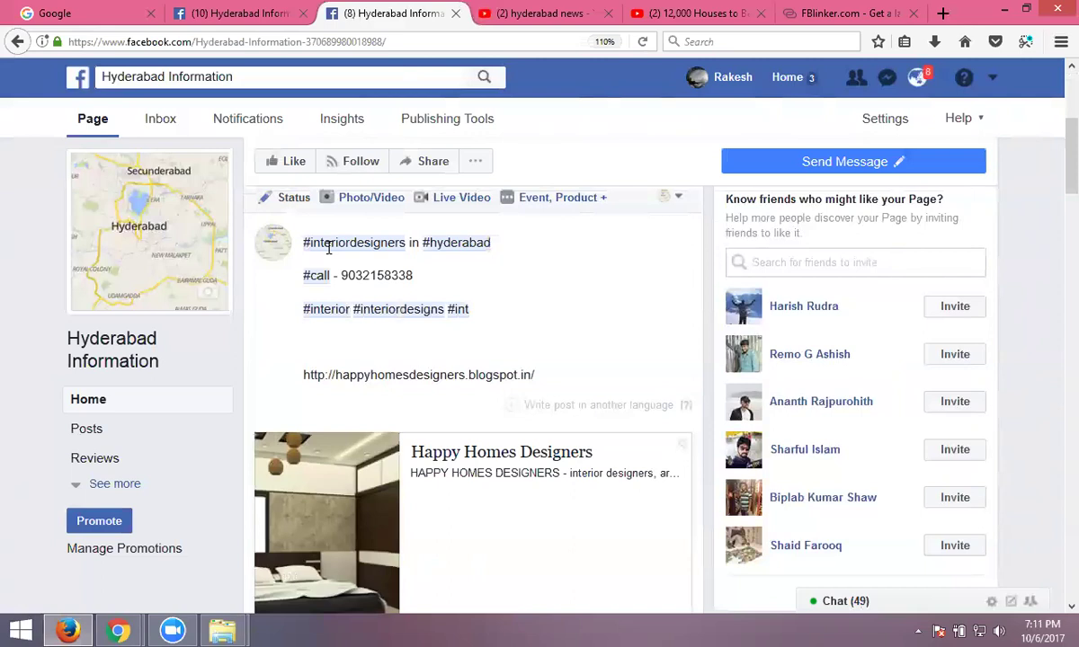
type("igner")
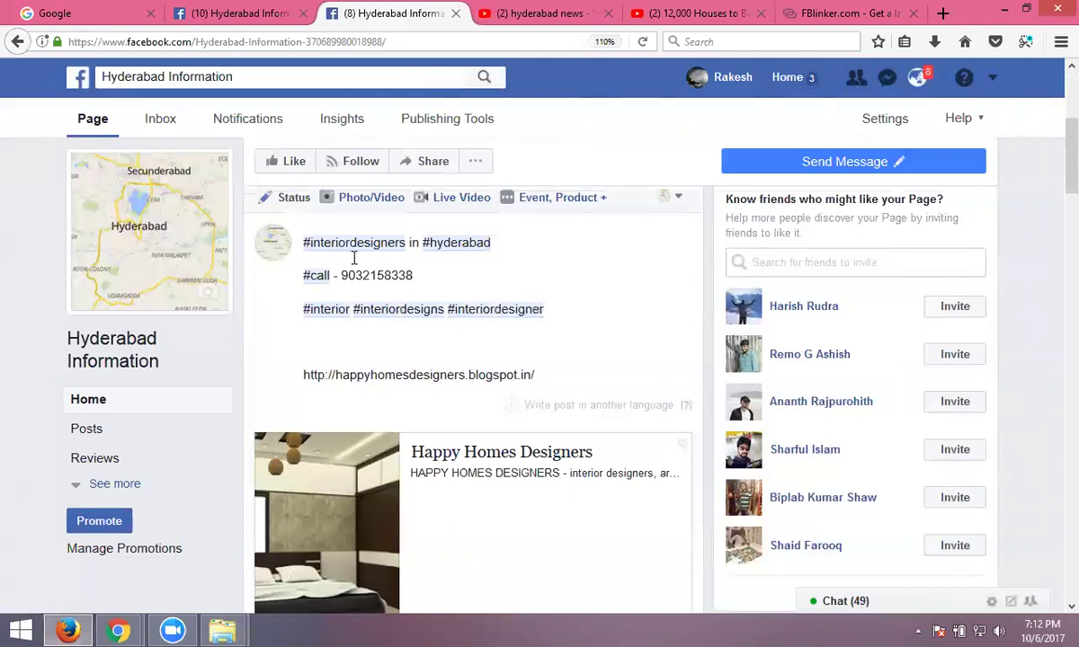
- Check the post in at Hyderabad, publish it, and open its linked blog in a new tab
scroll(415, 365, "down", 3)
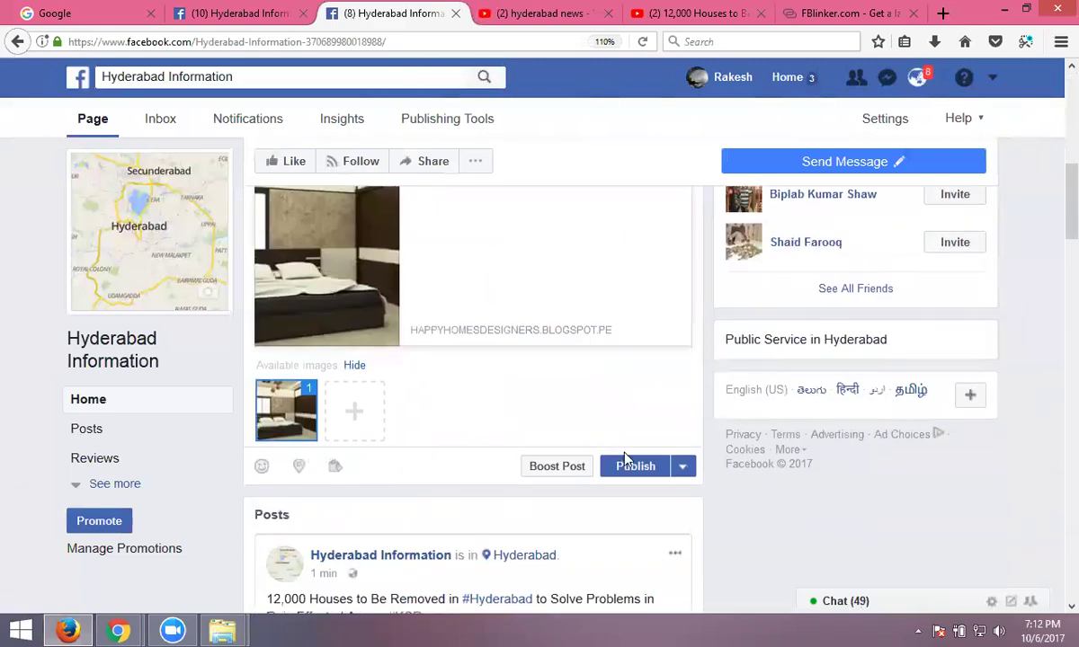
left_click(296, 471)
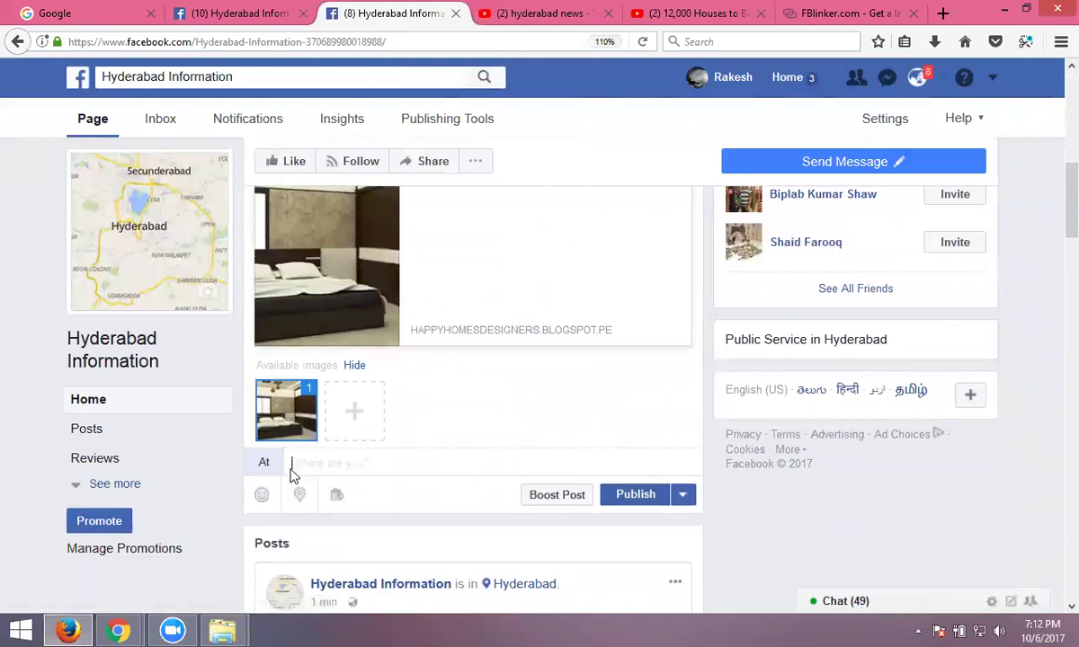
left_click(354, 506)
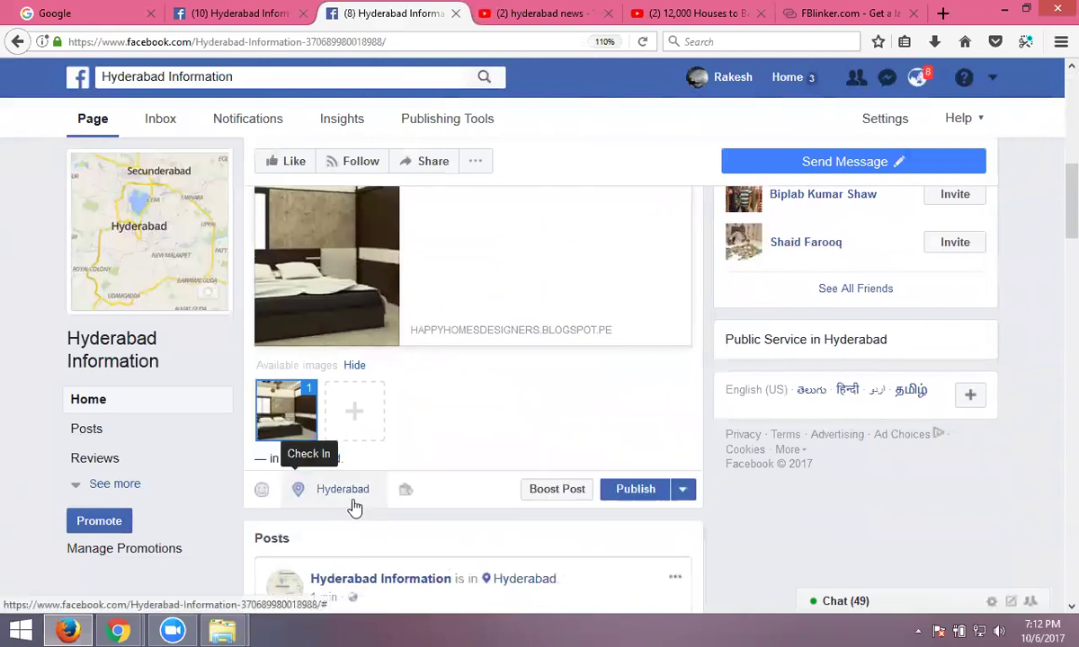
left_click(632, 493)
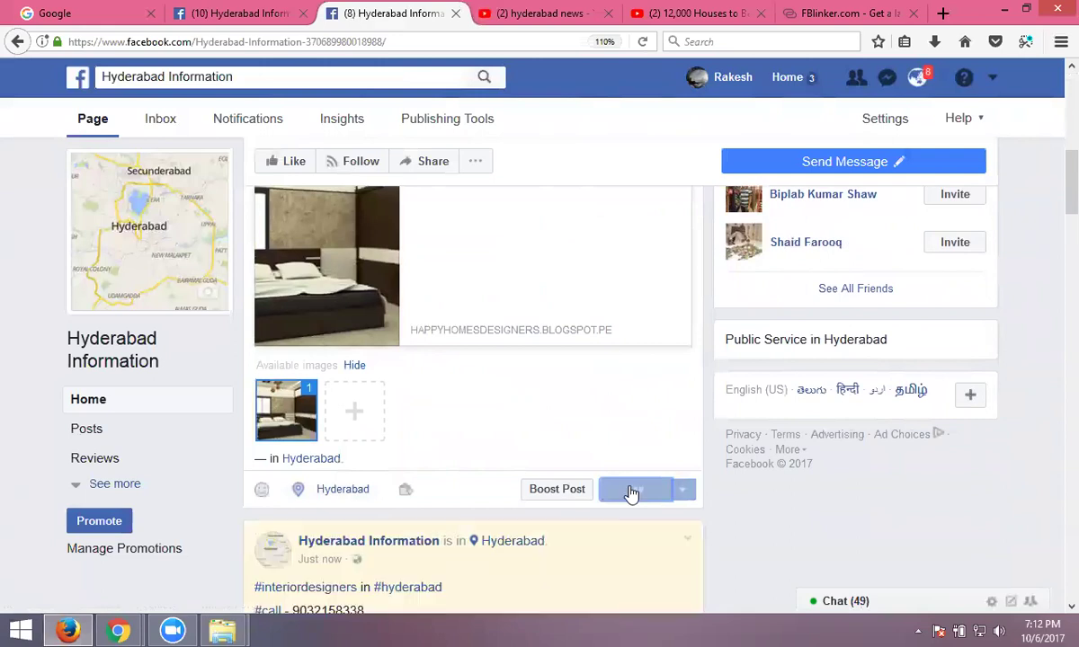
scroll(631, 494, "up", 4)
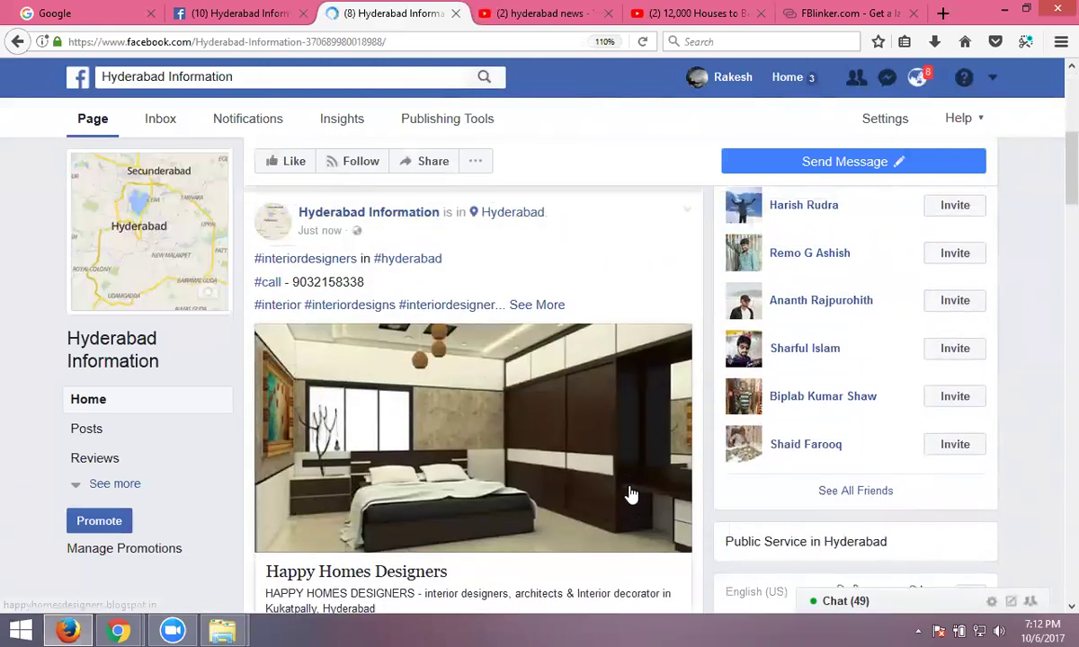
scroll(483, 495, "down", 1)
scroll(483, 495, "down", 3)
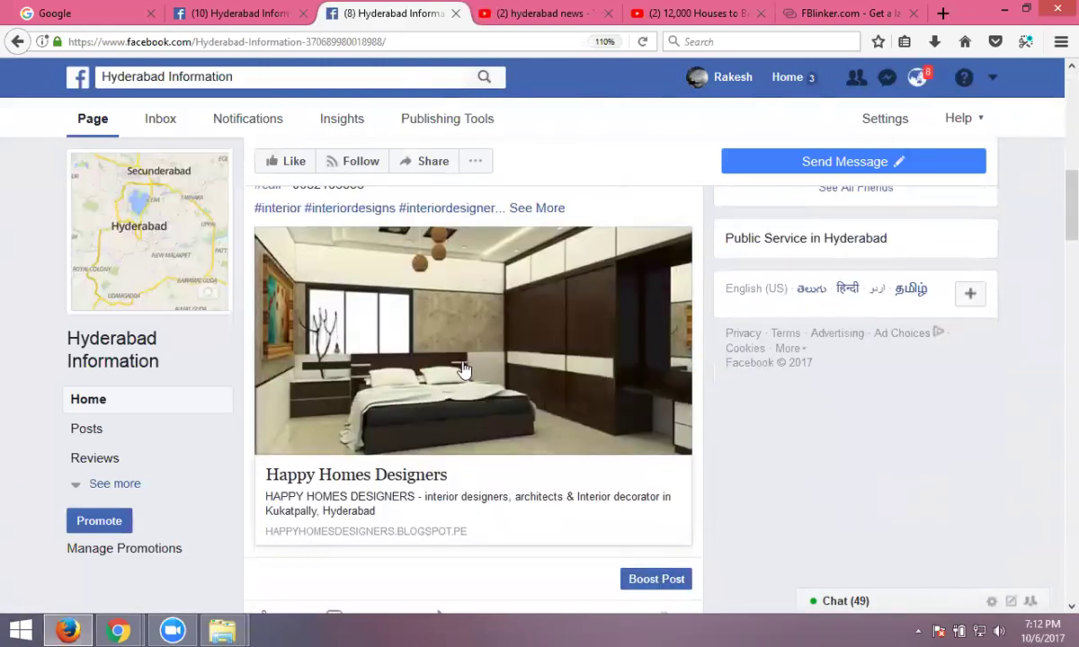
left_click(463, 369)
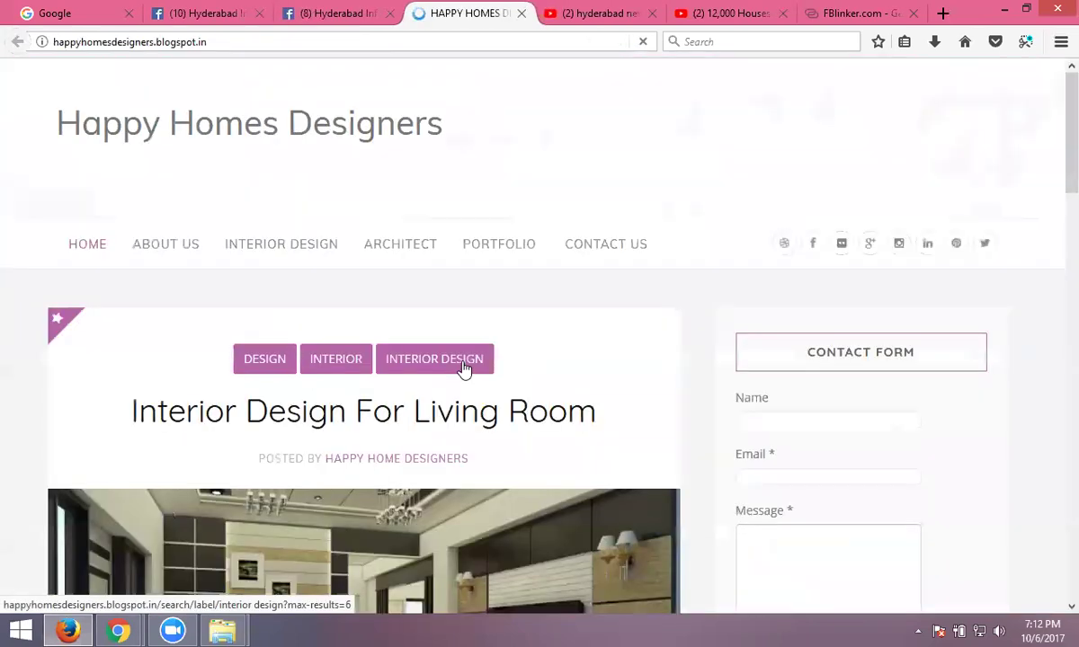
- Scroll through the Happy Homes Designers blog post, then close its tab
scroll(522, 379, "down", 12)
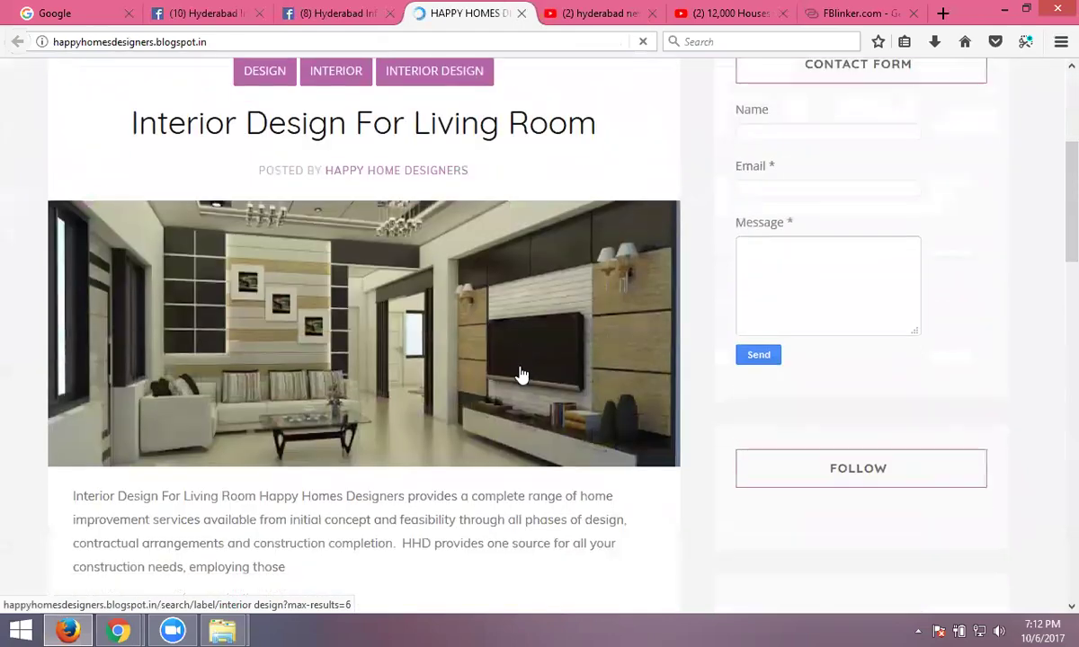
scroll(525, 433, "down", 3)
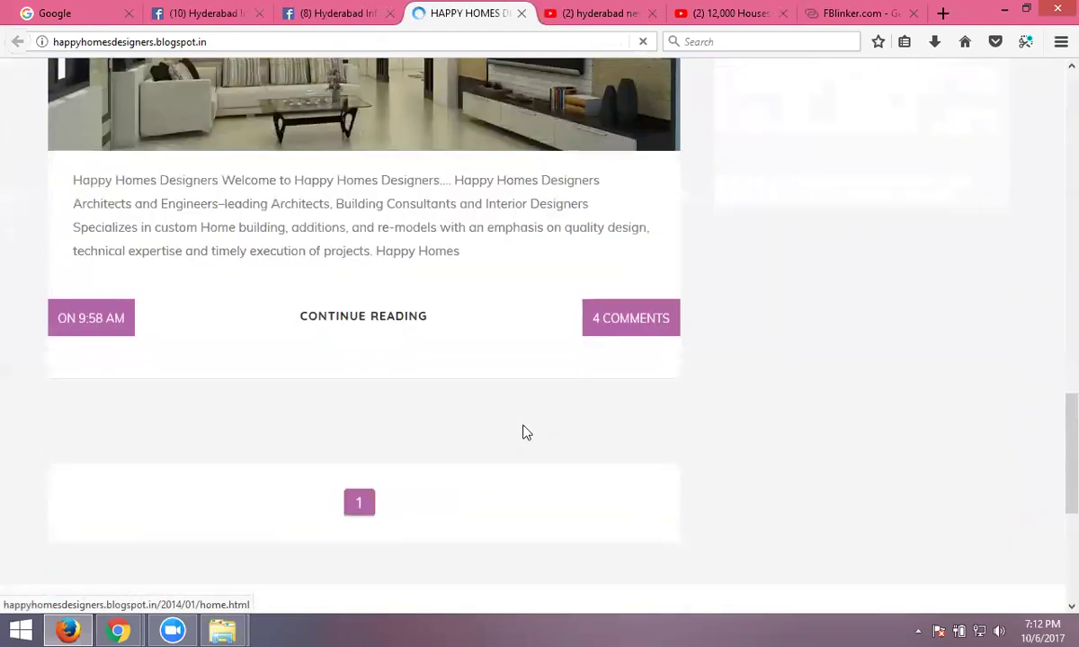
scroll(525, 433, "up", 10)
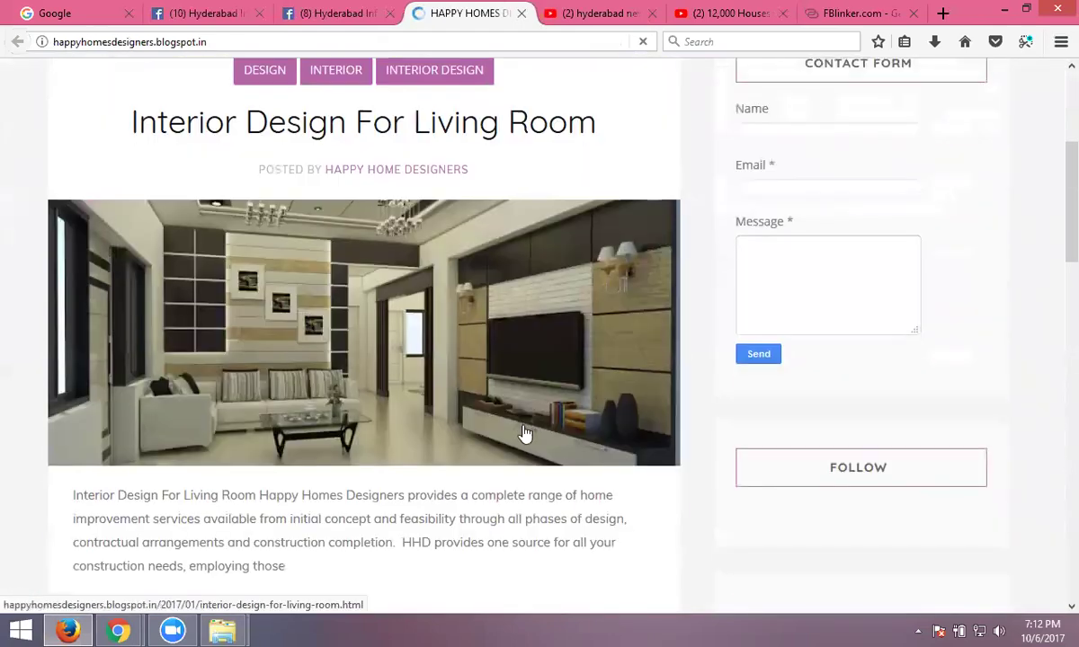
scroll(523, 436, "down", 5)
left_click(522, 14)
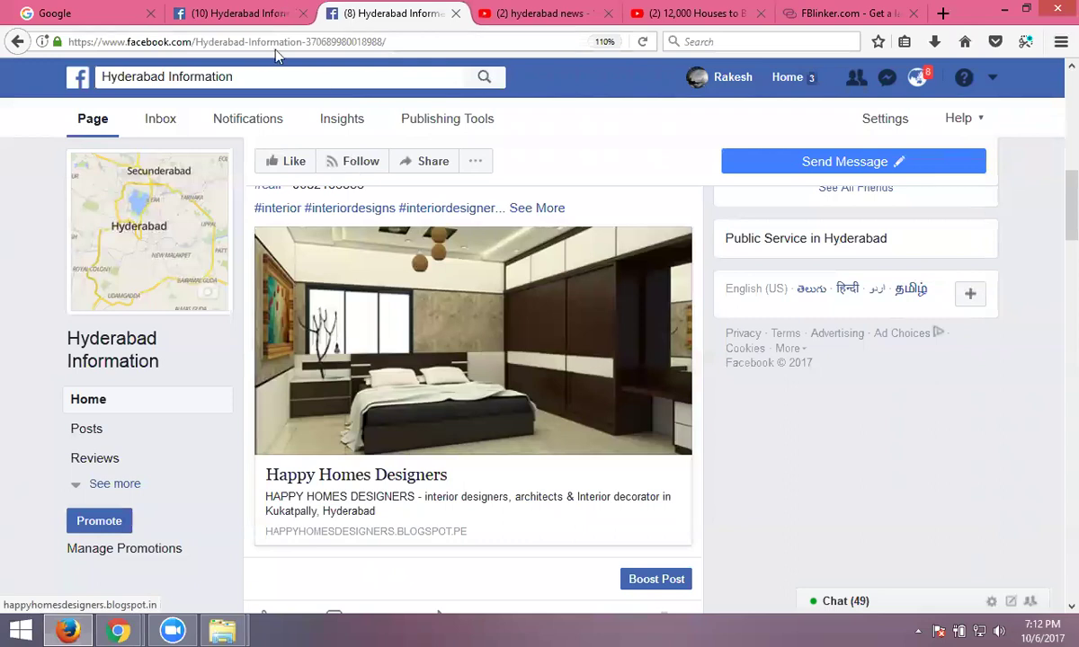
- Open the Hyderabad Information page Settings at Preferred Page Audience
scroll(383, 224, "up", 10)
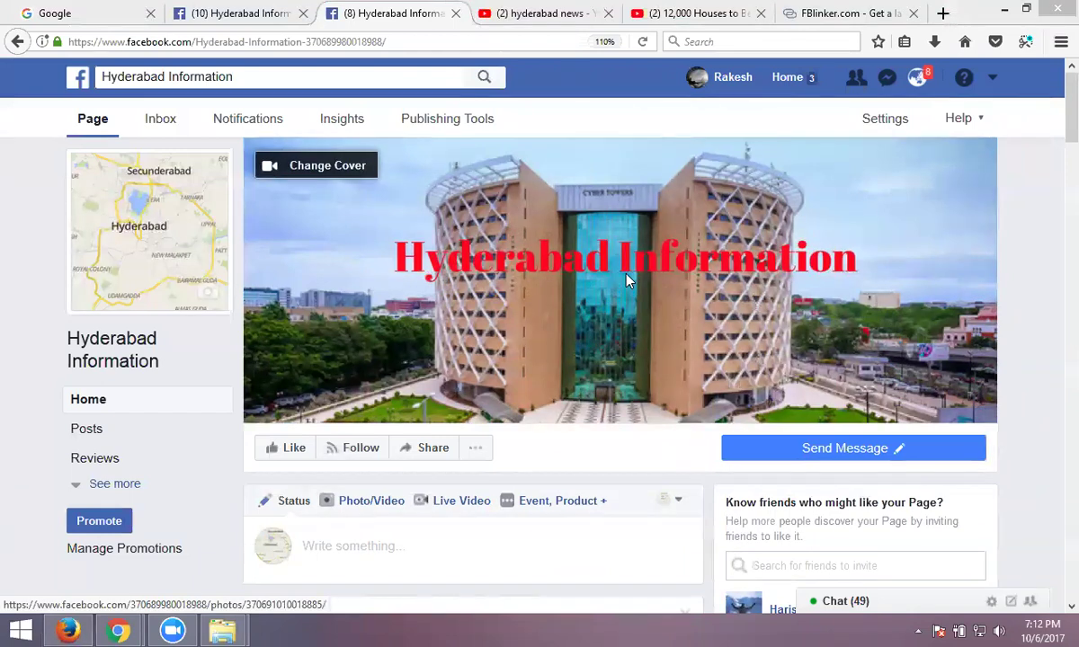
left_click(878, 123)
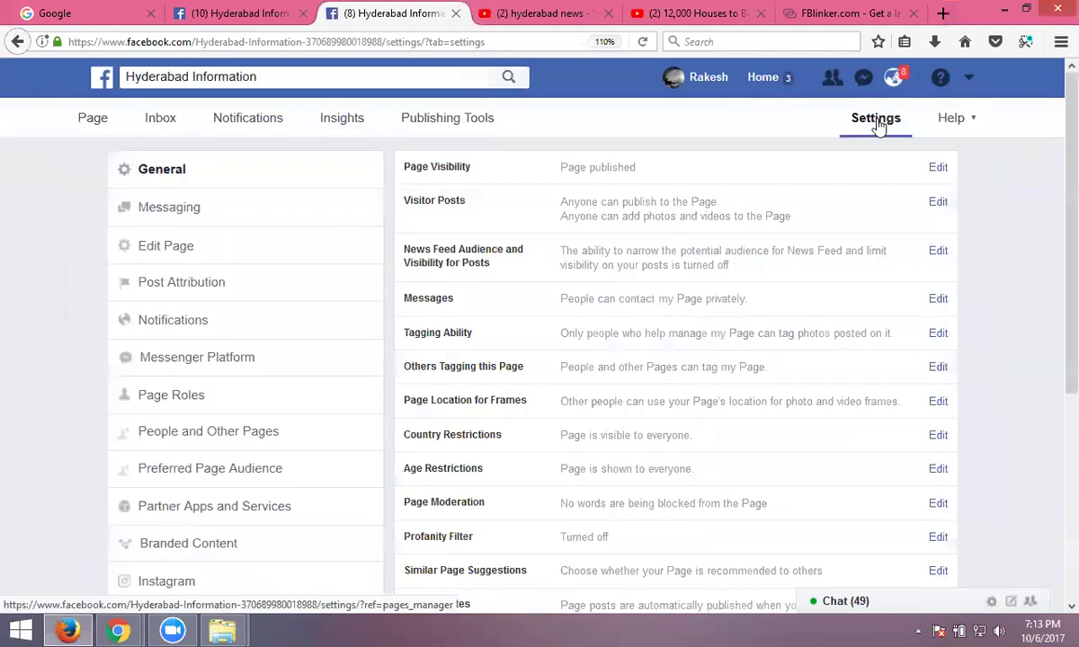
scroll(203, 424, "down", 1)
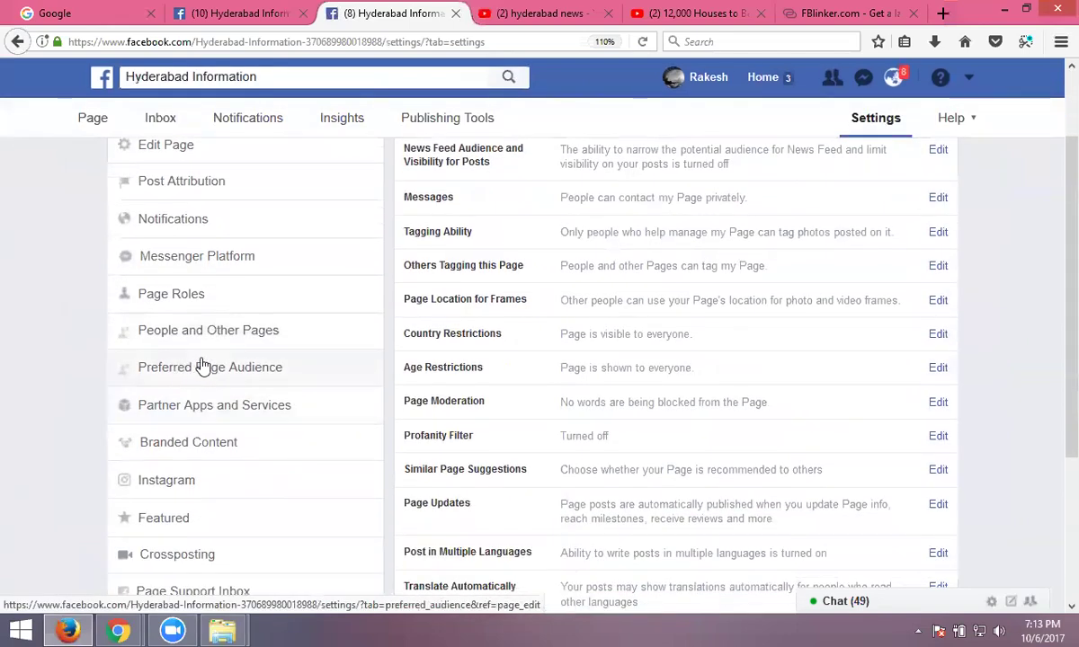
left_click(203, 366)
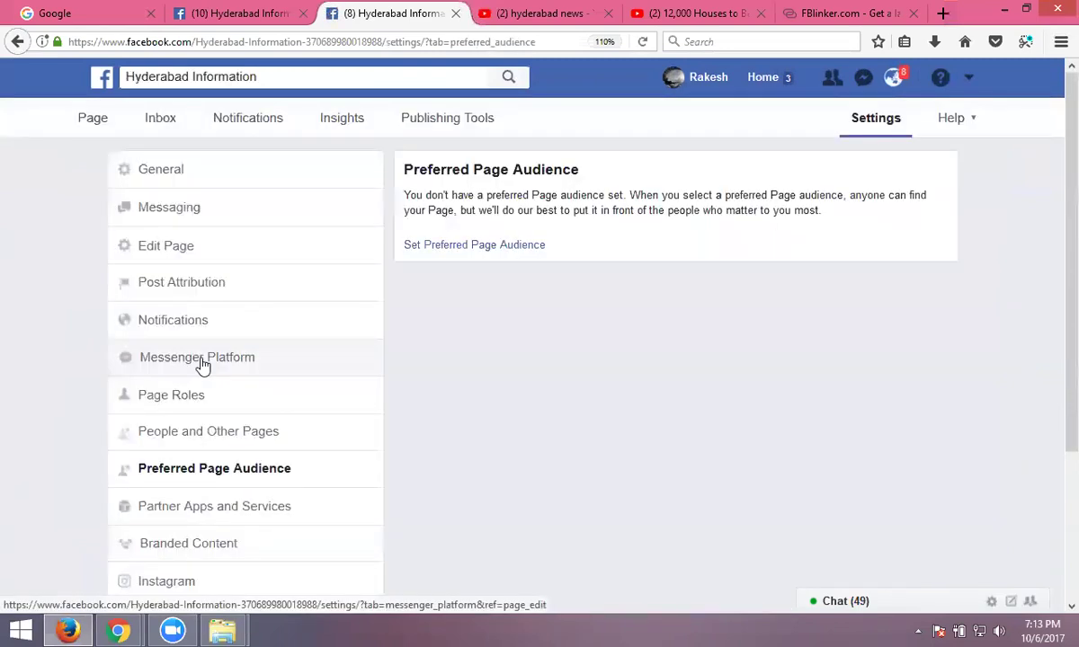
- Add Hyderabad, Telangana as an audience location with a 50-mile radius
left_click(443, 246)
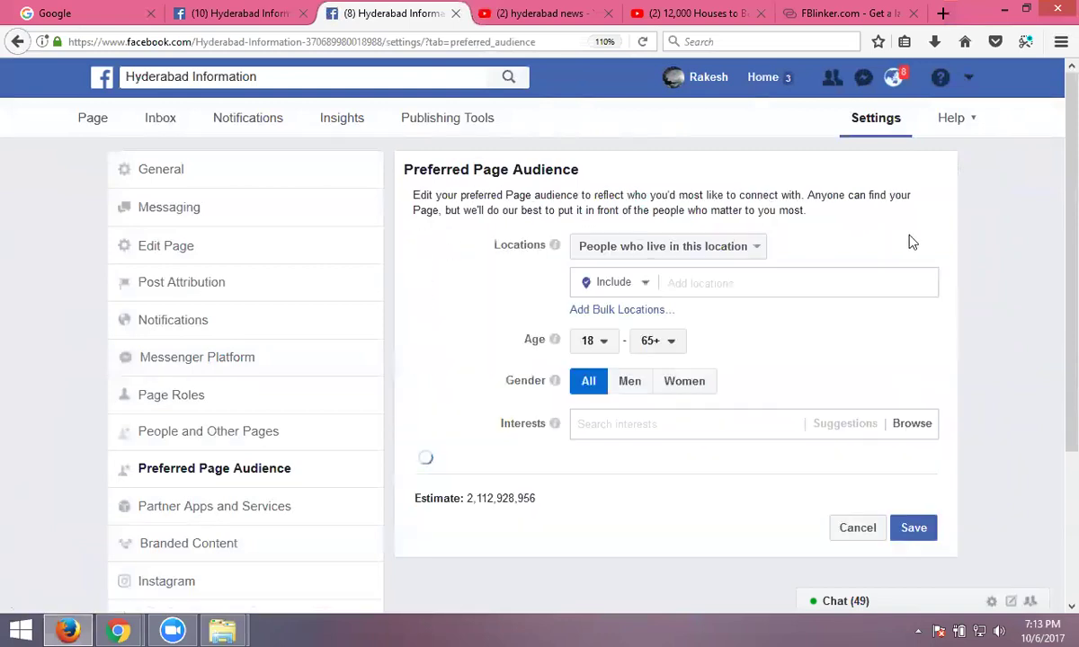
scroll(910, 241, "down", 2)
scroll(908, 247, "down", 1)
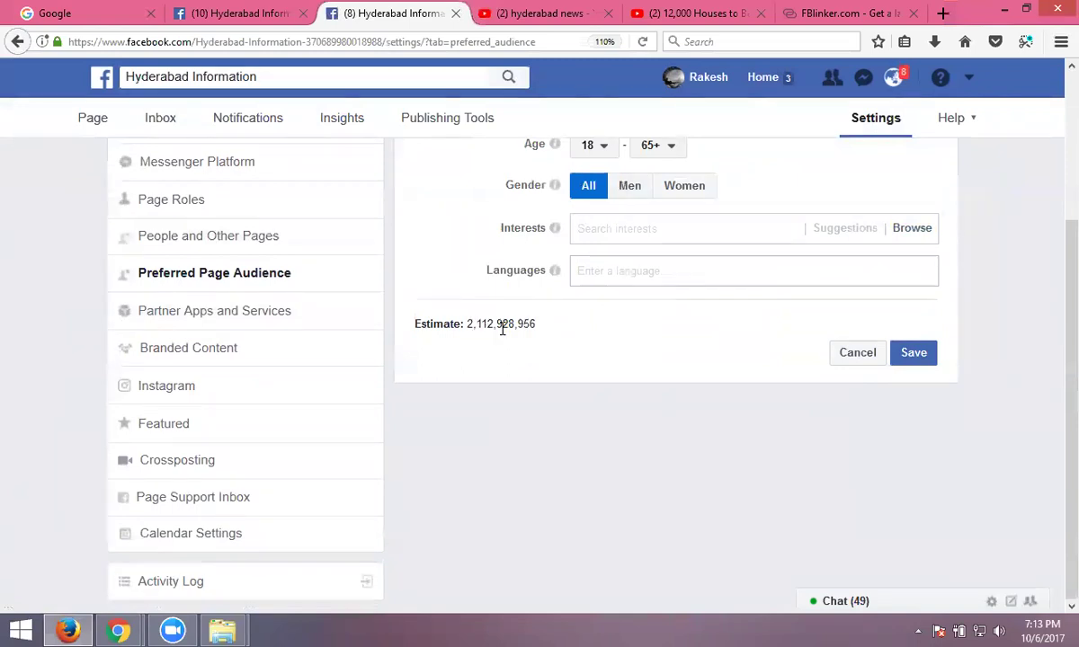
scroll(539, 315, "up", 4)
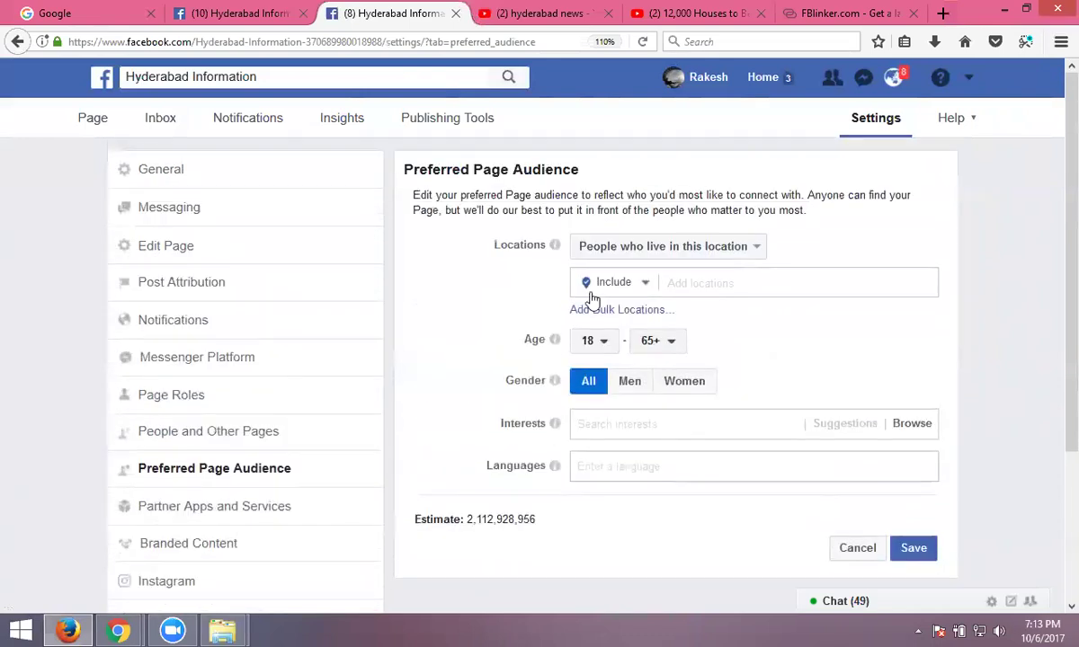
left_click(669, 284)
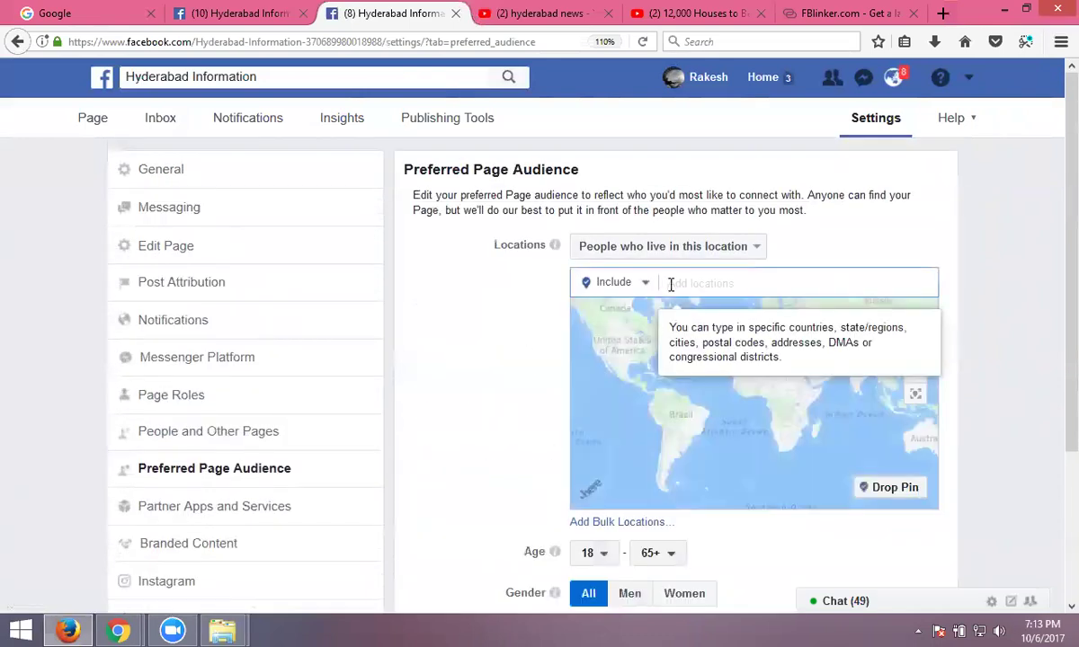
type("Hyderabad")
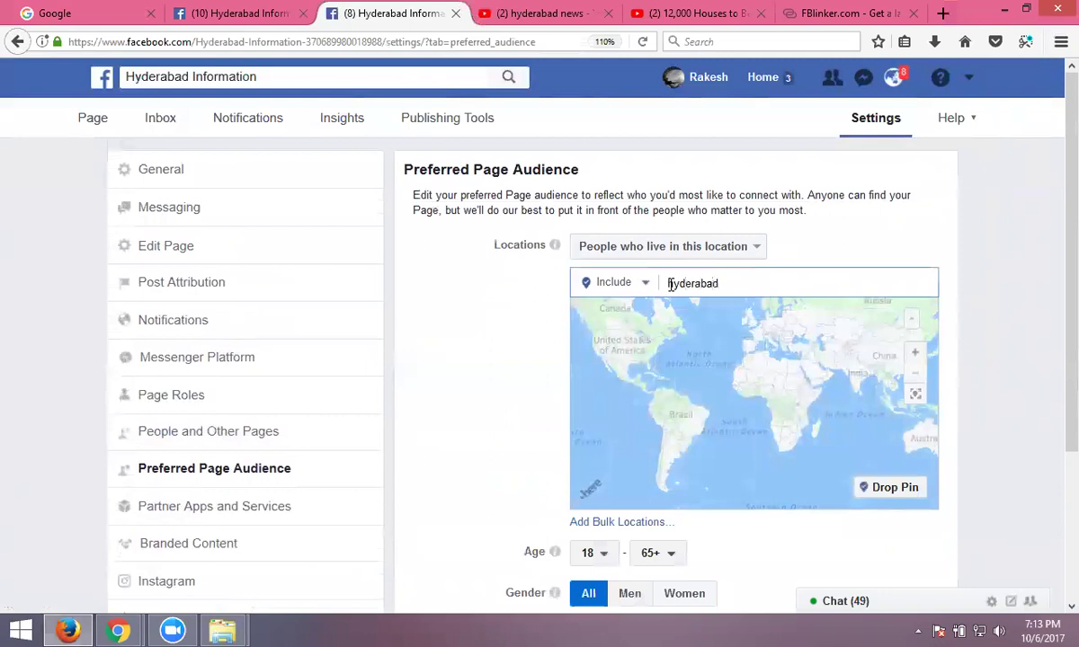
left_click(681, 308)
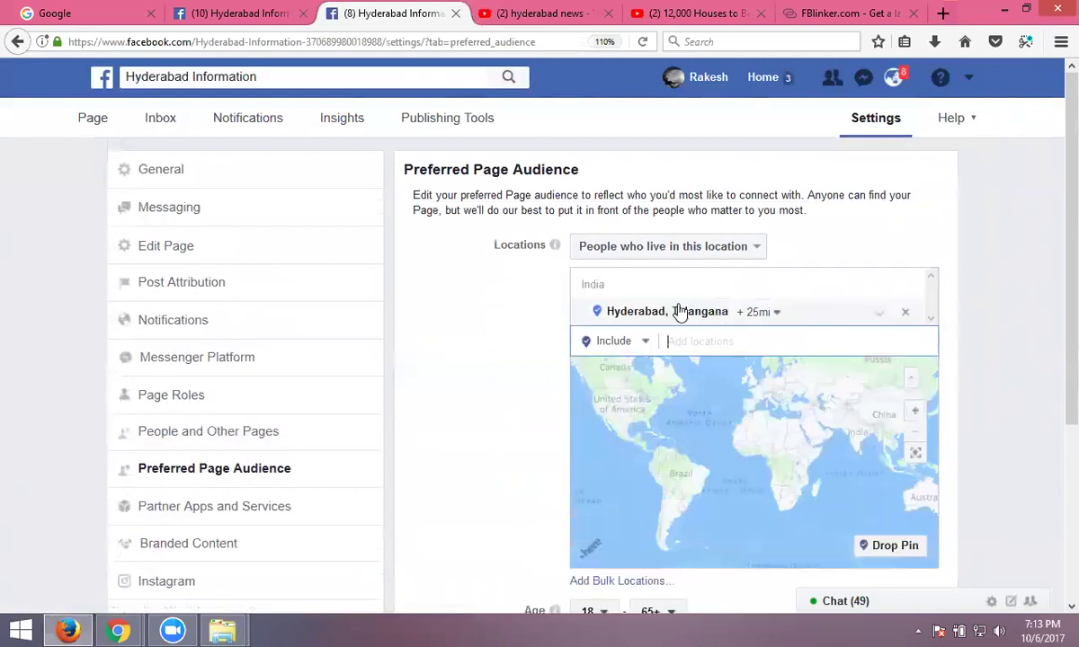
scroll(968, 324, "down", 5)
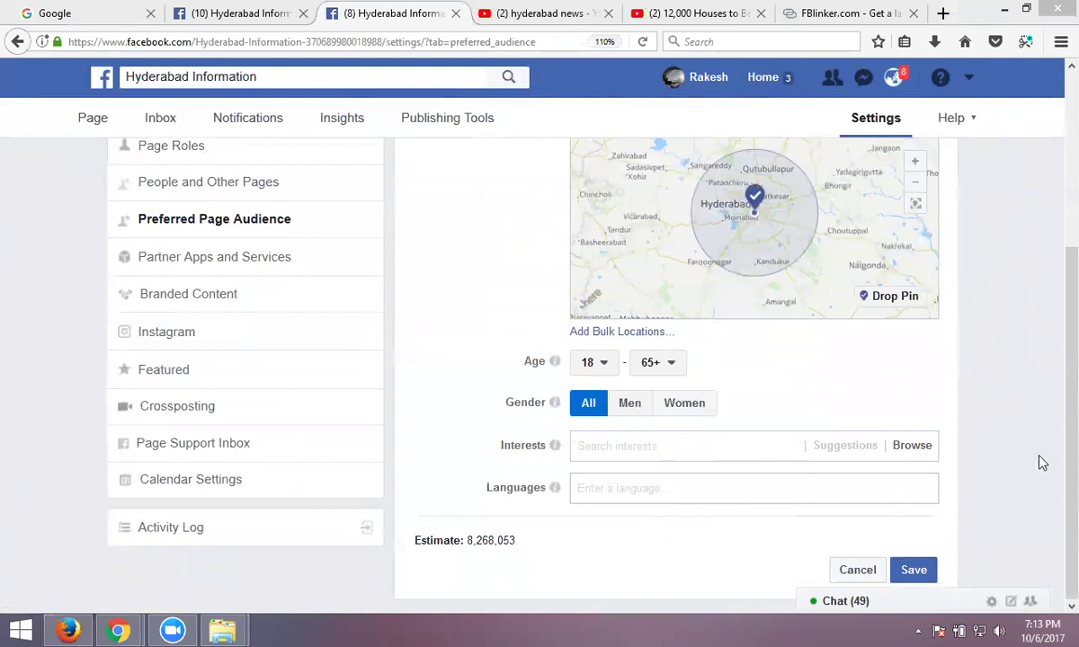
scroll(1056, 402, "up", 3)
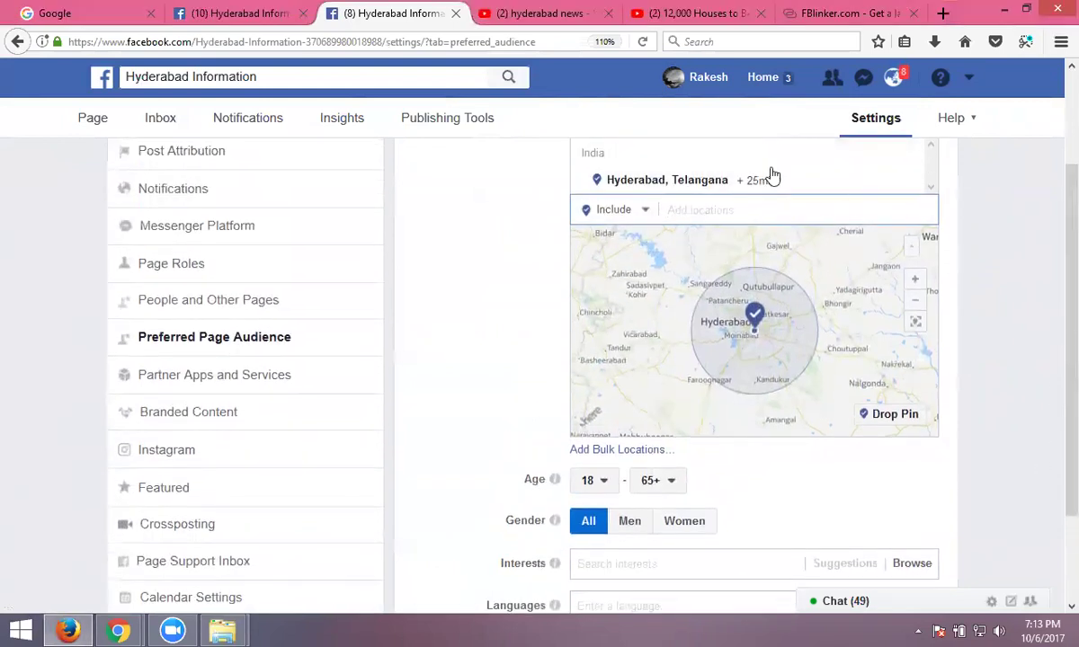
left_click(778, 185)
left_click_drag(788, 260, 830, 265)
left_click(994, 277)
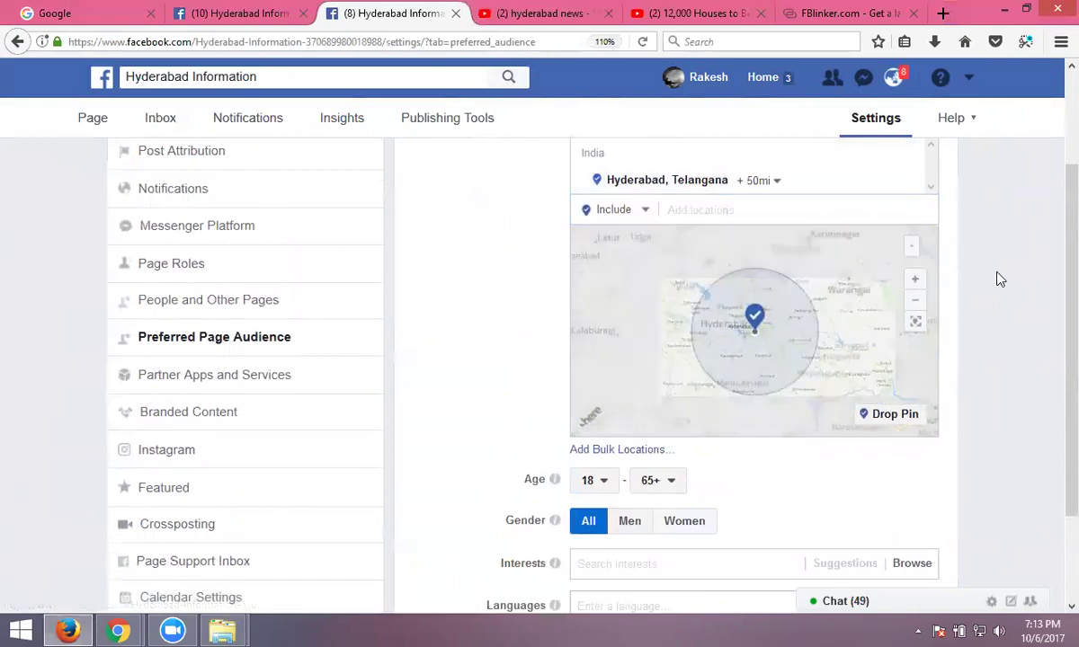
- Remove the Hyderabad location and save the audience at ages 18–65+
scroll(996, 279, "down", 3)
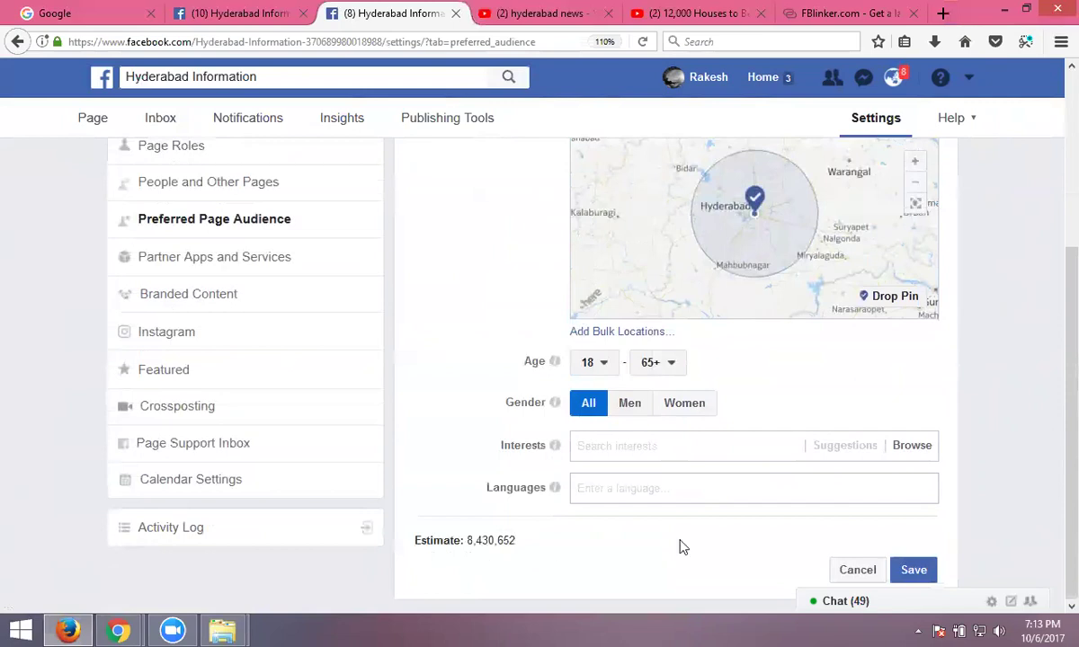
scroll(719, 539, "up", 3)
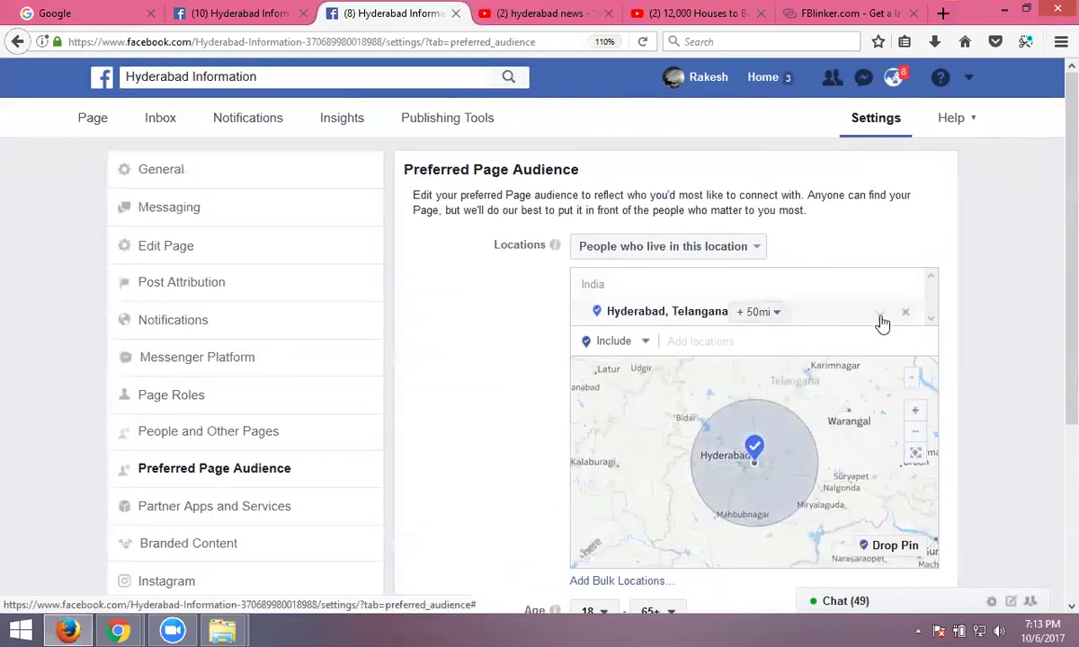
left_click(905, 285)
scroll(1041, 308, "down", 2)
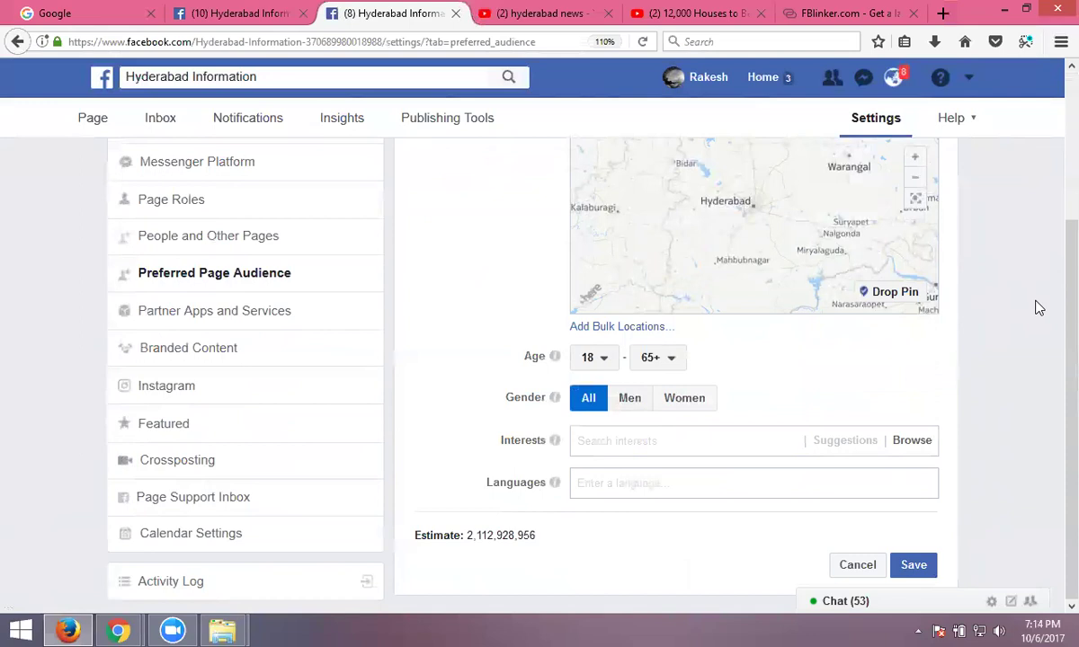
left_click(914, 565)
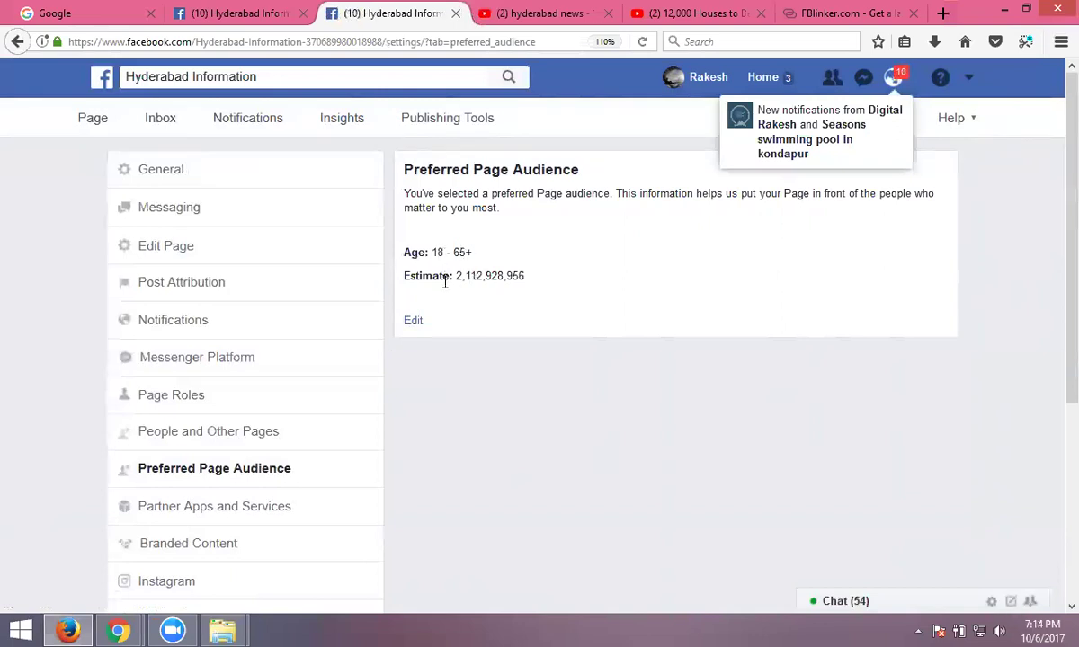
- Edit the preferred audience to a minimum age of 13 and save it
left_click(413, 323)
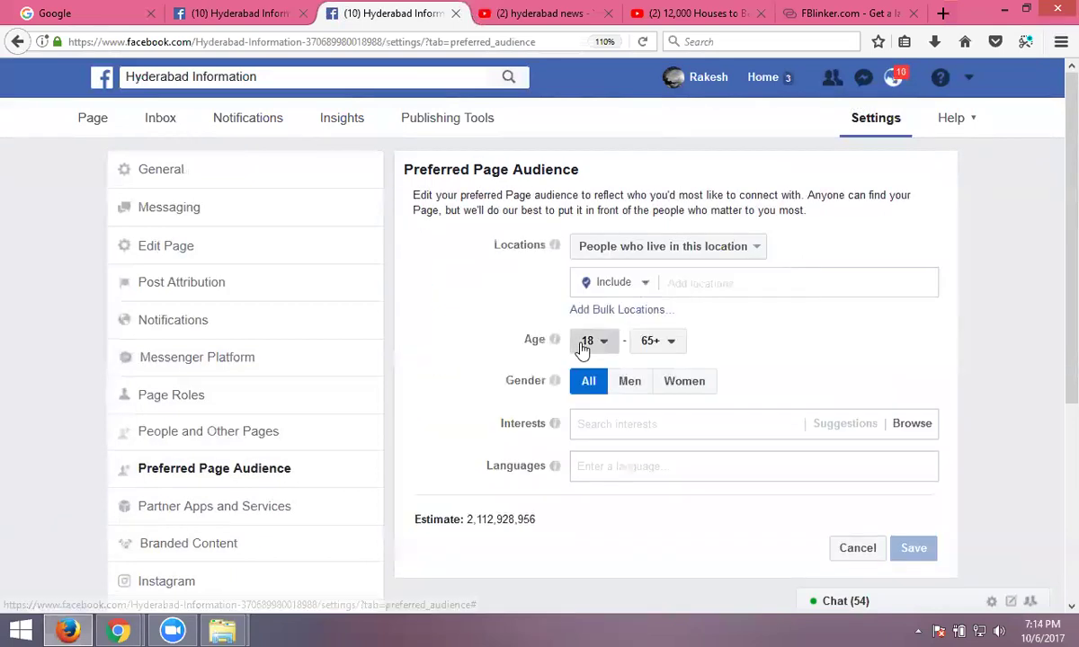
left_click(582, 346)
left_click(582, 368)
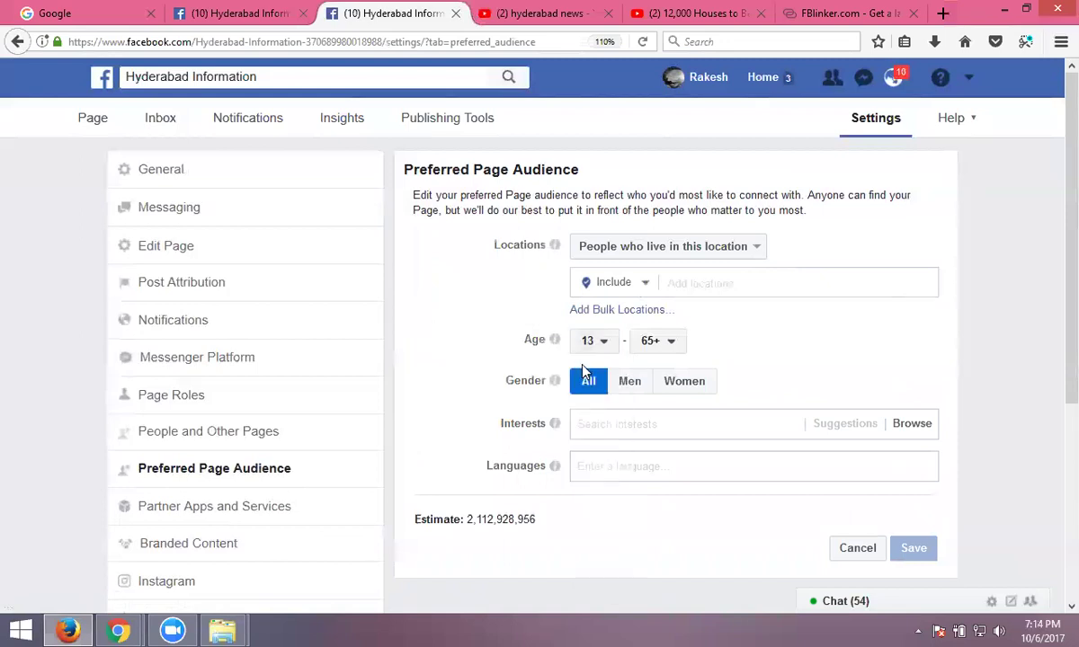
left_click(911, 550)
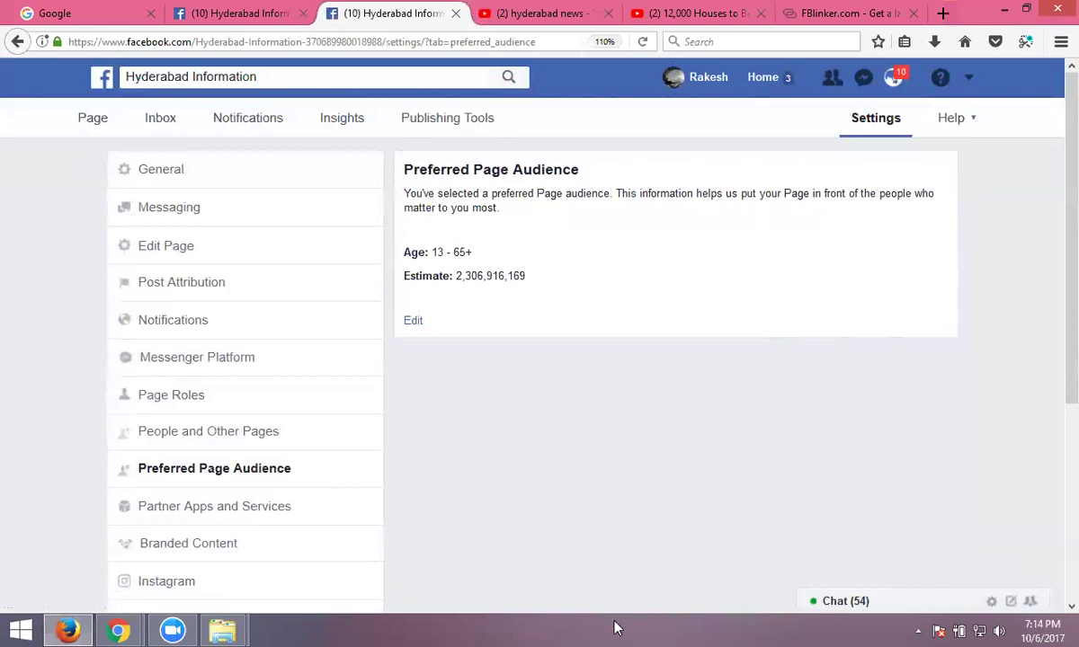
- In Page Roles, add the first person as Admin, confirming with the account password
left_click(158, 401)
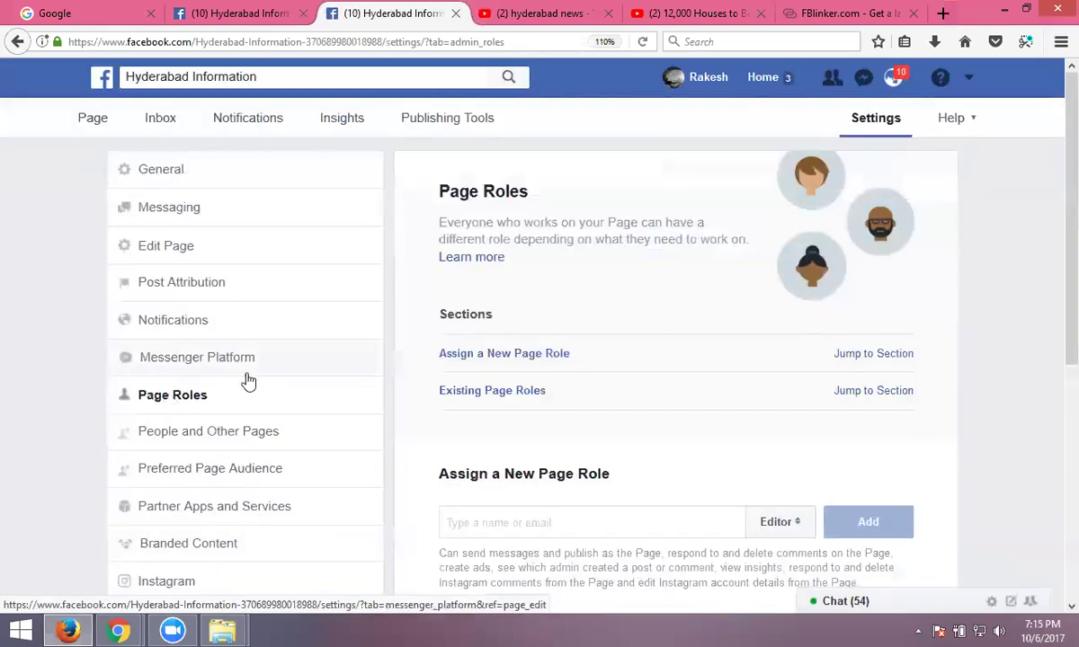
scroll(277, 368, "down", 3)
left_click(493, 317)
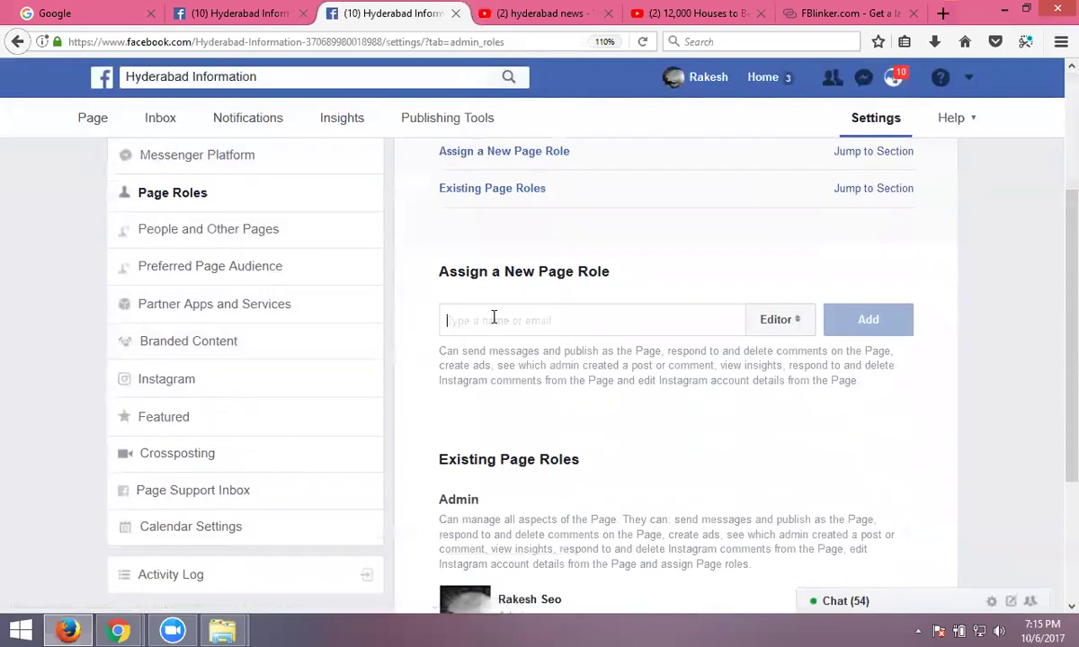
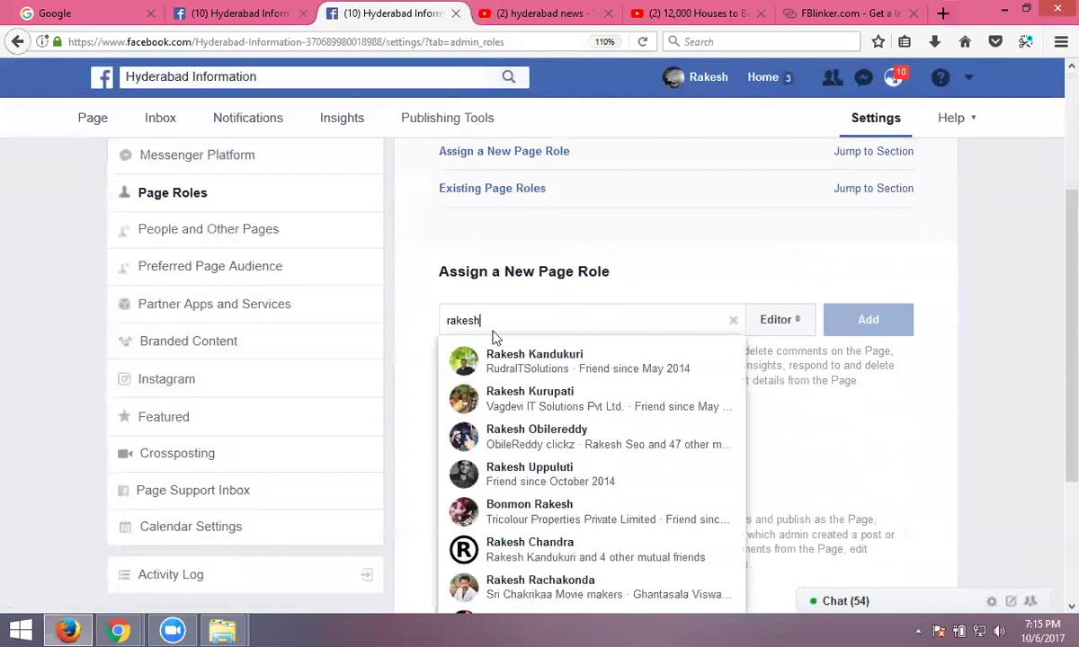
left_click(499, 359)
left_click(767, 322)
left_click(773, 290)
left_click(775, 319)
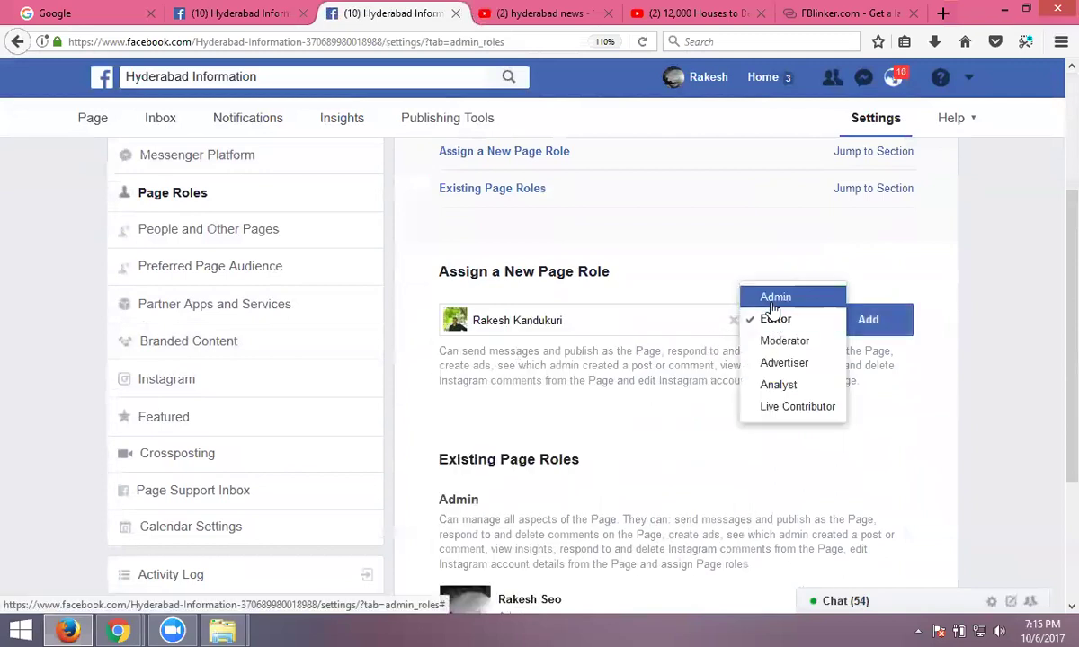
left_click(772, 298)
left_click(870, 374)
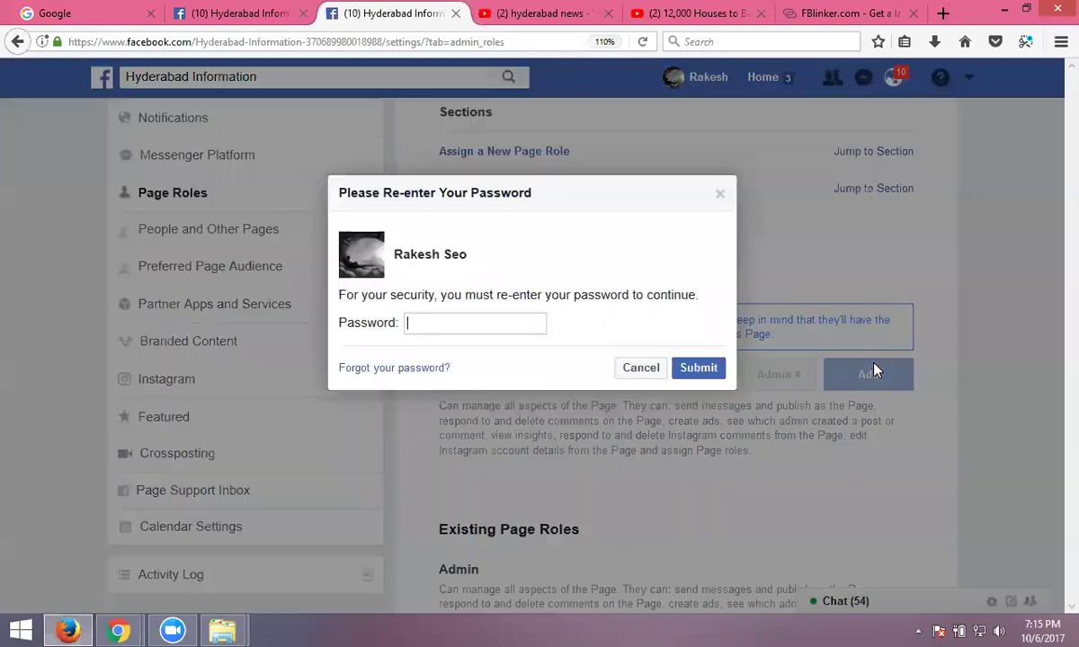
left_click(711, 370)
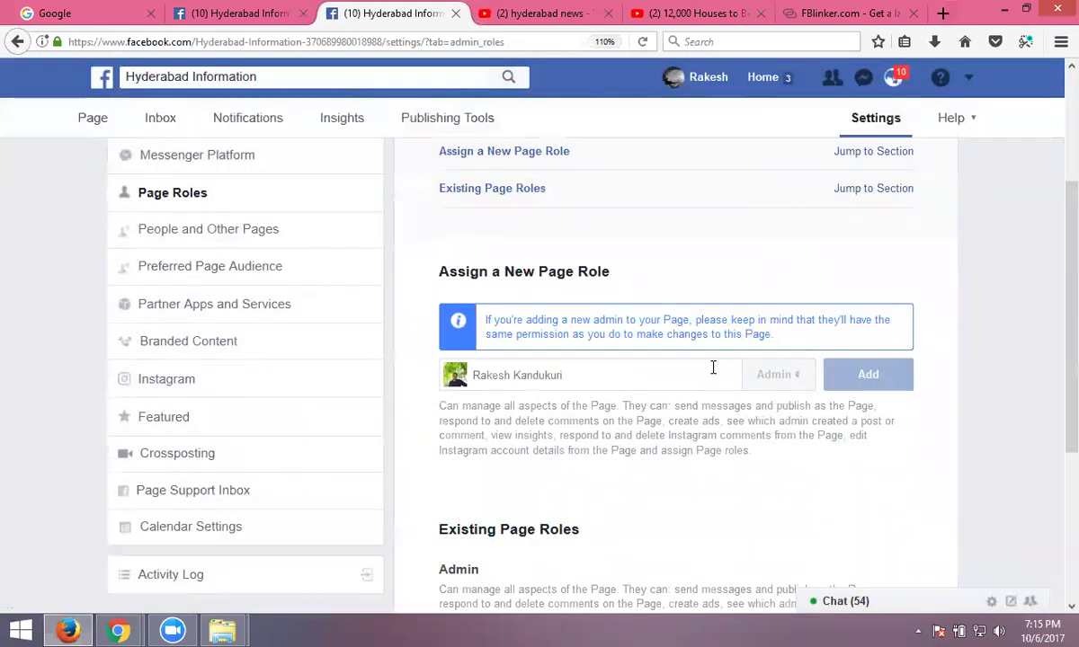
scroll(714, 378, "down", 2)
scroll(715, 377, "down", 5)
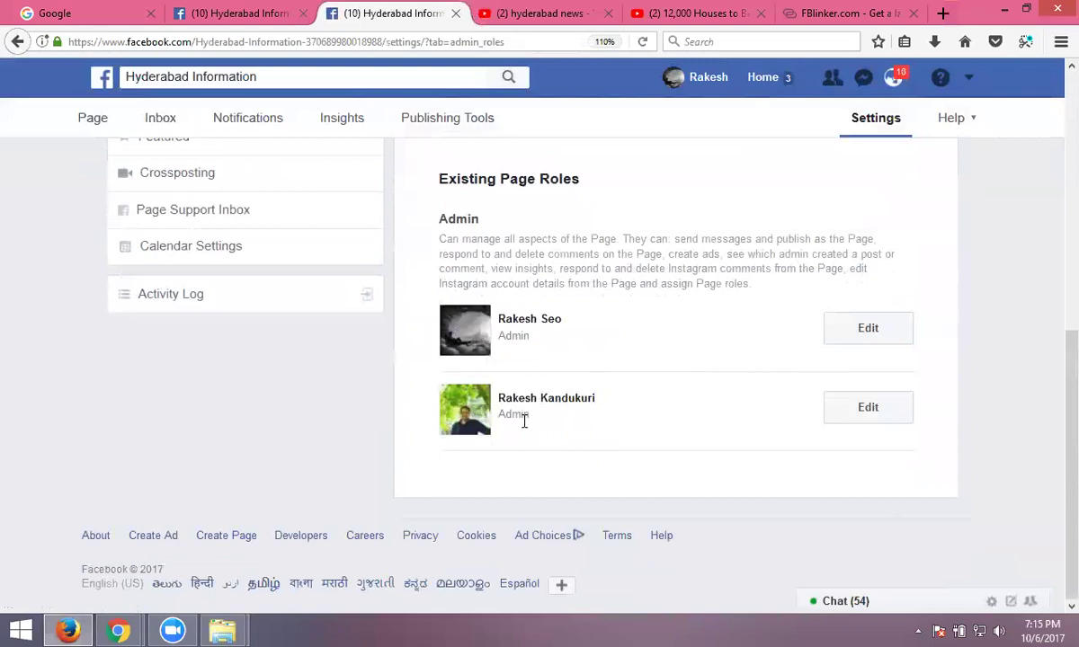
scroll(497, 345, "up", 6)
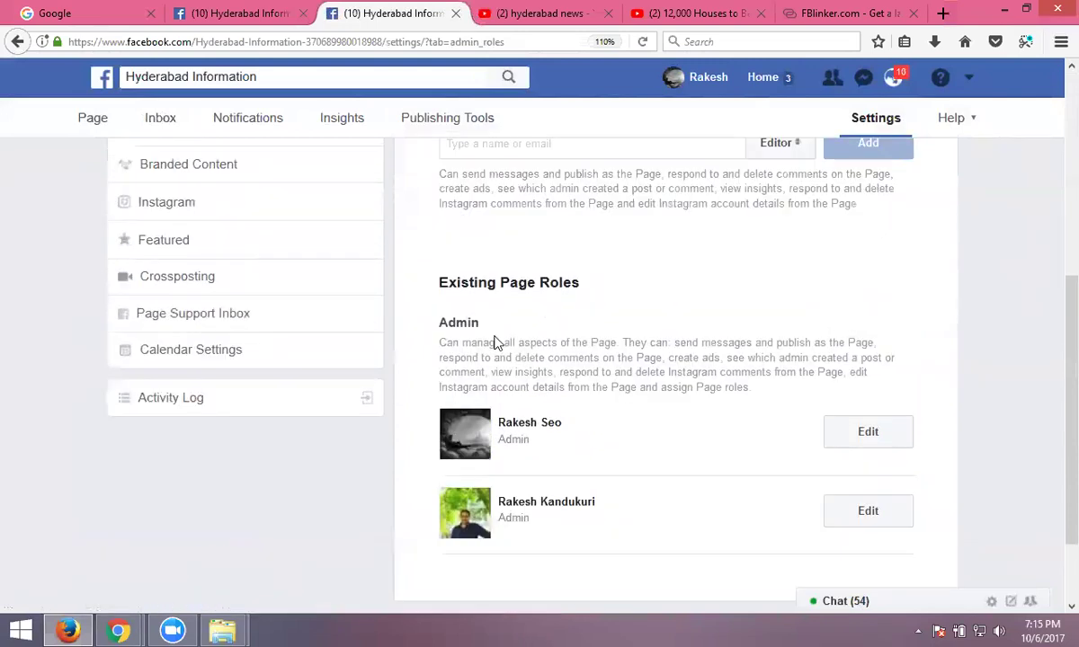
- Add a second person to the page as Admin
left_click(495, 340)
type("mou")
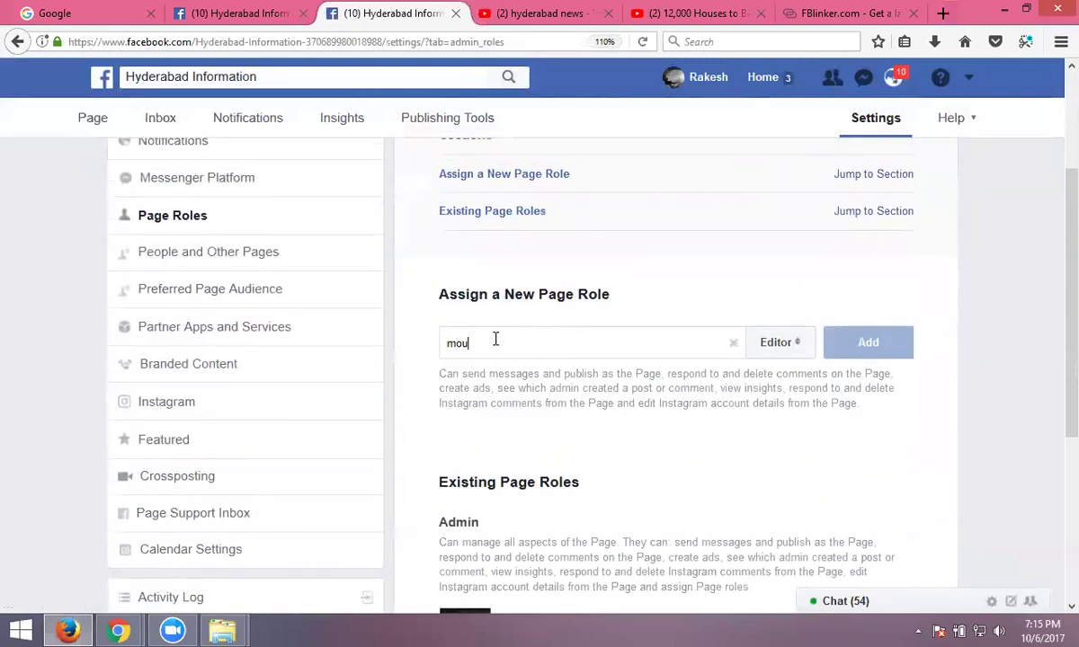
type("n")
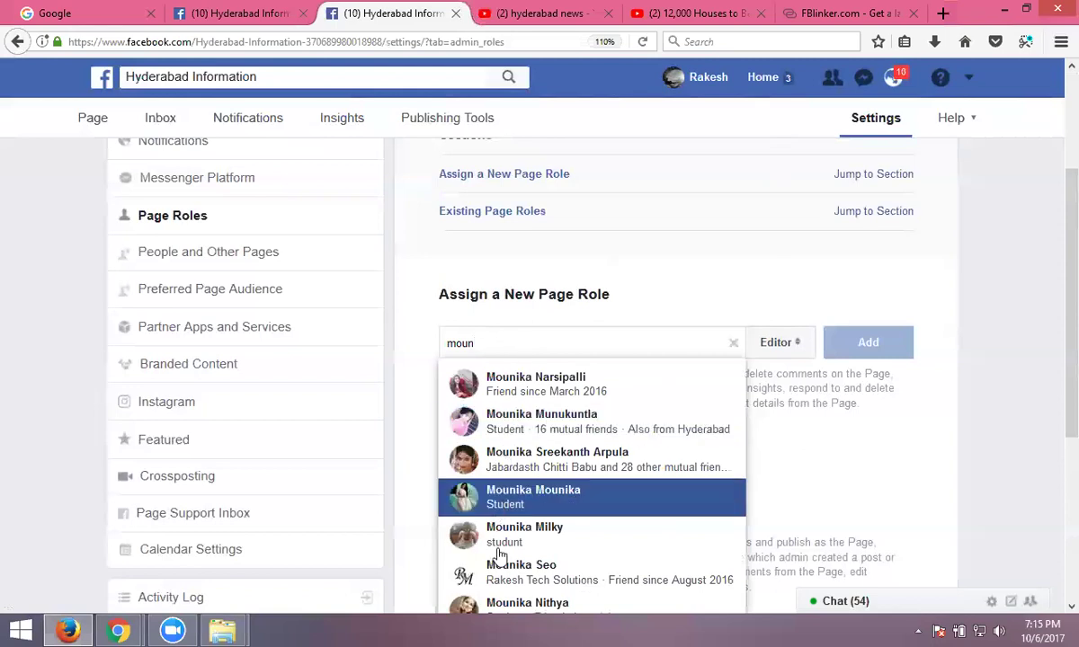
left_click(505, 572)
left_click(781, 343)
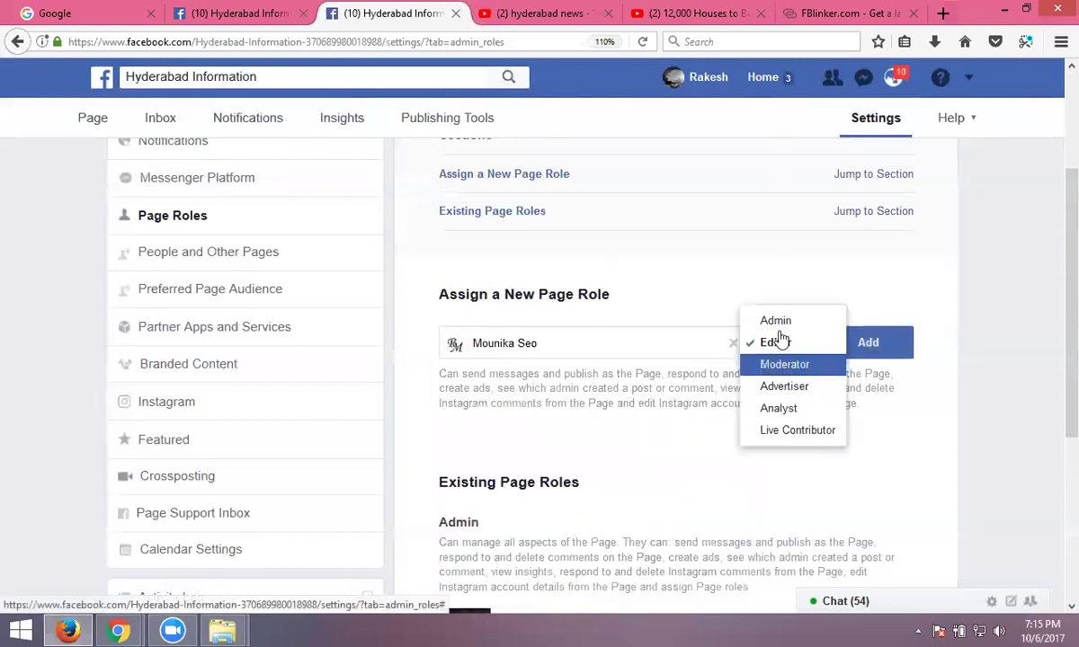
left_click(814, 322)
left_click(861, 396)
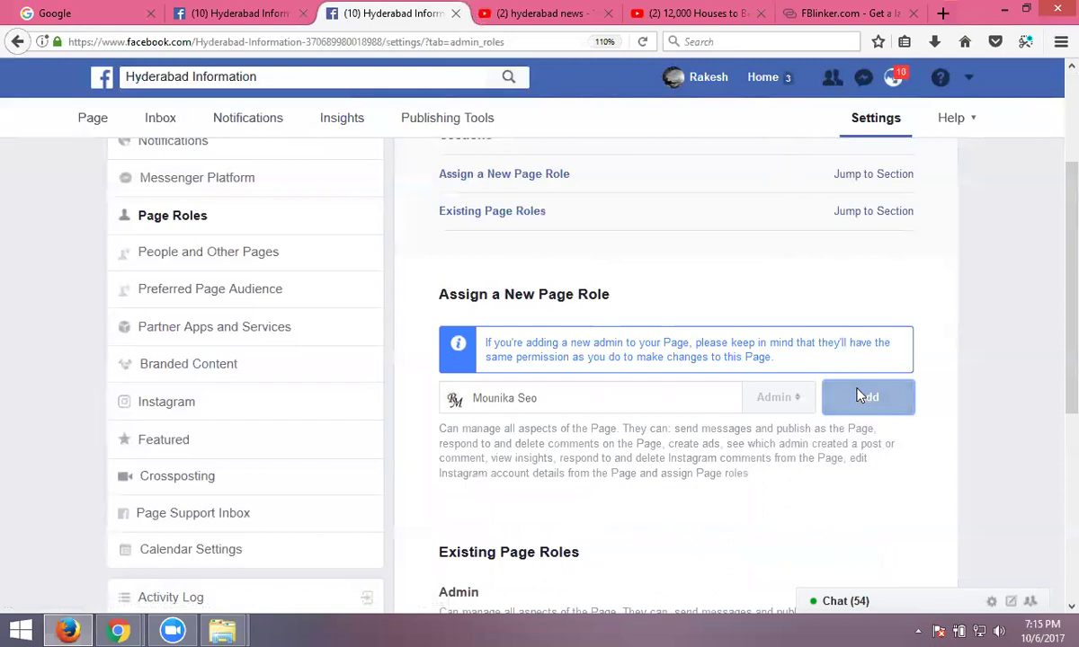
- Add a third person to the page as Admin
left_click(585, 343)
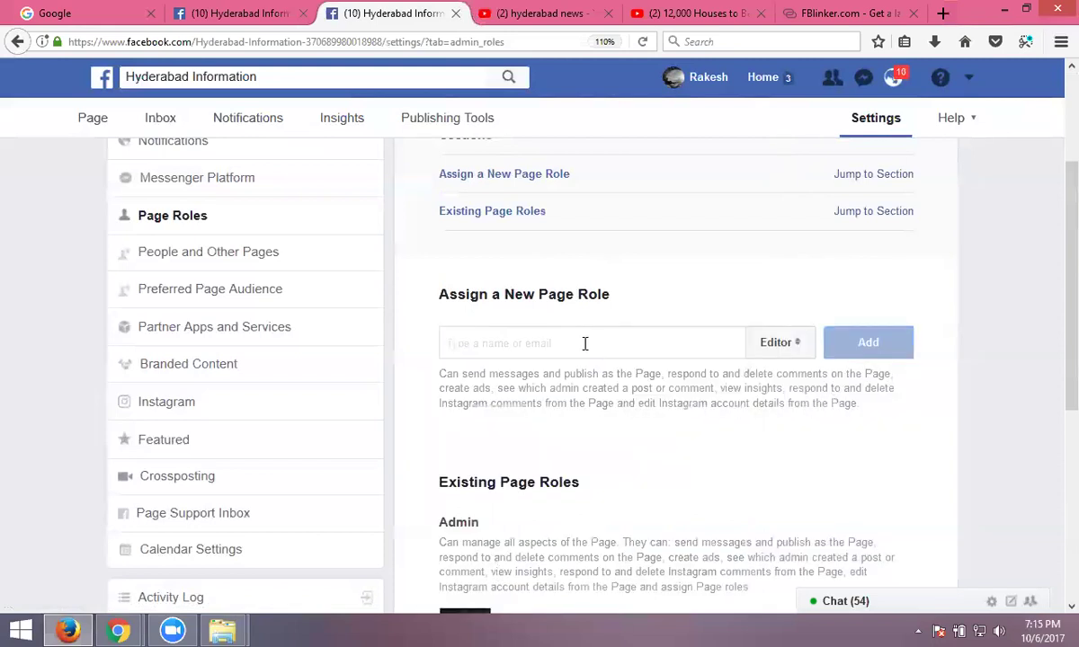
scroll(611, 376, "down", 3)
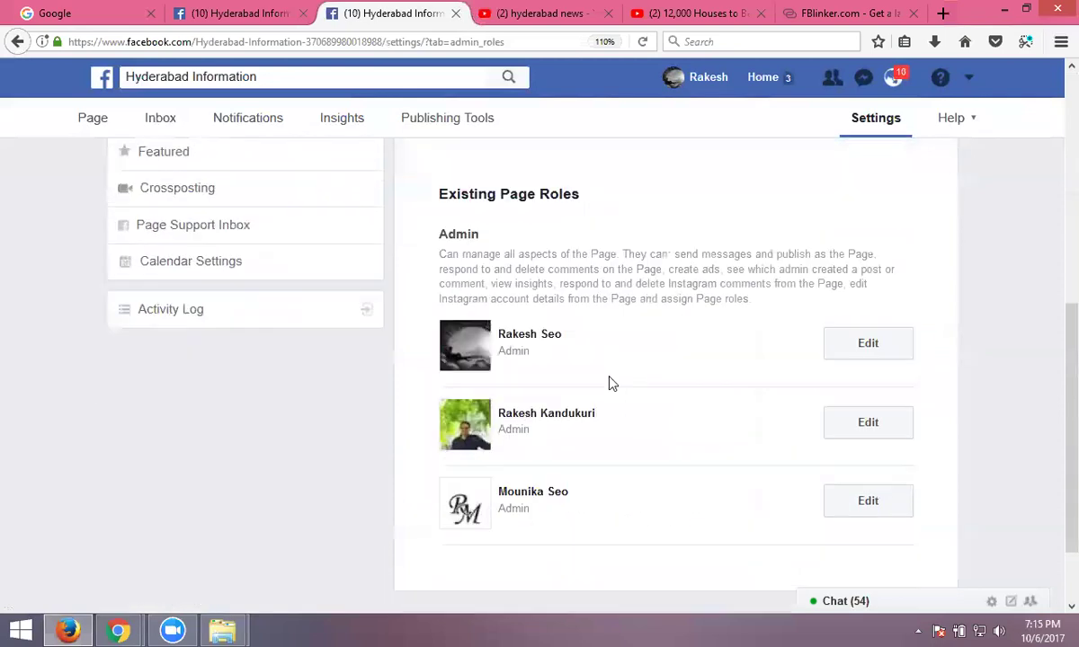
scroll(528, 274, "up", 2)
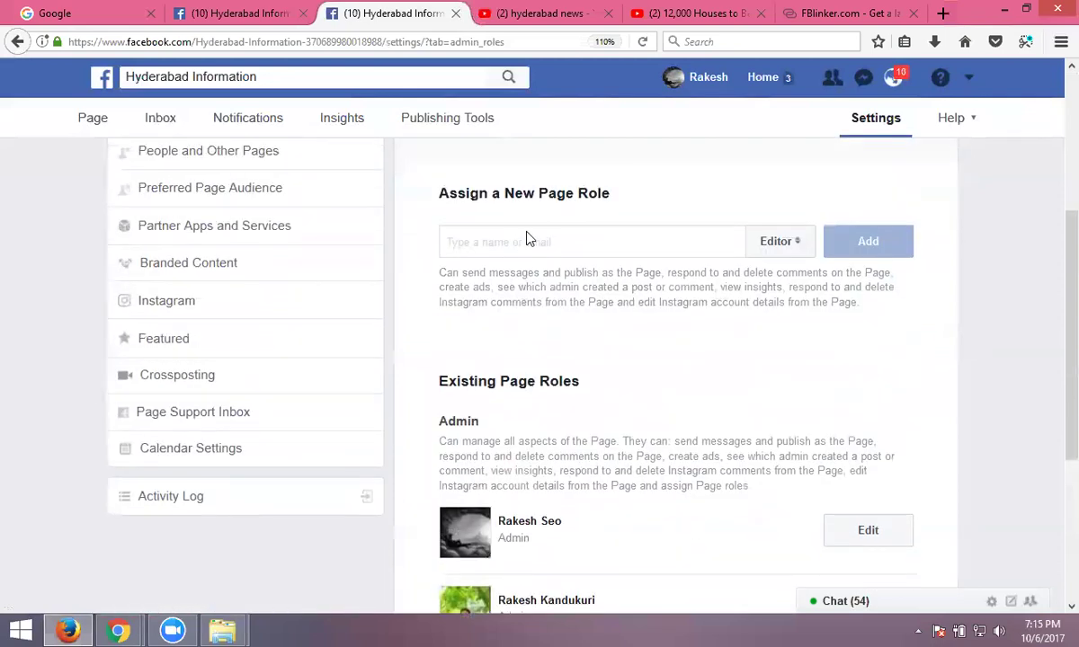
type("raje")
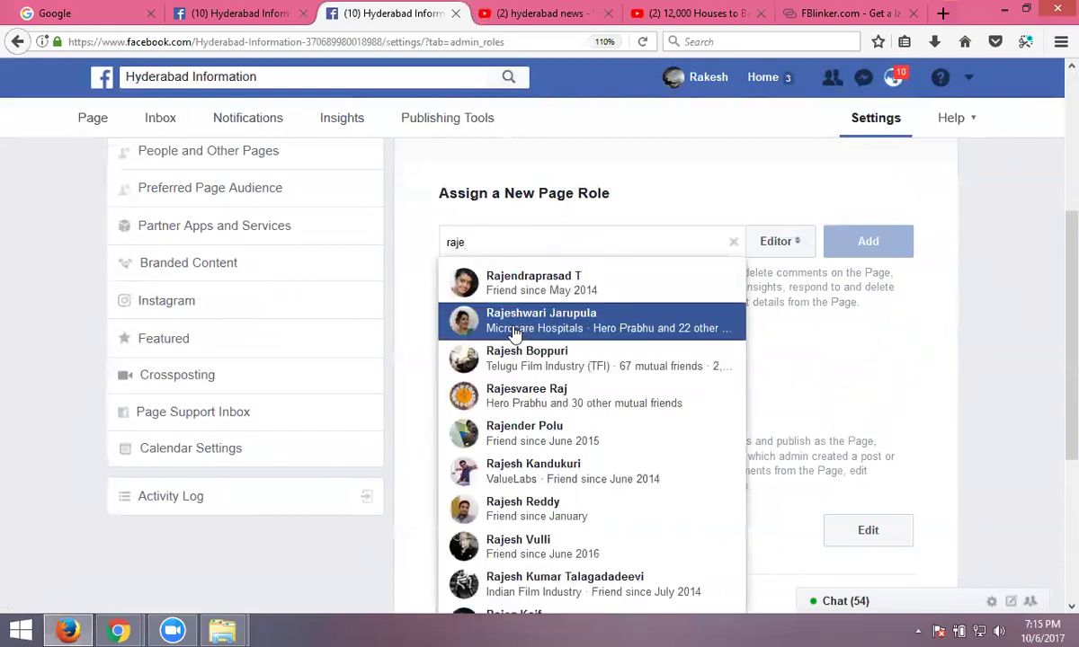
left_click(516, 474)
left_click(782, 244)
left_click(776, 221)
left_click(881, 301)
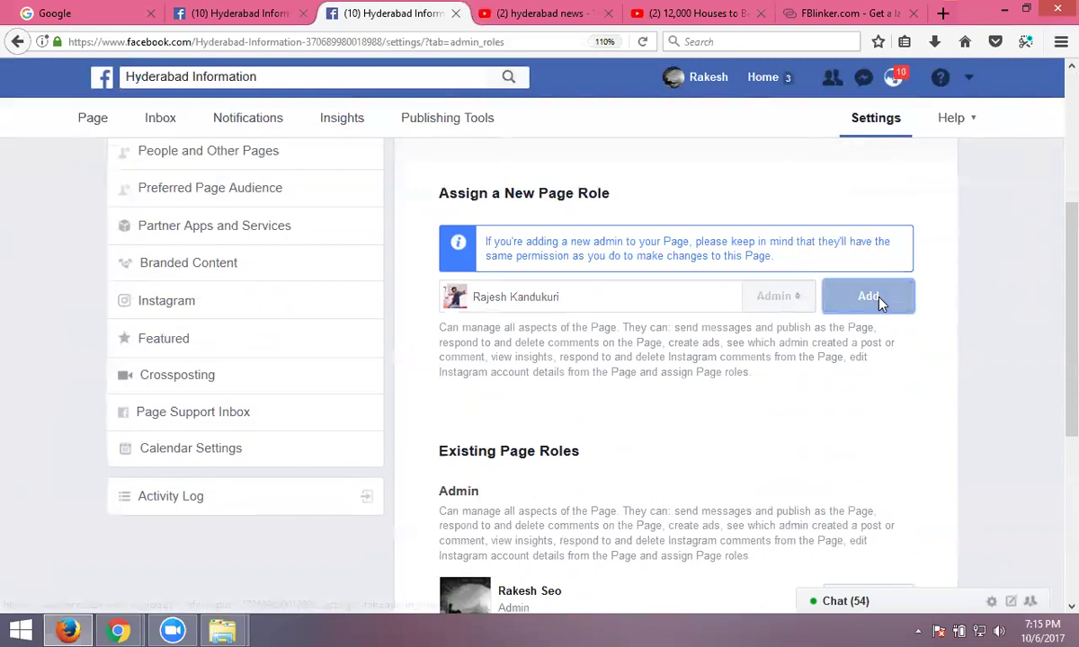
scroll(841, 334, "down", 3)
scroll(840, 334, "up", 2)
scroll(840, 334, "up", 5)
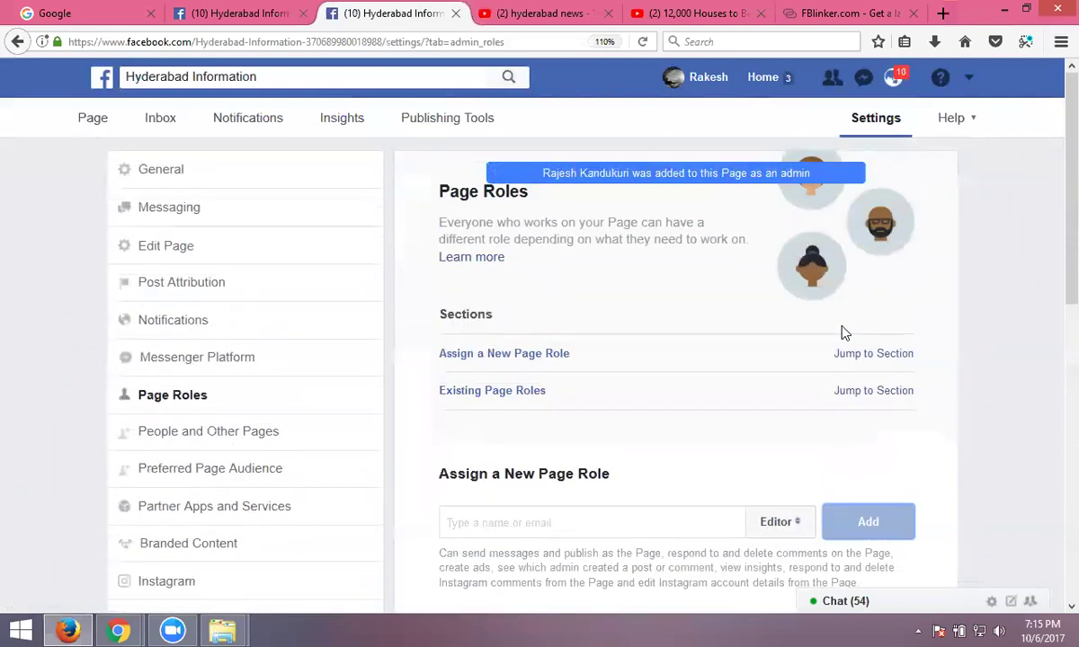
scroll(683, 387, "down", 3)
- Step through the page-role list and the Instagram and Notifications settings, ending on Edit Page
left_click(777, 322)
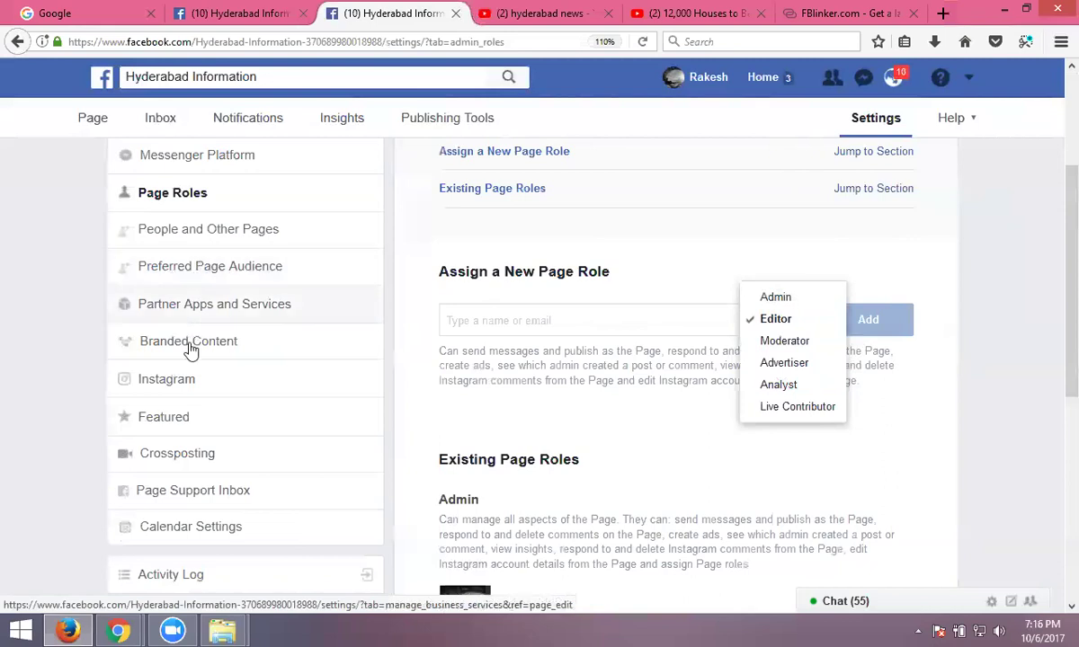
left_click(157, 379)
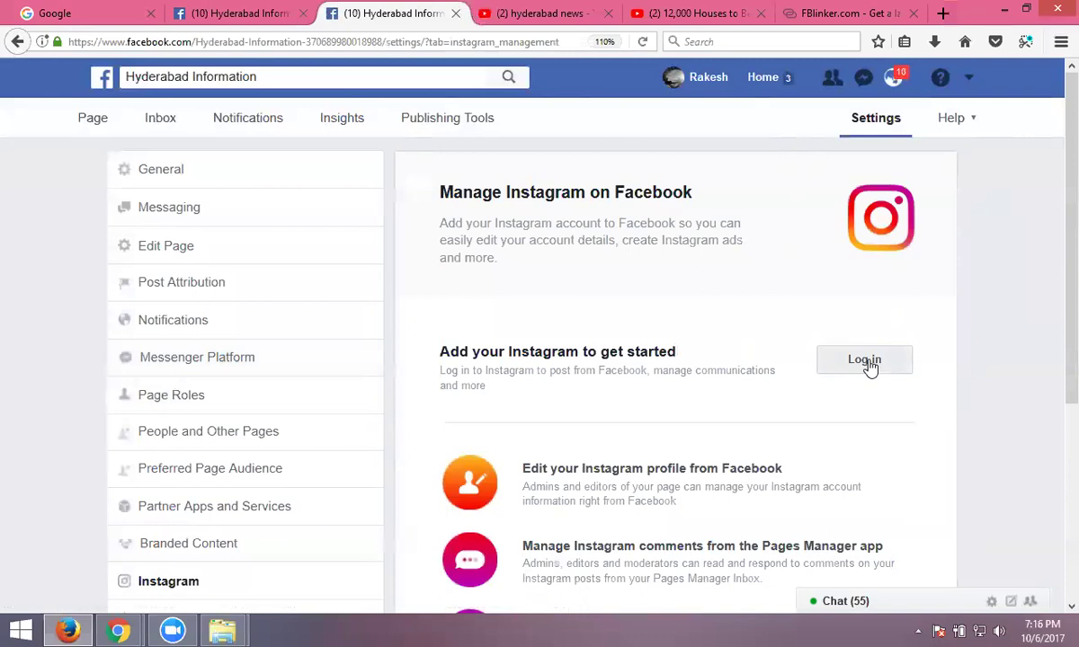
scroll(826, 366, "down", 3)
scroll(826, 366, "up", 1)
scroll(826, 366, "up", 2)
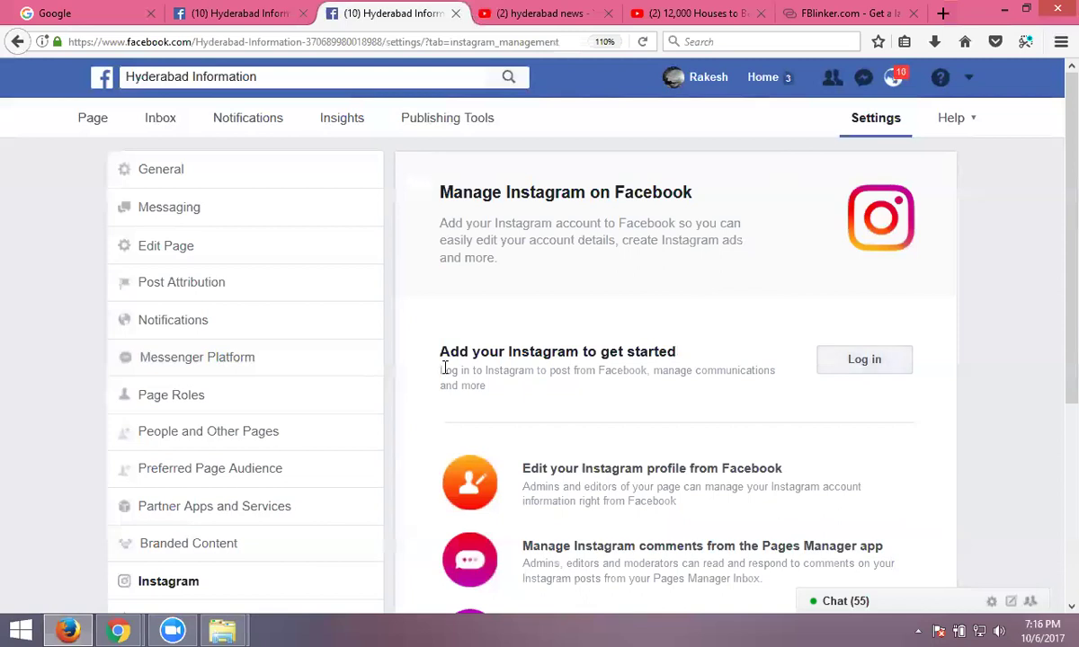
left_click(196, 327)
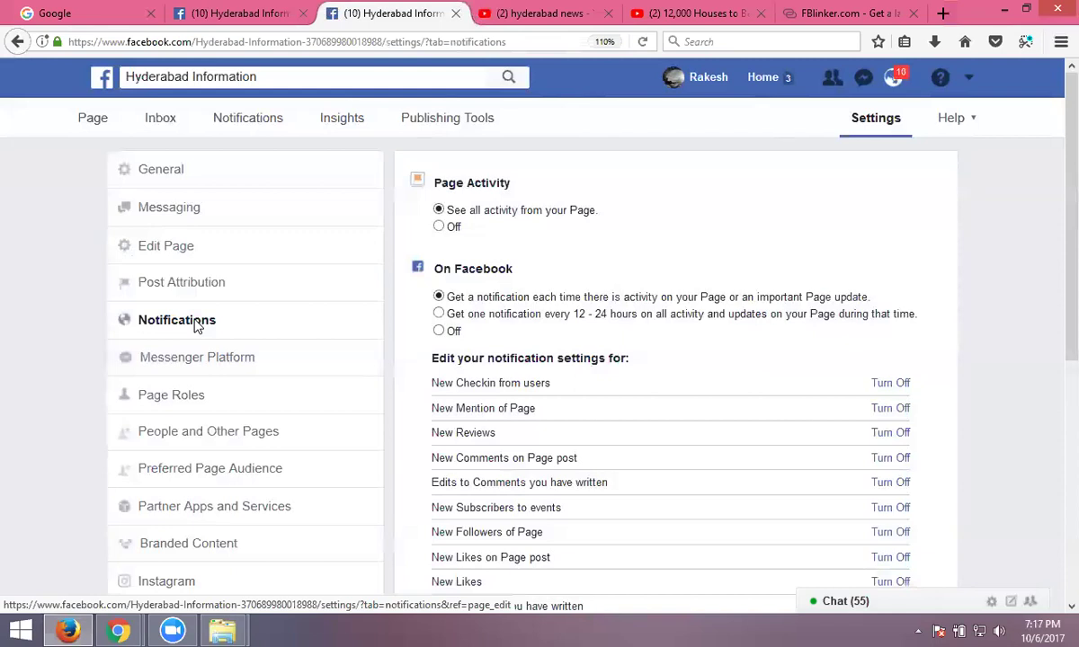
left_click(178, 250)
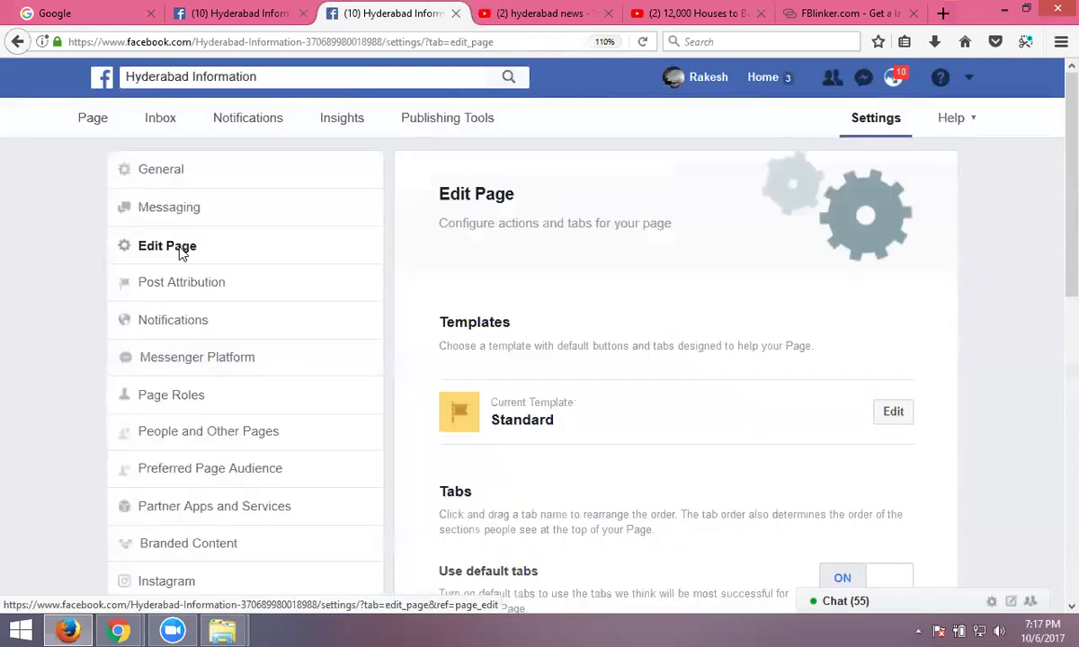
- Toggle Show Reviews off and back on in the Reviews tab settings, then save
scroll(575, 387, "down", 2)
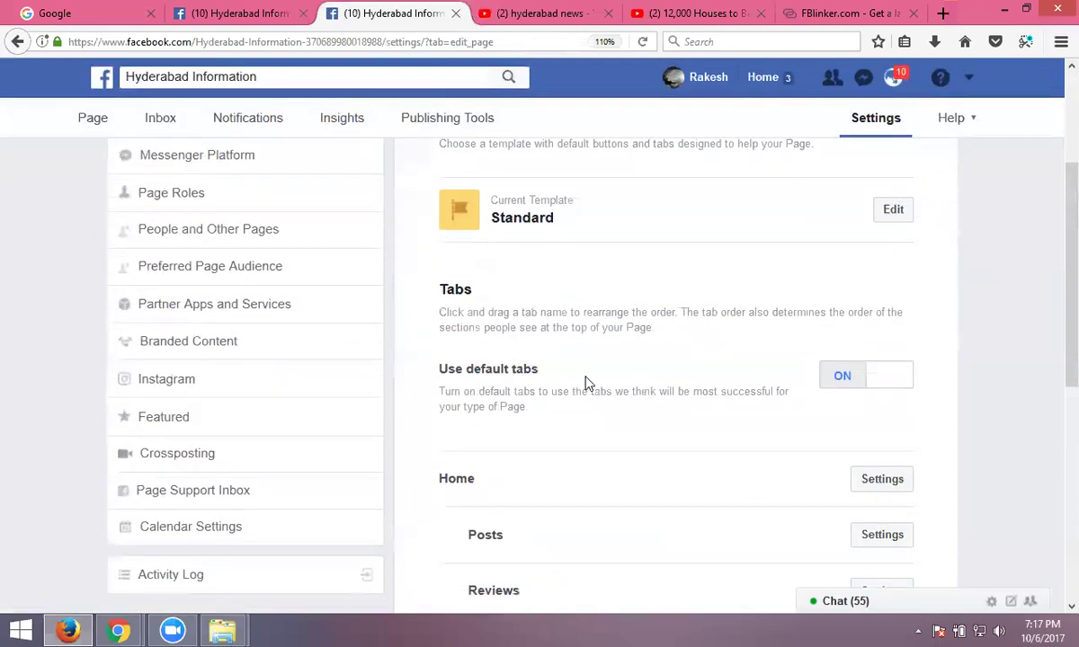
scroll(585, 383, "down", 2)
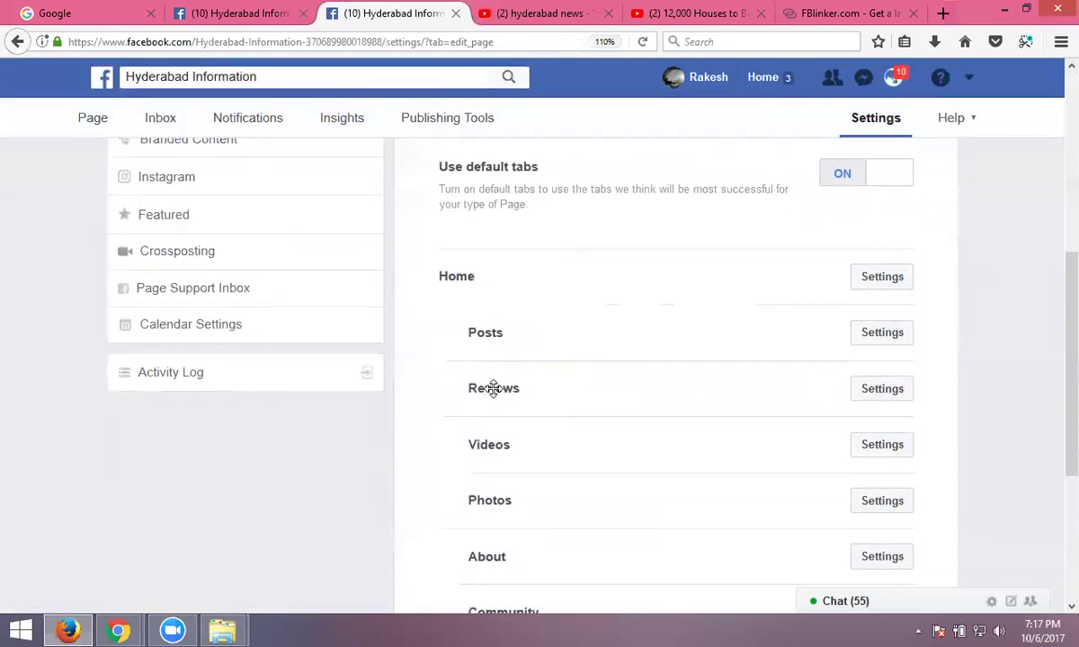
left_click(880, 396)
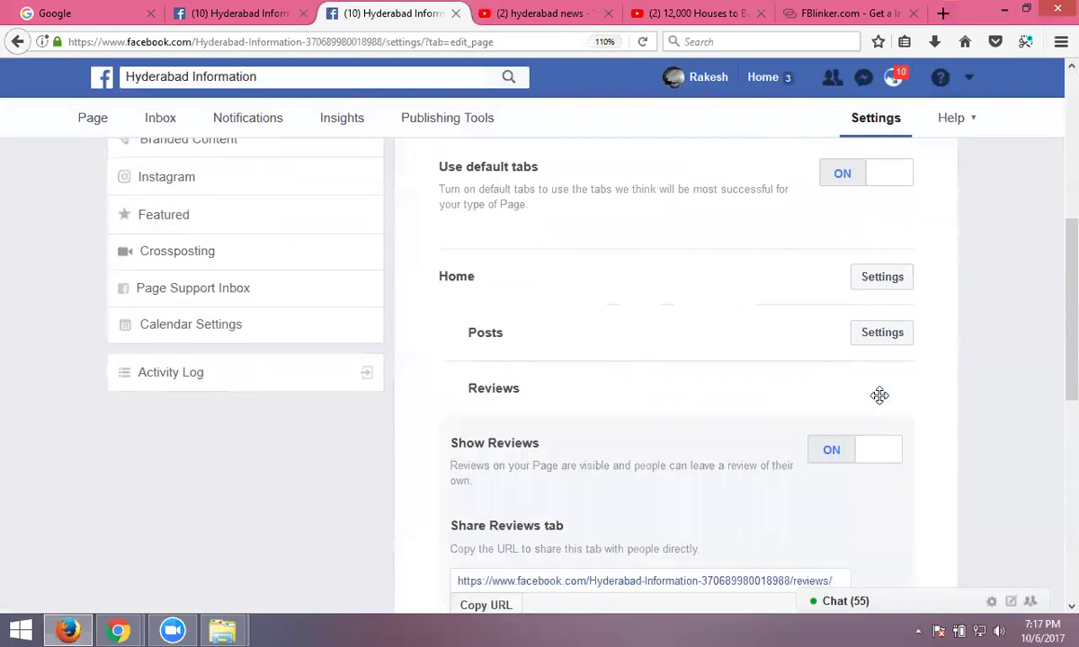
scroll(784, 453, "down", 2)
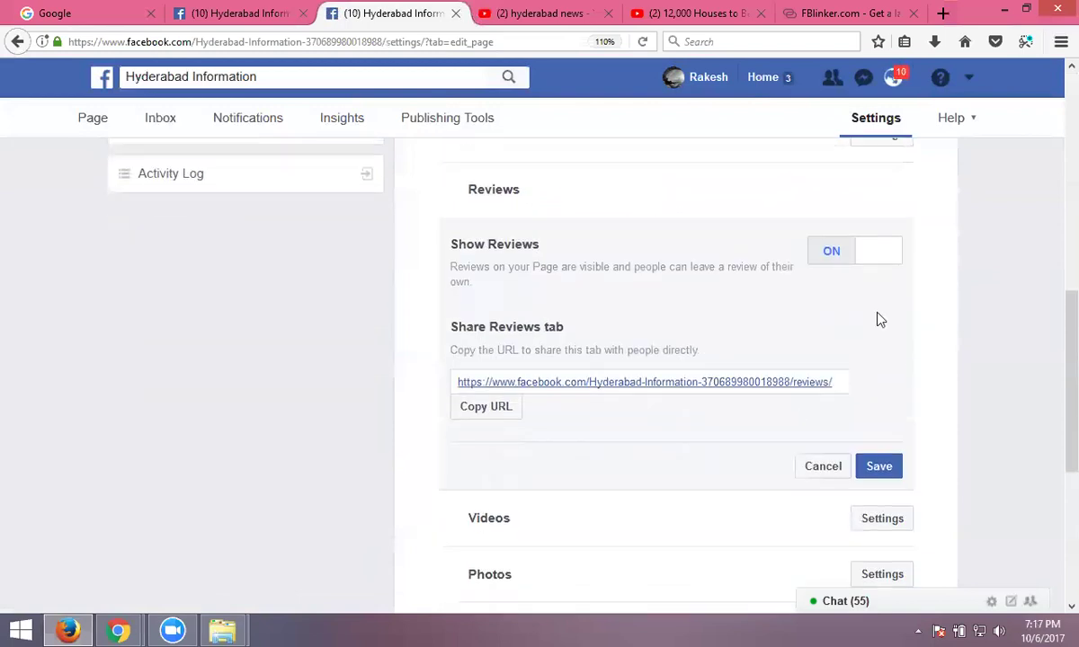
left_click(885, 256)
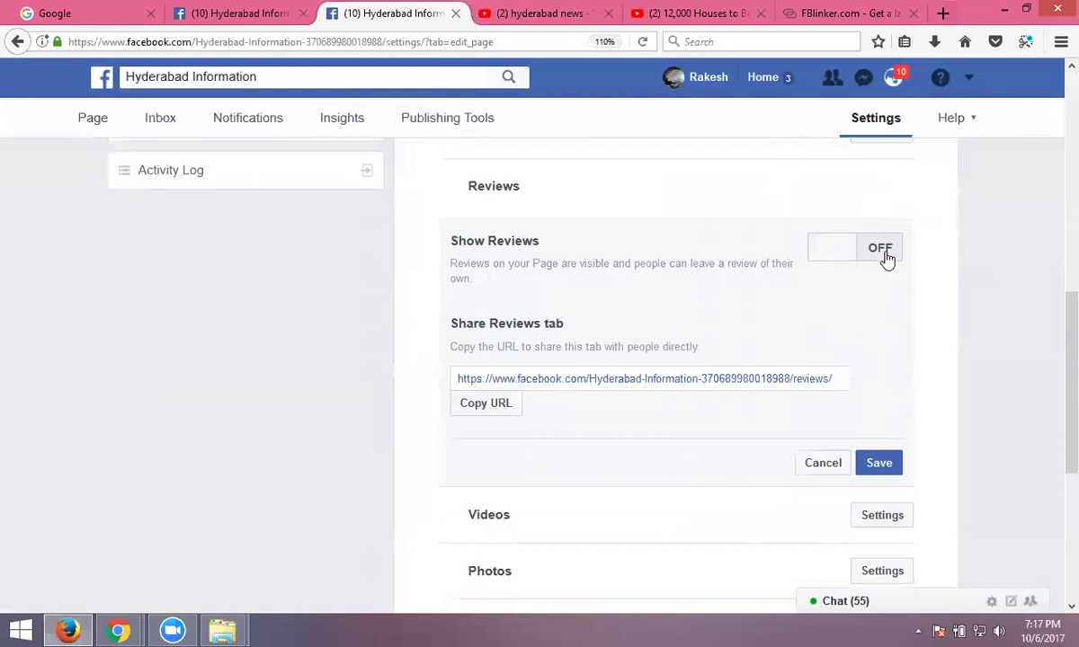
left_click(851, 258)
left_click(879, 464)
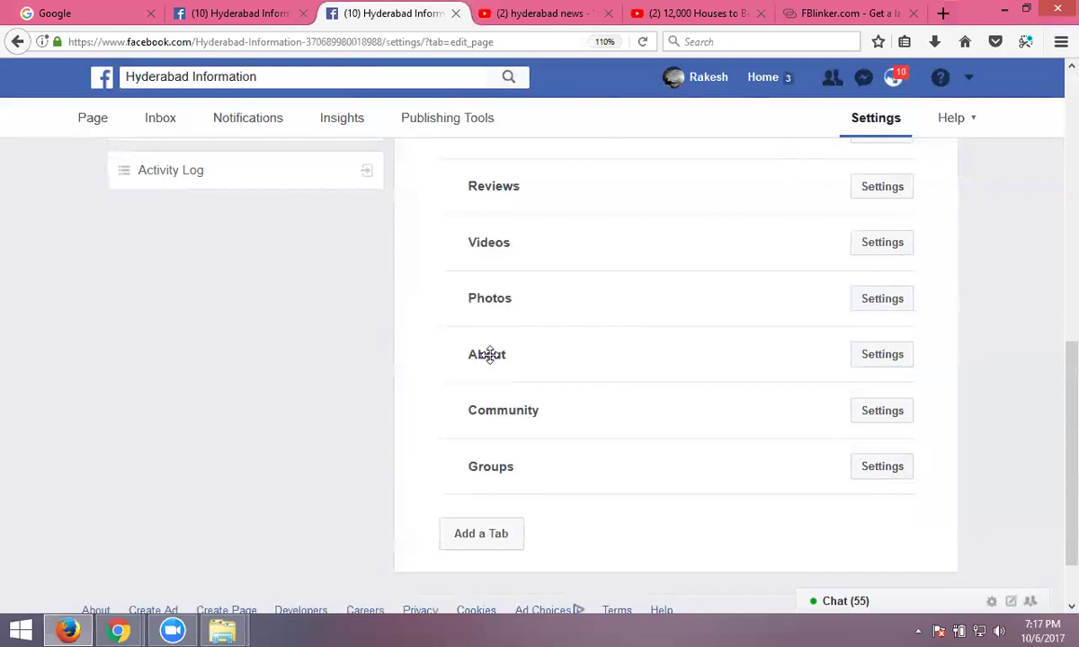
- Check the About tab settings, then follow the Photos tab link to the page's Albums
left_click(878, 356)
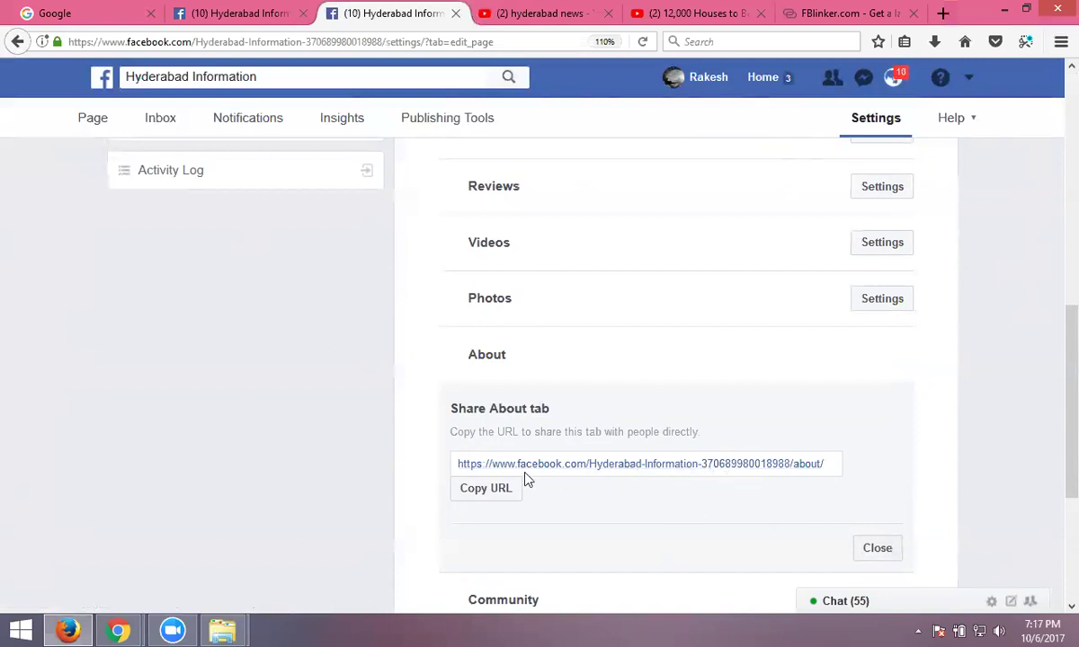
left_click(889, 547)
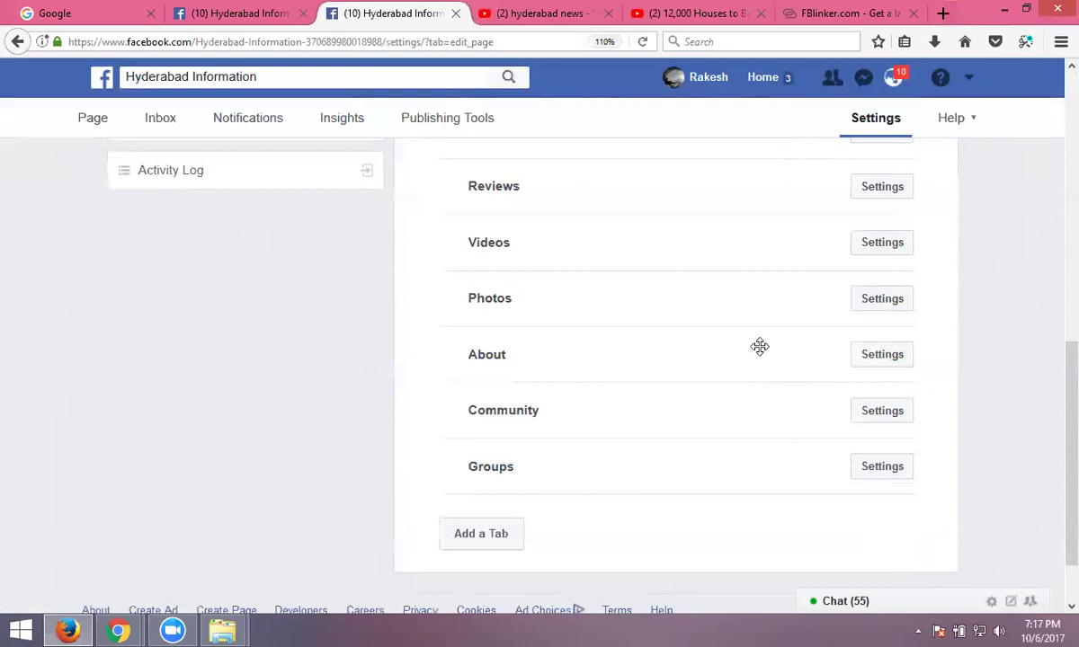
scroll(809, 374, "up", 1)
left_click(872, 402)
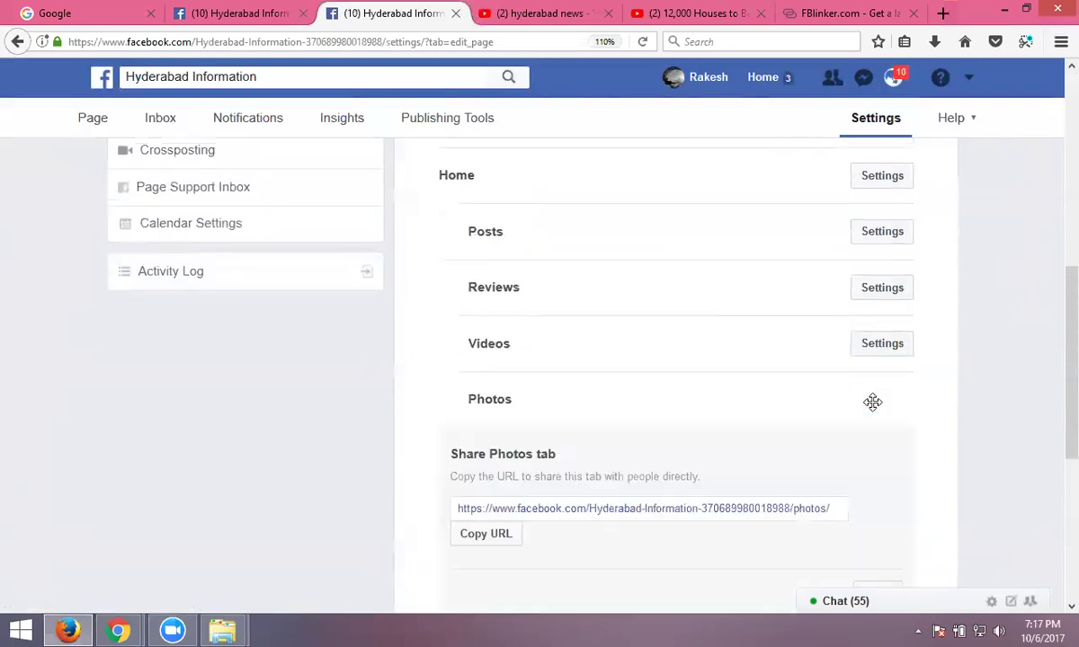
left_click(608, 511)
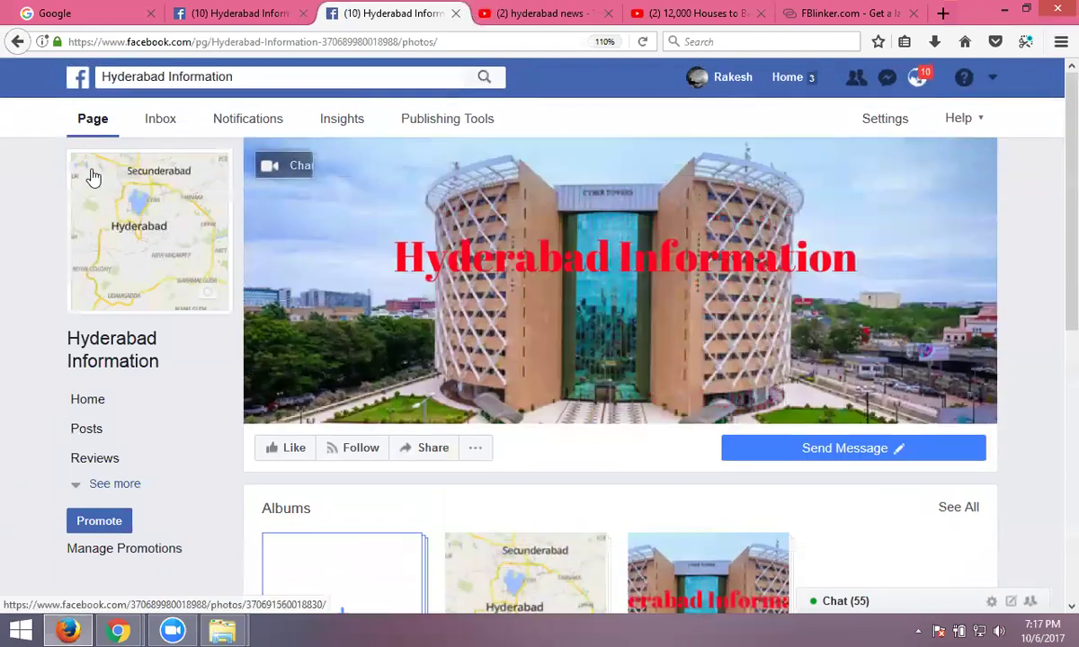
- Scroll the timeline past the 12,000 Houses and Metro Rail posts, then show the Send Message options
left_click(82, 125)
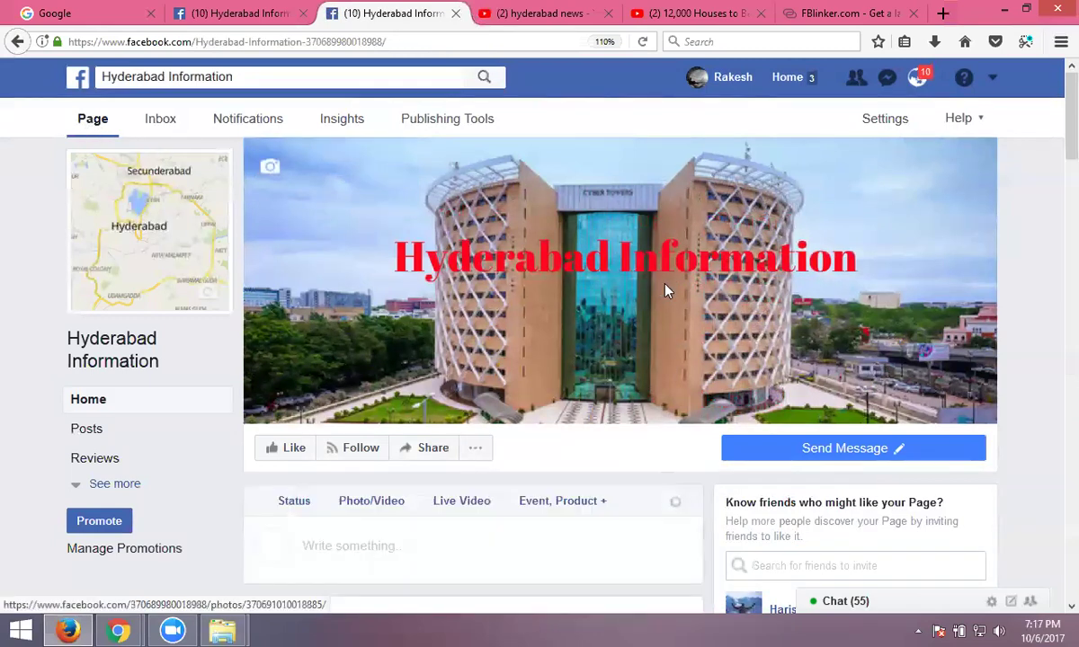
mouse_move(665, 291)
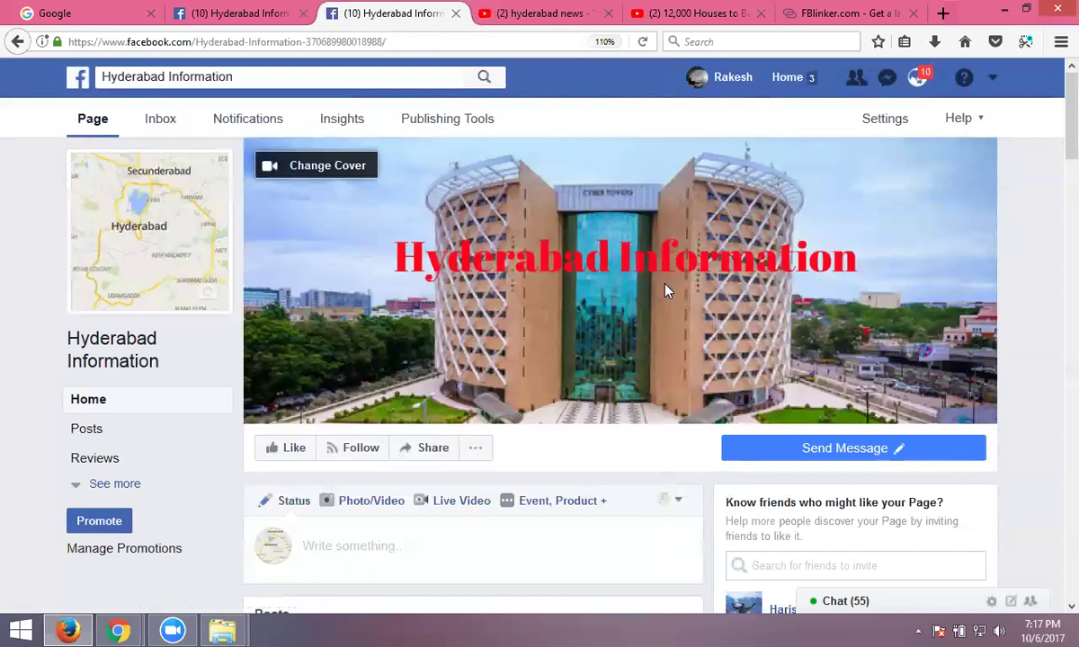
scroll(606, 366, "down", 5)
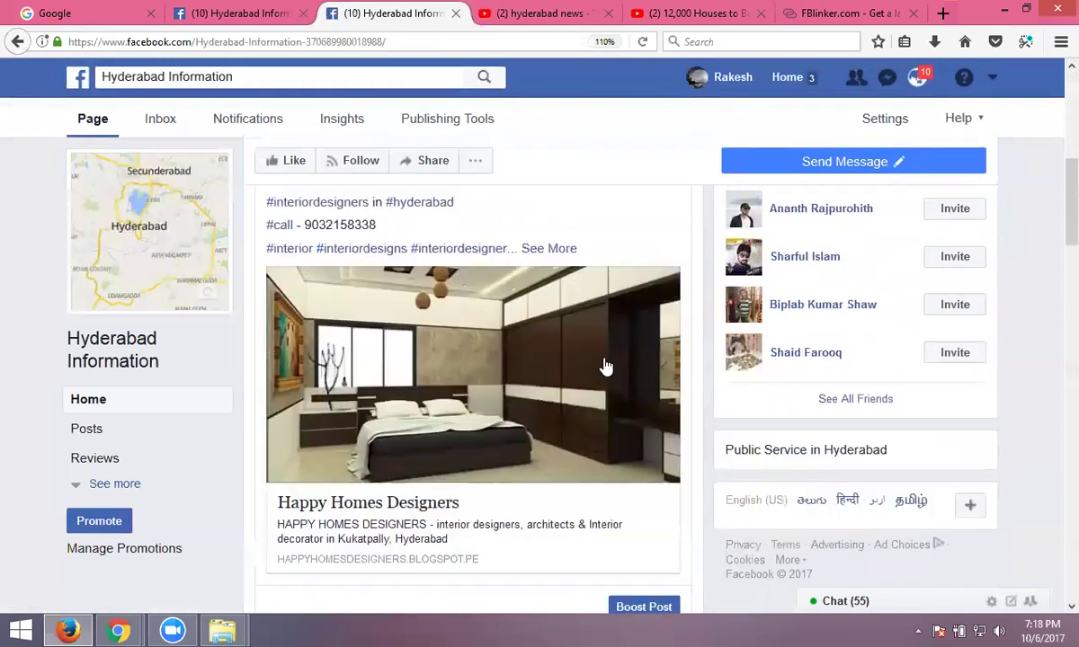
scroll(484, 376, "down", 6)
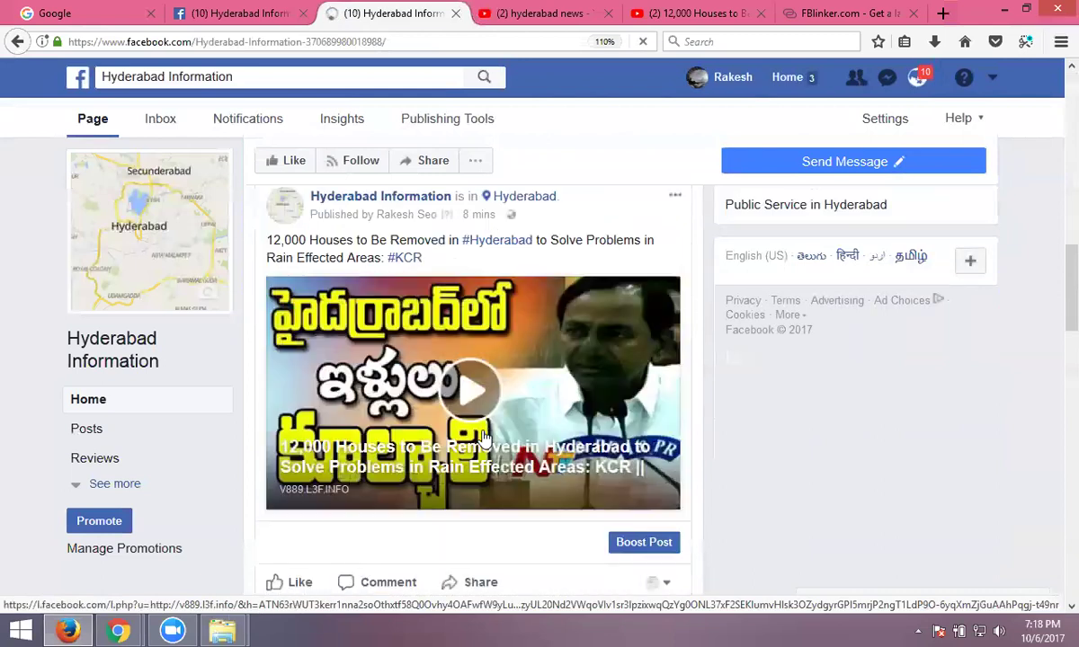
scroll(484, 438, "down", 5)
scroll(509, 467, "up", 2)
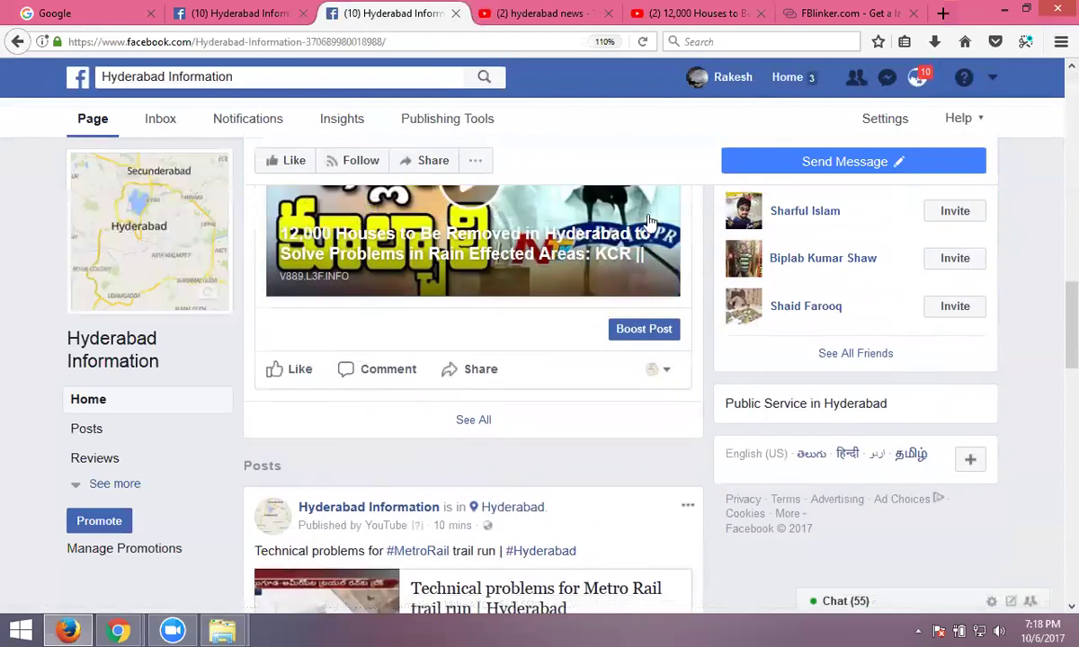
left_click(763, 156)
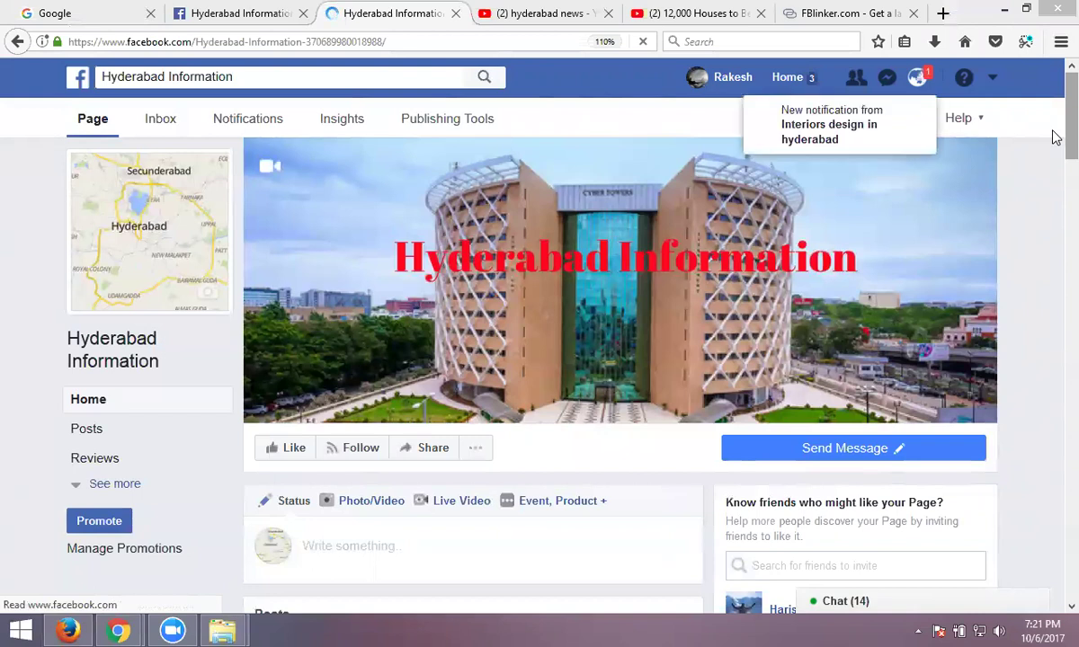
- Scroll down to the #raineffect post and start its video
scroll(1054, 171, "down", 10)
scroll(1054, 274, "down", 4)
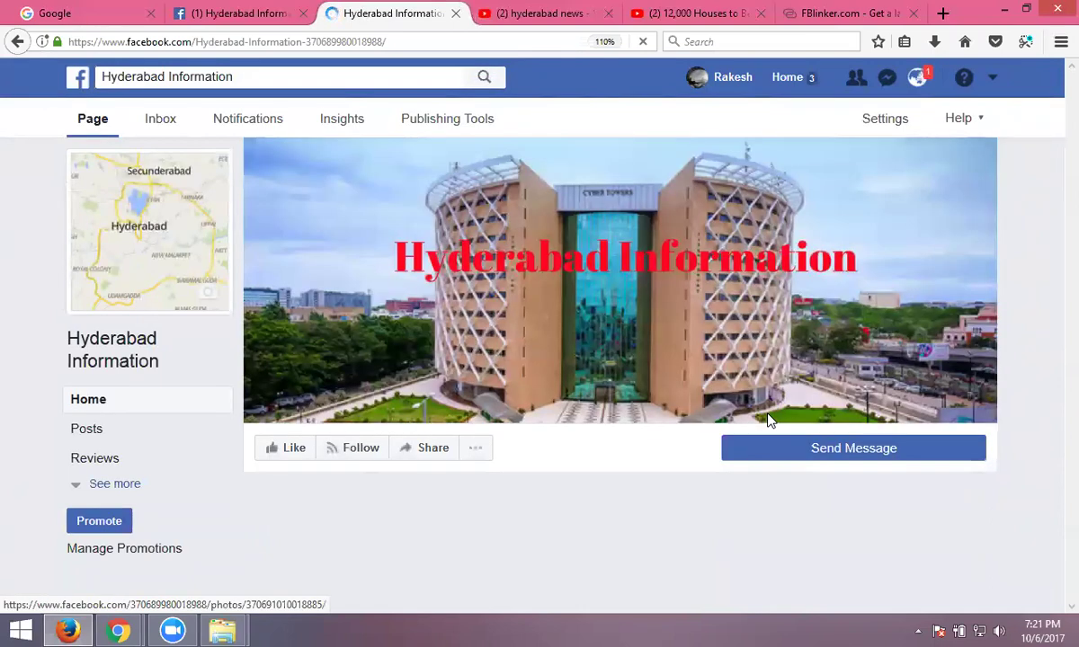
scroll(768, 420, "down", 2)
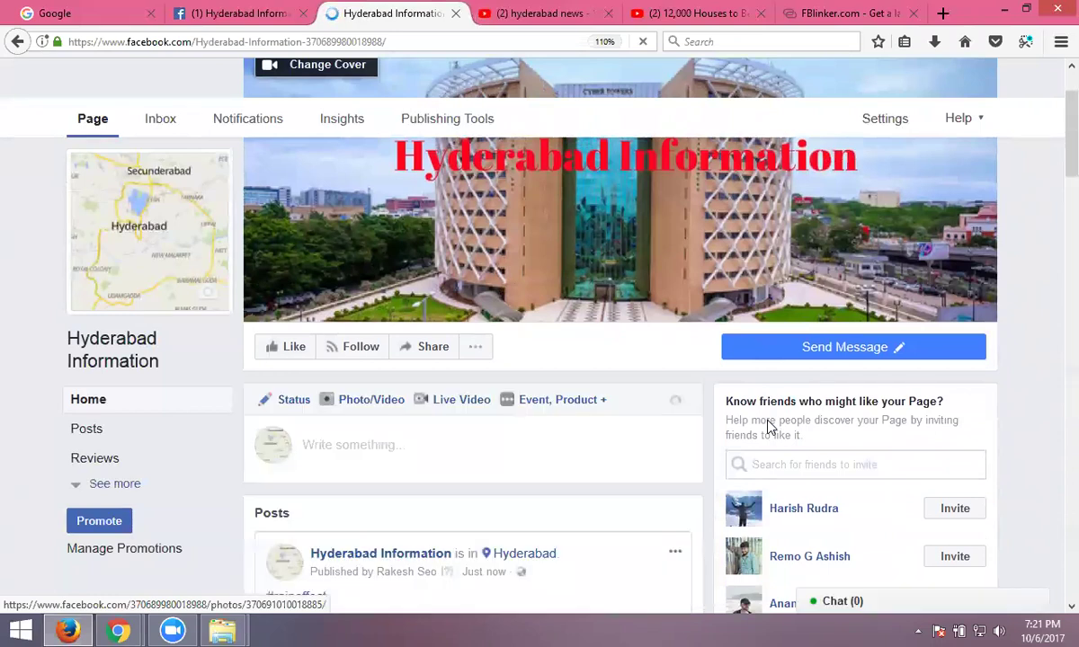
scroll(767, 424, "down", 3)
scroll(438, 430, "down", 1)
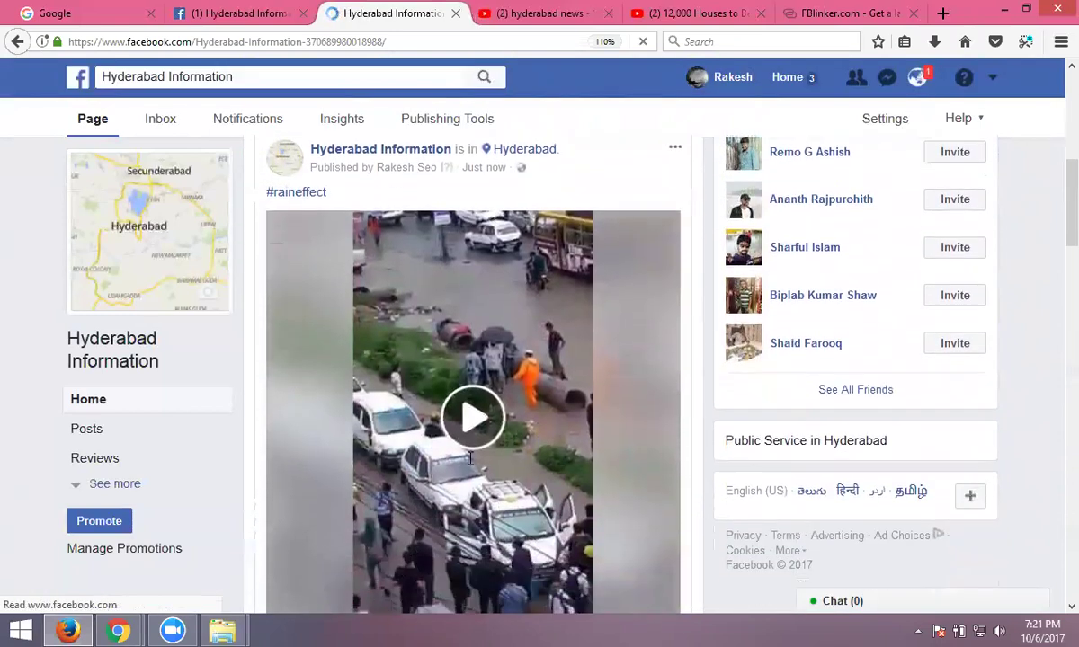
scroll(435, 433, "down", 2)
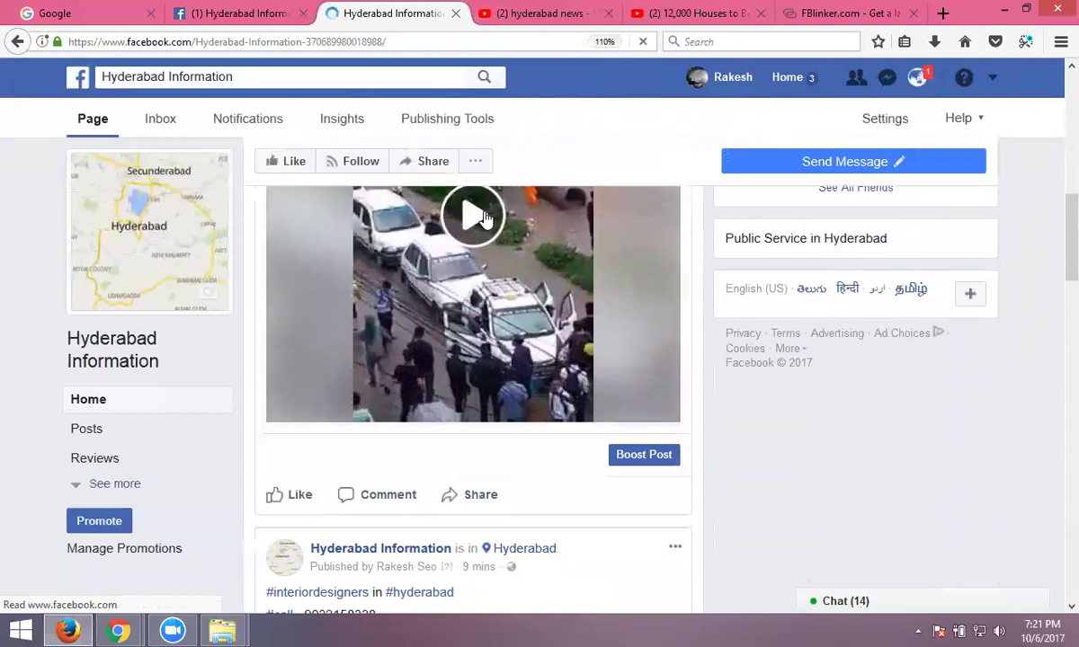
left_click(485, 220)
- Watch a few seconds of the rain-effect video, then pause it with 28 seconds left
scroll(554, 334, "up", 1)
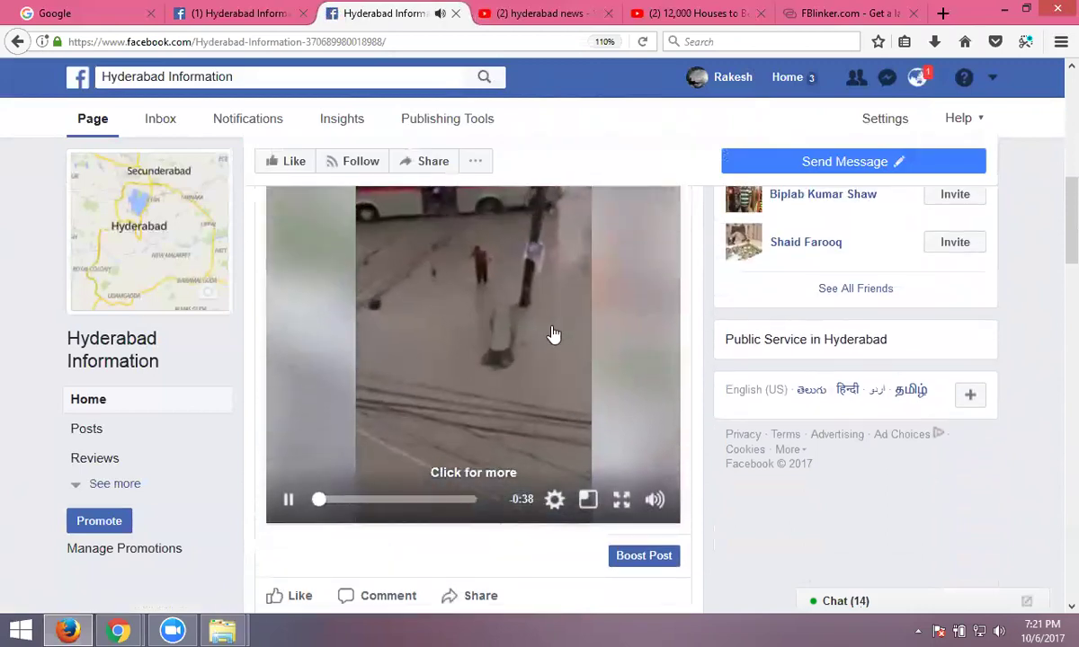
scroll(546, 333, "up", 1)
scroll(545, 334, "up", 1)
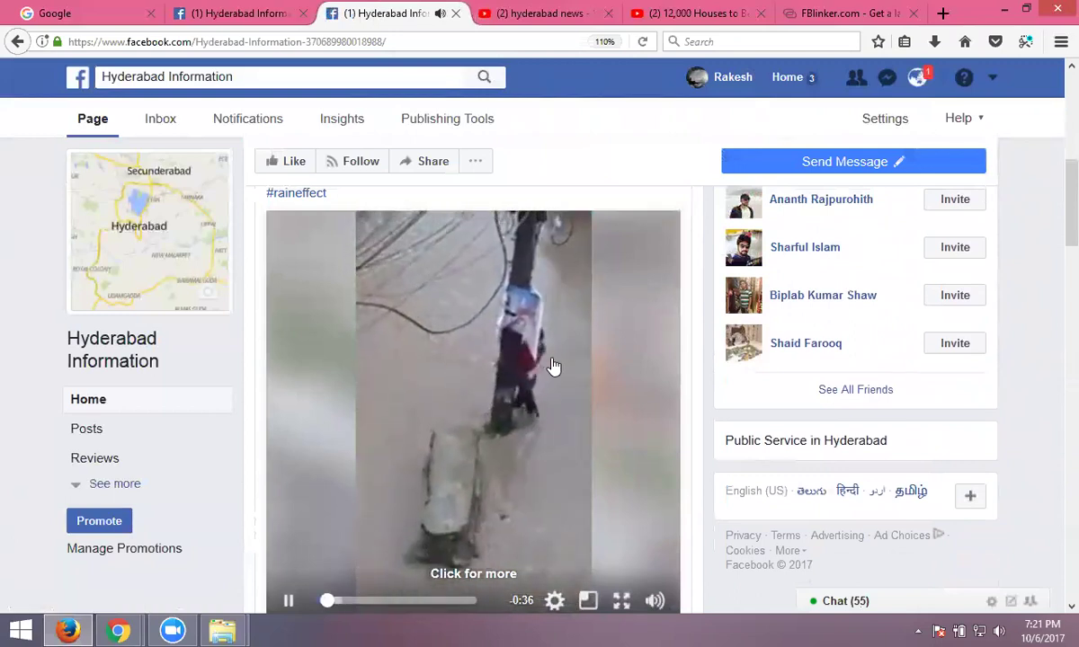
scroll(539, 364, "down", 2)
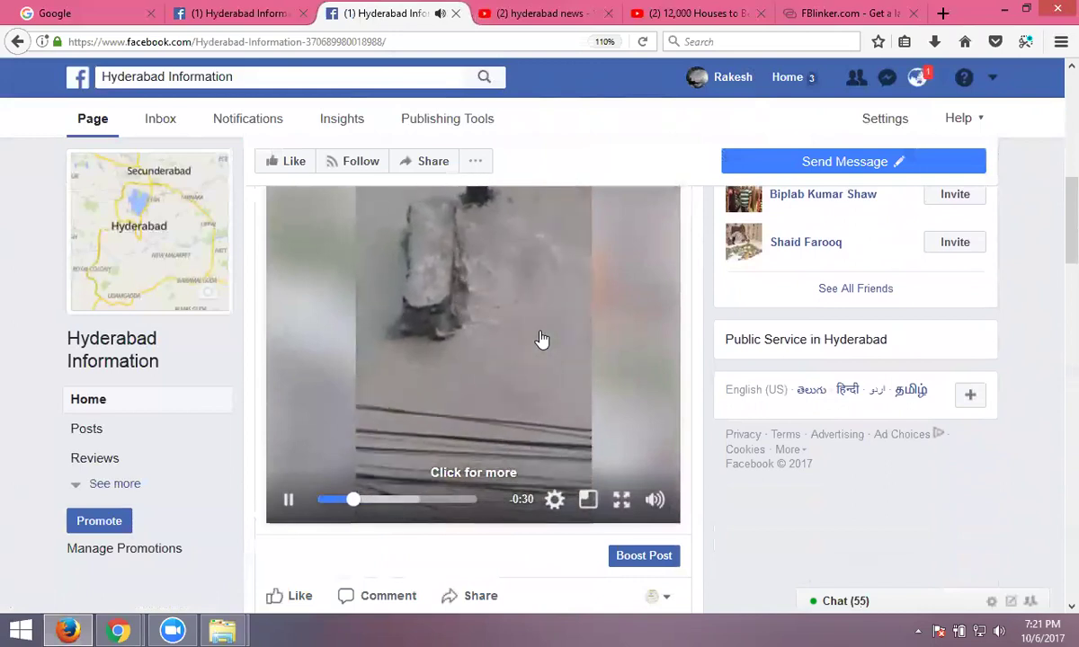
left_click(571, 387)
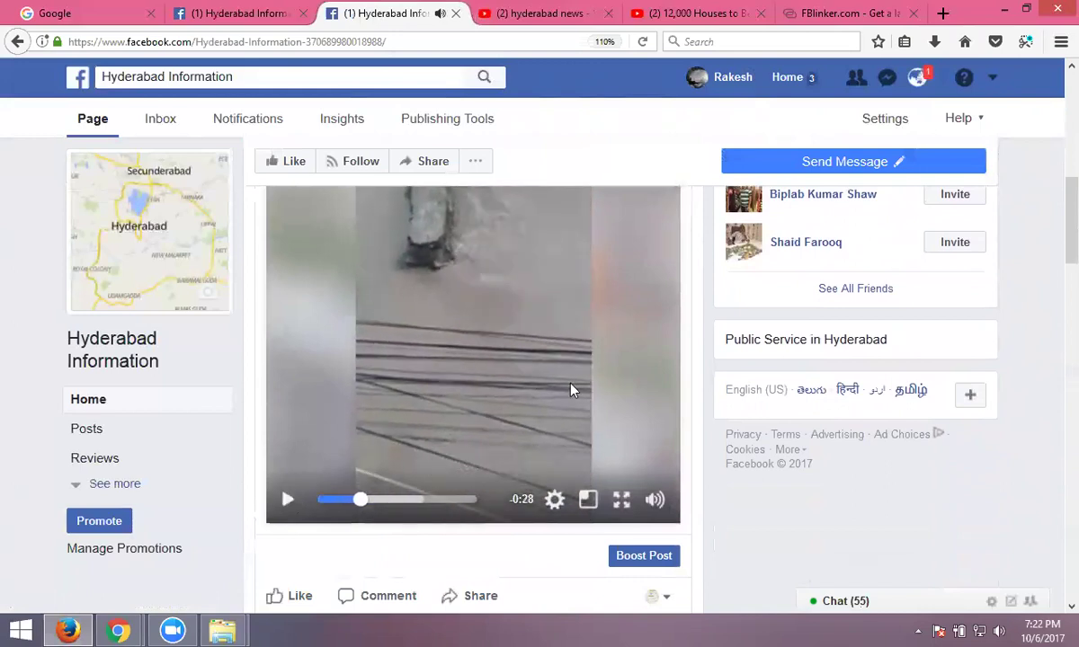
scroll(571, 388, "up", 8)
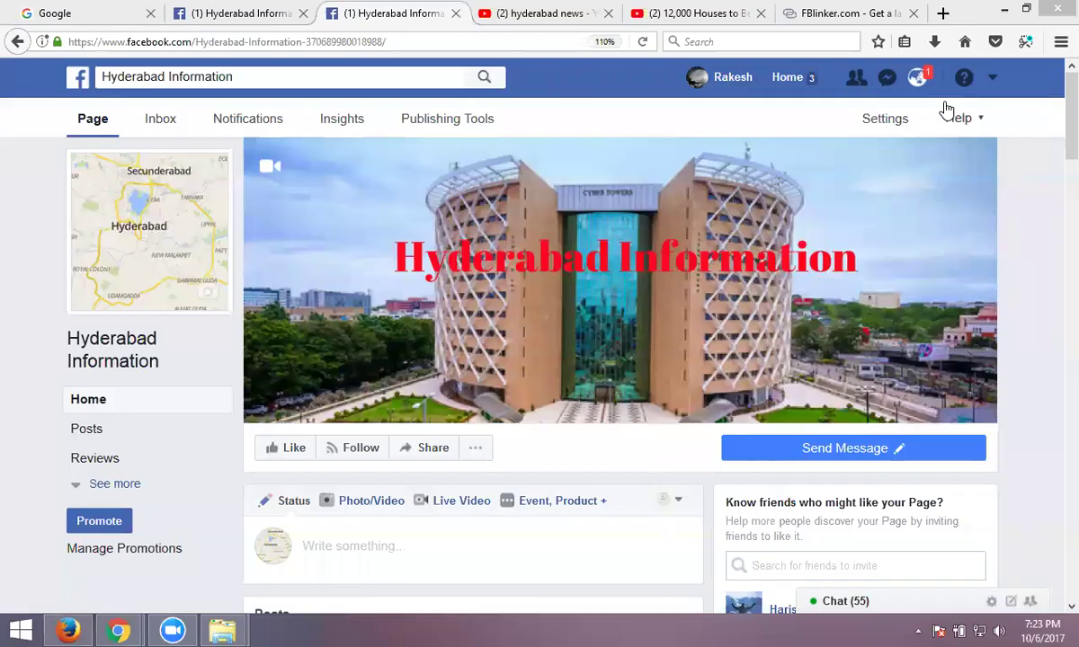
scroll(1031, 180, "down", 3)
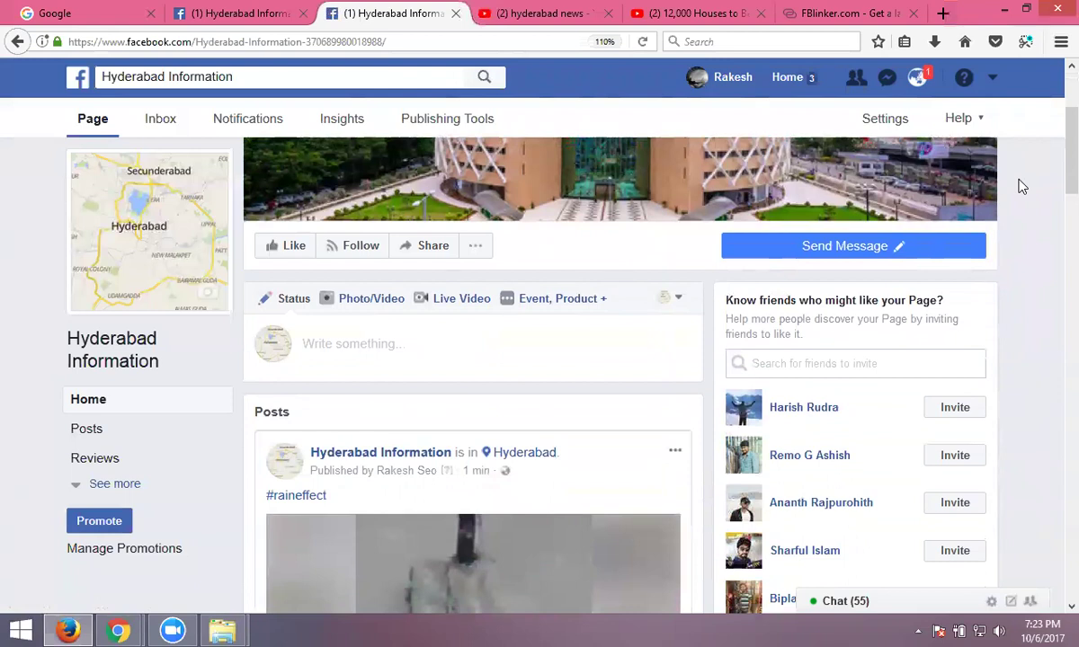
scroll(1021, 187, "down", 10)
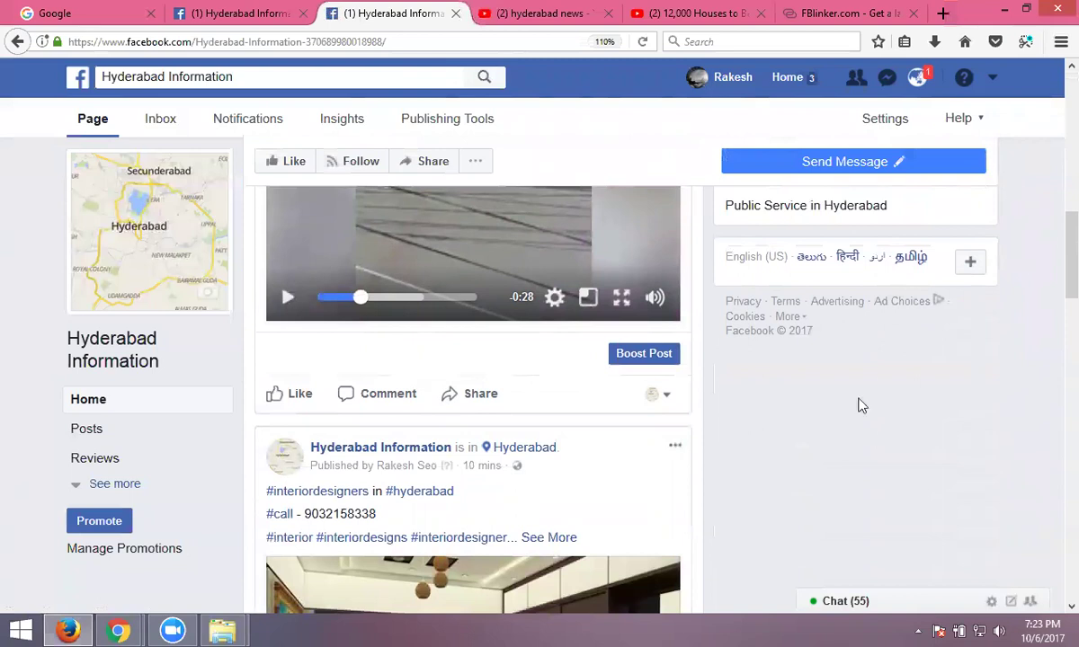
scroll(482, 199, "up", 4)
scroll(482, 198, "up", 3)
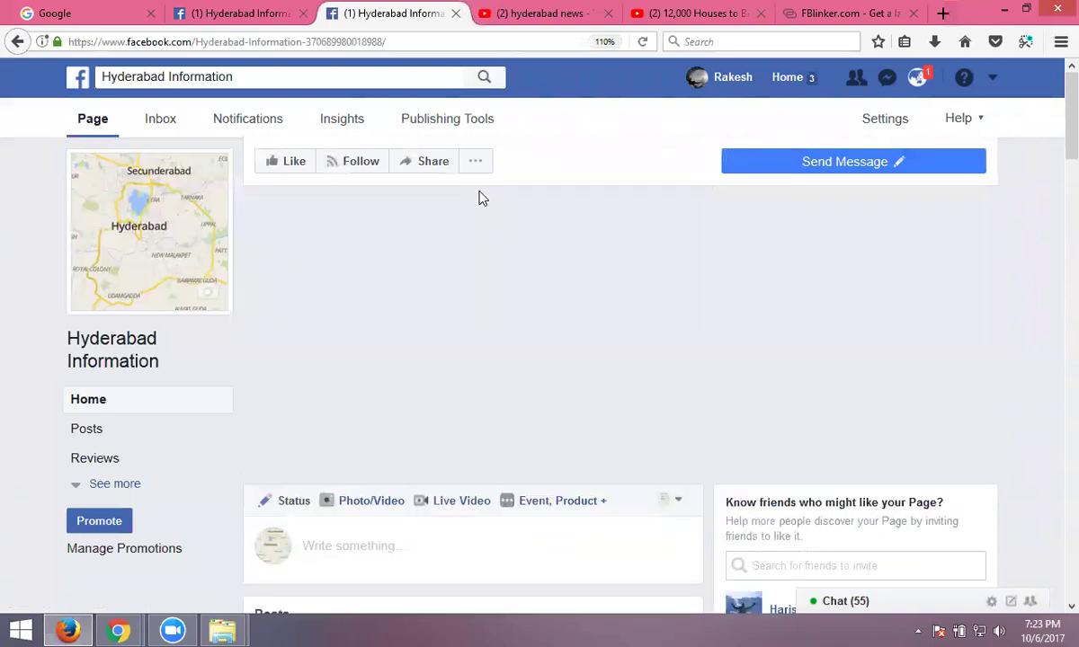